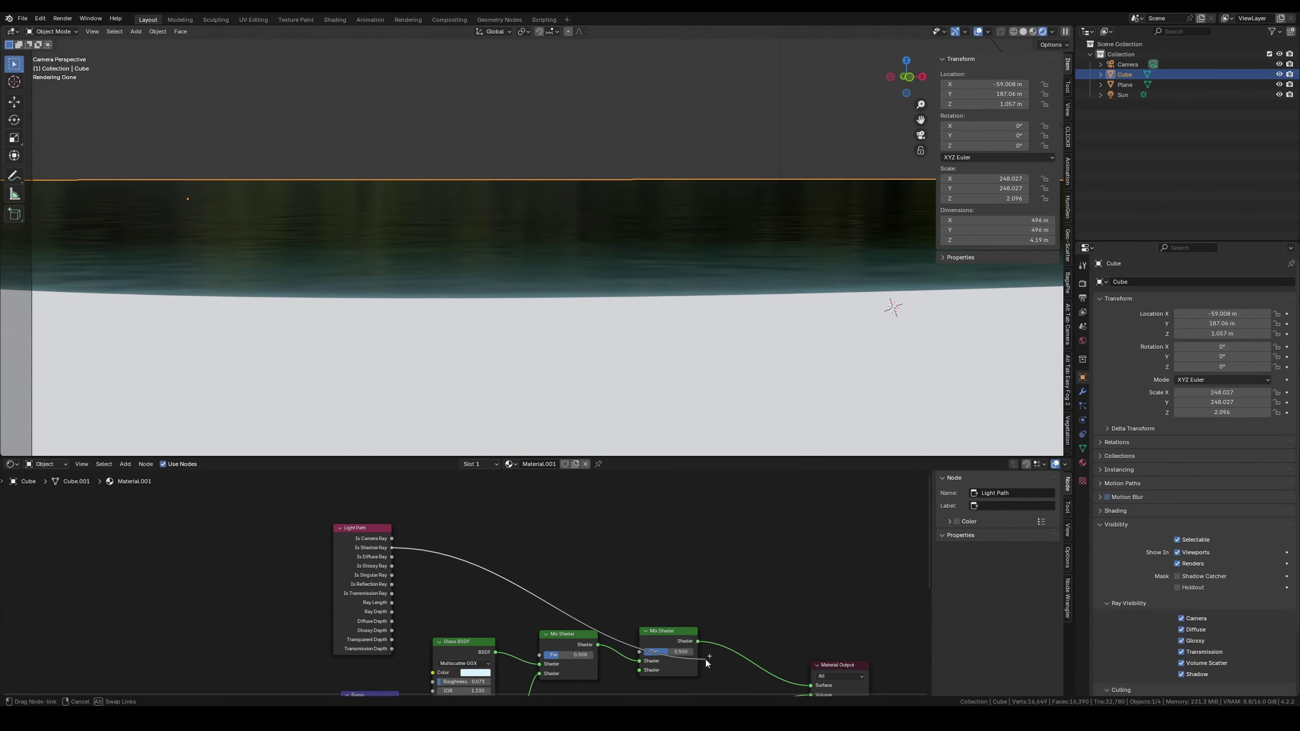
Switch the grime Mix node from Difference to Soft Light and move the Color Ramp black stop to 0.555.
drag(705, 659, 676, 654)
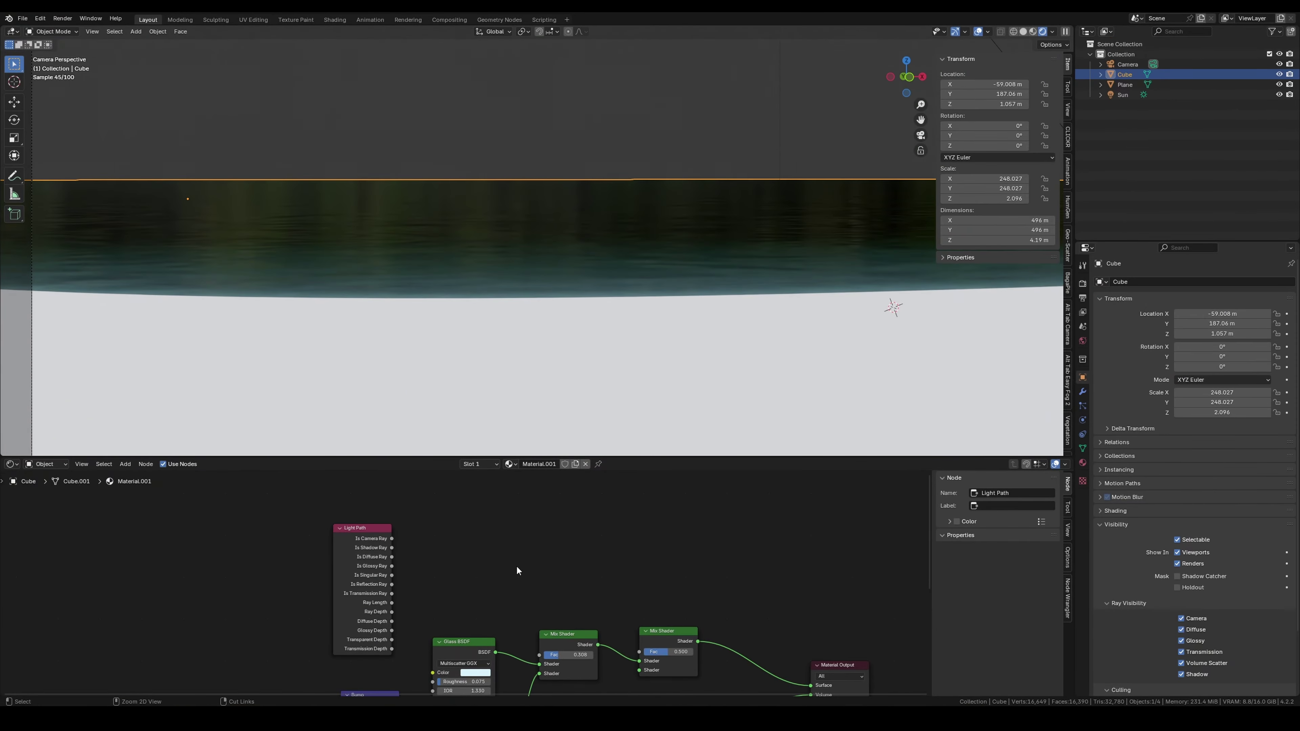
key(r)
key(z)
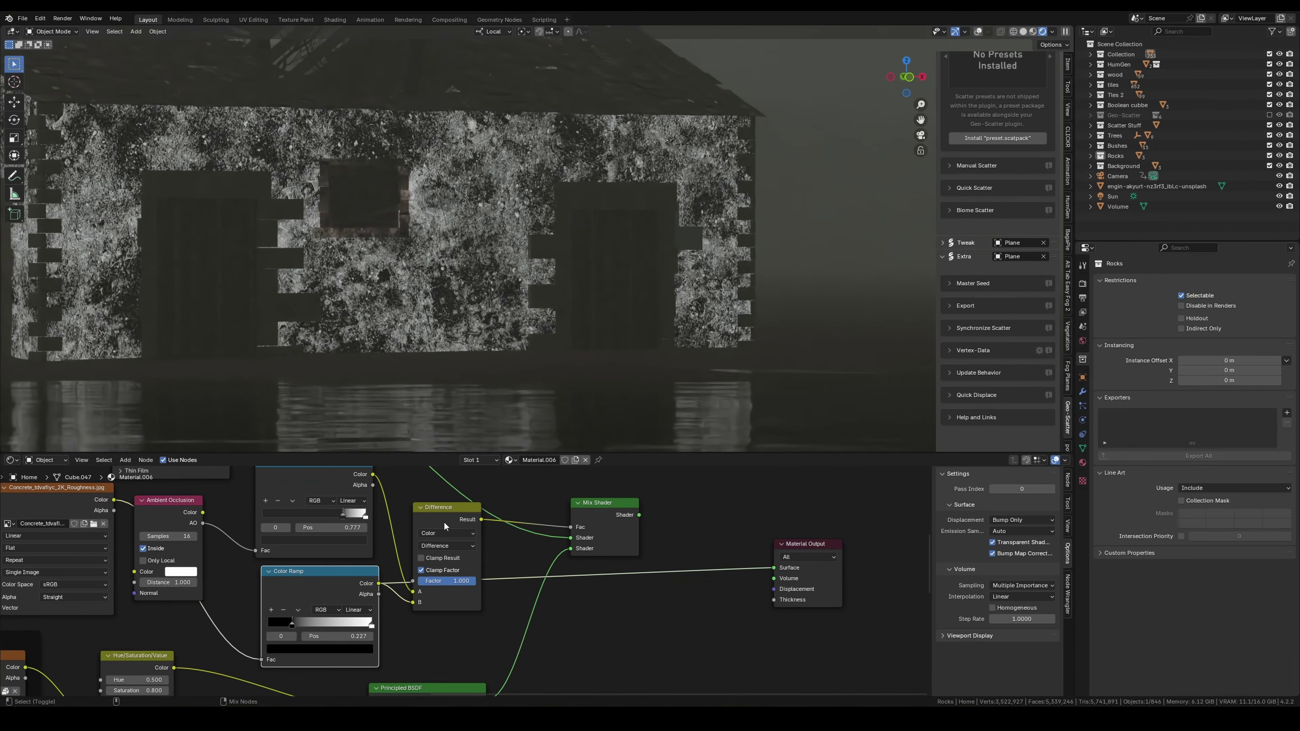
click(447, 546)
click(447, 524)
drag(293, 625, 331, 630)
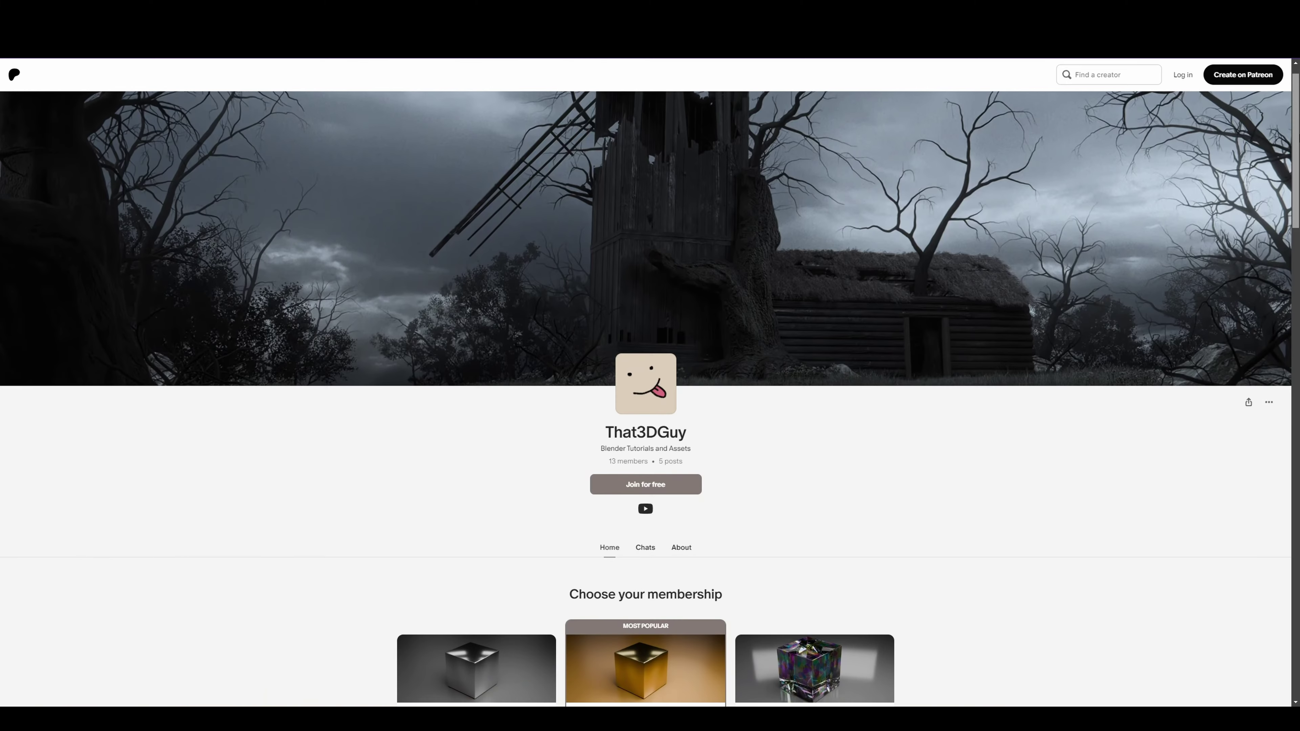
Scroll down through the Patreon tiers and recent posts, then back up to the banner.
scroll(650, 390, down, 8)
scroll(650, 389, down, 9)
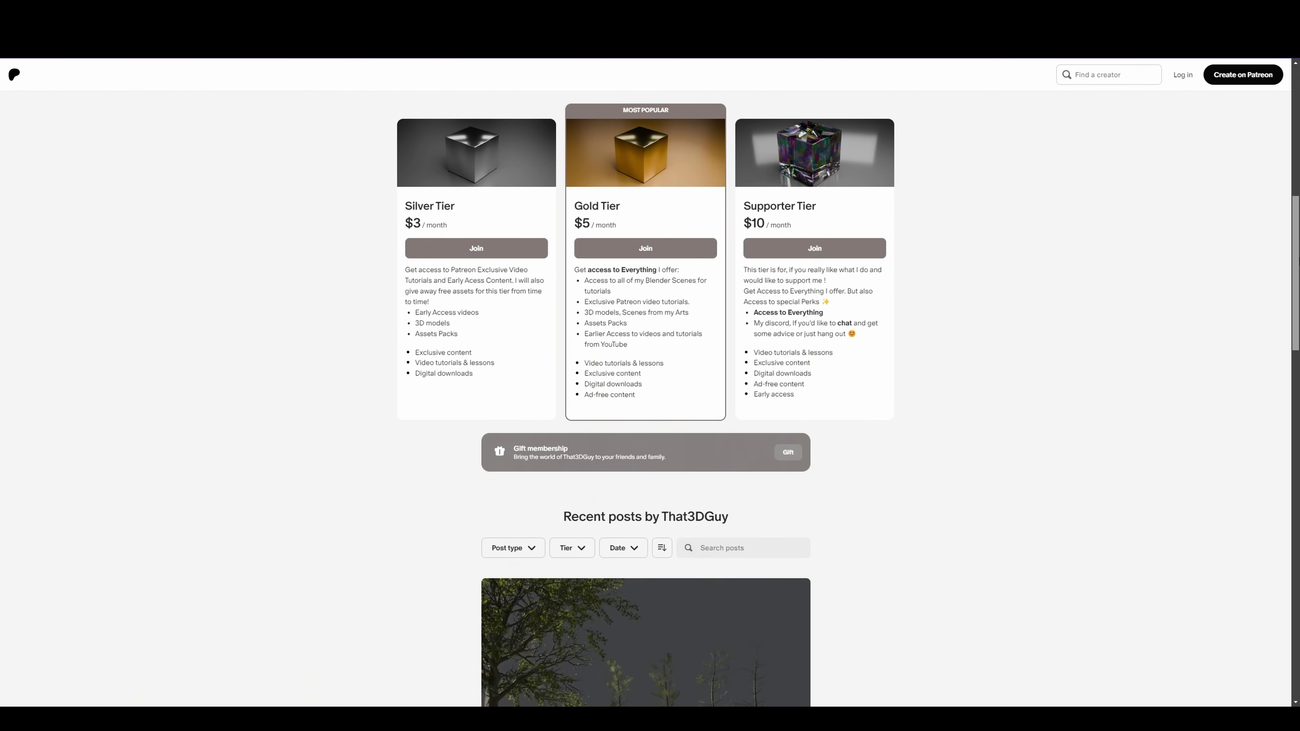
scroll(650, 389, down, 2)
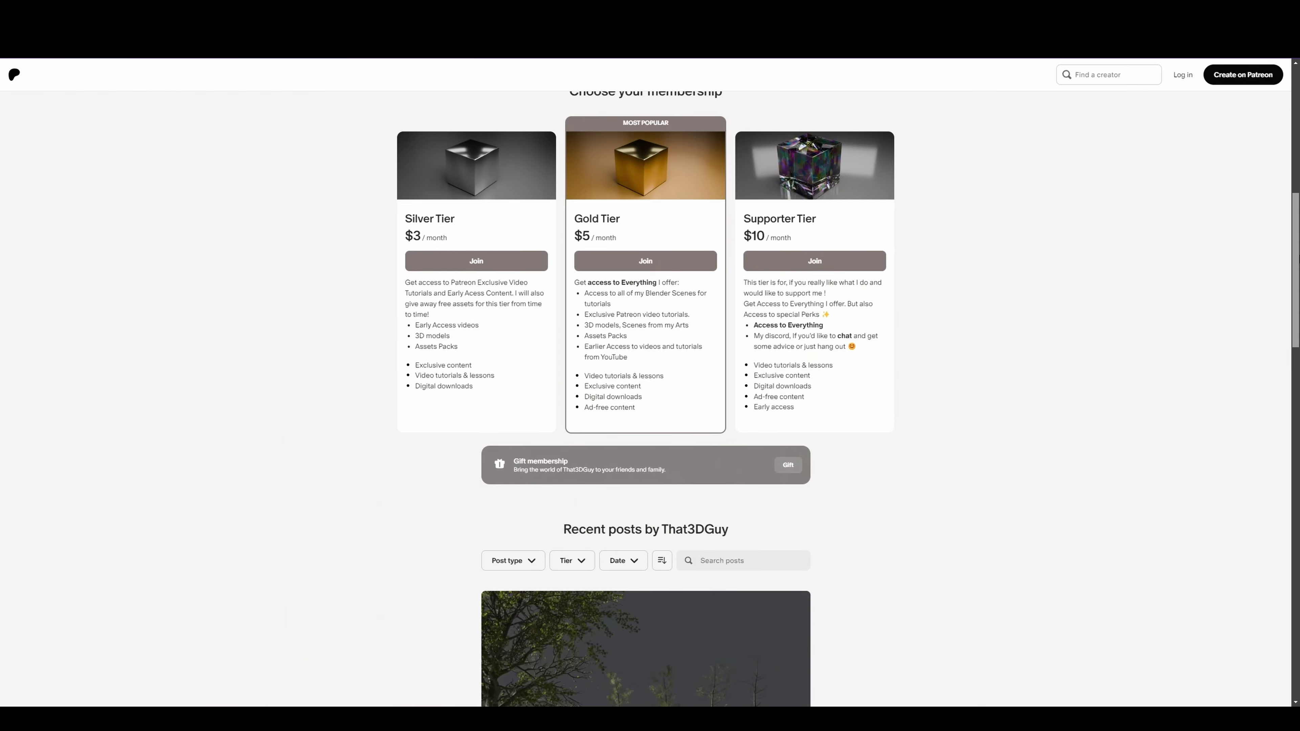
scroll(650, 389, down, 4)
scroll(1292, 384, down, 6)
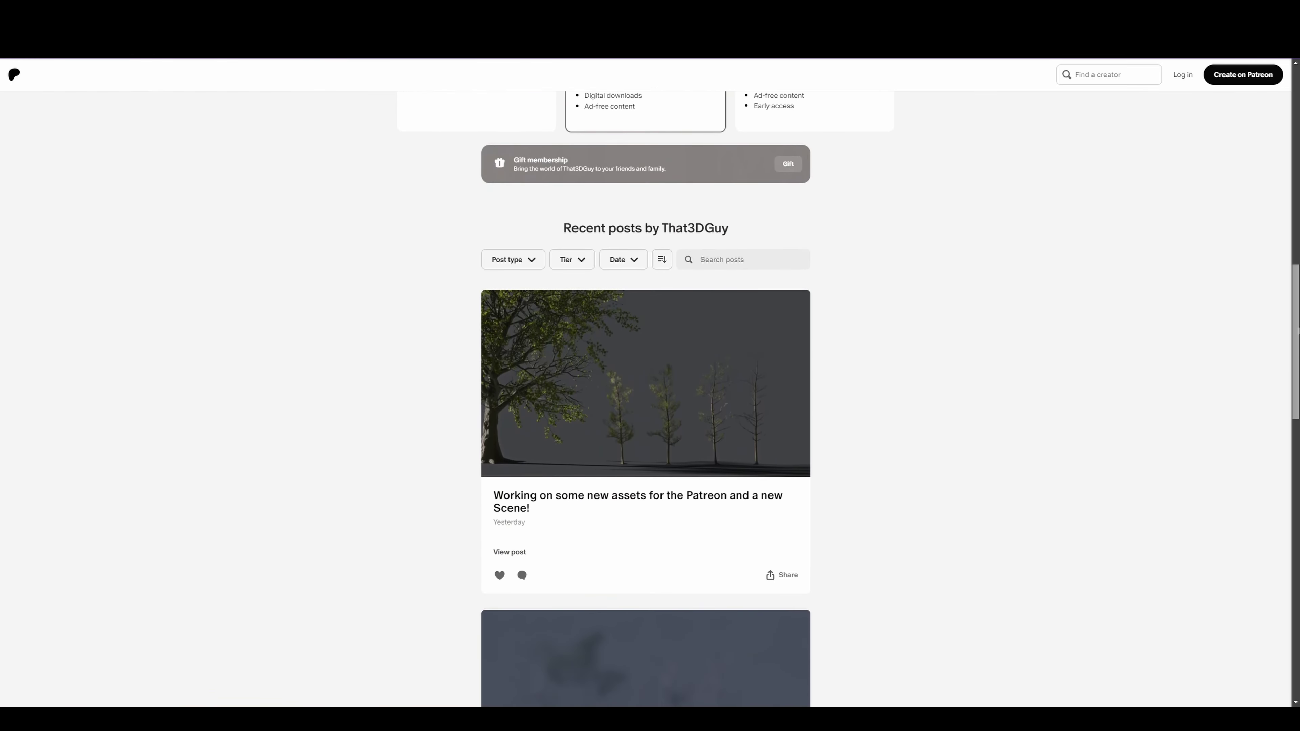
scroll(1292, 384, up, 10)
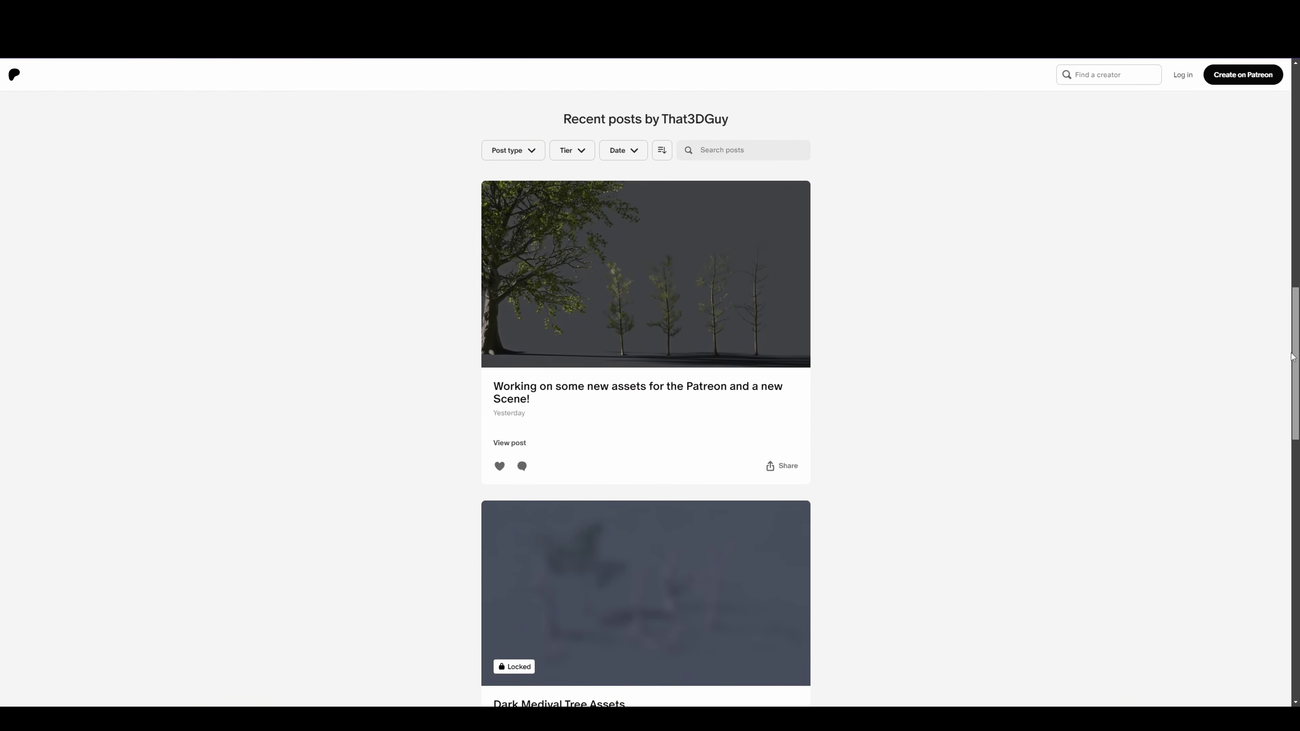
scroll(650, 390, up, 6)
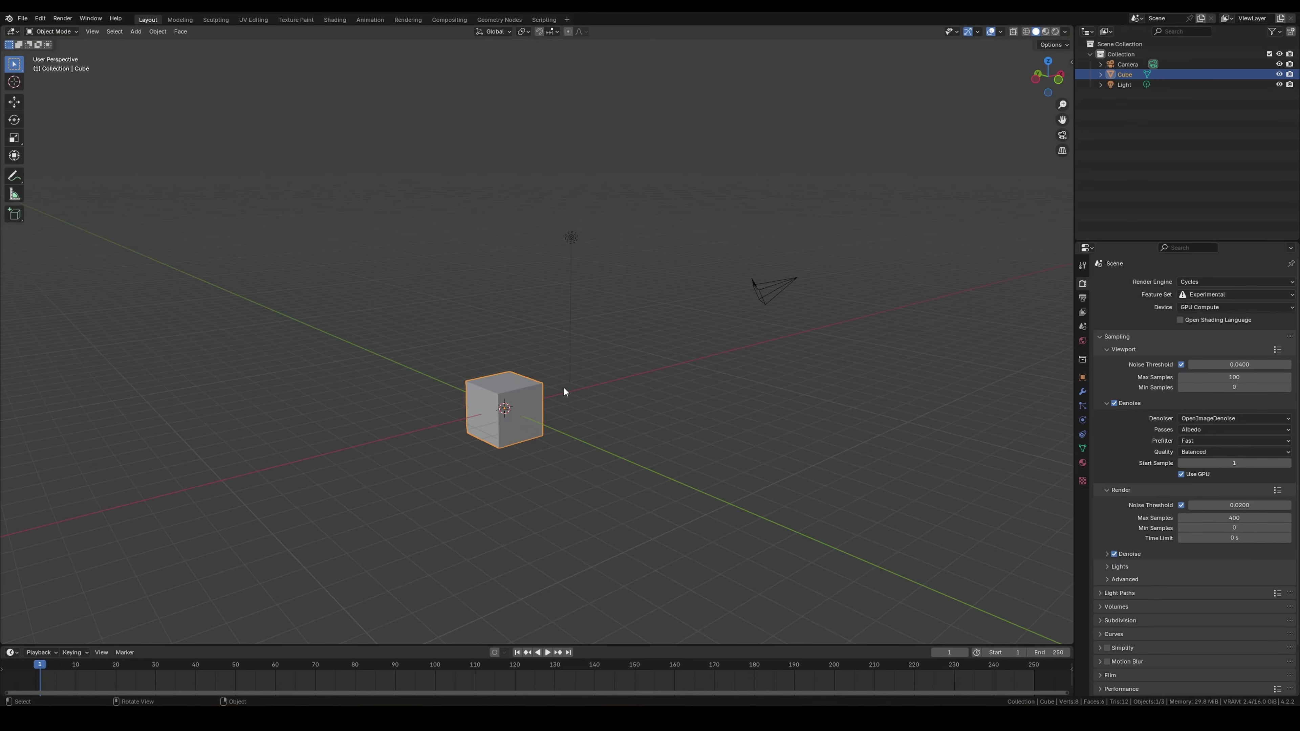
Replace the default cube with an enlarged ground plane.
key(Delete)
key(shift+a)
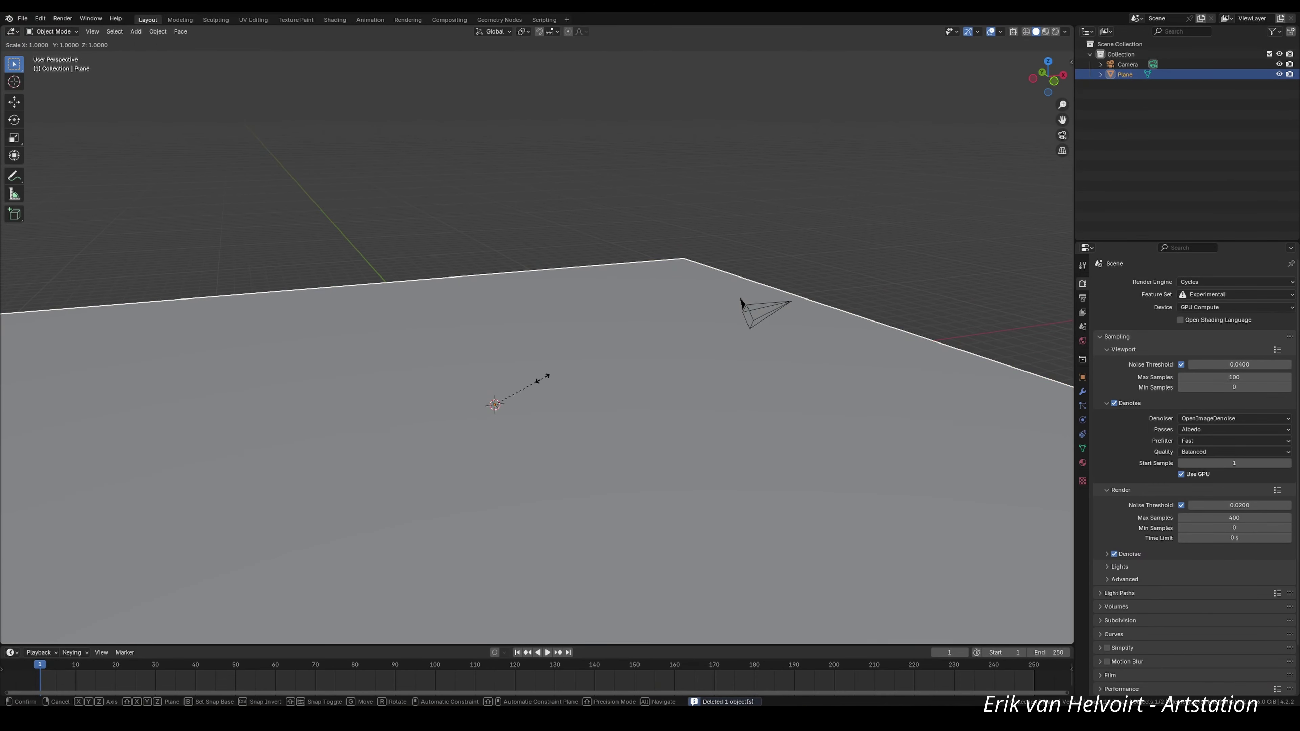
click(543, 378)
middle_drag(544, 378, 585, 321)
Look through the scene camera and widen its focal length from 50 to 32 mm.
key(ctrl+alt+KP_0)
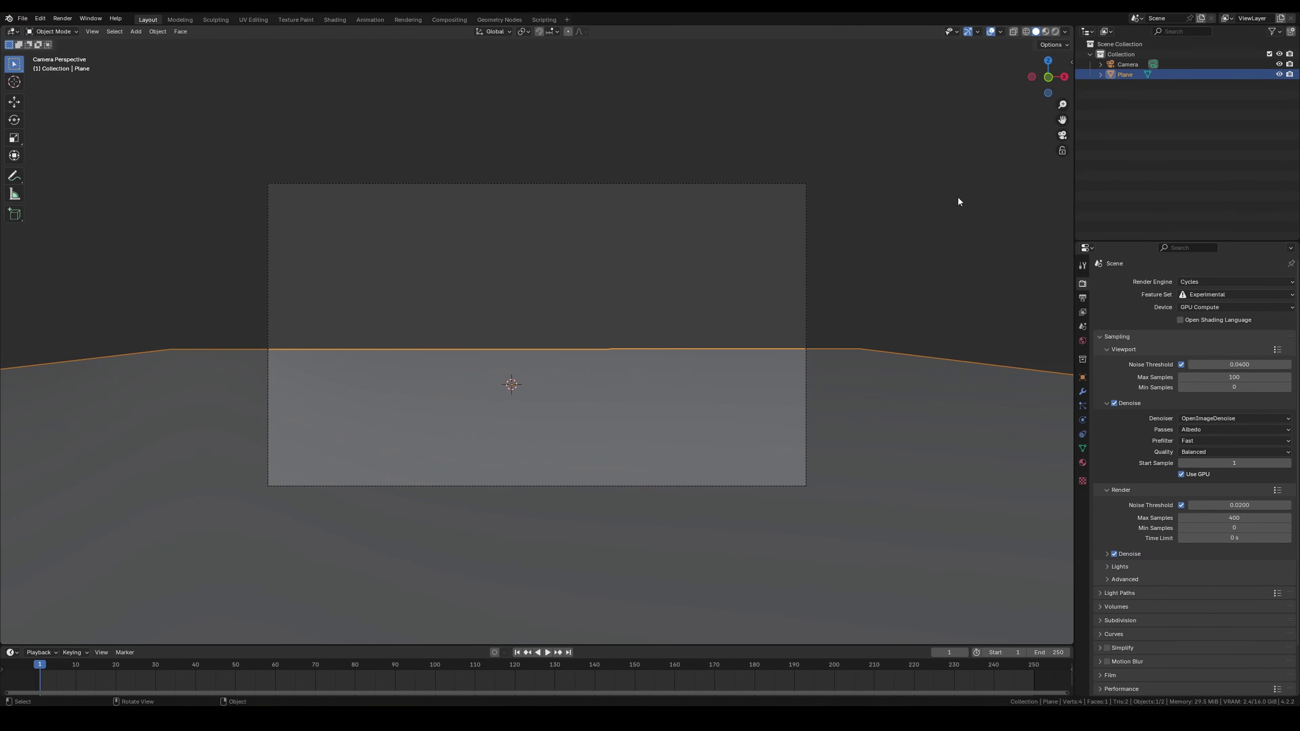
key(n)
click(734, 184)
click(1082, 419)
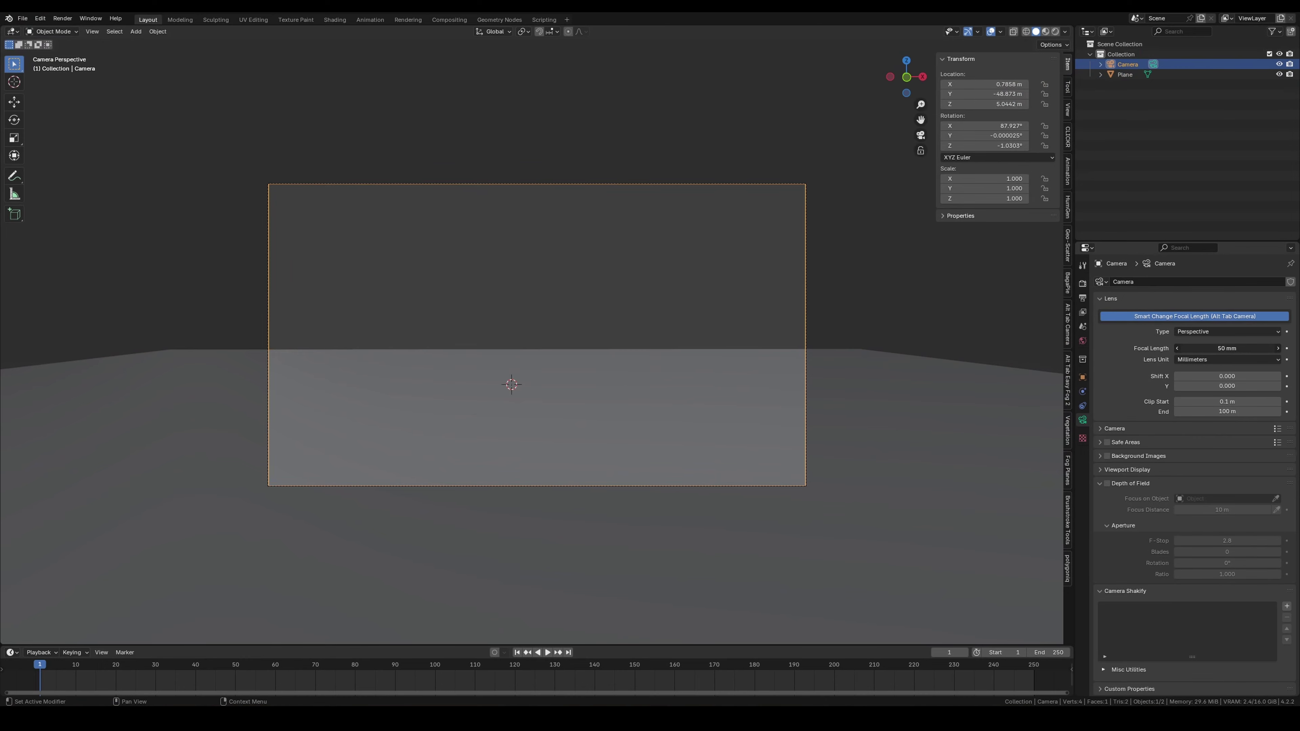
drag(1227, 348, 1187, 348)
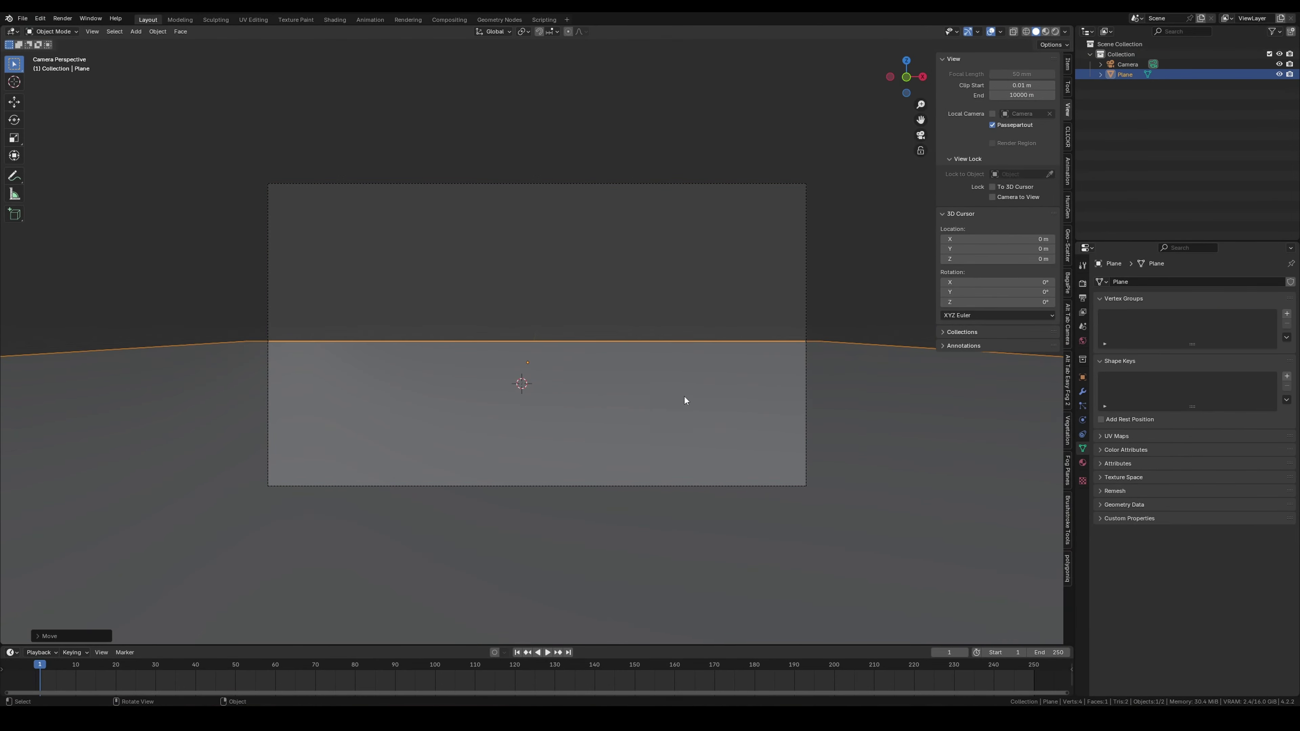
Reposition the ground plane and subdivide it into a dense mesh.
middle_drag(684, 396, 592, 425)
right_click(557, 424)
click(555, 419)
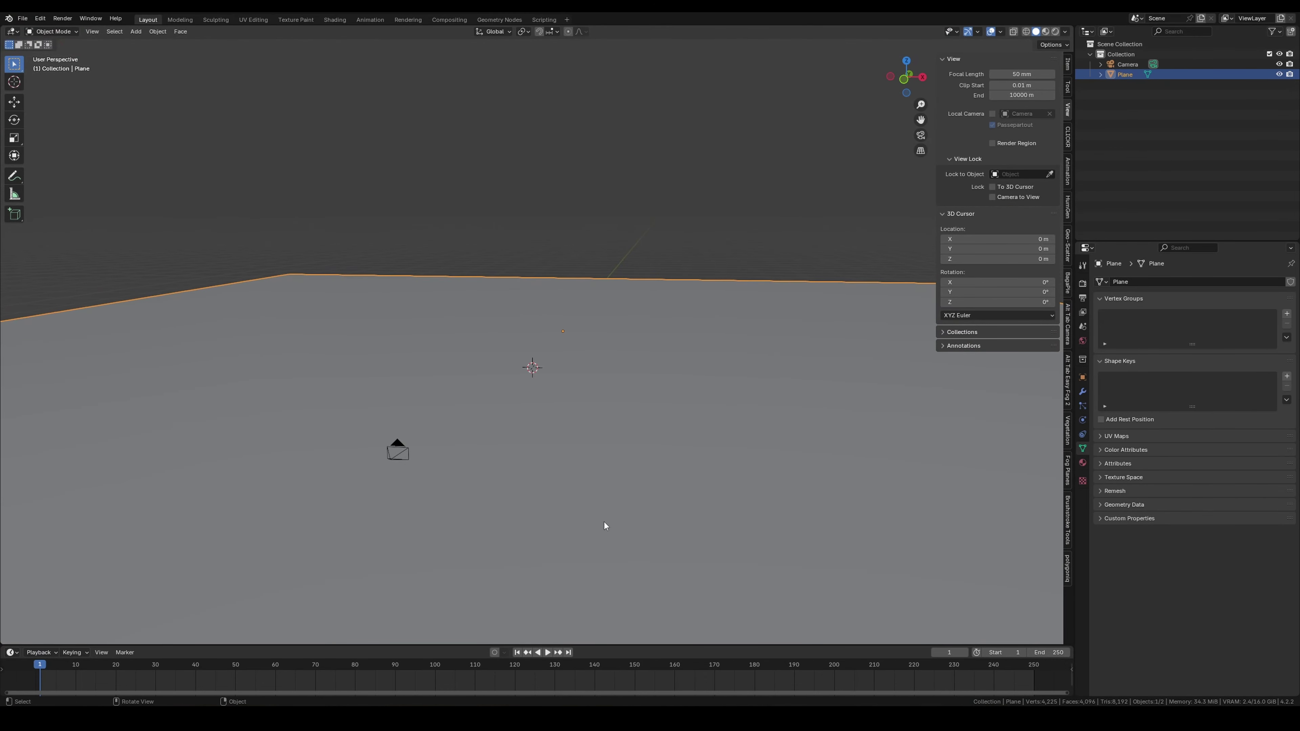
key(KP_0)
scroll(522, 377, up, 1)
middle_drag(589, 342, 534, 375)
Raise the right part of the plane's vertices along Z with proportional editing to form hills.
key(Tab)
drag(429, 227, 917, 568)
middle_drag(916, 568, 703, 454)
key(g)
key(z)
scroll(595, 355, down, 3)
click(598, 354)
key(Tab)
middle_drag(598, 354, 614, 337)
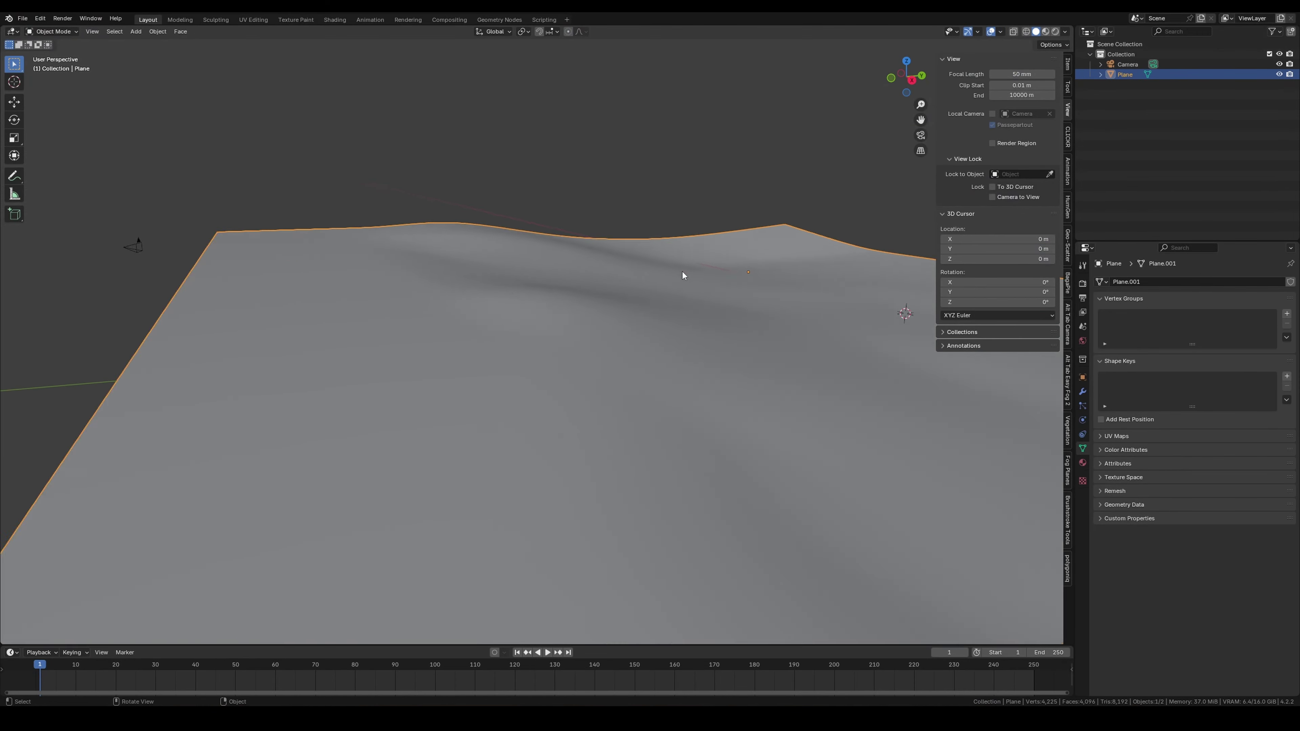
Add a cube and flatten it on Z into a thin water slab.
key(shift+a)
key(Escape)
key(shift+a)
click(527, 314)
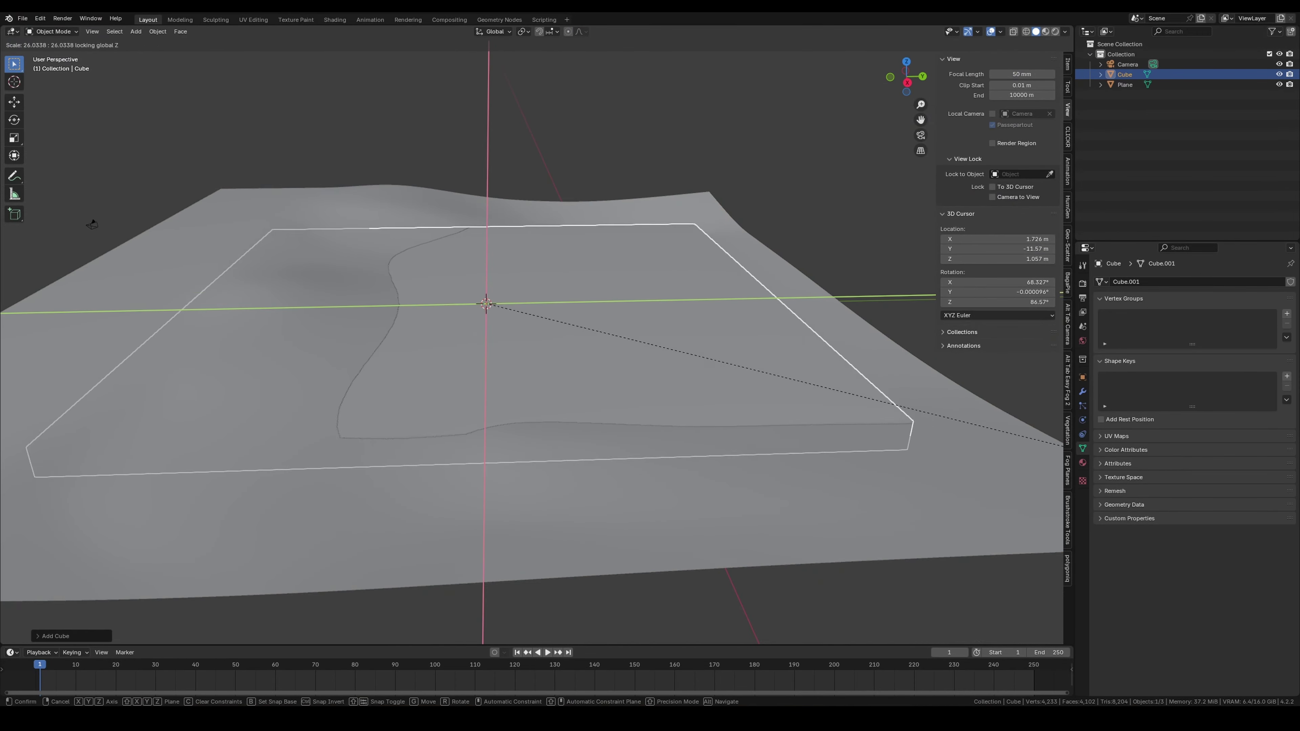
key(s)
key(z)
click(767, 437)
Edit the terrain mesh again and select a single vertex.
key(Tab)
scroll(767, 437, down, 2)
drag(546, 419, 546, 413)
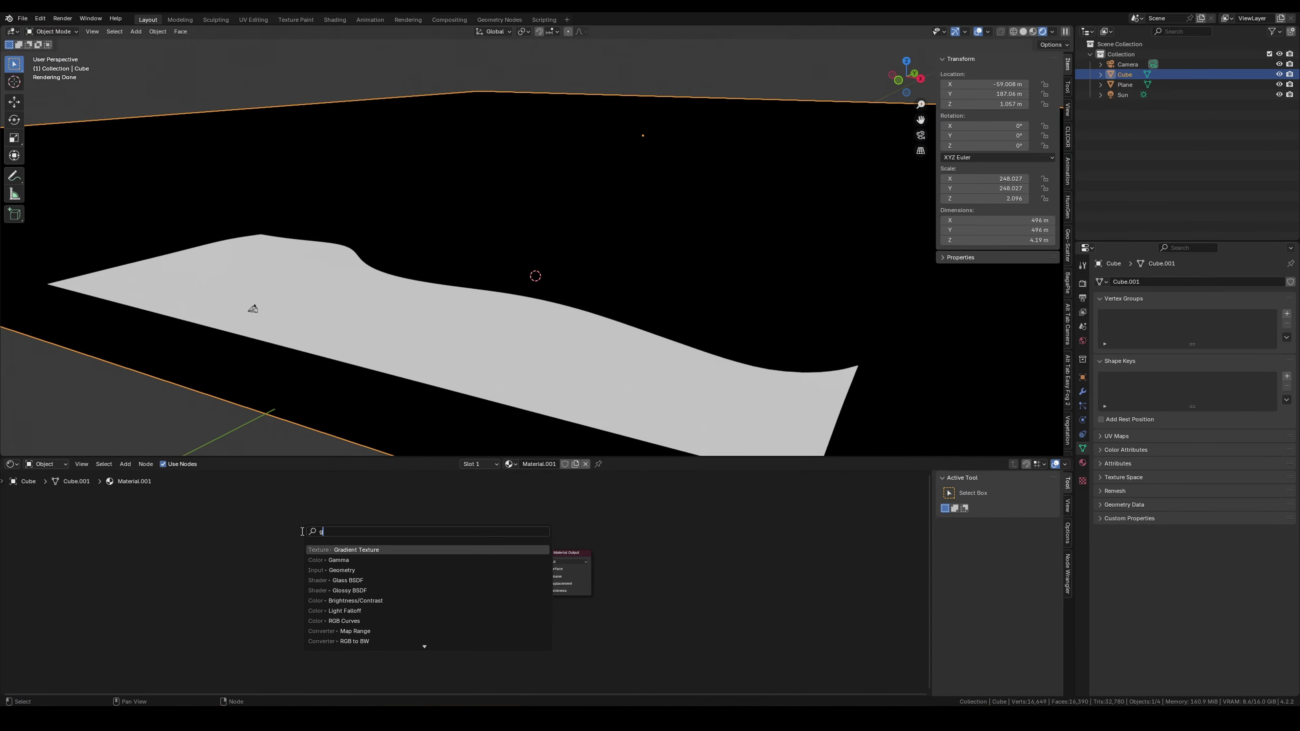
Add a Glass BSDF node and connect it to the material's Surface.
key(Return)
click(286, 568)
scroll(368, 588, up, 3)
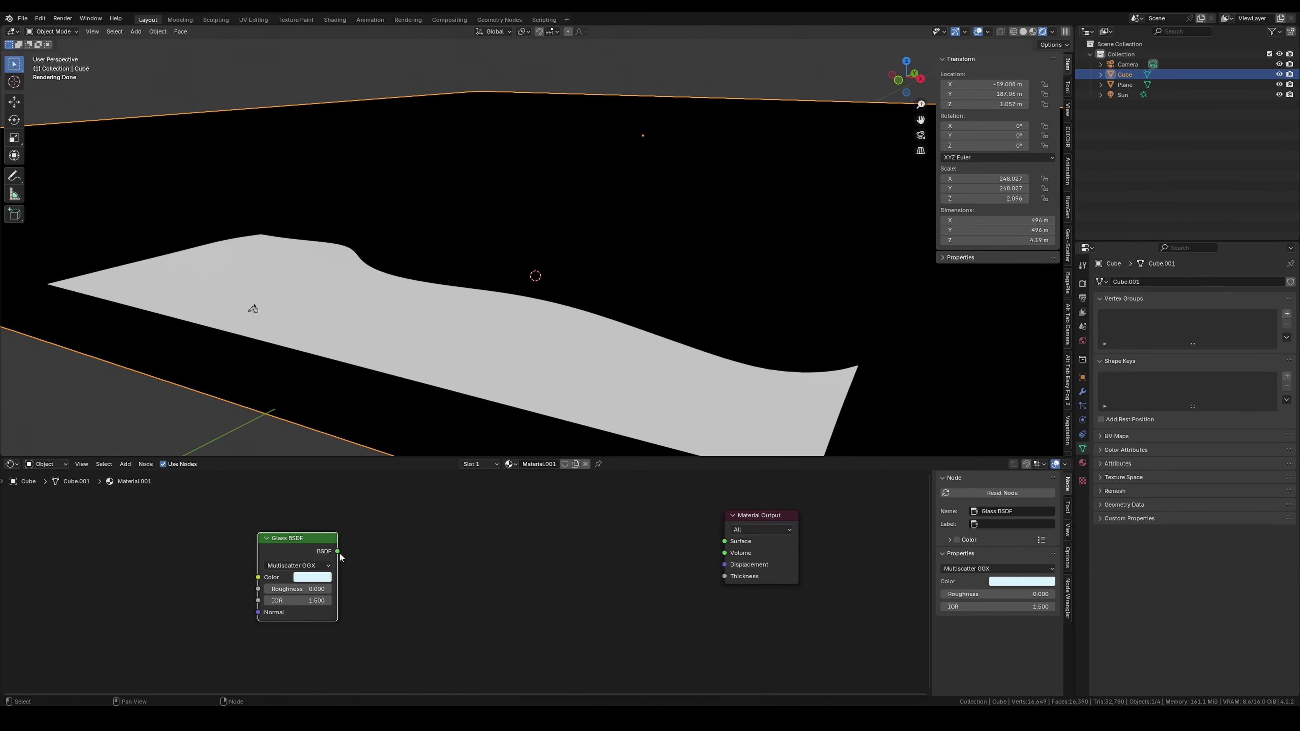
drag(725, 548, 725, 542)
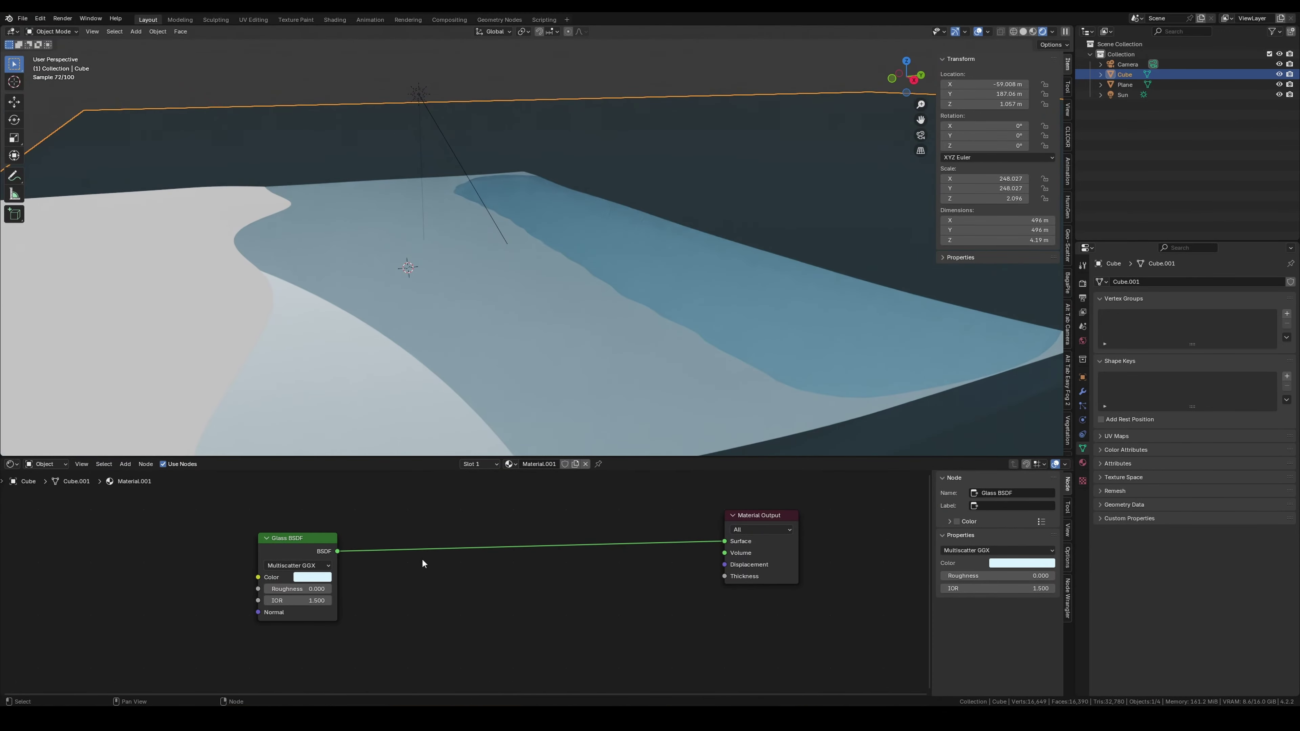
scroll(359, 569, down, 2)
Add a Volume Absorption node and connect it to the material's Volume.
key(shift+a)
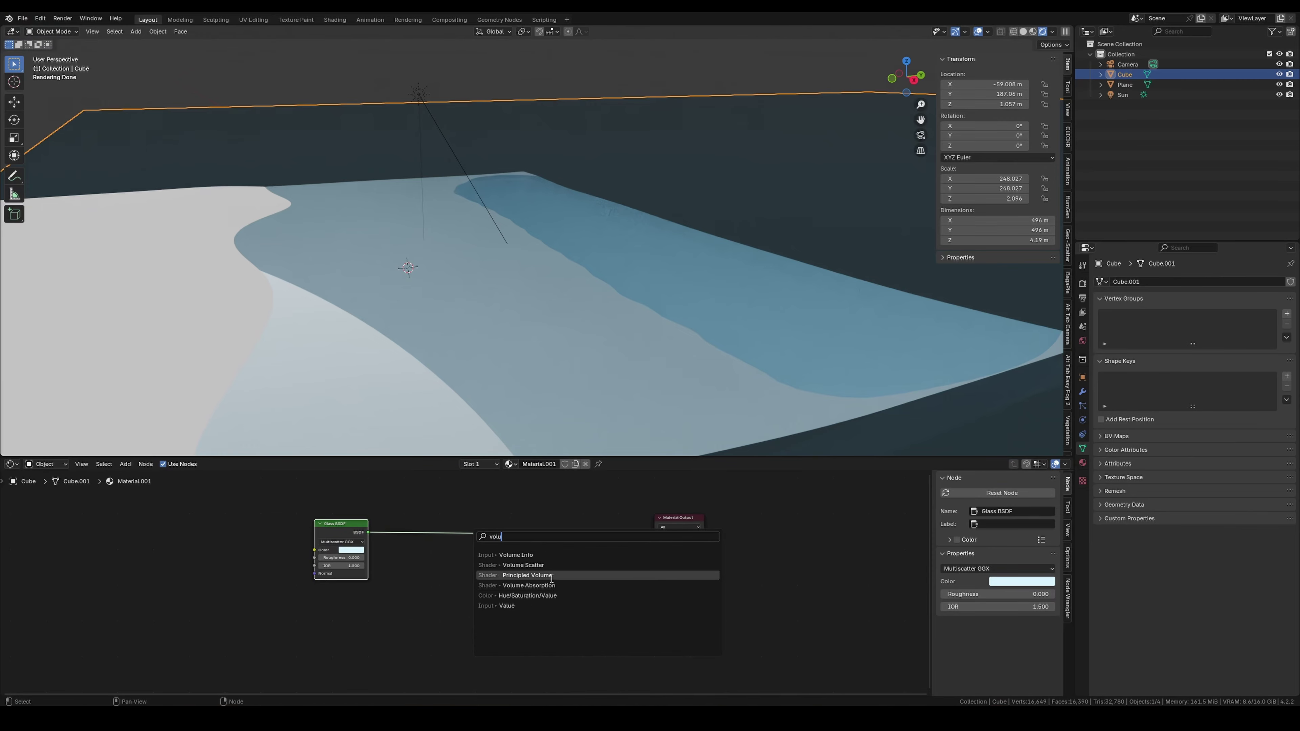
text(volu)
click(529, 585)
click(532, 589)
drag(537, 589, 656, 540)
Set the absorption colour to a pale cyan-green.
scroll(472, 587, up, 2)
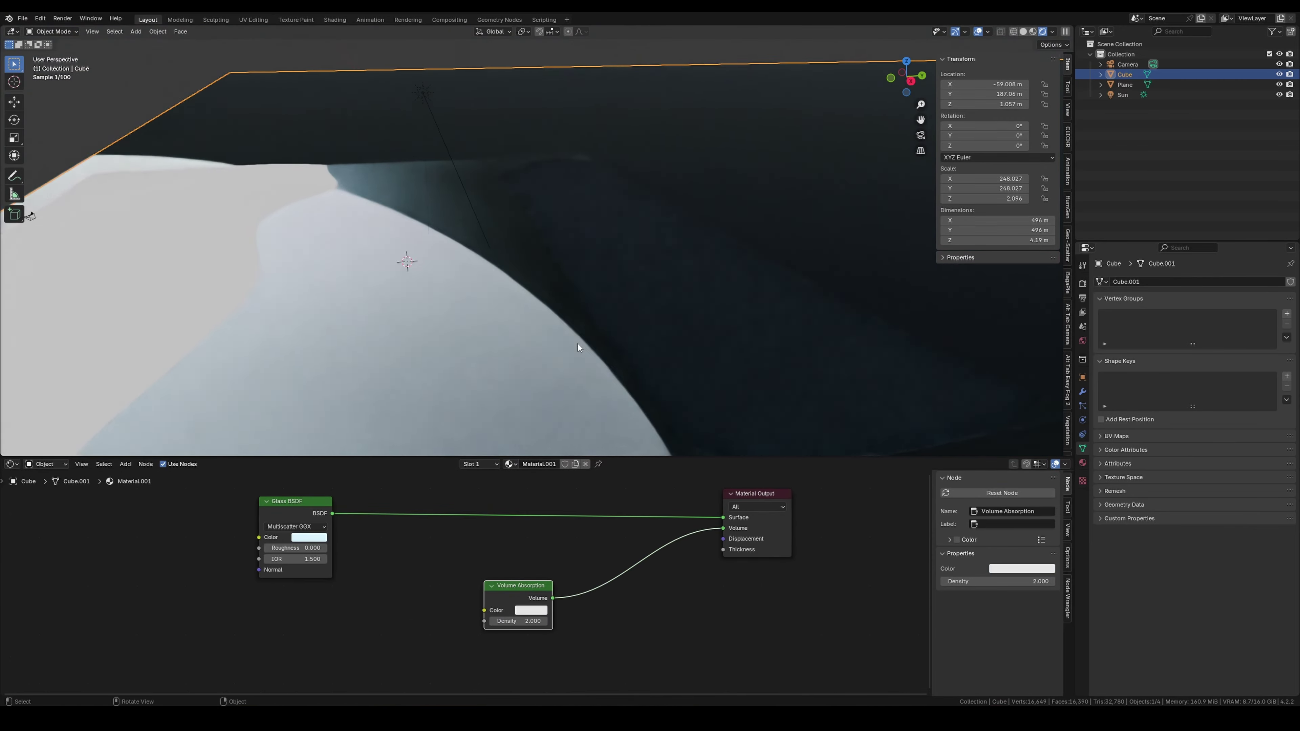
middle_drag(578, 348, 665, 327)
scroll(532, 609, up, 1)
click(542, 614)
click(573, 481)
middle_drag(591, 308, 642, 272)
Add a Bump node and a Noise Texture node beside the Glass BSDF.
scroll(495, 589, down, 1)
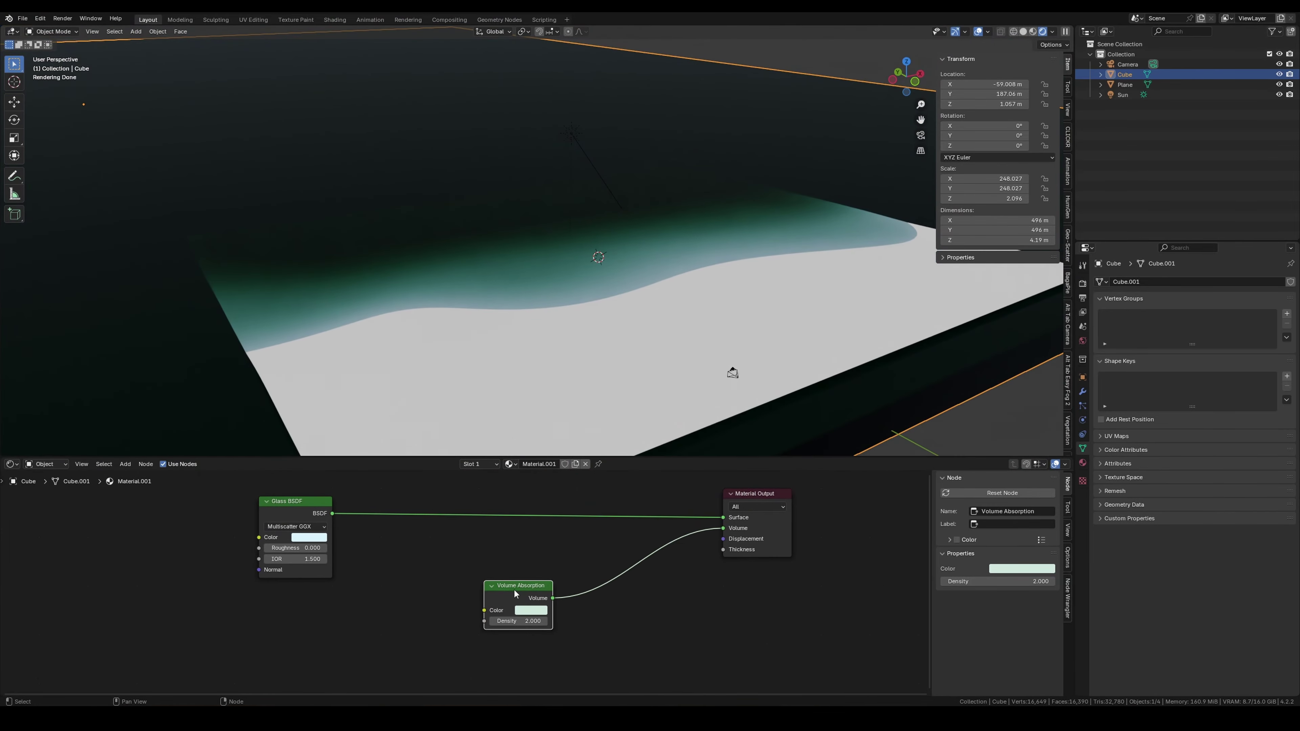
middle_drag(495, 589, 629, 650)
drag(429, 562, 450, 527)
key(shift+a)
text(bu)
key(Return)
click(319, 567)
middle_drag(212, 580, 344, 550)
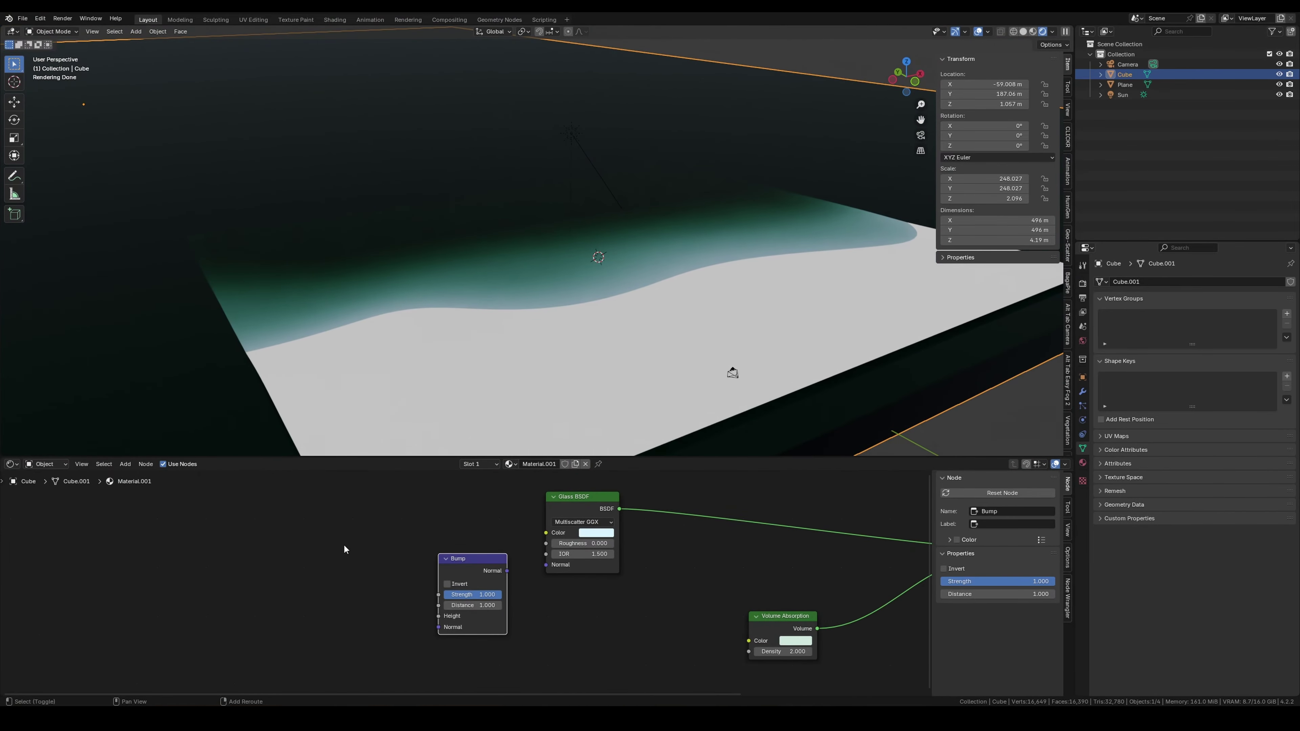
key(Return)
drag(389, 576, 261, 600)
Insert a Color Ramp between noise and bump, black stop at 0.036 for more contrast.
key(shift+a)
text(color ramp)
key(Return)
click(358, 594)
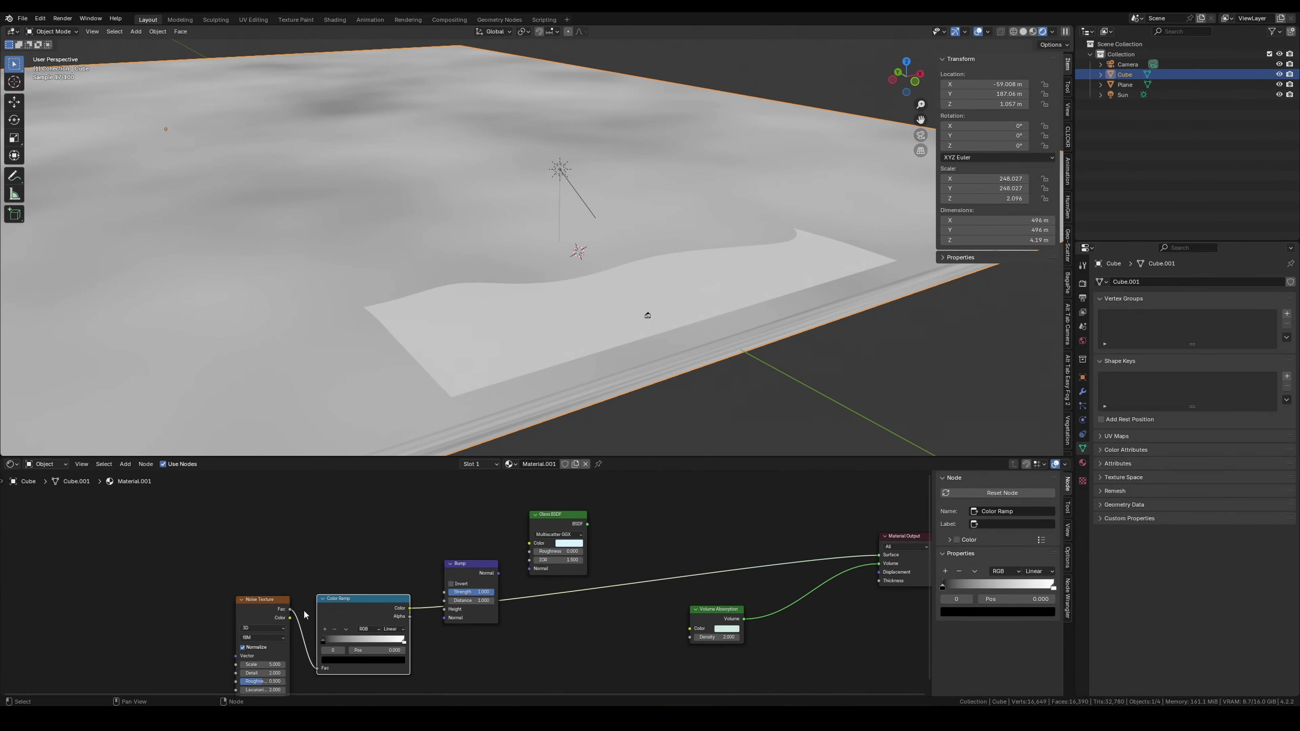
mouse_move(317, 636)
mouse_down()
mouse_move(387, 635)
mouse_move(342, 635)
mouse_up()
click(339, 635)
Set the noise scale to 56.6, roughness to 0.567, and raise lacunarity and distortion.
drag(262, 664, 338, 664)
scroll(286, 681, up, 2)
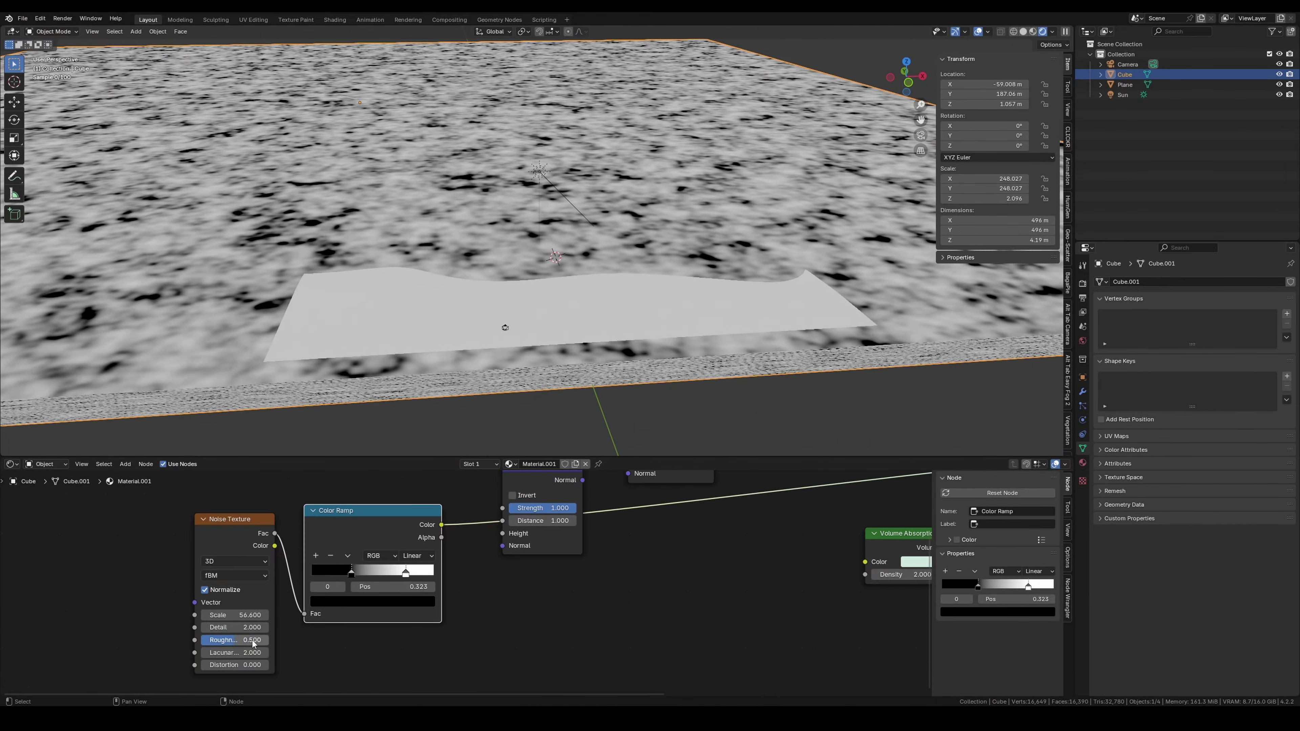
drag(254, 640, 256, 652)
drag(241, 664, 256, 664)
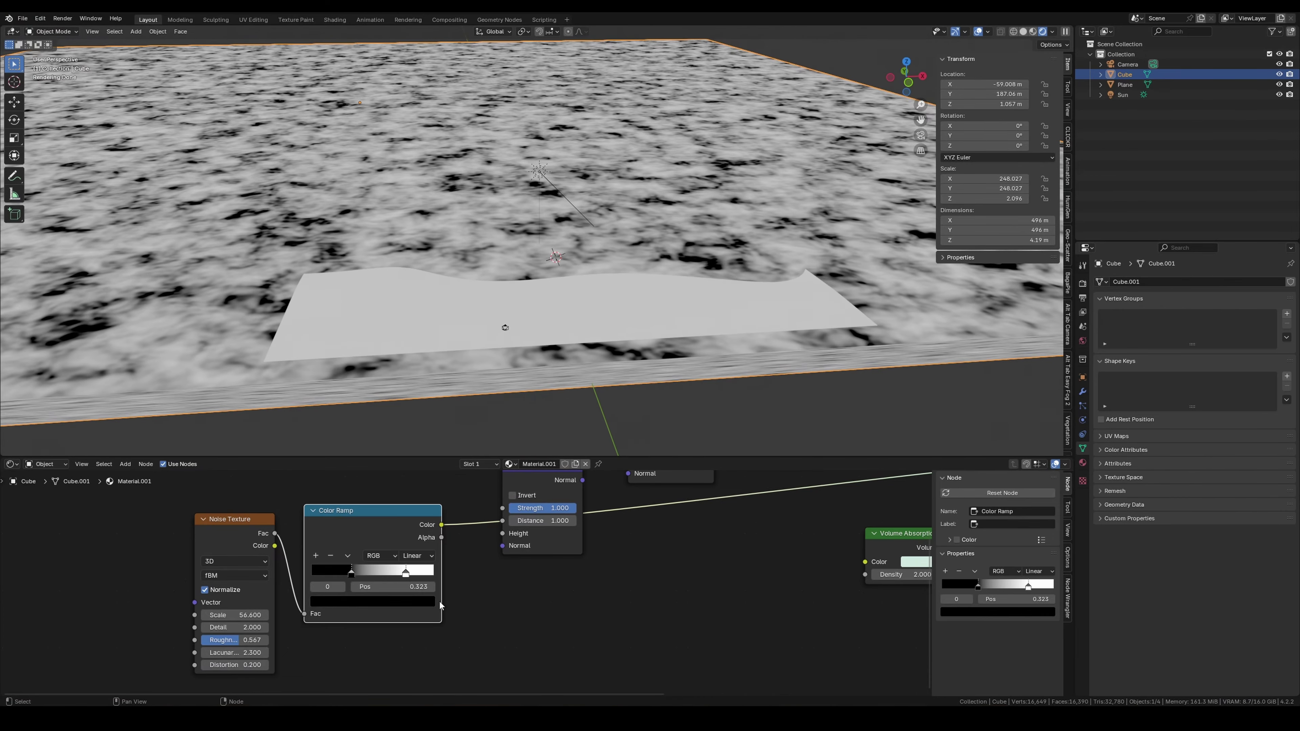
scroll(458, 602, down, 1)
Lower the bump distance to 0.080 for subtler ripples.
middle_drag(489, 543, 451, 568)
ctrl+shift+click(435, 549)
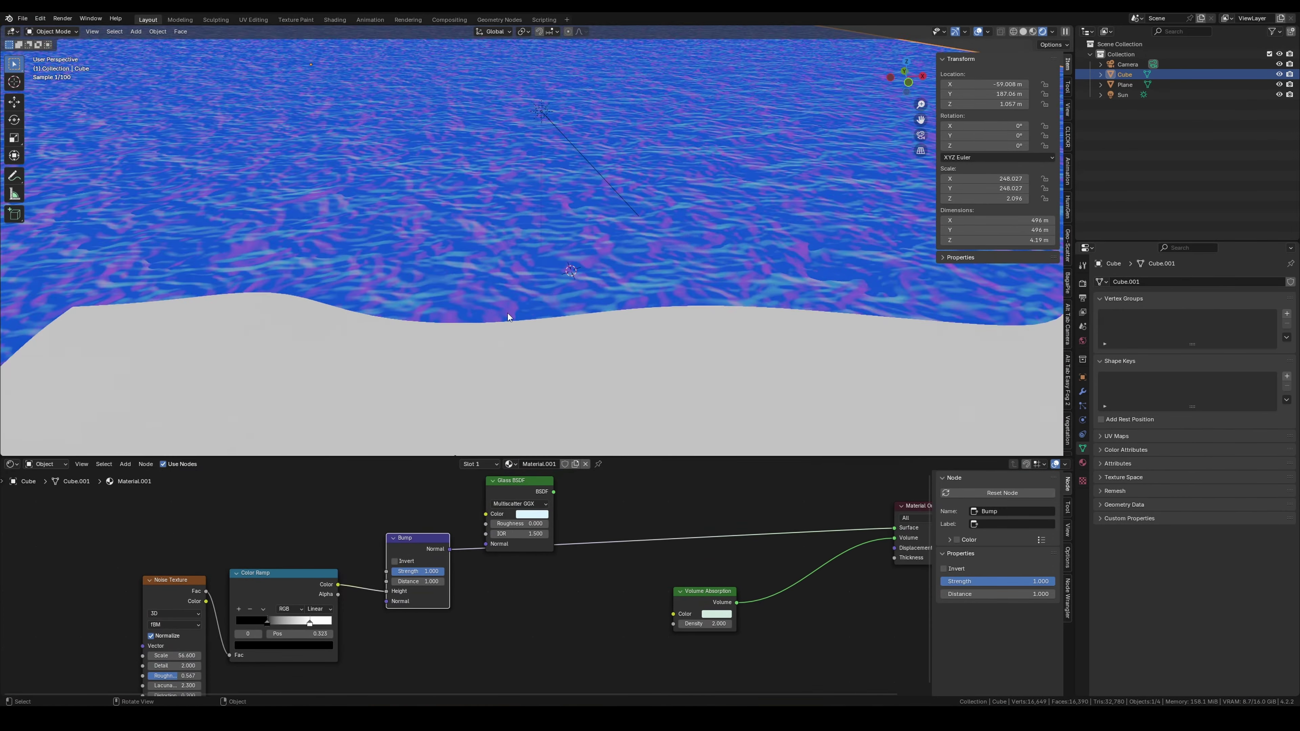
drag(425, 582, 389, 581)
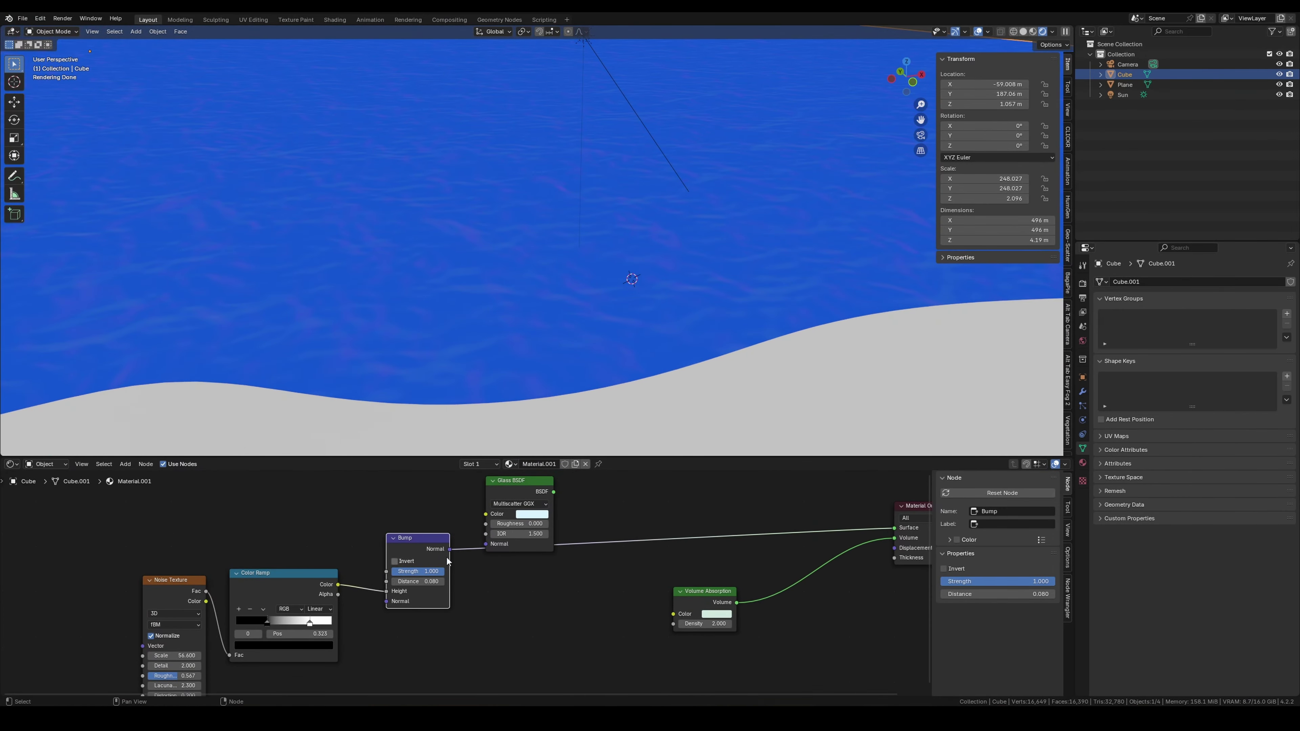
From the camera view, rotate the sun lamp around Z to change the light direction.
ctrl+shift+click(512, 537)
key(Home)
middle_drag(640, 318, 518, 316)
key(KP_0)
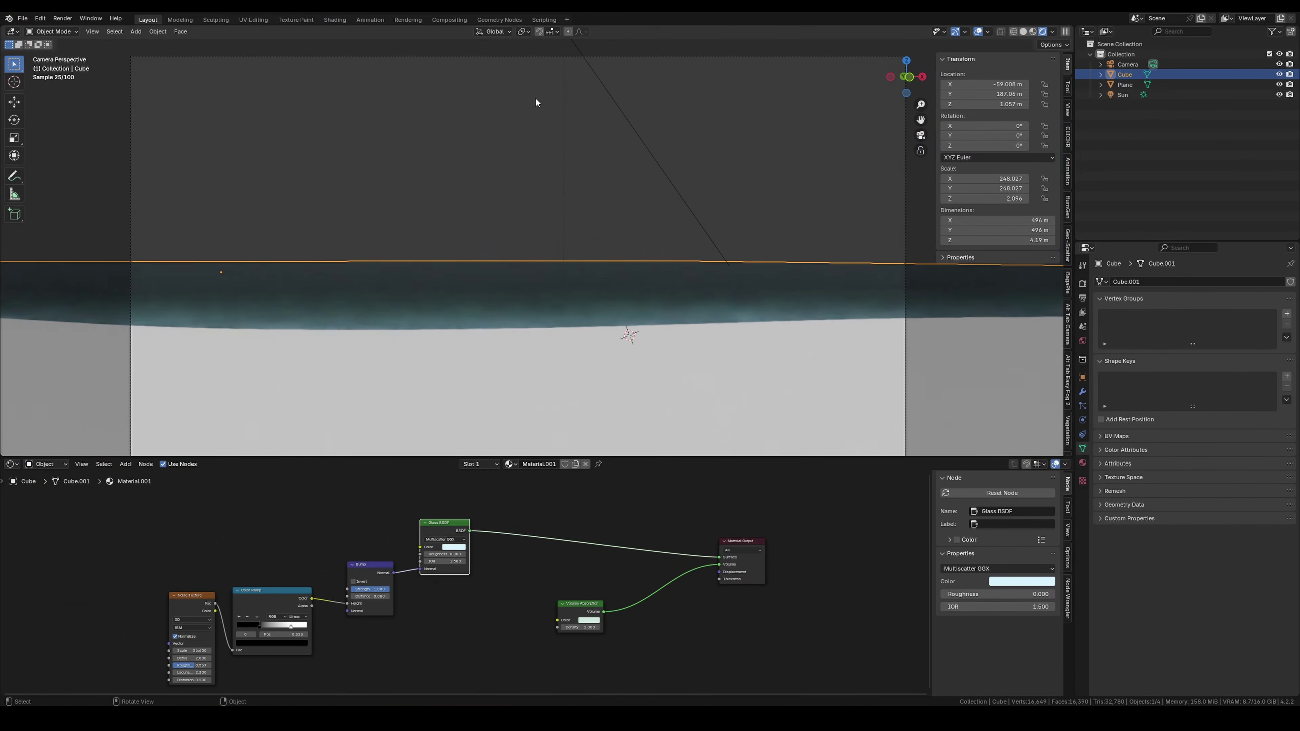
click(562, 69)
key(r)
key(z)
key(r)
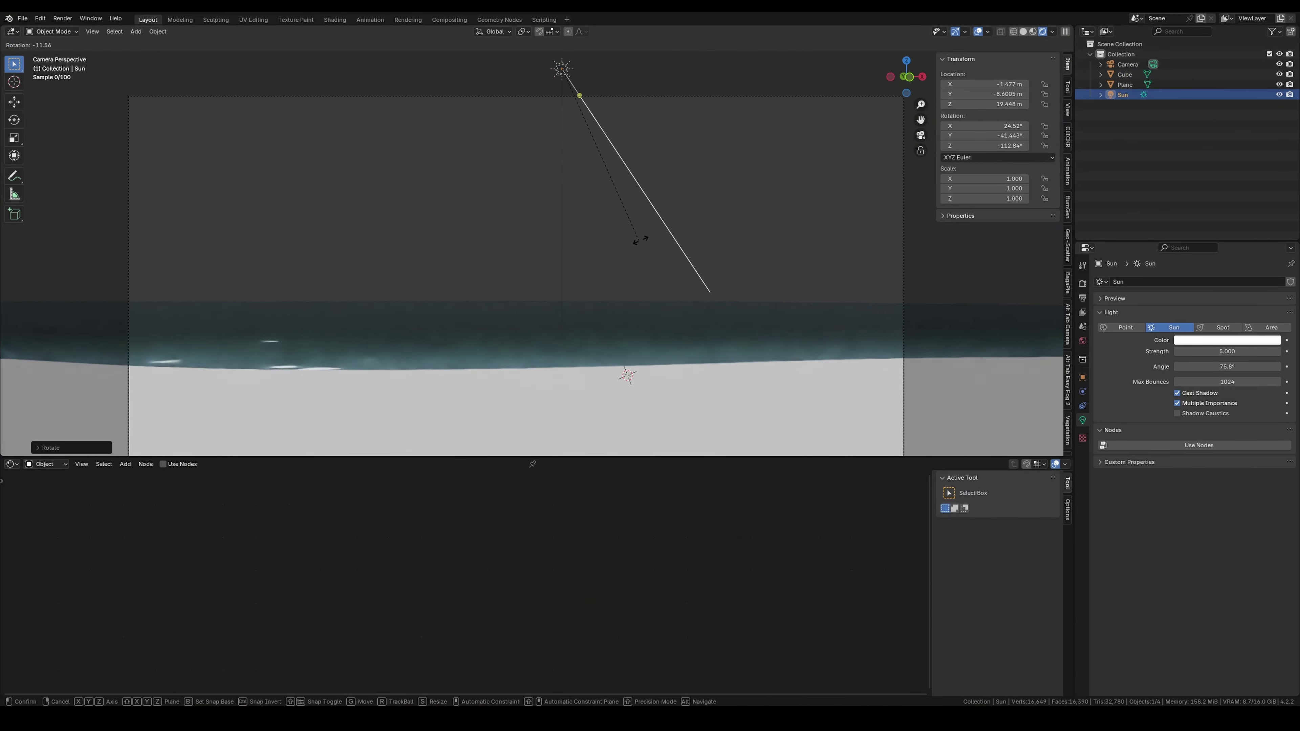
Select the water slab and raise the glass roughness slightly.
click(653, 238)
scroll(592, 255, up, 2)
click(592, 255)
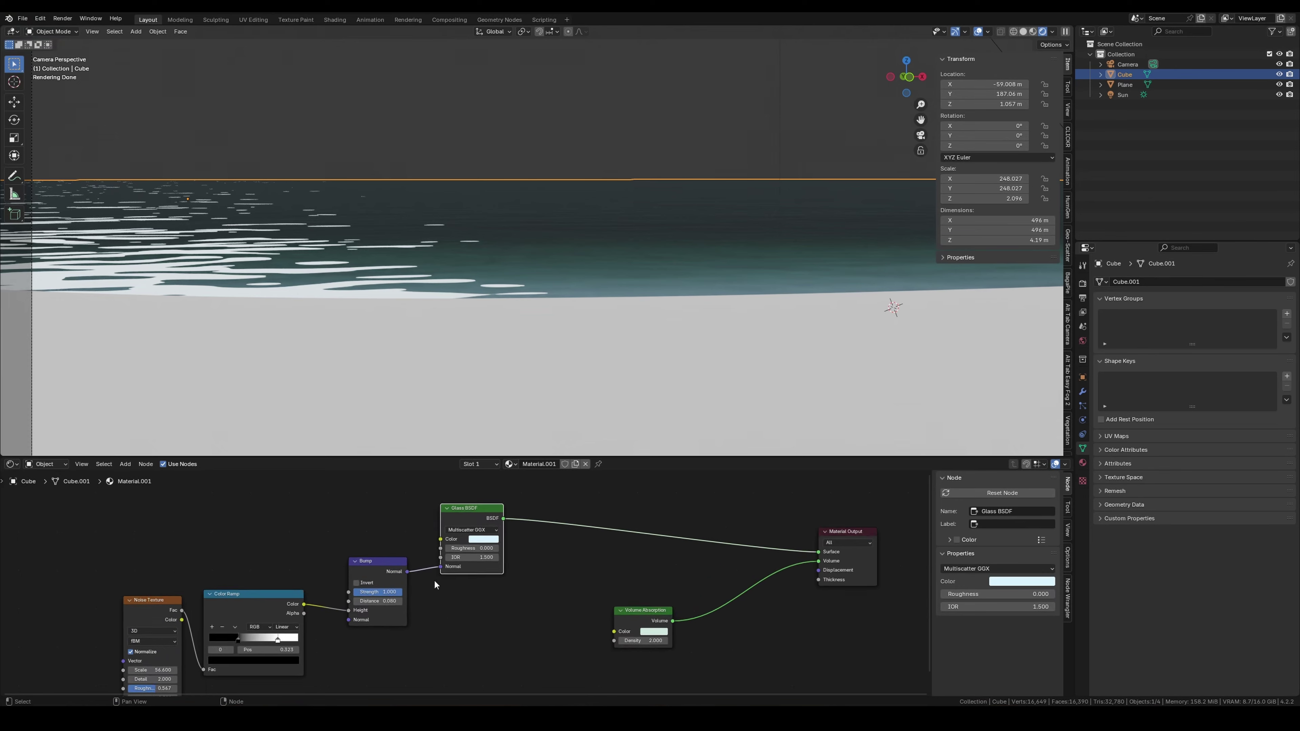
scroll(433, 579, up, 2)
shift+drag(473, 527, 484, 528)
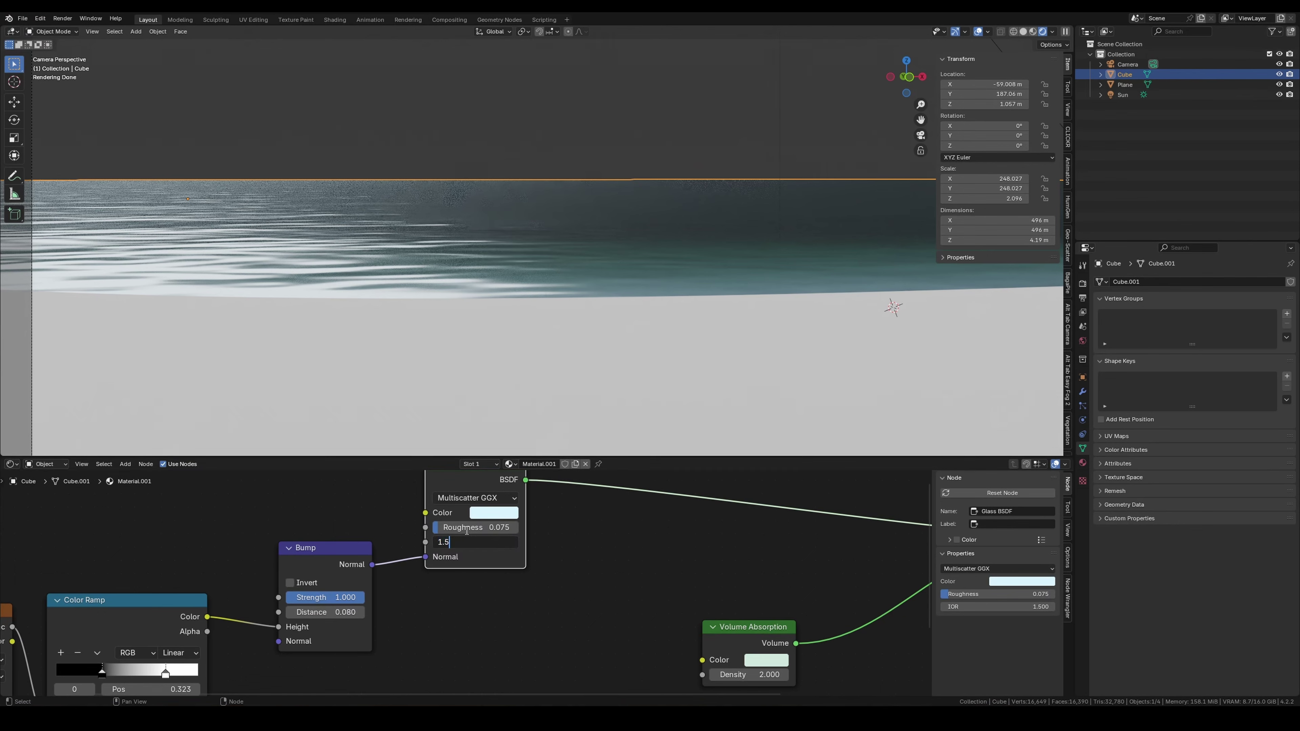
Try a glass refraction index of 1.690, then return it to 1.330.
scroll(460, 537, down, 3)
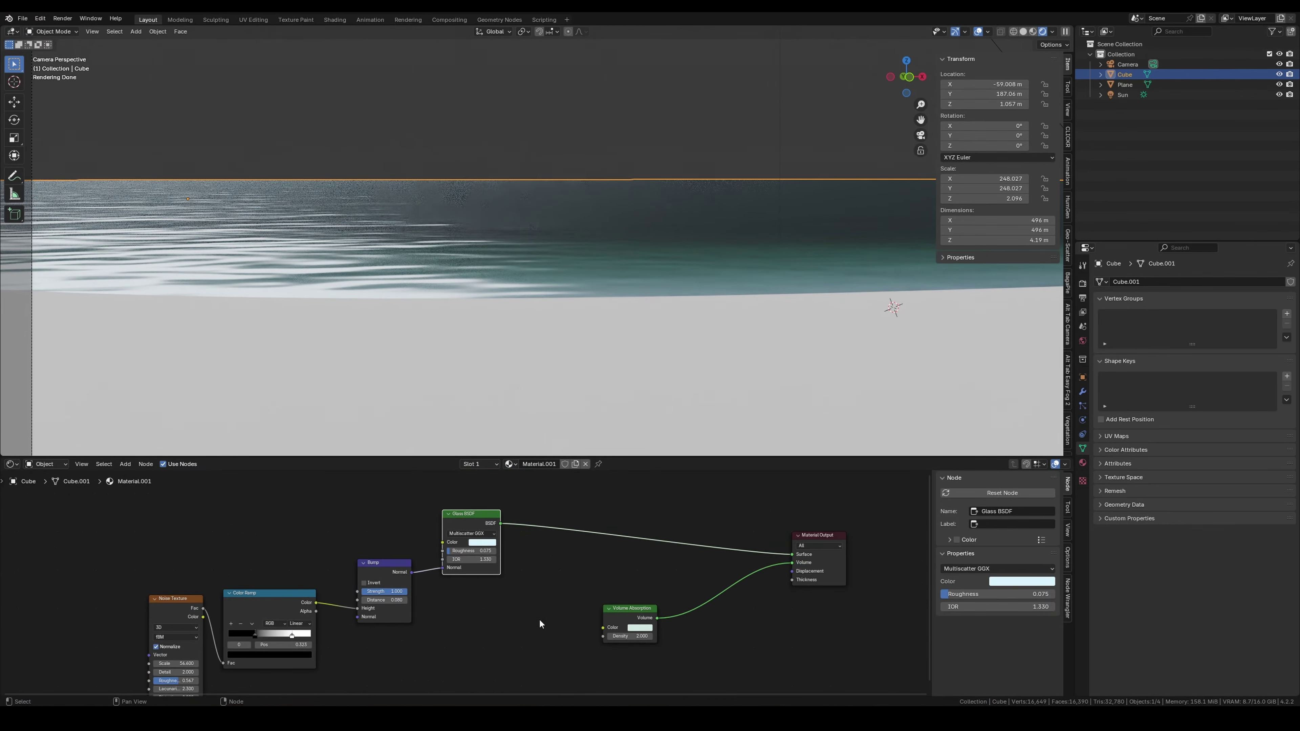
scroll(432, 657, down, 1)
drag(450, 553, 507, 552)
key(ctrl+z)
middle_drag(541, 556, 508, 565)
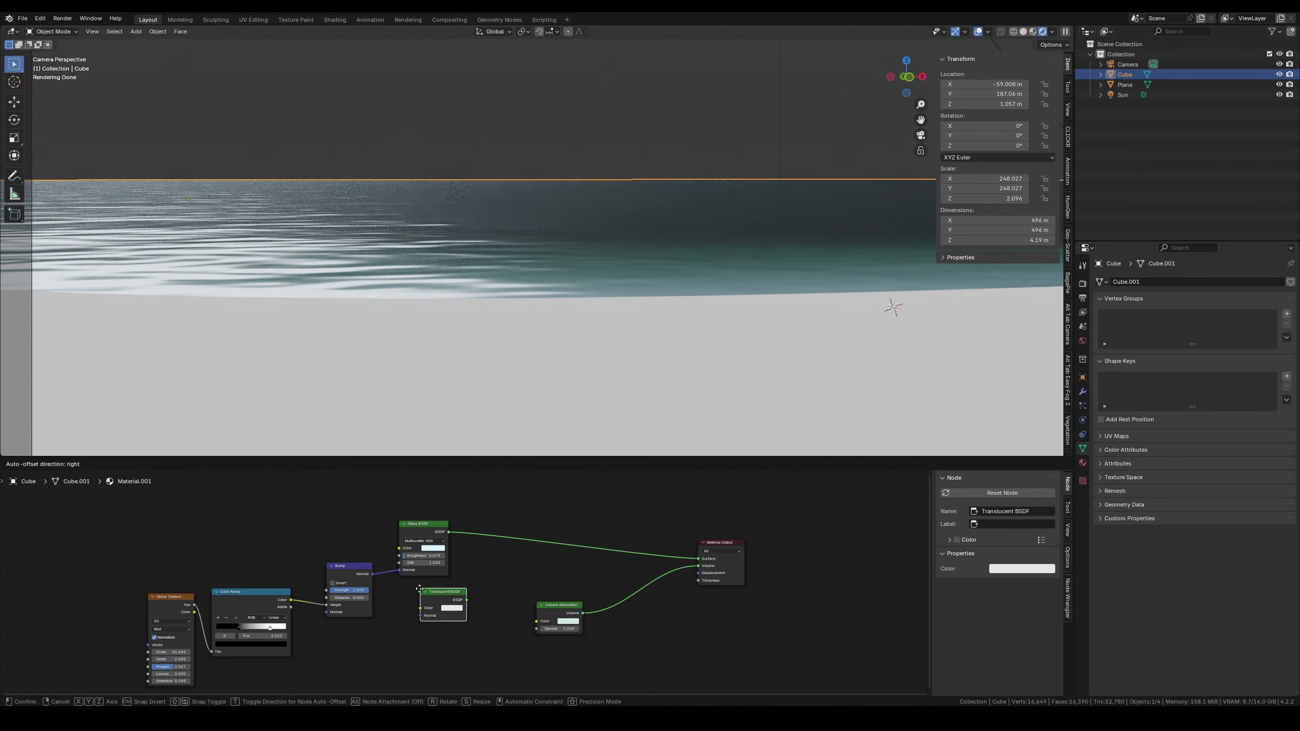
Add Transparent BSDF and Volume Absorption through a Mix Shader with factor 0.308.
key(shift+a)
key(Return)
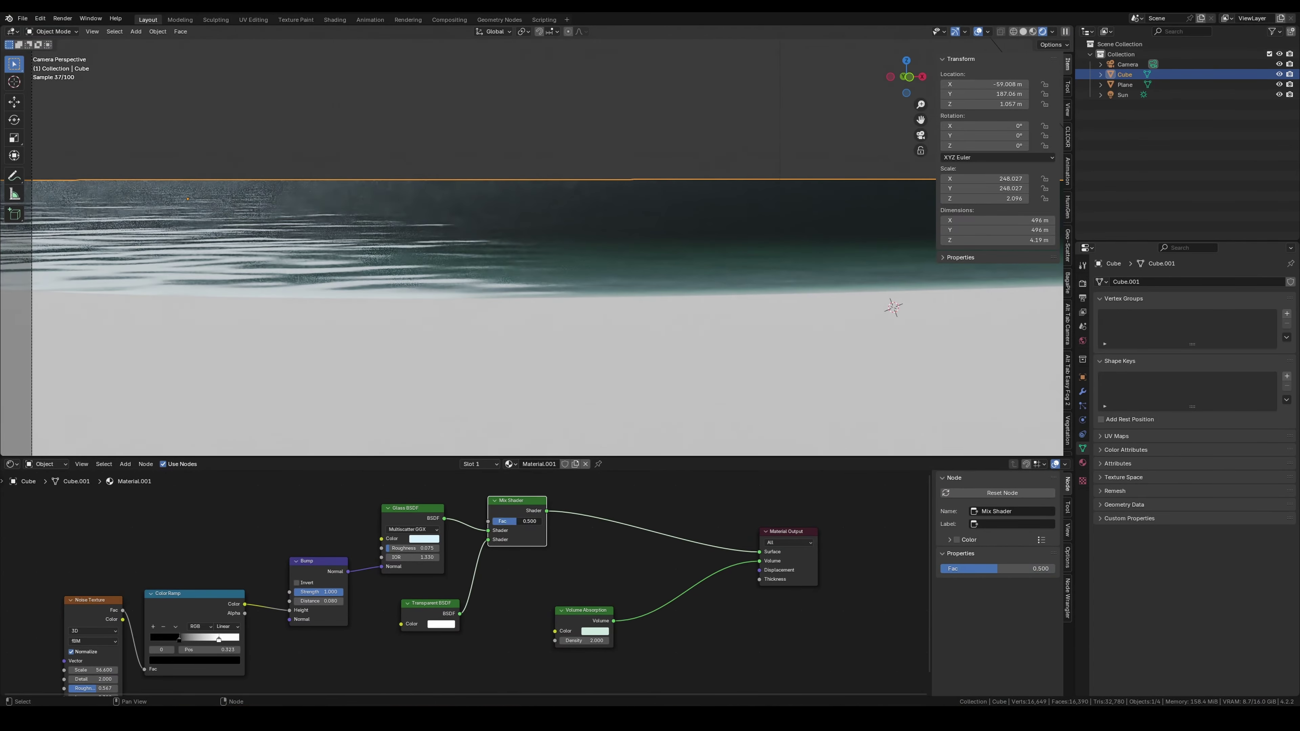
drag(1003, 569, 977, 568)
drag(517, 521, 527, 520)
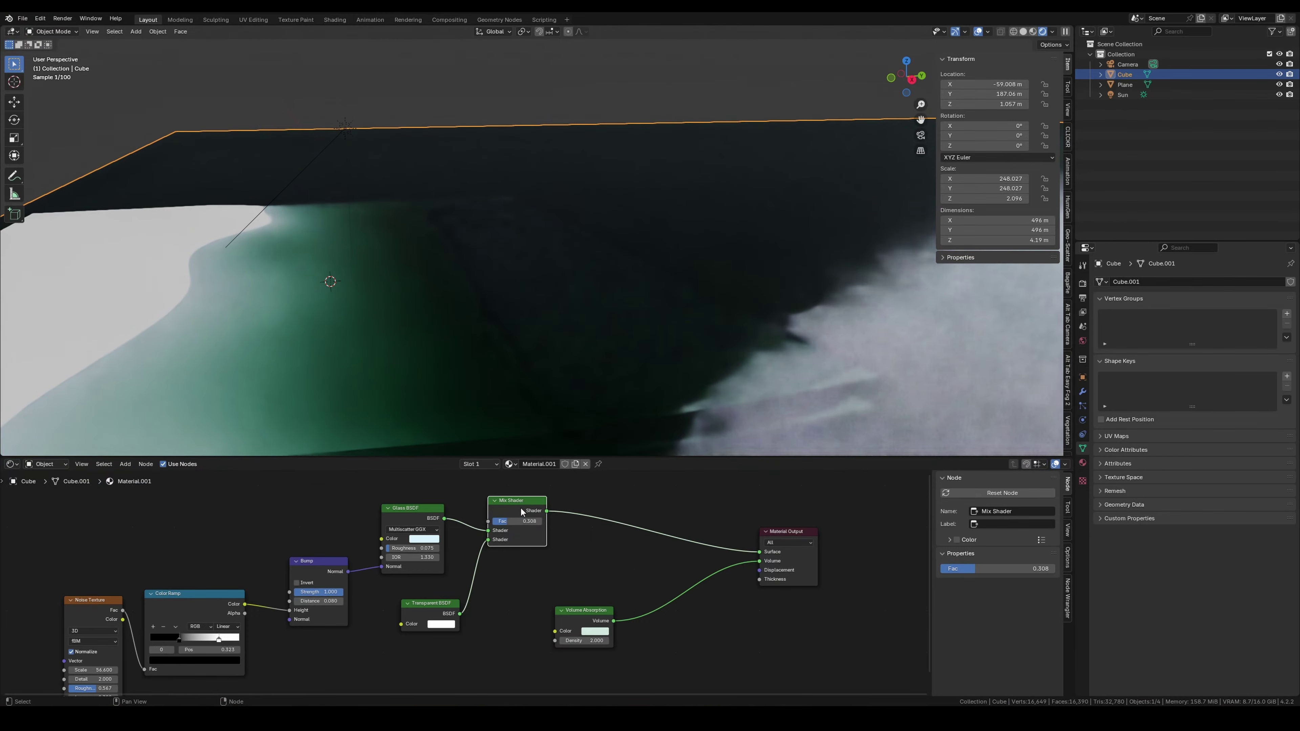
middle_drag(525, 390, 645, 283)
Select the sun lamp and show its visibility settings.
click(839, 190)
click(1082, 379)
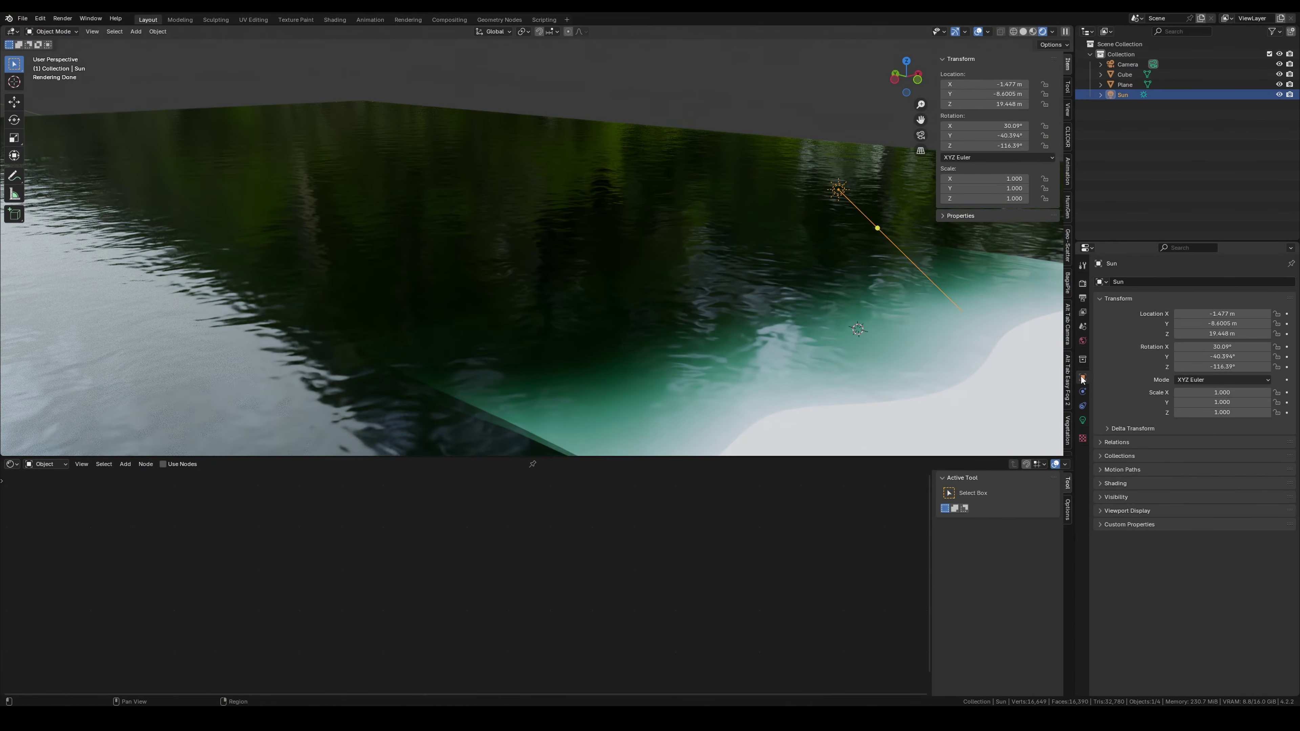
click(1115, 484)
click(1116, 523)
key(KP_0)
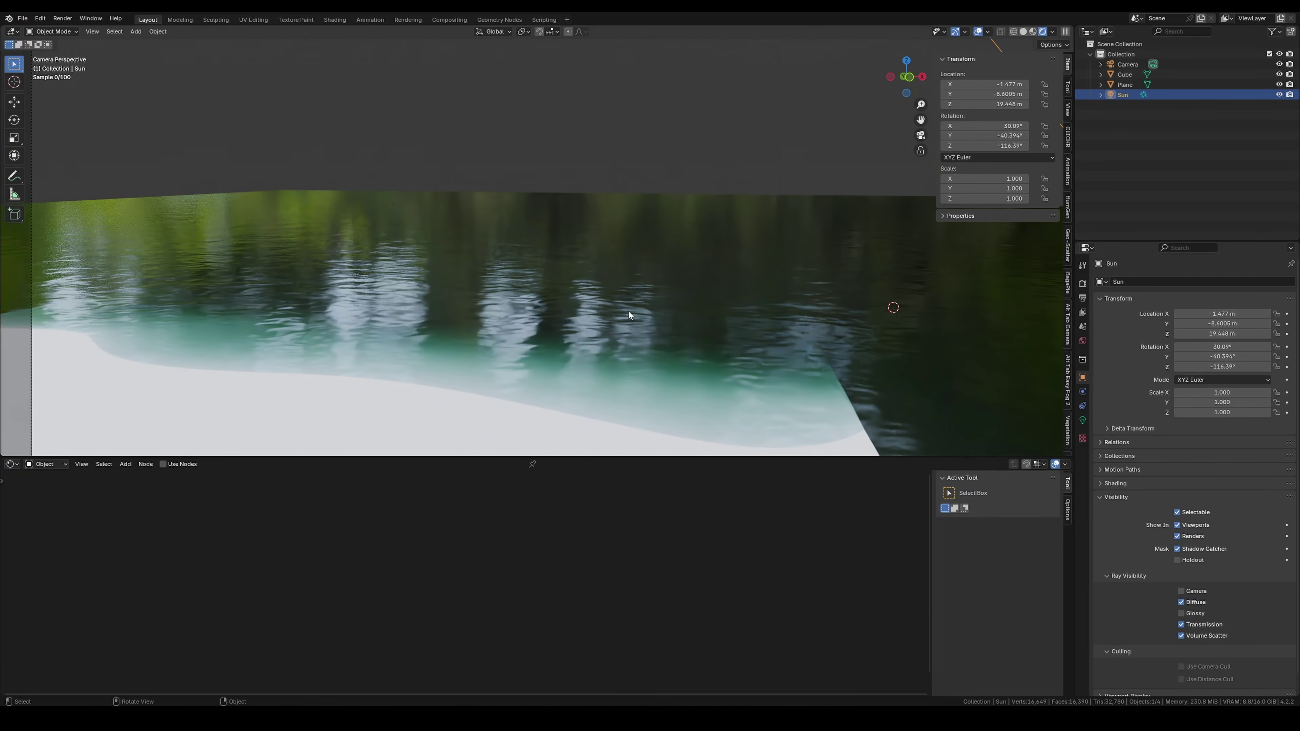
Reselect the water and set a node colour to neutral white.
click(629, 311)
click(515, 655)
drag(598, 534, 552, 522)
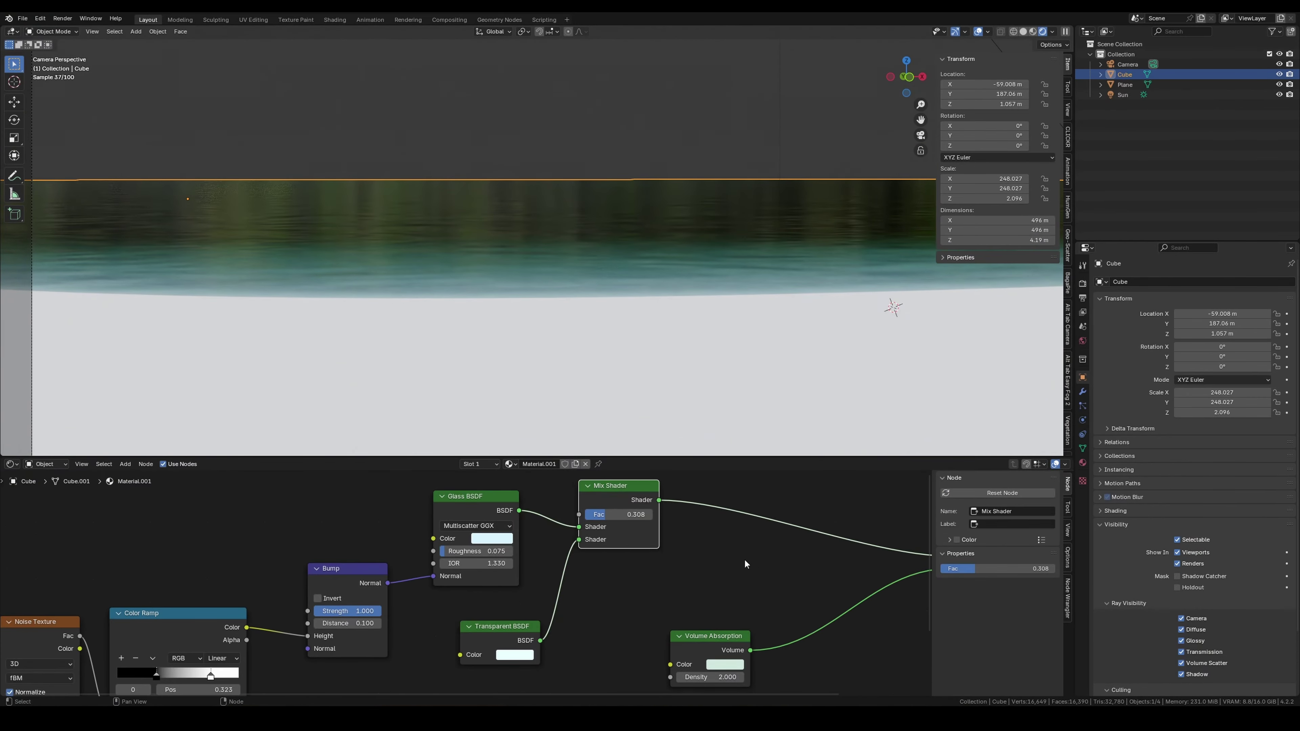
Add a second Mix Shader node to the water material.
key(KP_Decimal)
key(shift+a)
text(MI)
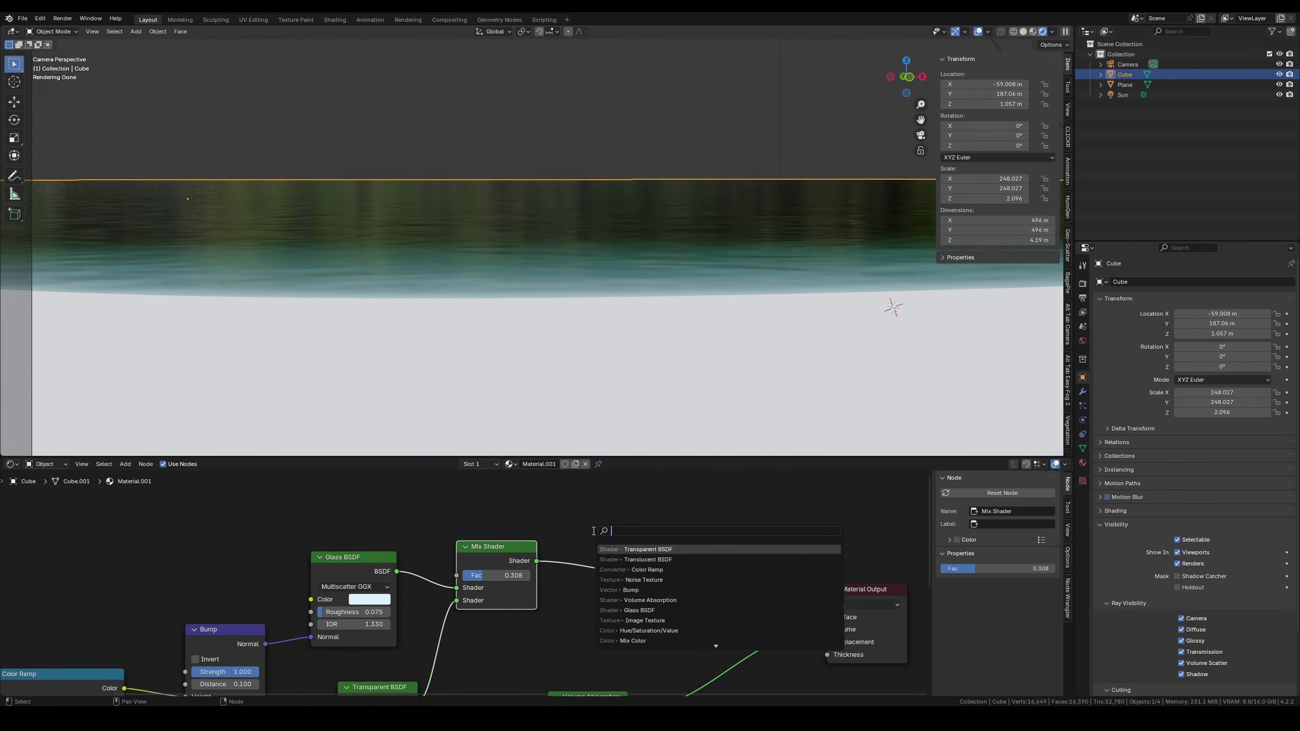
click(639, 570)
click(584, 578)
scroll(584, 577, down, 2)
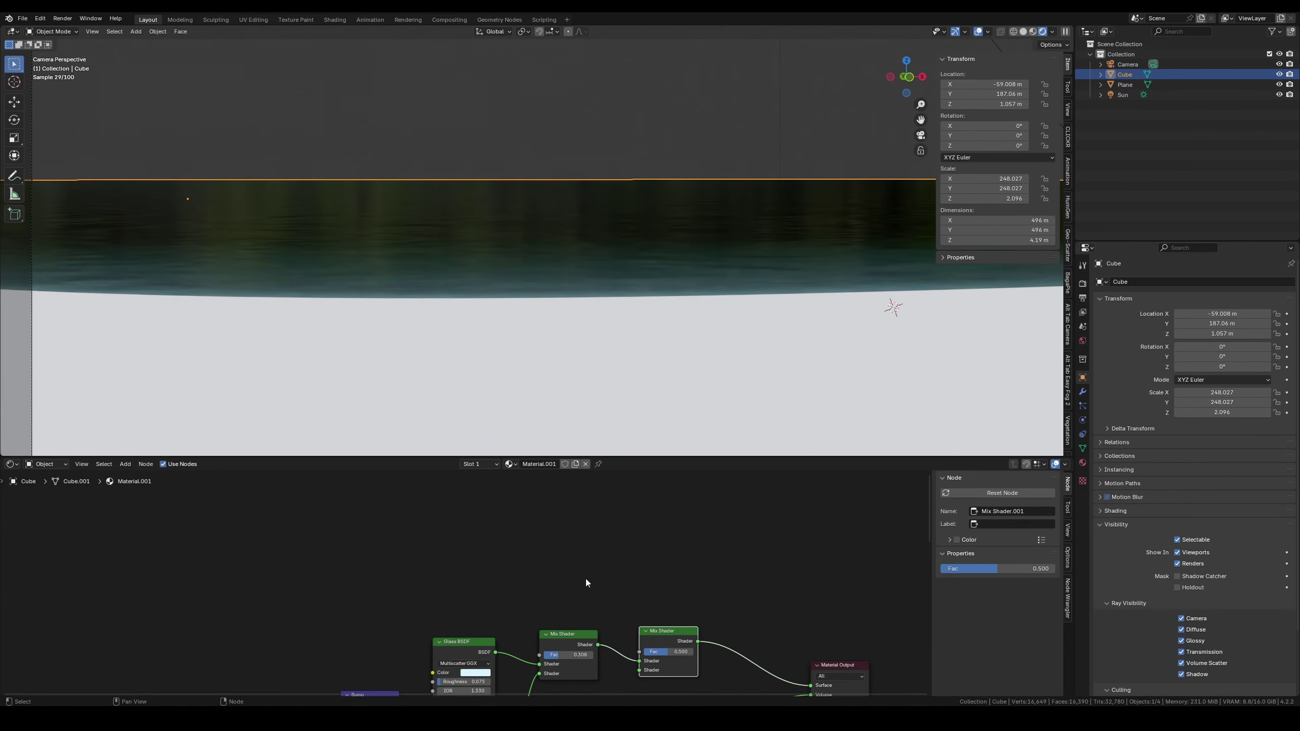
Add a Light Path node, wire Is Shadow Ray into the mix Fac, and cut a stray link.
key(shift+a)
click(493, 540)
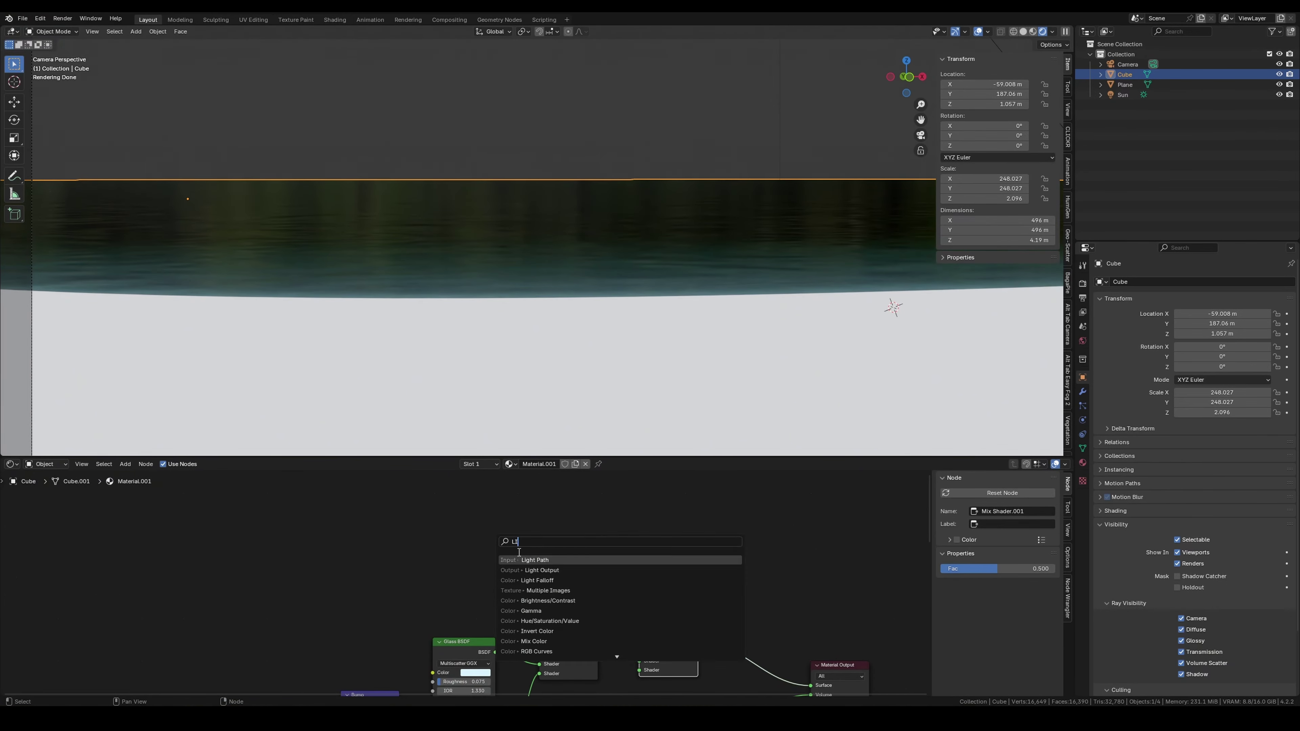
click(522, 560)
click(394, 535)
drag(392, 548, 637, 651)
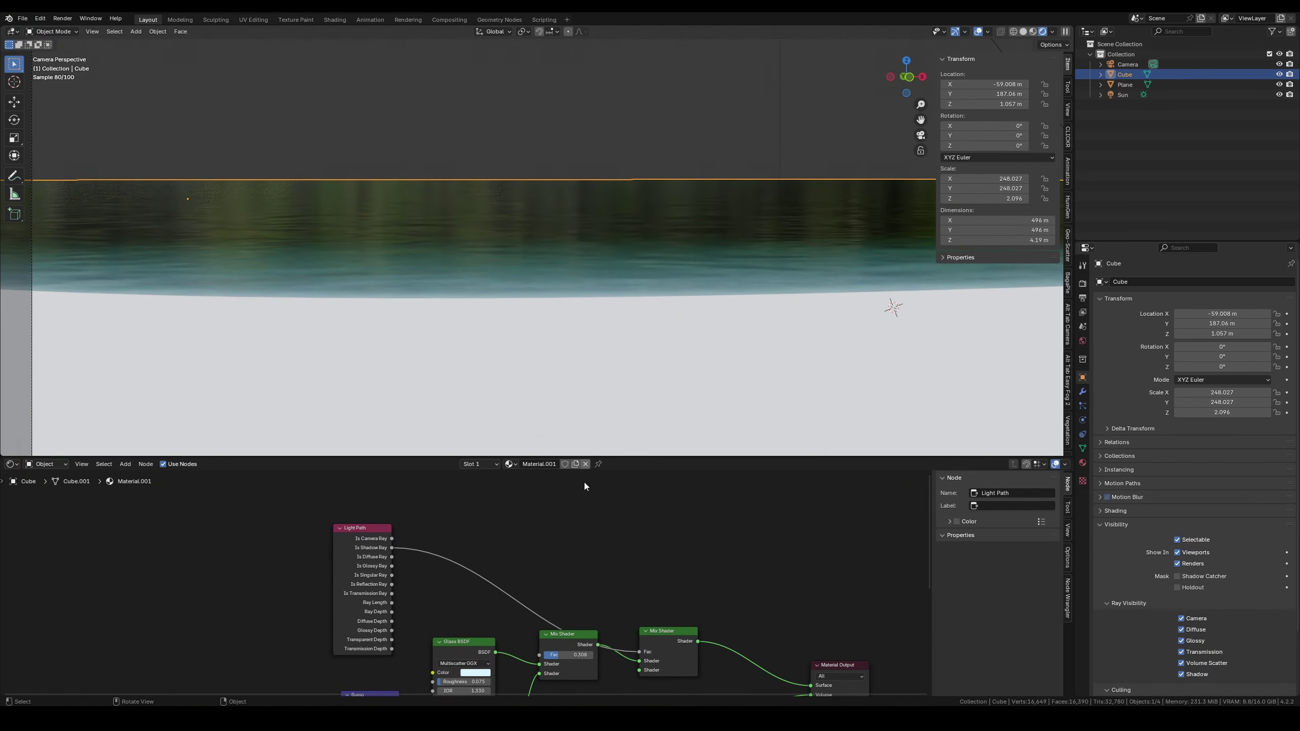
ctrl+right_drag(474, 595, 509, 571)
middle_drag(617, 359, 544, 346)
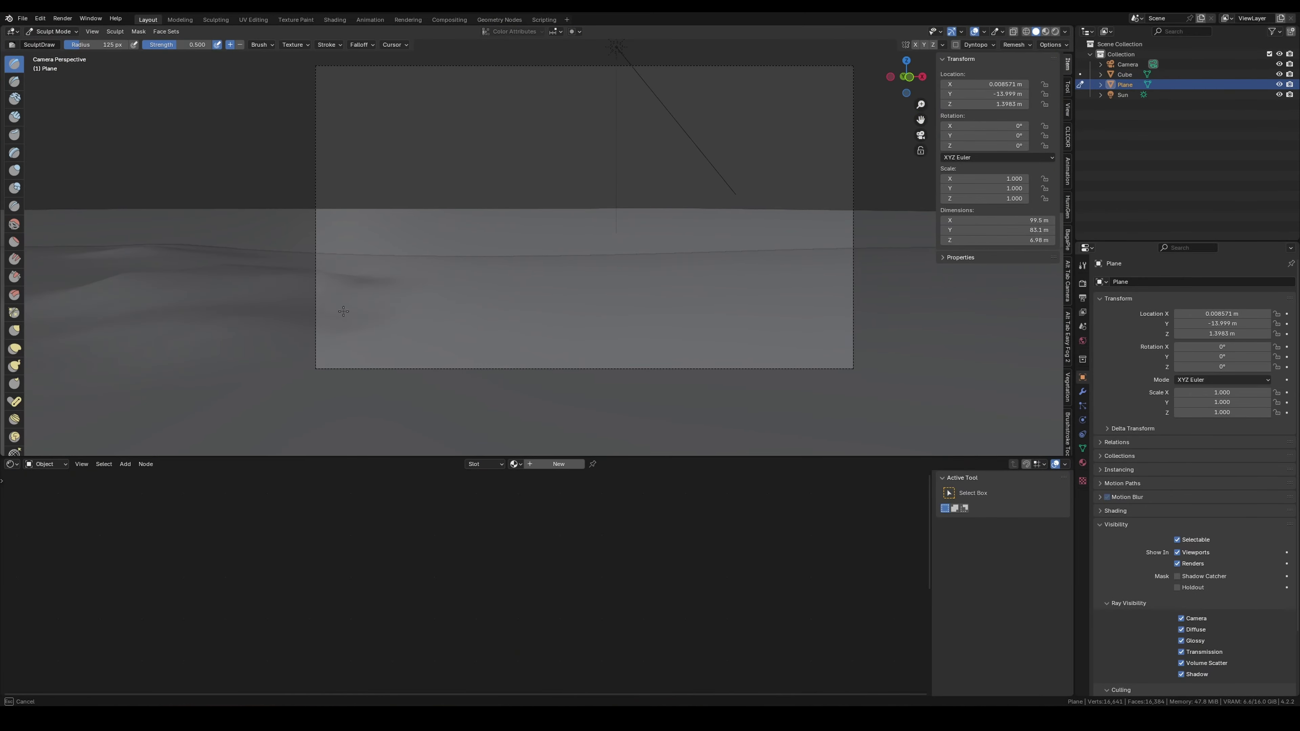
Sculpt a raising stroke into the shore plane, then return to Object Mode and deselect it.
shift+middle_drag(344, 326, 178, 323)
middle_drag(807, 328, 488, 261)
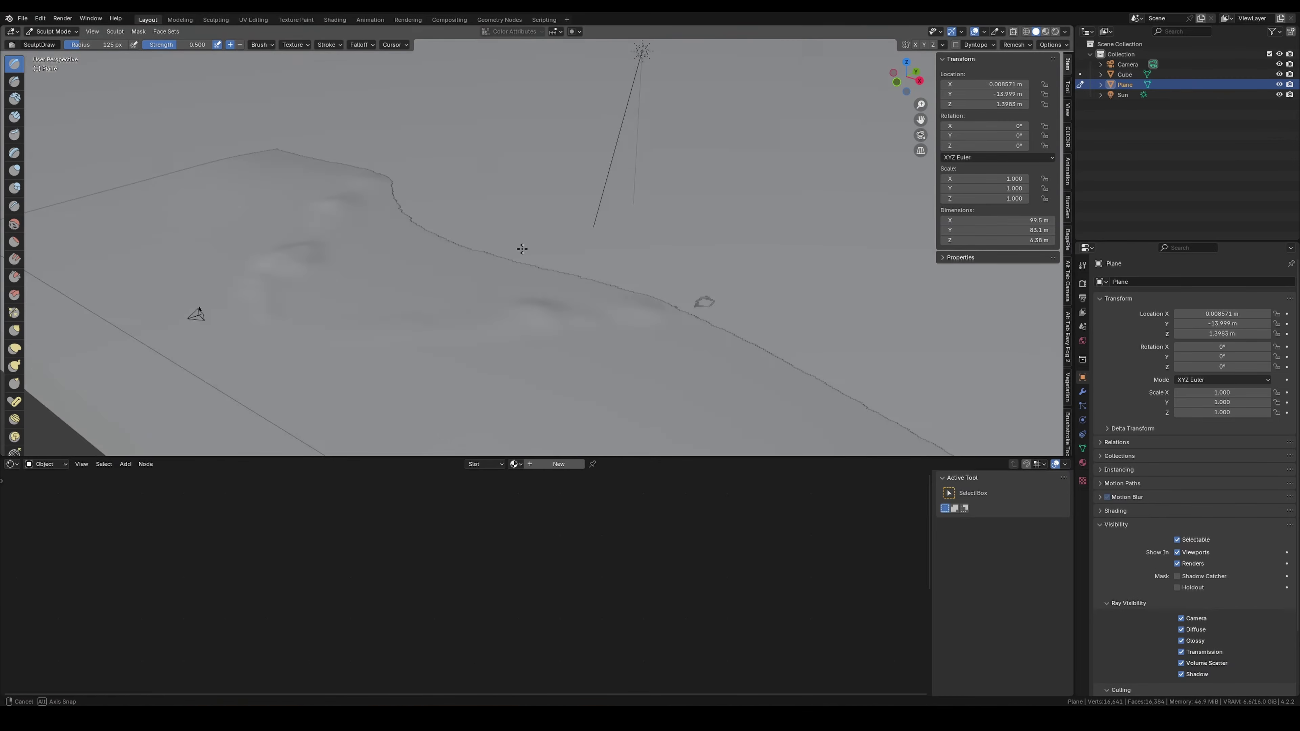
ctrl+middle_drag(567, 374, 527, 291)
mouse_move(389, 203)
ctrl+middle_down()
mouse_move(421, 232)
mouse_move(609, 261)
mouse_move(372, 311)
ctrl+middle_up()
scroll(317, 193, up, 3)
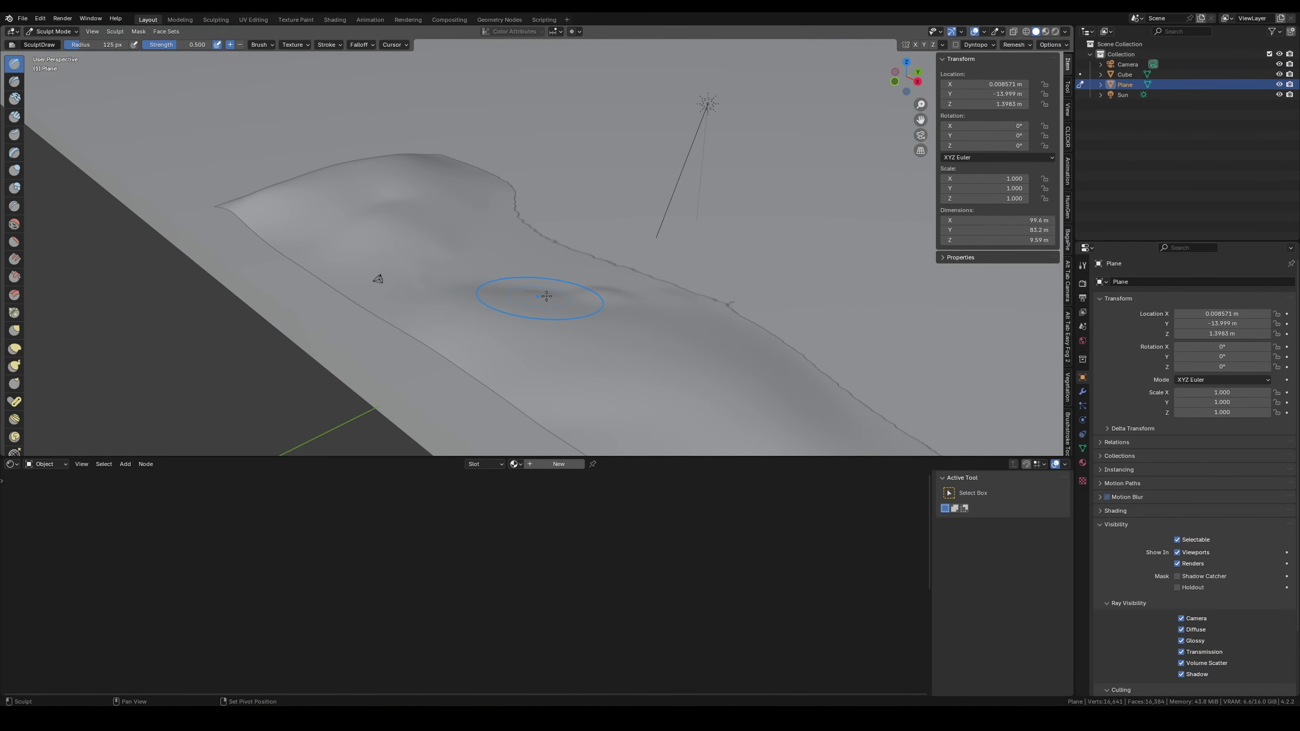
key(ctrl+Tab)
key(KP_0)
click(646, 163)
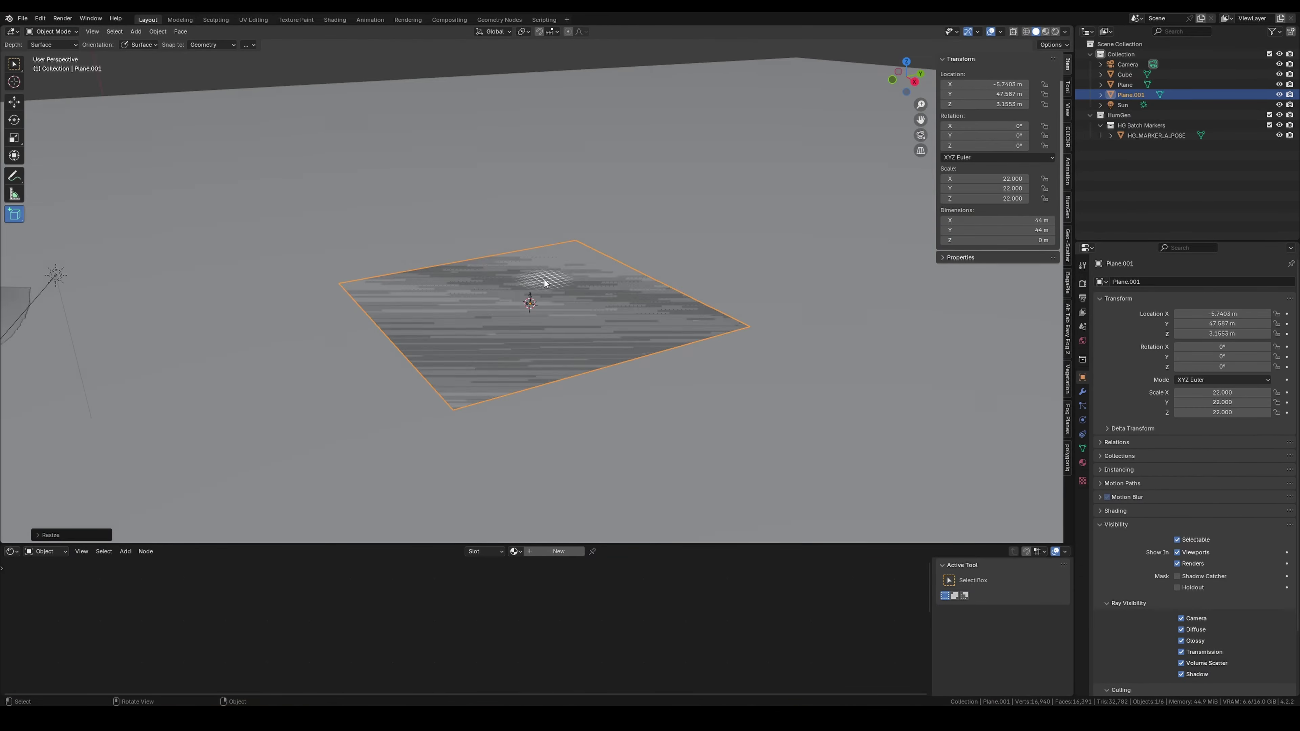
Draw a new box on the ground plane, then scale and move it along Y beside the human figure.
drag(363, 232, 949, 494)
click(749, 455)
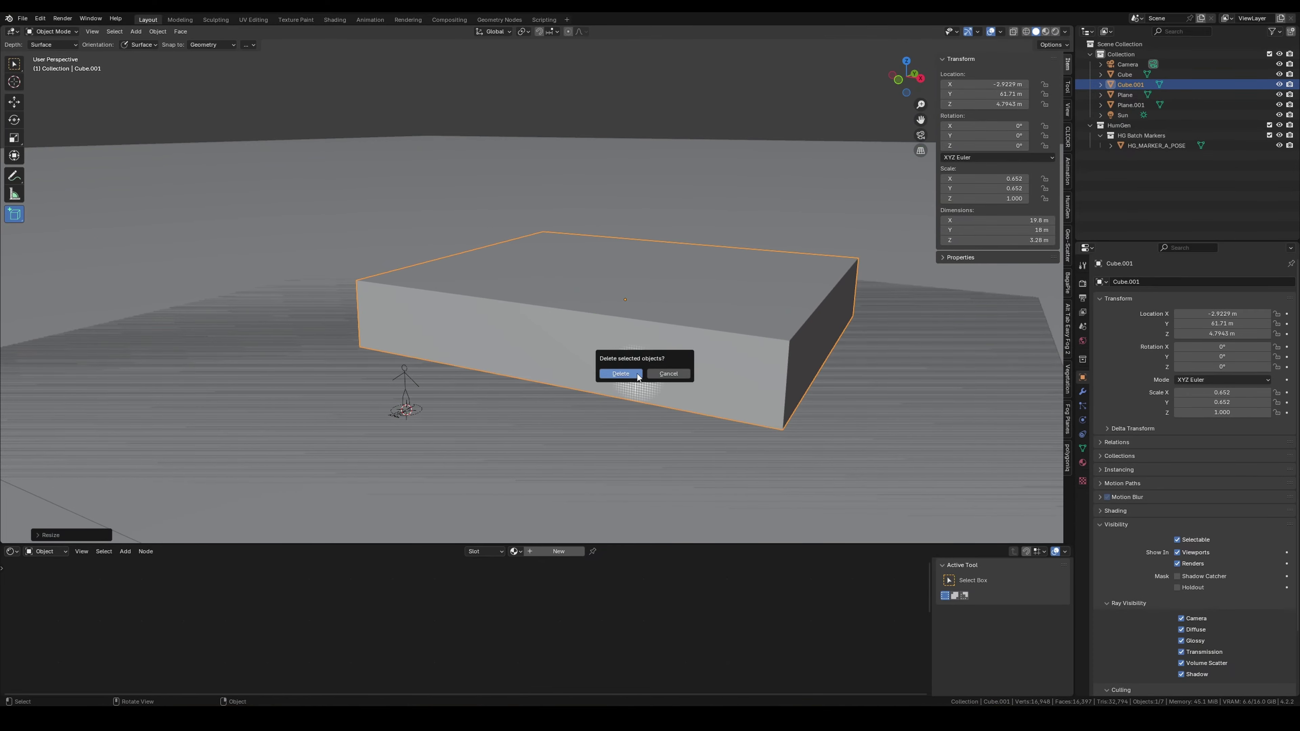
key(z)
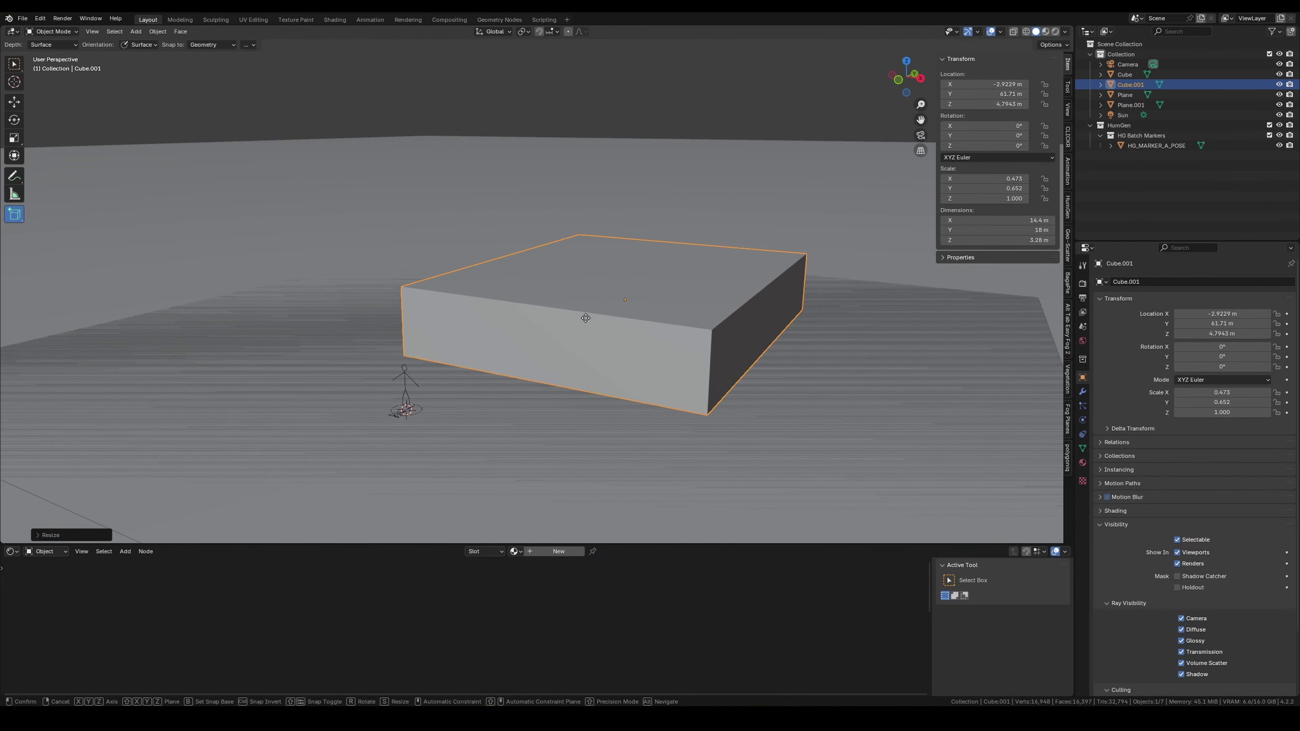
key(y)
click(522, 339)
key(KP_0)
scroll(477, 306, up, 3)
key(s)
key(y)
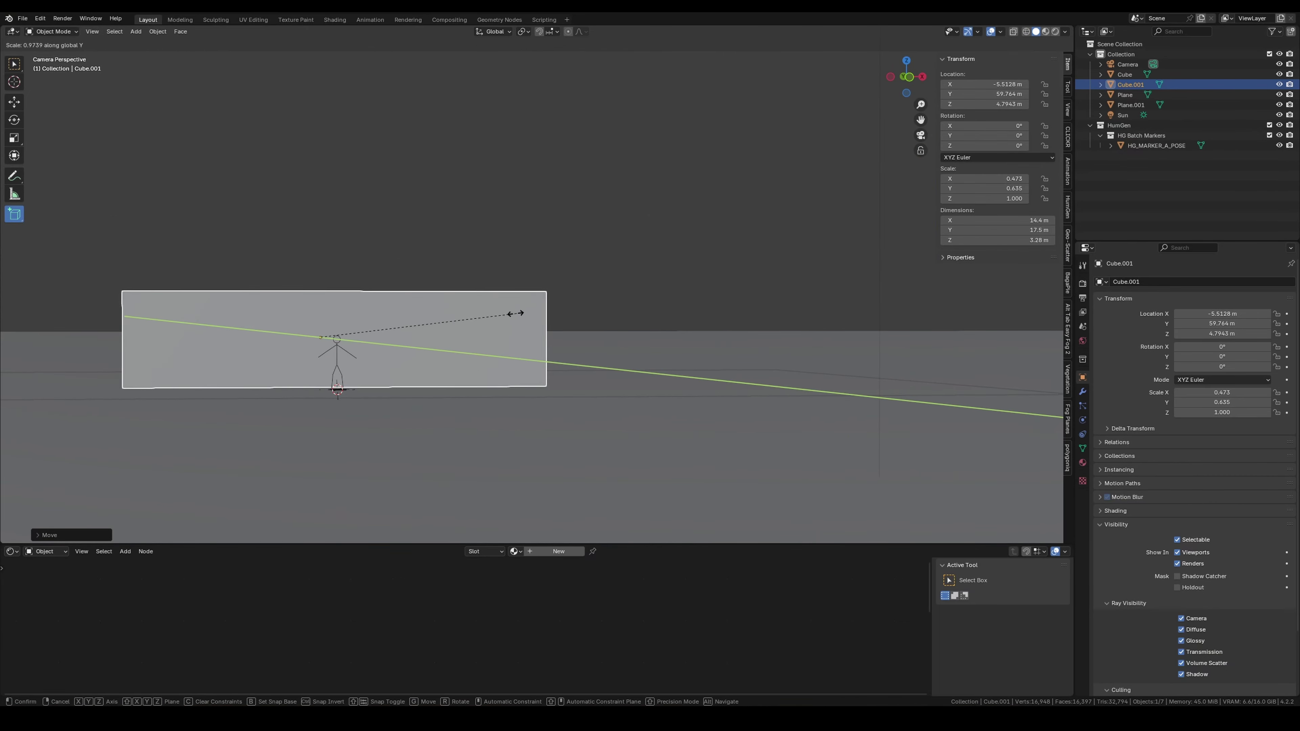
scroll(406, 465, up, 3)
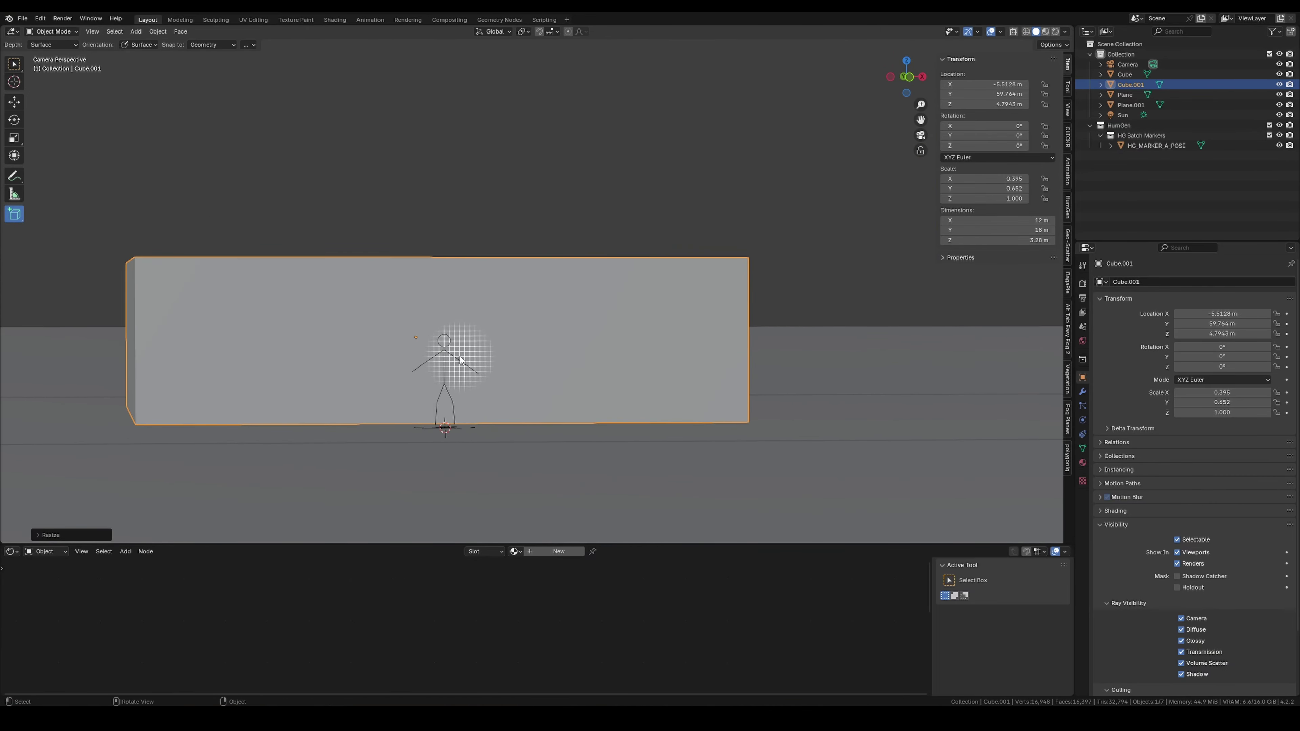
middle_drag(461, 360, 495, 336)
Add loop cuts through the box and raise the middle edge along Z into a roof ridge.
key(Tab)
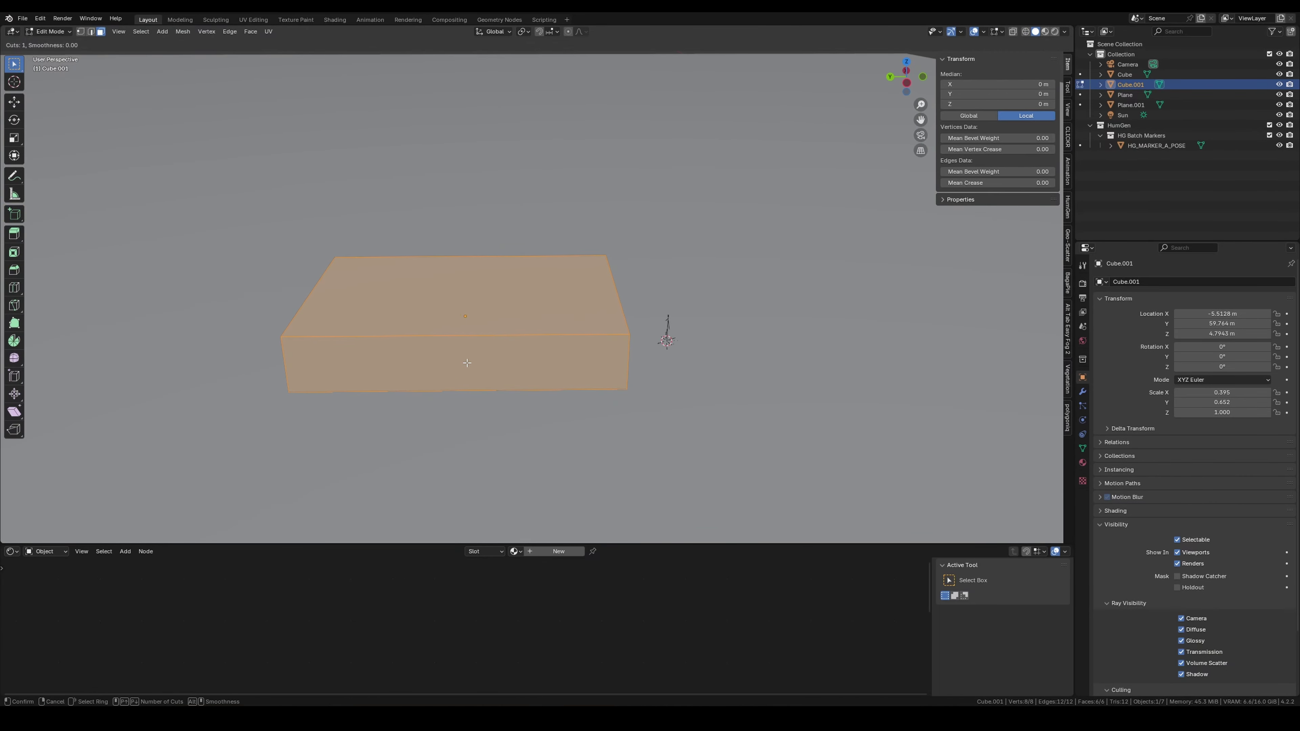
click(528, 391)
scroll(533, 358, up, 2)
key(ctrl+r)
click(663, 334)
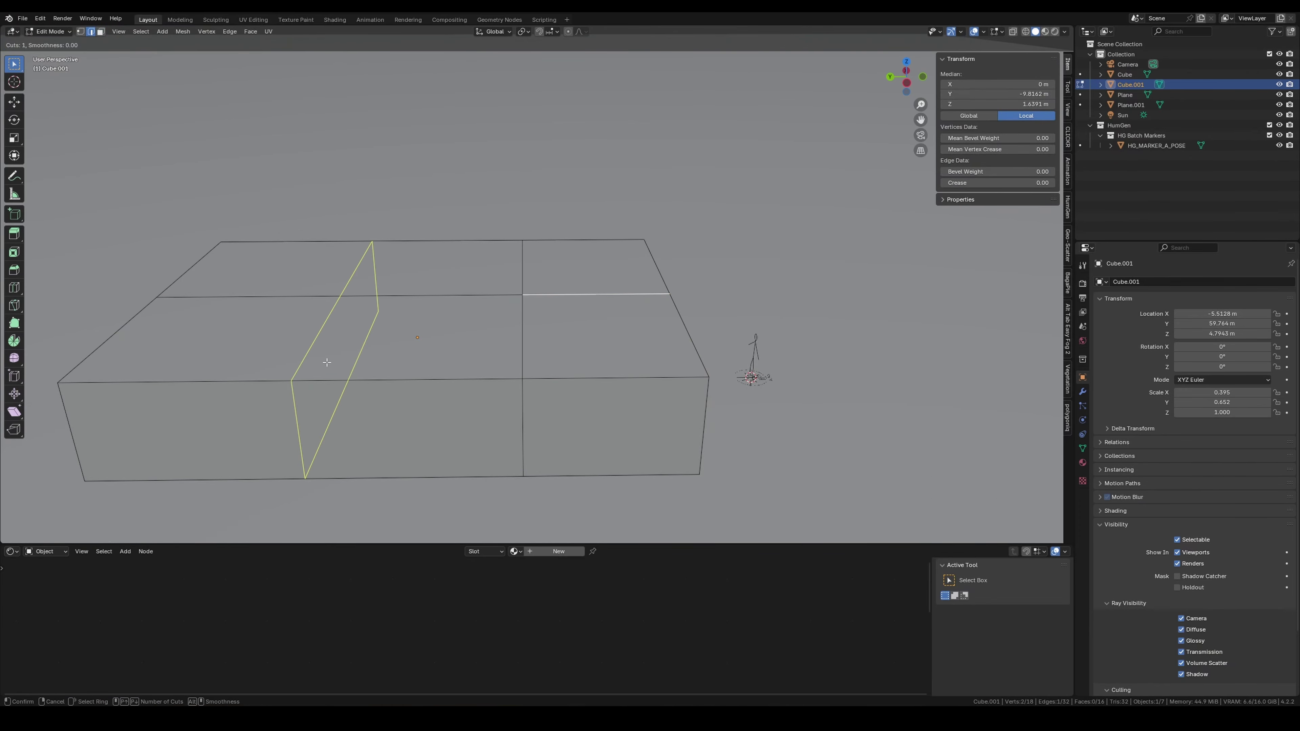
click(555, 421)
key(g)
key(z)
middle_drag(556, 421, 589, 358)
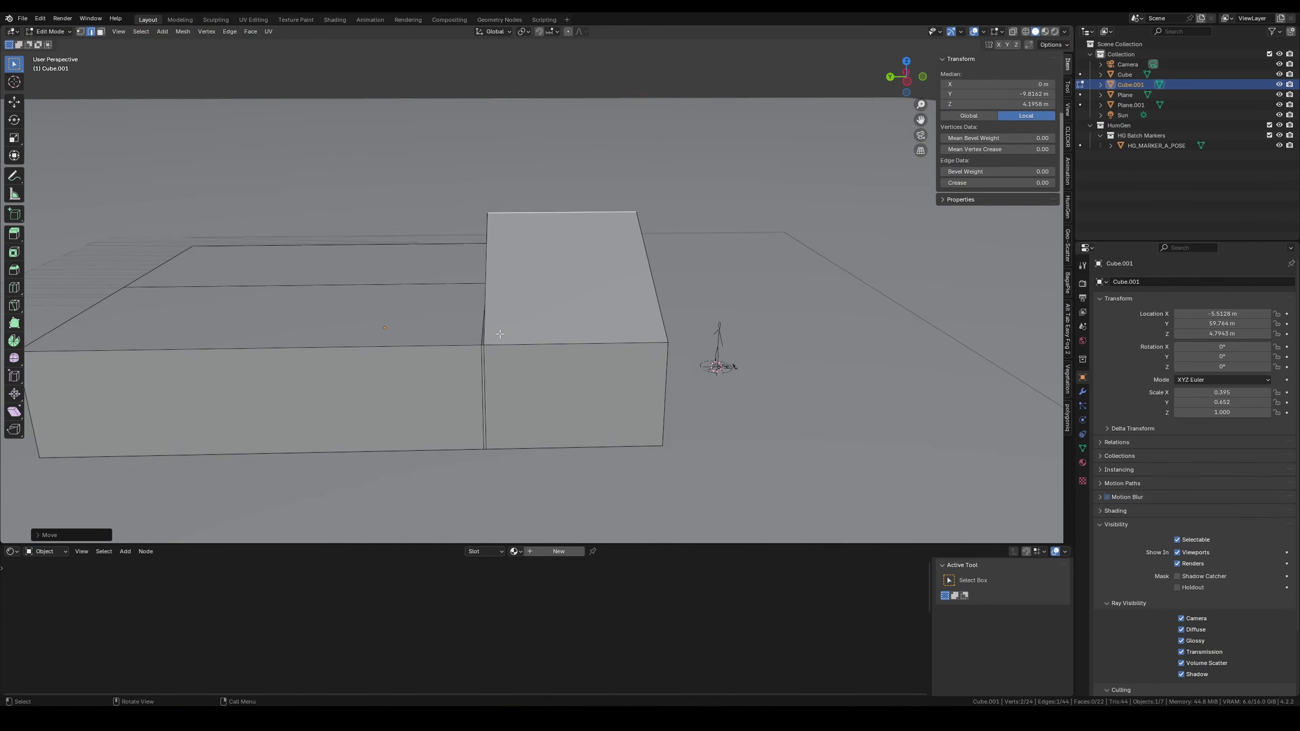
scroll(625, 332, up, 4)
click(644, 325)
key(Tab)
Set the viewport clip start to 0.1 m.
scroll(645, 325, down, 5)
middle_drag(553, 337, 666, 307)
click(739, 283)
click(1068, 108)
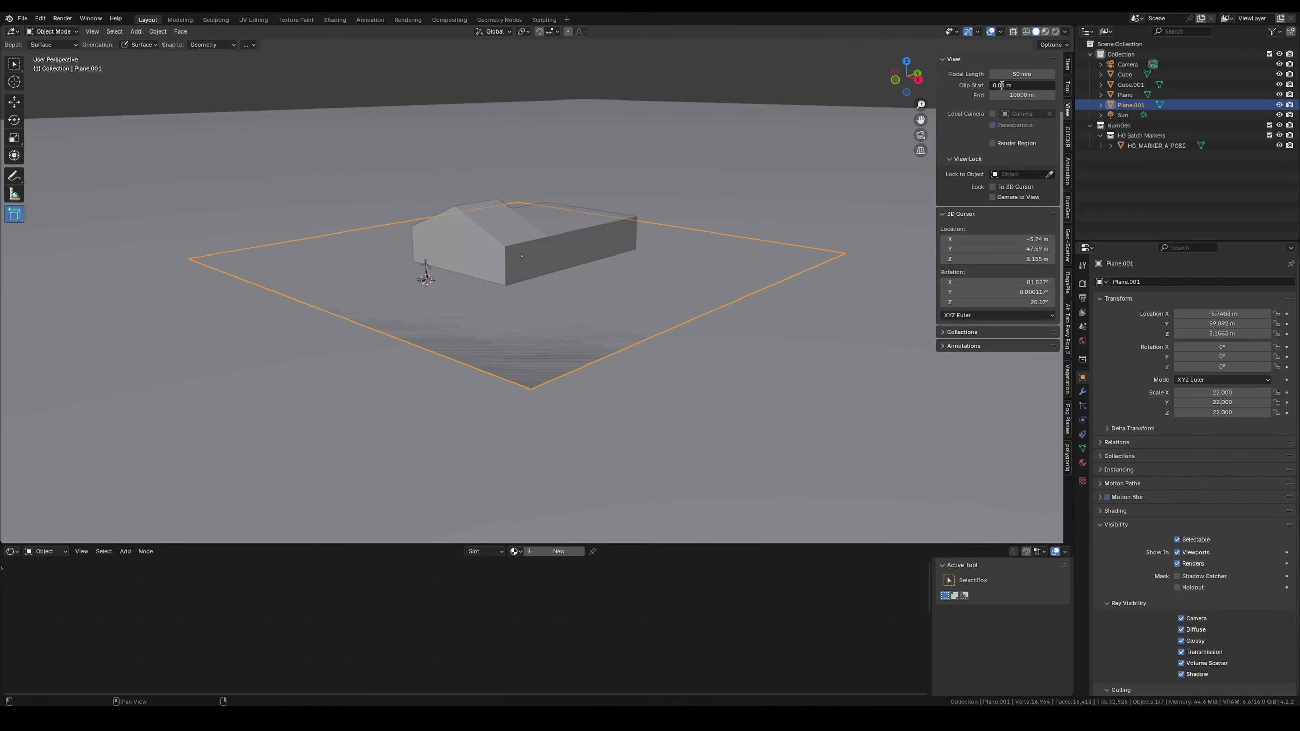
key(Return)
scroll(473, 258, up, 3)
click(464, 261)
middle_drag(464, 261, 412, 246)
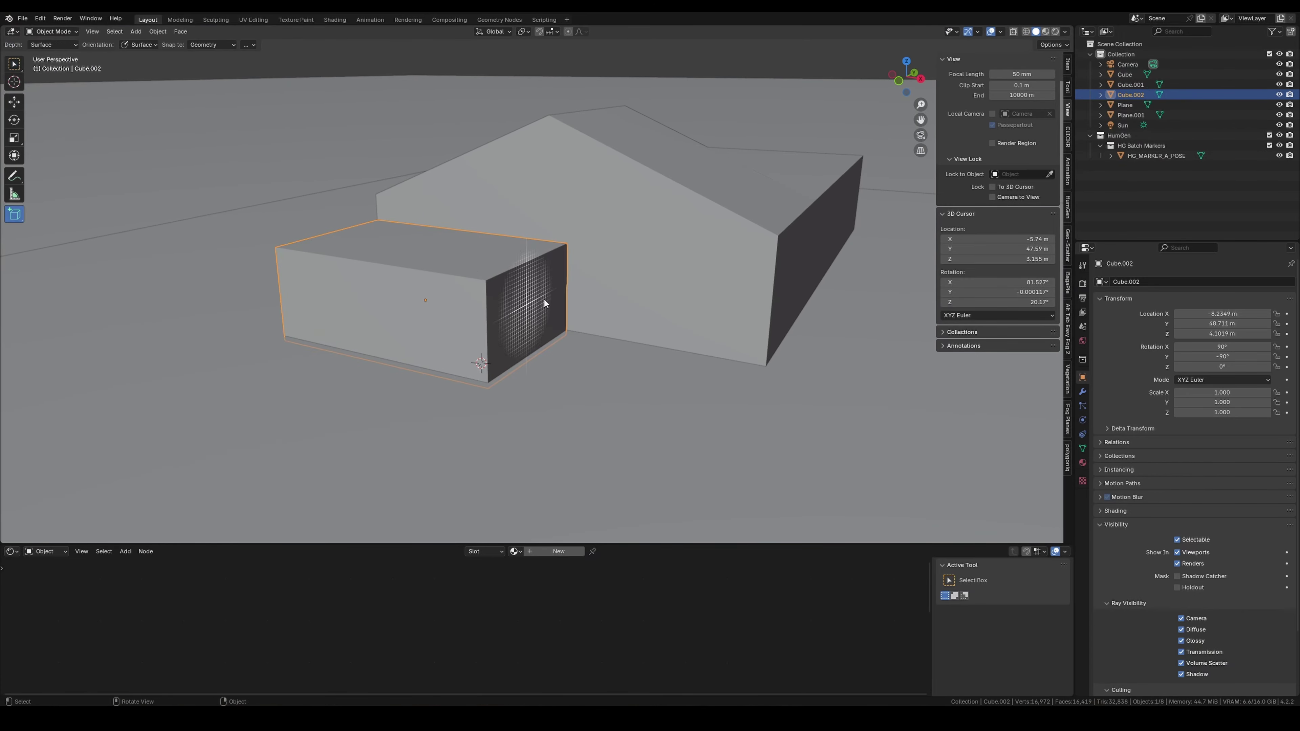
Select both boxes and move them together along the Y axis.
shift+click(619, 276)
middle_drag(545, 303, 516, 325)
key(g)
key(y)
click(615, 279)
scroll(628, 290, up, 3)
shift+click(629, 290)
key(Tab)
key(Tab)
Scale the side box lower along Z and reposition its origin.
middle_drag(690, 294, 760, 151)
scroll(667, 334, down, 4)
click(668, 333)
click(1068, 136)
key(s)
key(z)
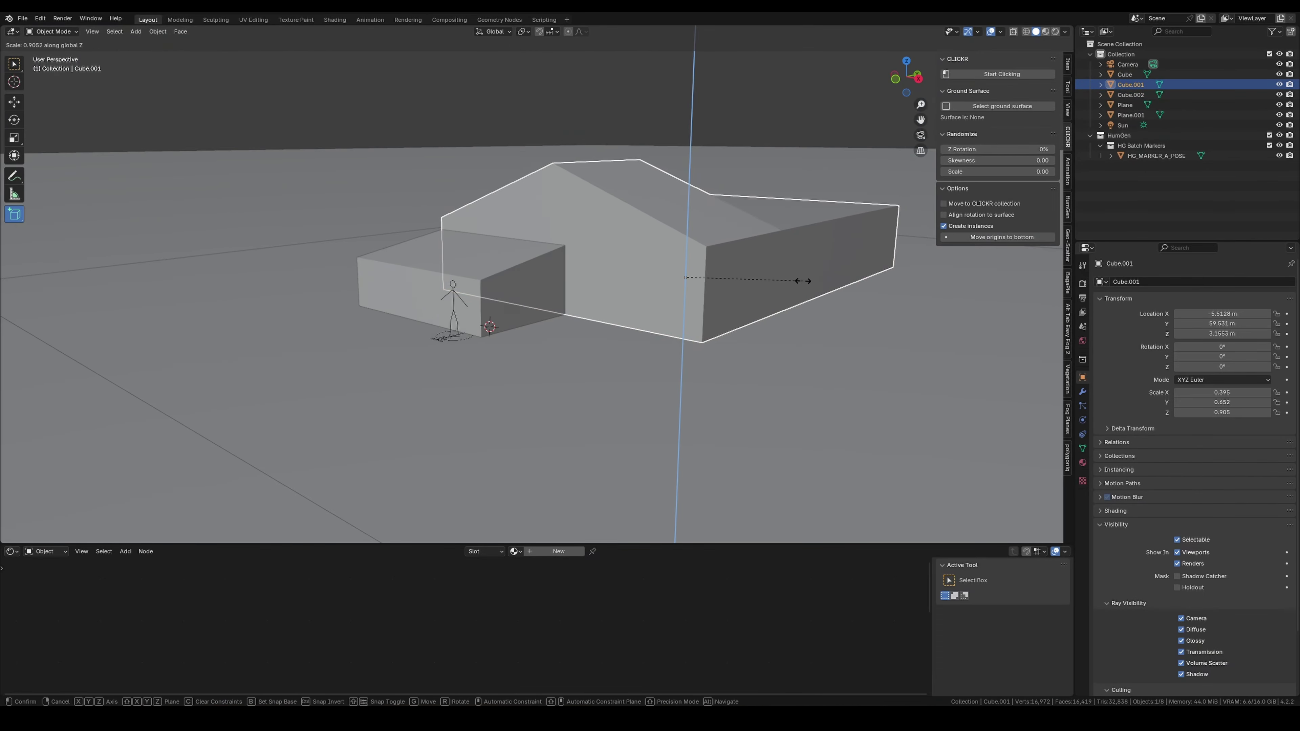
right_click(762, 314)
right_click(774, 313)
click(824, 301)
key(s)
click(860, 297)
Give both blocks a Solidify modifier with 0.05 m wall thickness.
middle_drag(860, 297, 743, 308)
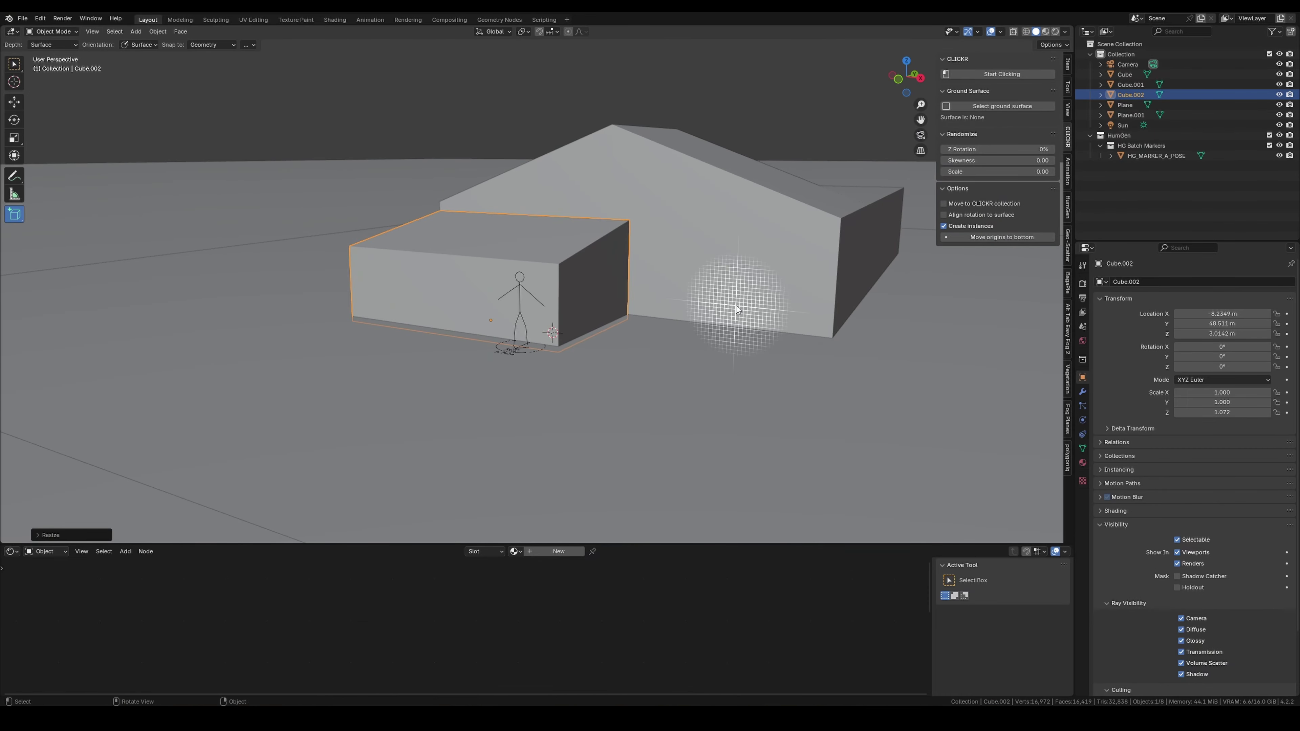
click(737, 309)
middle_drag(778, 256, 470, 316)
shift+click(469, 316)
middle_drag(634, 335, 681, 343)
click(1082, 392)
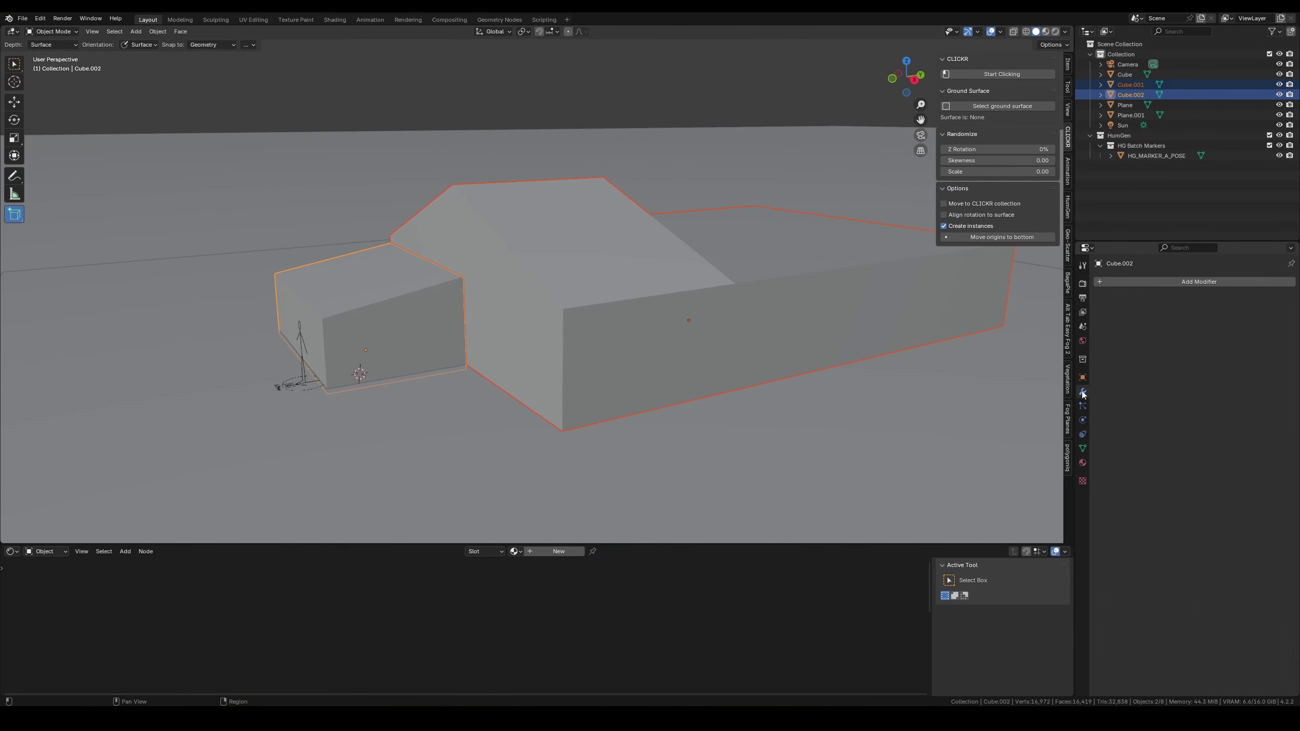
click(1143, 281)
click(1152, 329)
mouse_move(1209, 326)
mouse_down()
mouse_move(1239, 327)
mouse_move(1209, 325)
mouse_up()
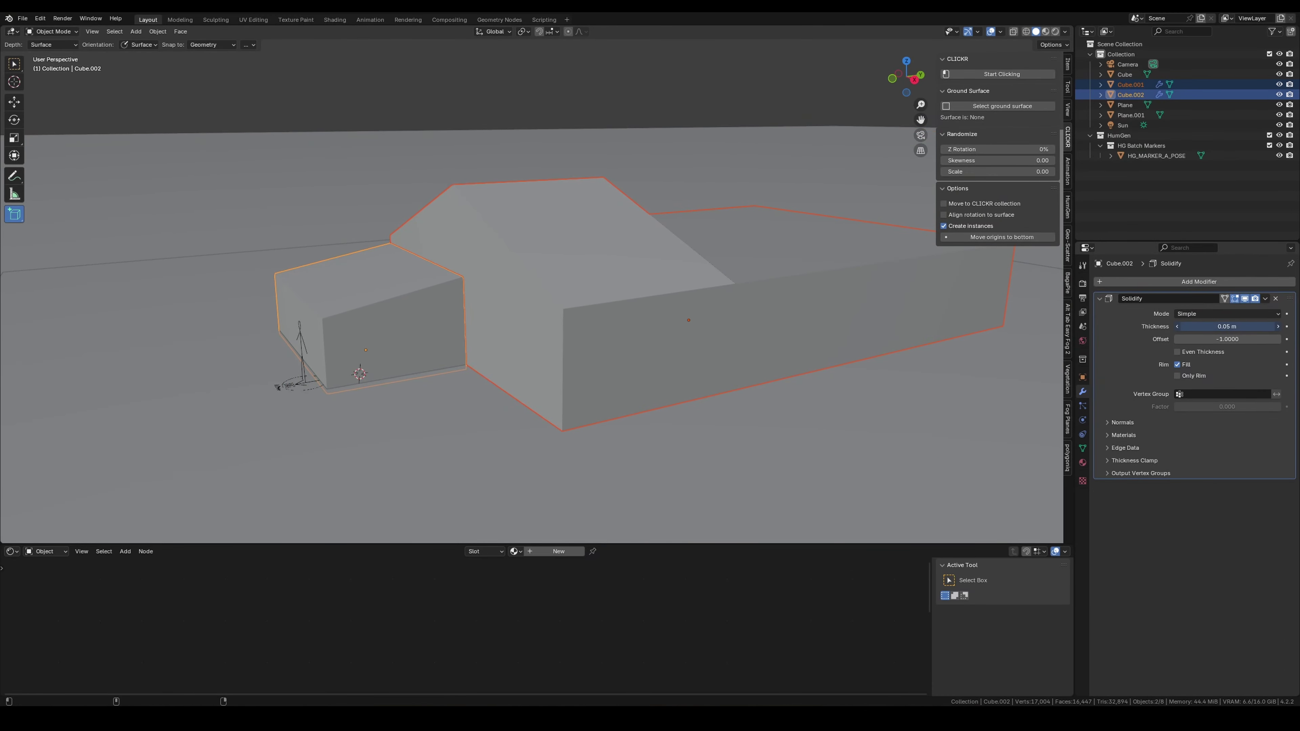
scroll(743, 313, up, 10)
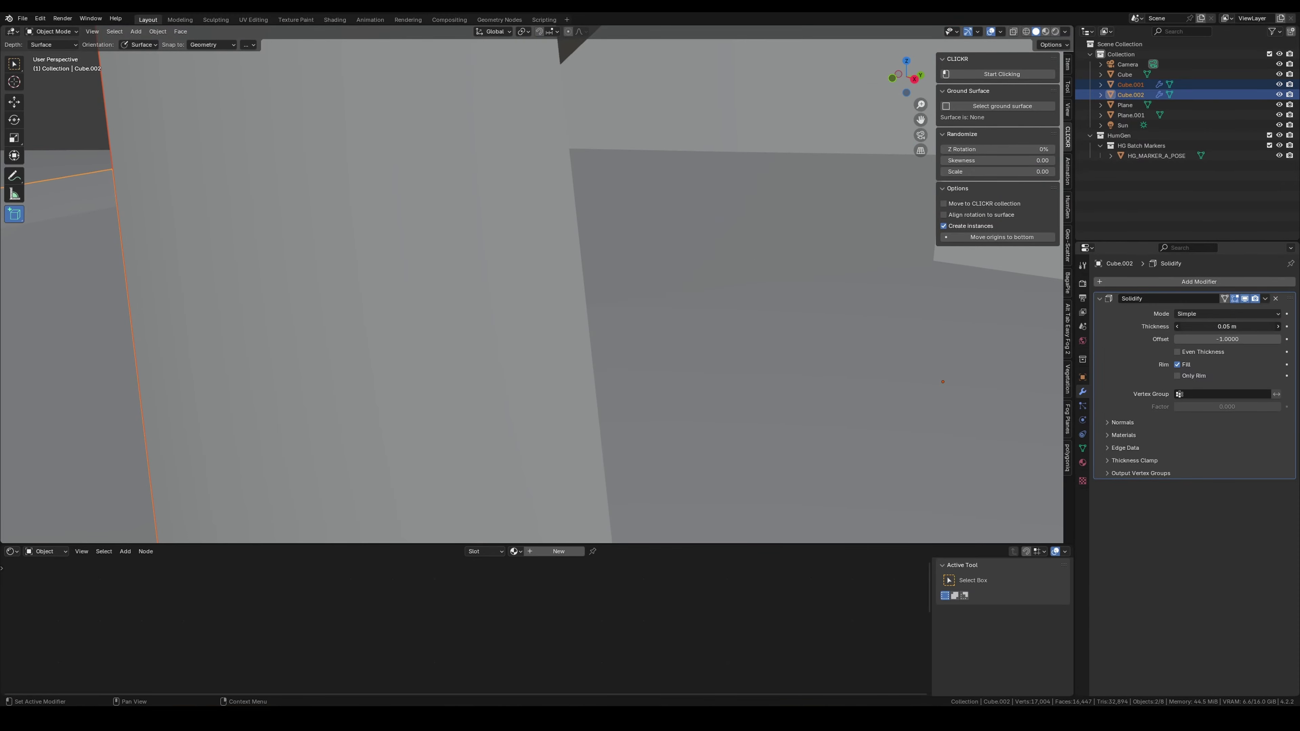
scroll(768, 298, down, 5)
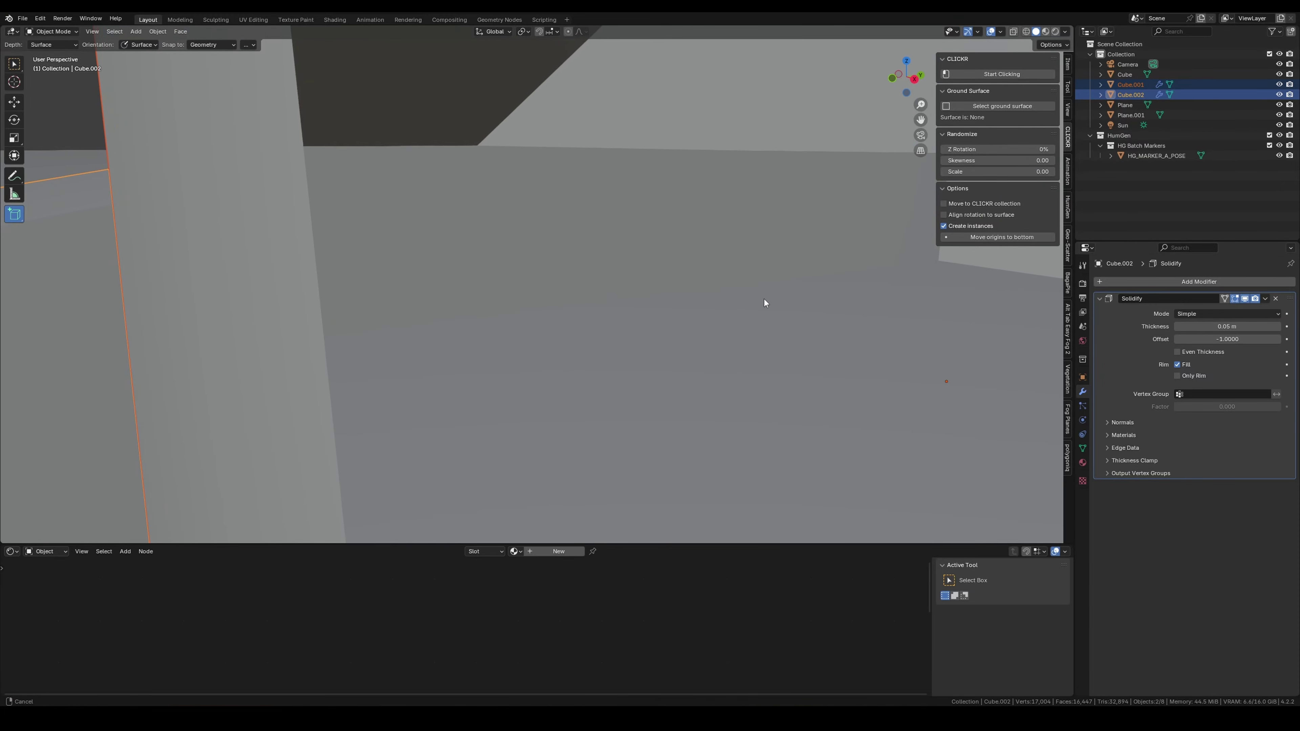
click(1012, 33)
scroll(678, 263, down, 5)
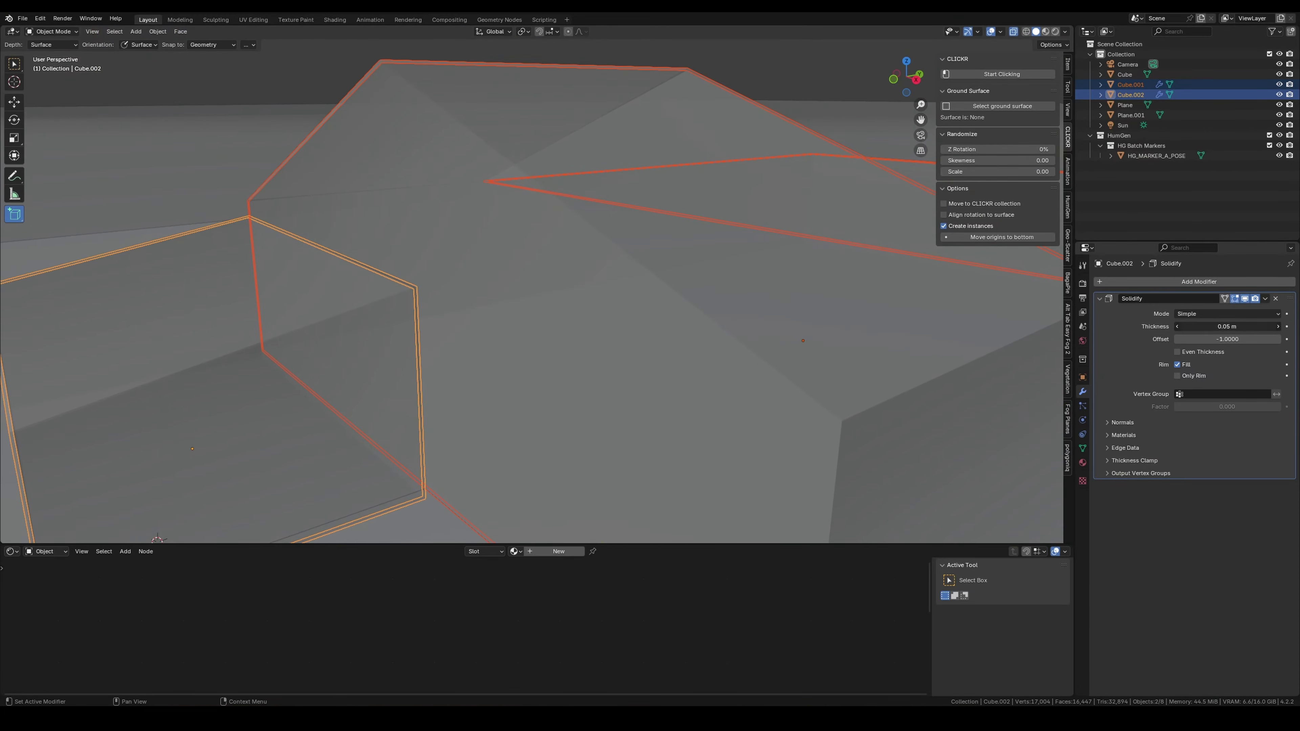
Undo the last change and set each object's origin to its centre.
key(ctrl+z)
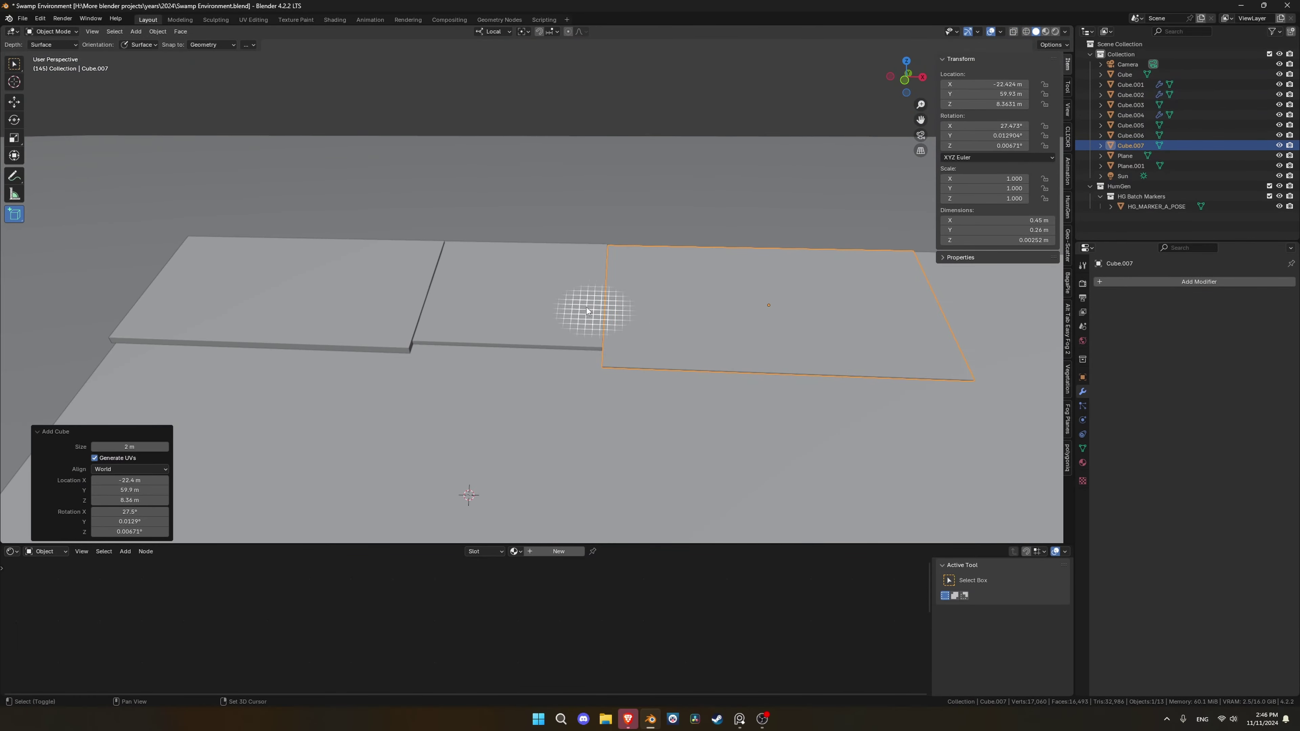
right_click(582, 285)
mouse_move(582, 286)
click(648, 295)
Sculpt worn detail into the swamp floor slabs in Sculpt Mode.
key(ctrl+Tab)
click(660, 308)
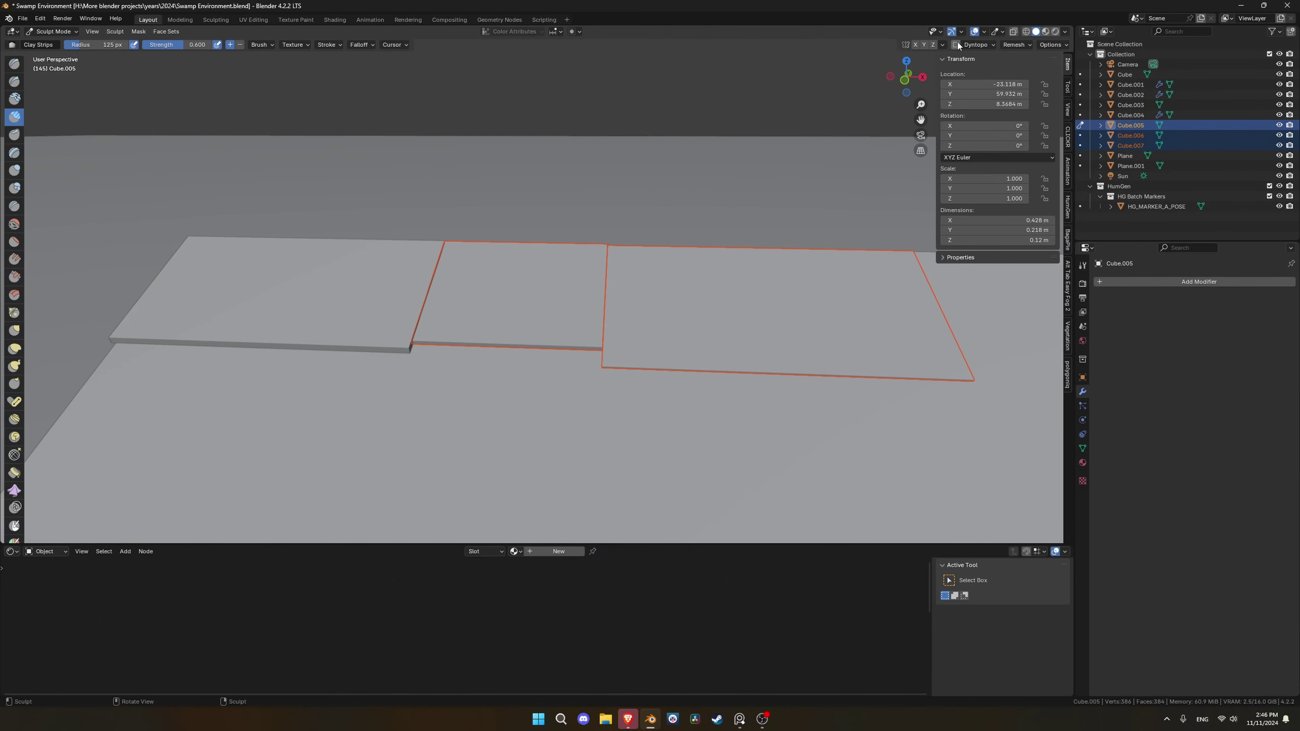
mouse_move(751, 292)
middle_down()
mouse_move(180, 261)
mouse_move(180, 487)
middle_up()
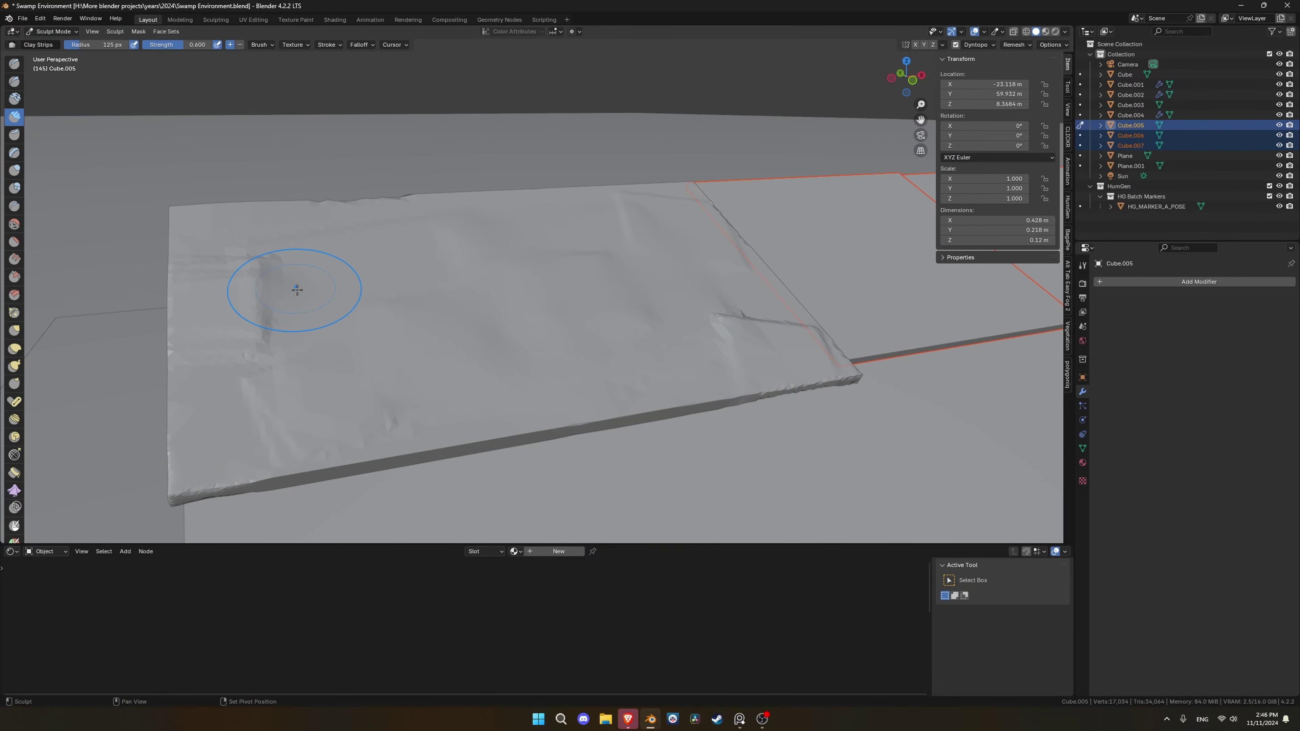
scroll(265, 281, down, 5)
key(ctrl+Tab)
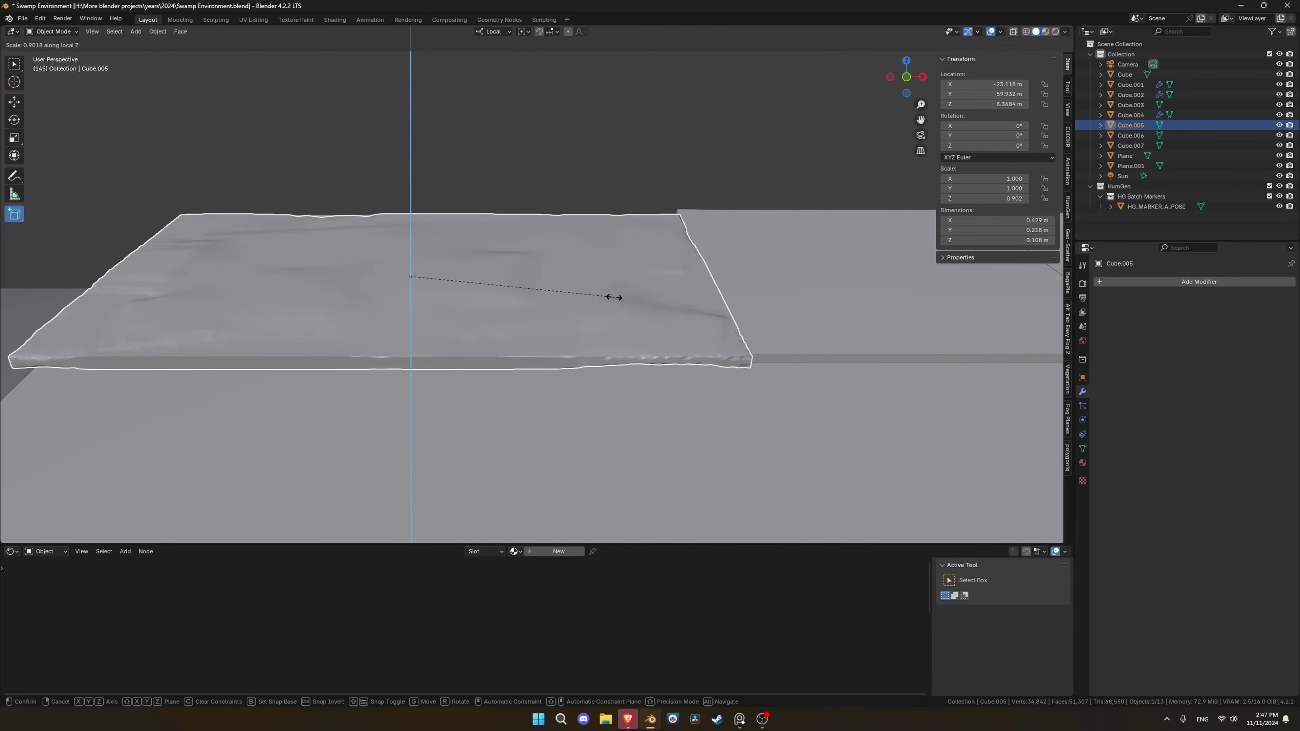
key(ctrl+Tab)
mouse_move(593, 297)
middle_down()
mouse_move(417, 303)
mouse_move(575, 343)
middle_up()
key(alt+q)
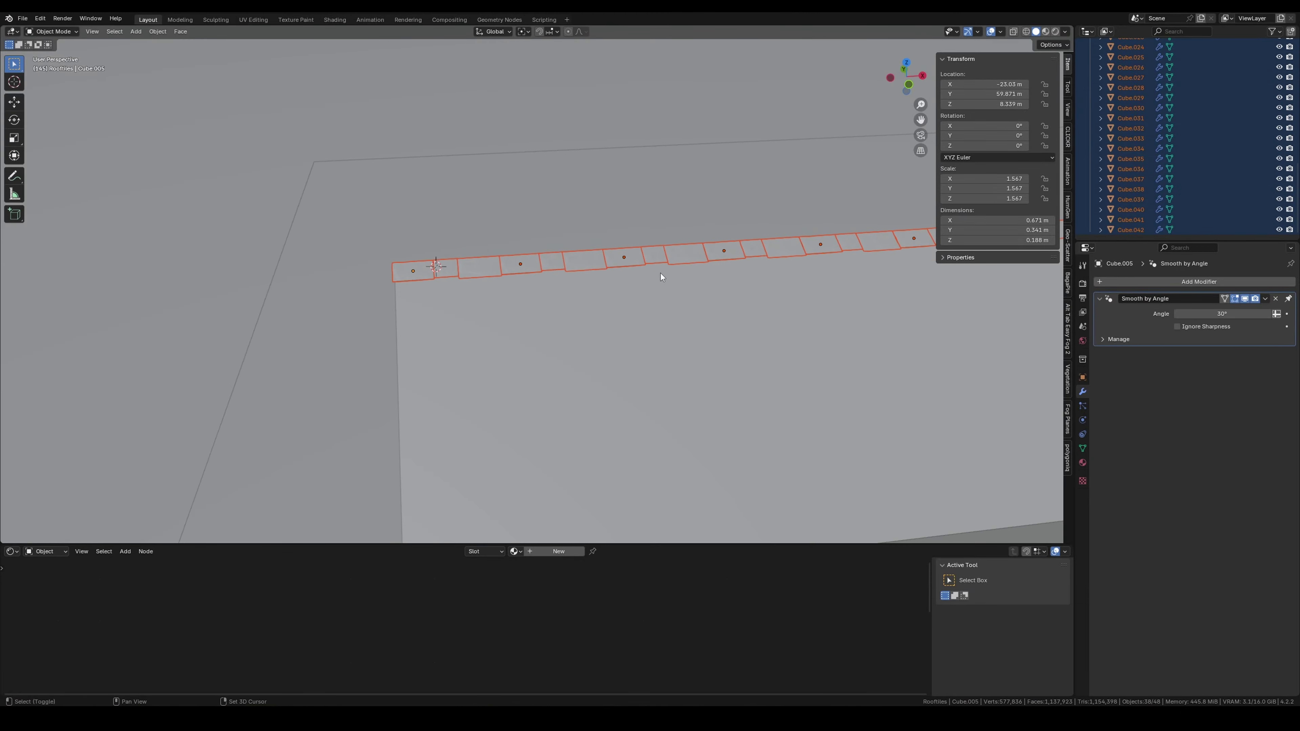
Select a row of roof tiles along with their connected pieces.
click(338, 291)
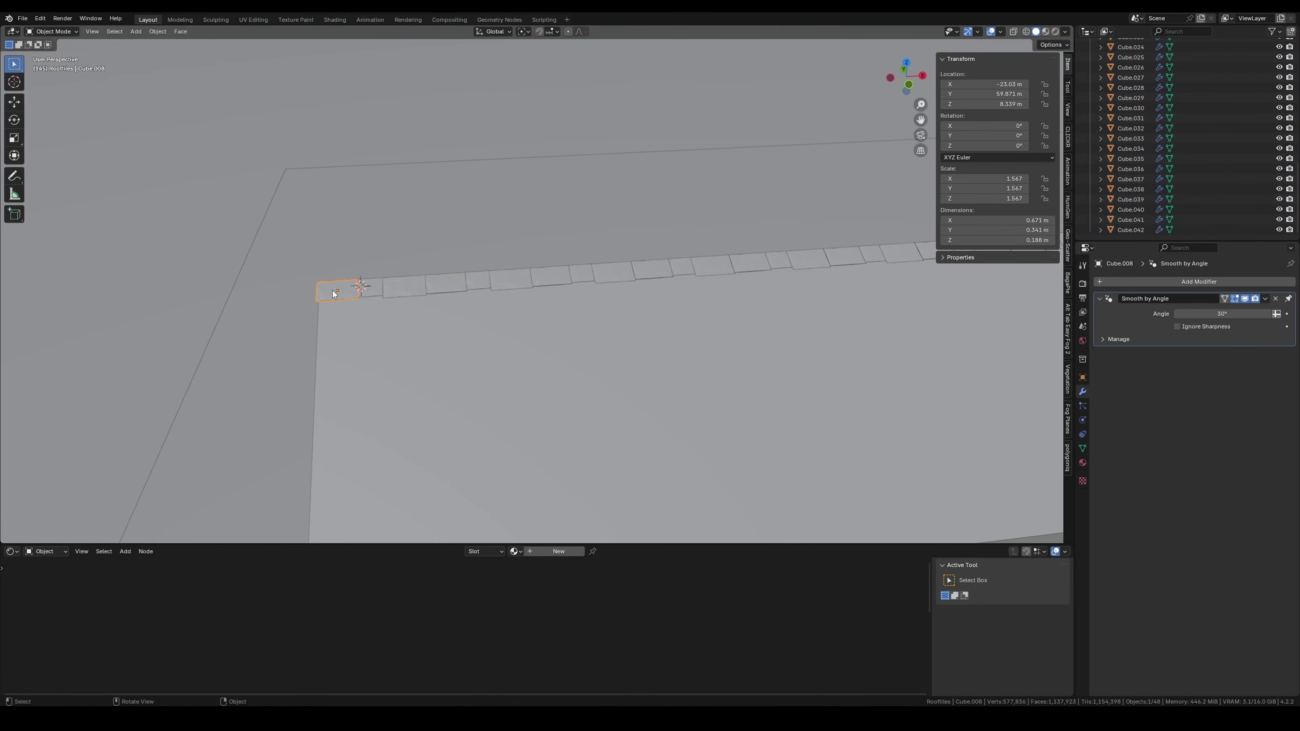
scroll(604, 267, up, 3)
click(555, 277)
shift+drag(749, 282, 646, 206)
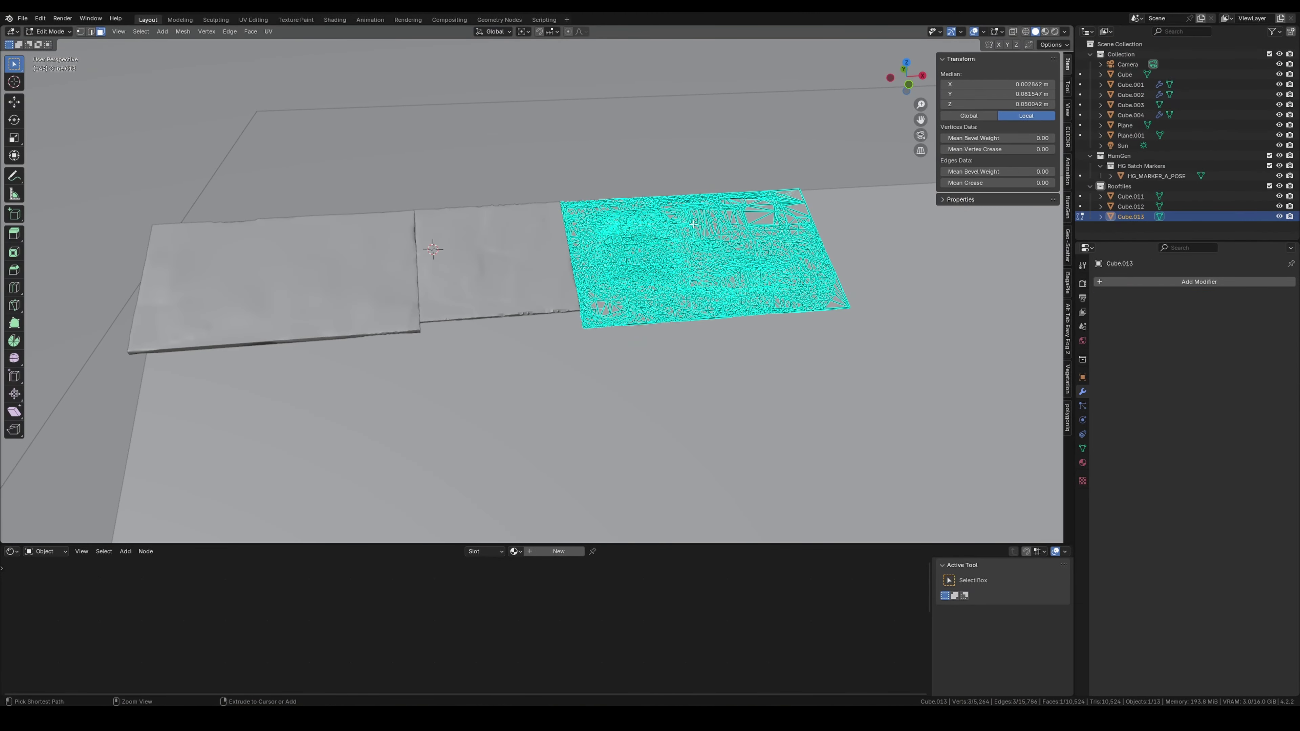
key(ctrl+l)
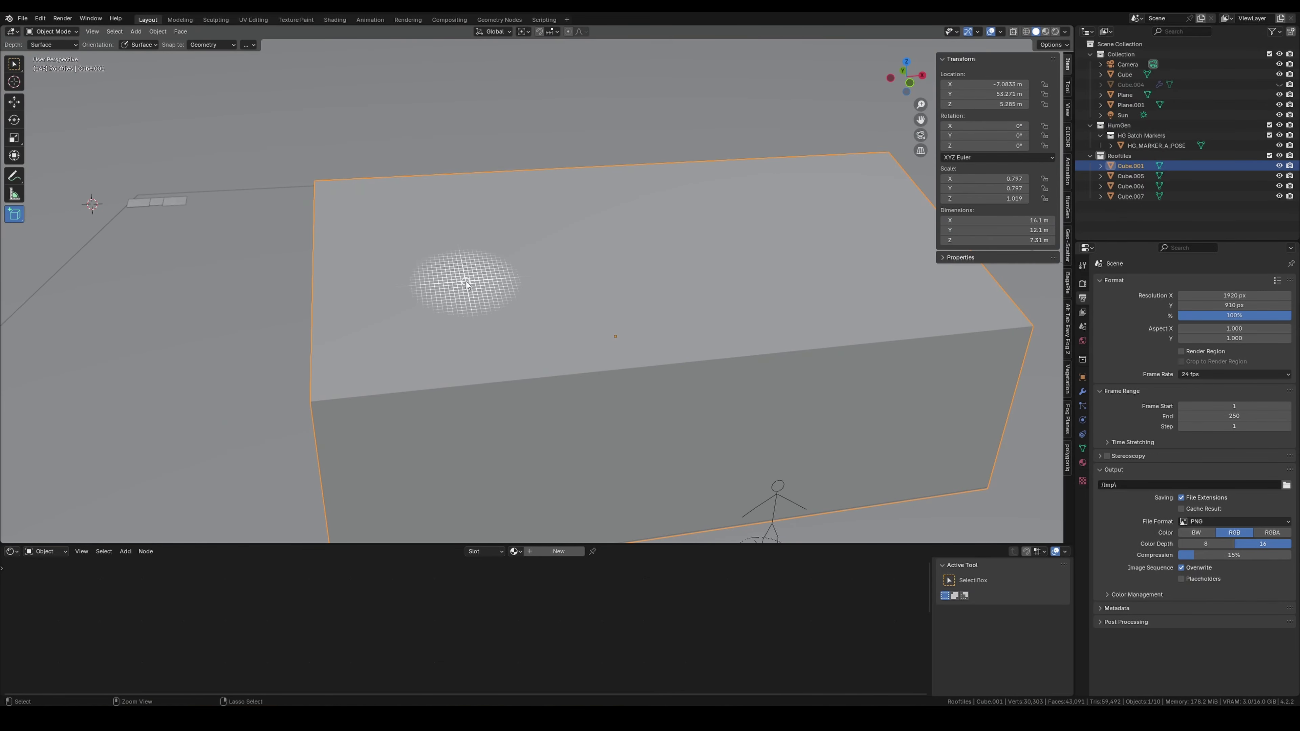
Apply the block's scale, set its origin to geometry, and add a thin edge cube.
key(ctrl+a)
click(318, 185)
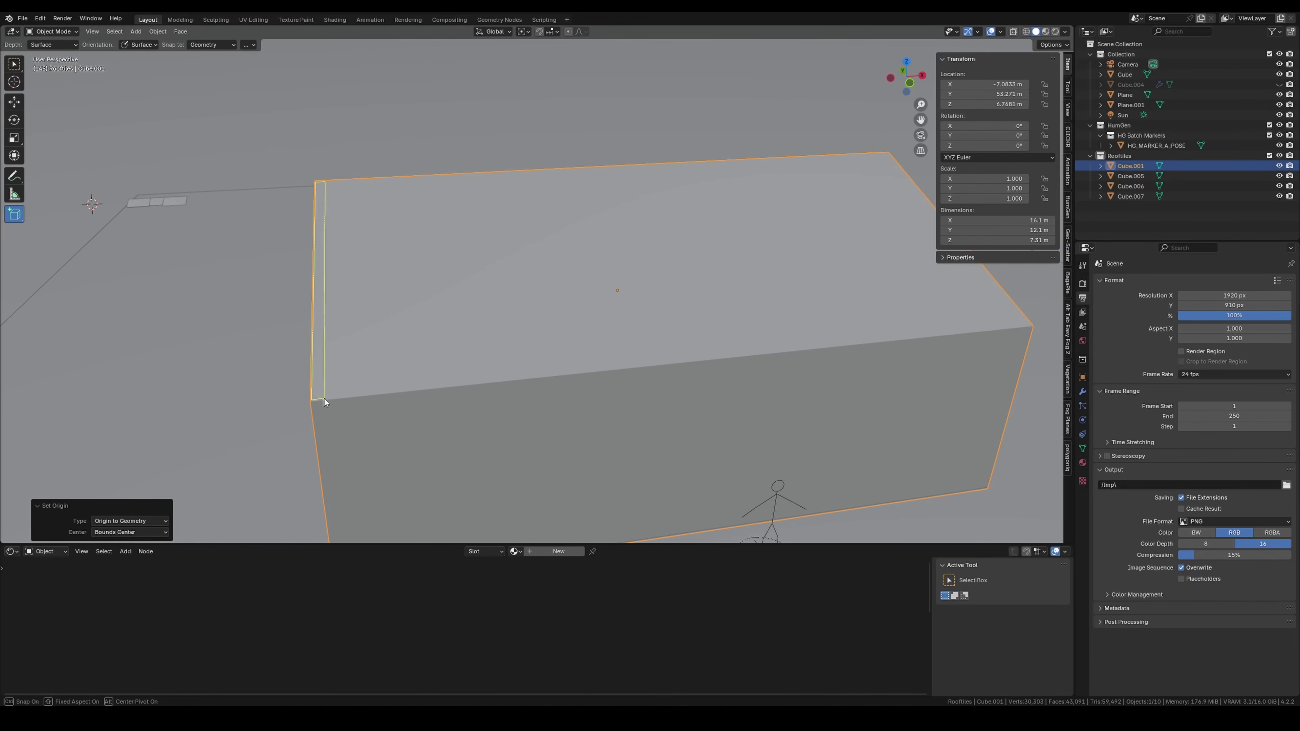
click(325, 400)
middle_drag(325, 401, 341, 352)
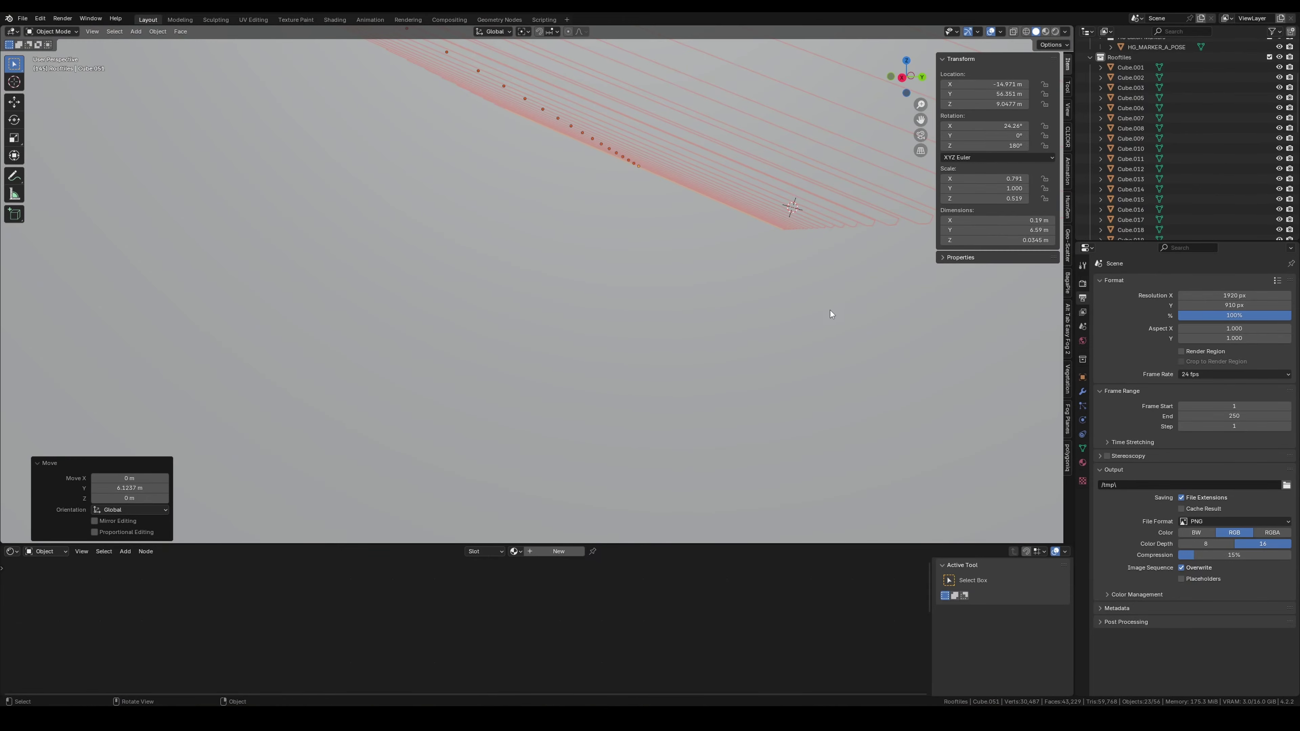
Nudge the roof tiles into place along Z and rotate the facade panels around Y.
key(g)
key(z)
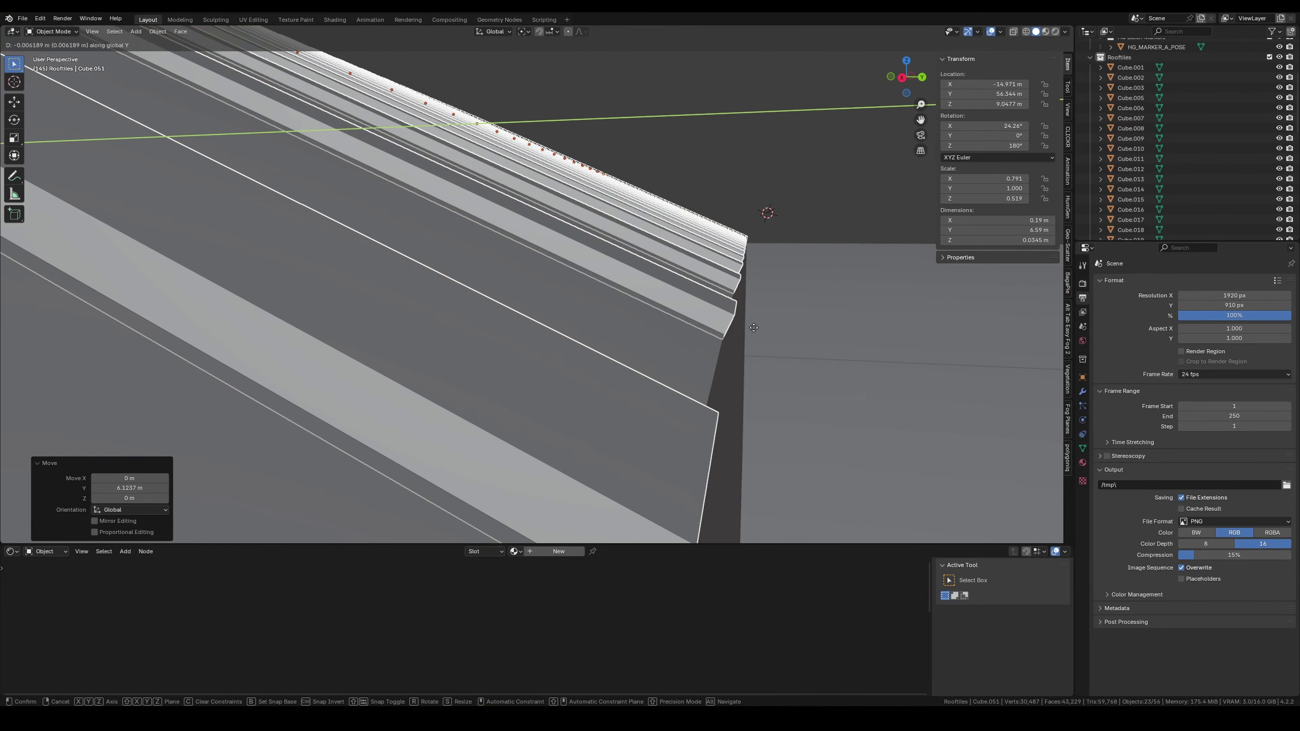
click(753, 328)
scroll(753, 328, down, 6)
middle_drag(667, 362, 321, 104)
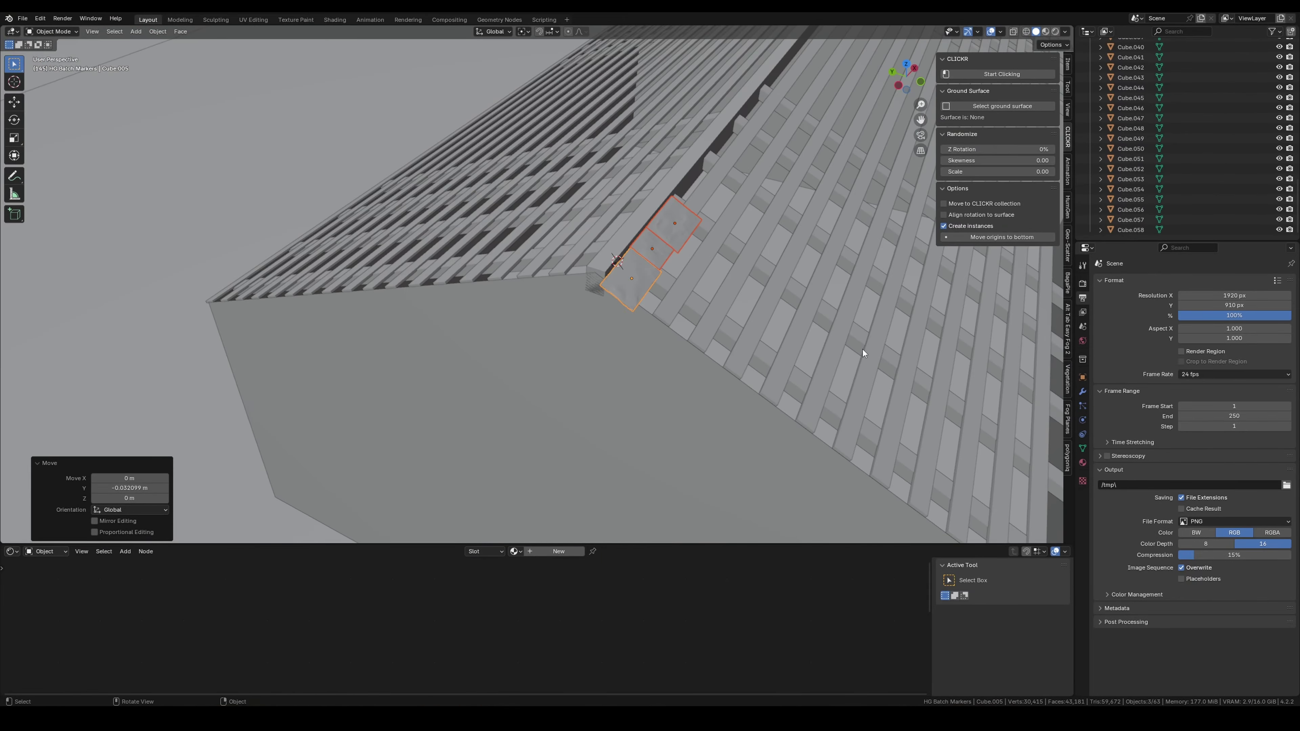
key(r)
key(y)
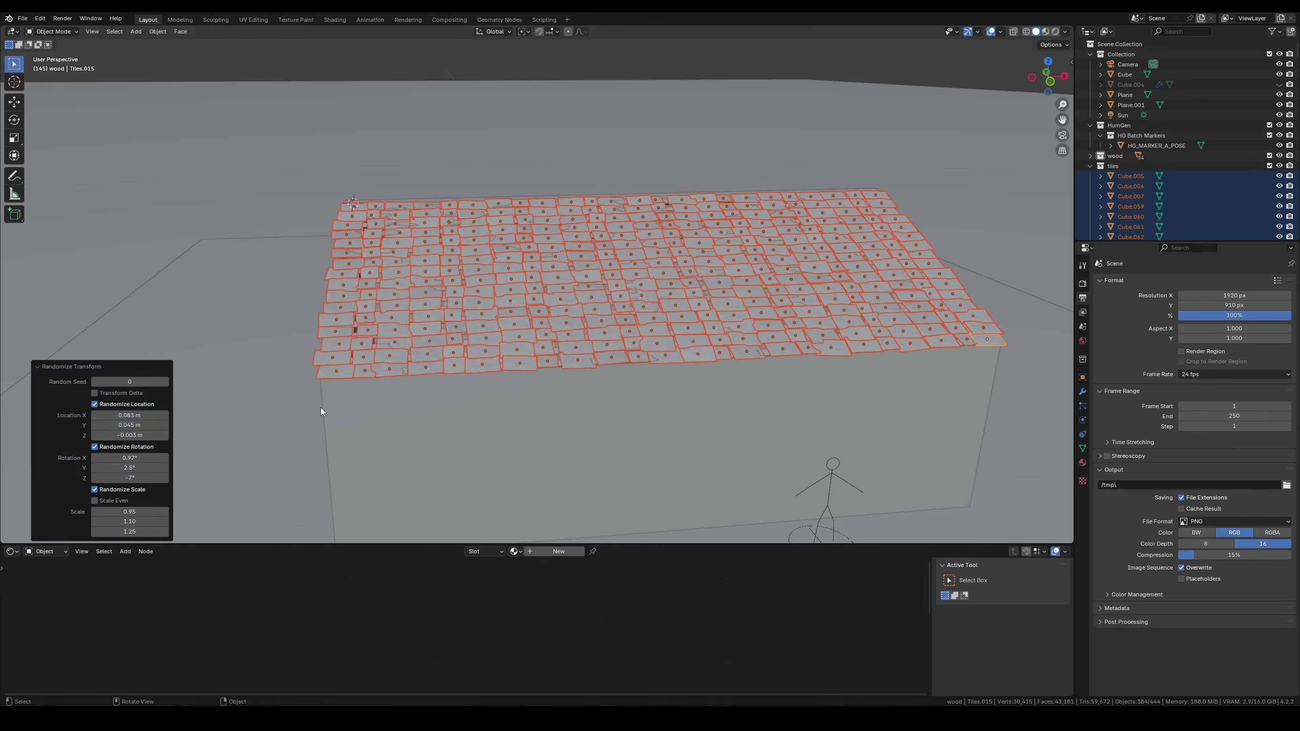
scroll(323, 409, up, 5)
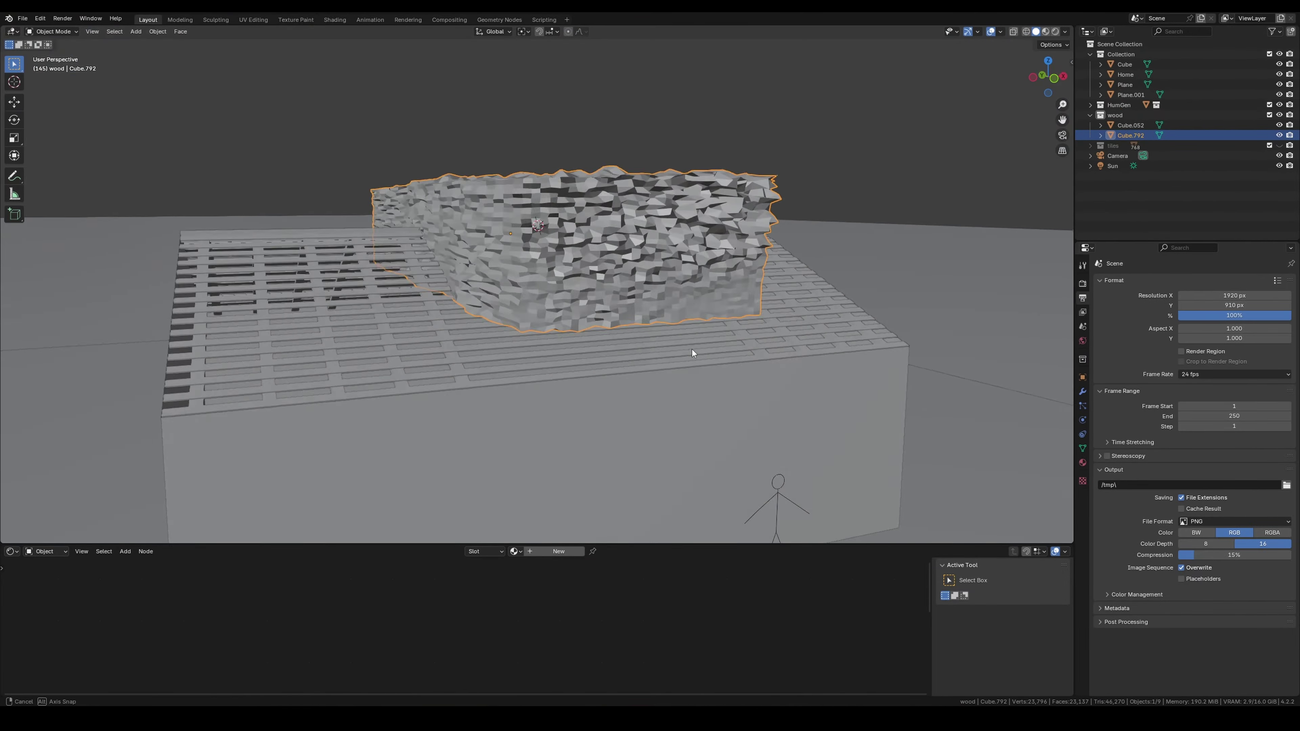
Select only the roof tiles and add a Boolean modifier to them.
middle_drag(693, 354, 1085, 390)
click(1083, 392)
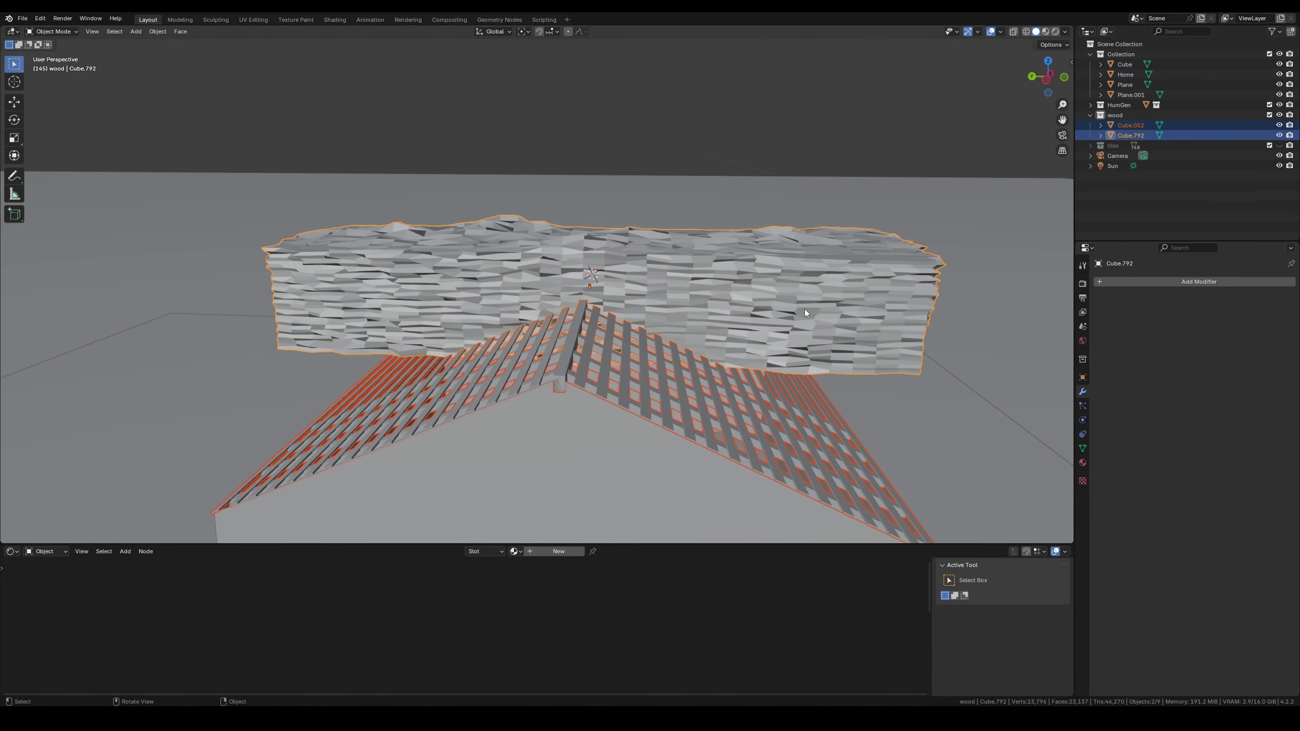
middle_drag(805, 309, 690, 279)
scroll(660, 392, up, 2)
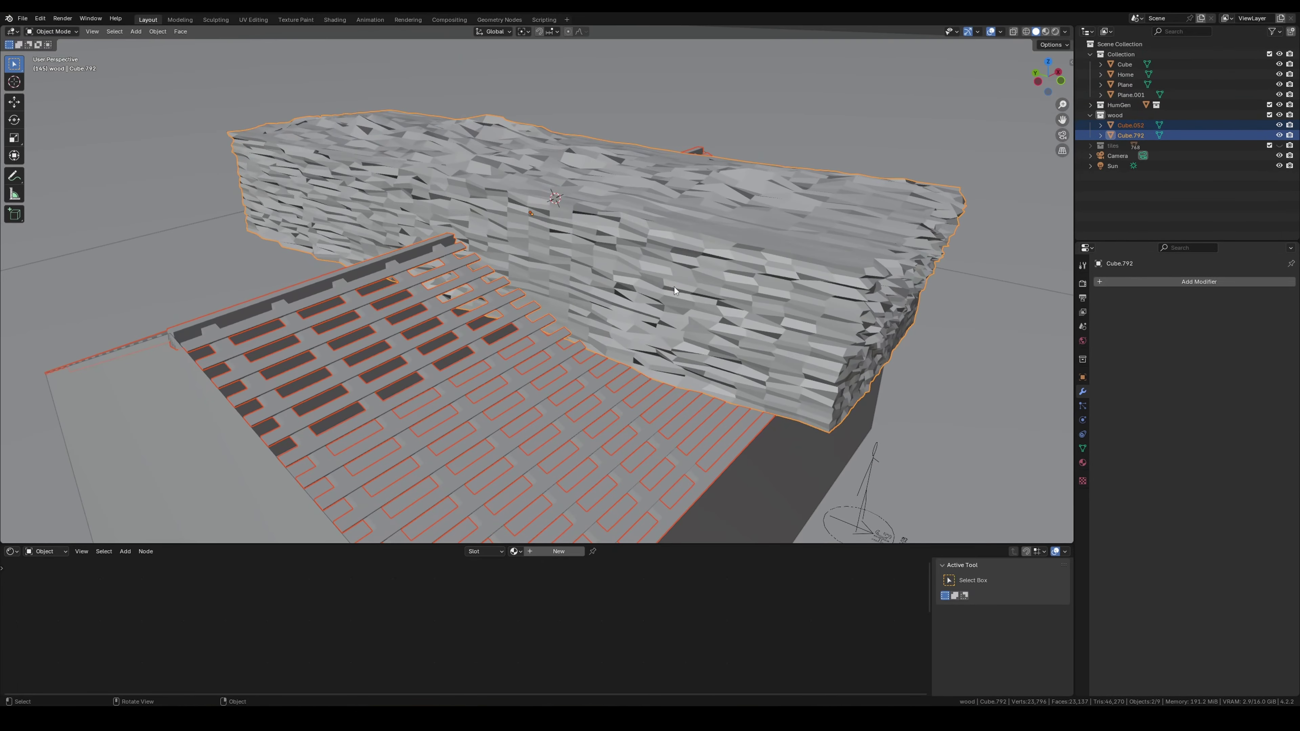
click(660, 393)
click(1186, 282)
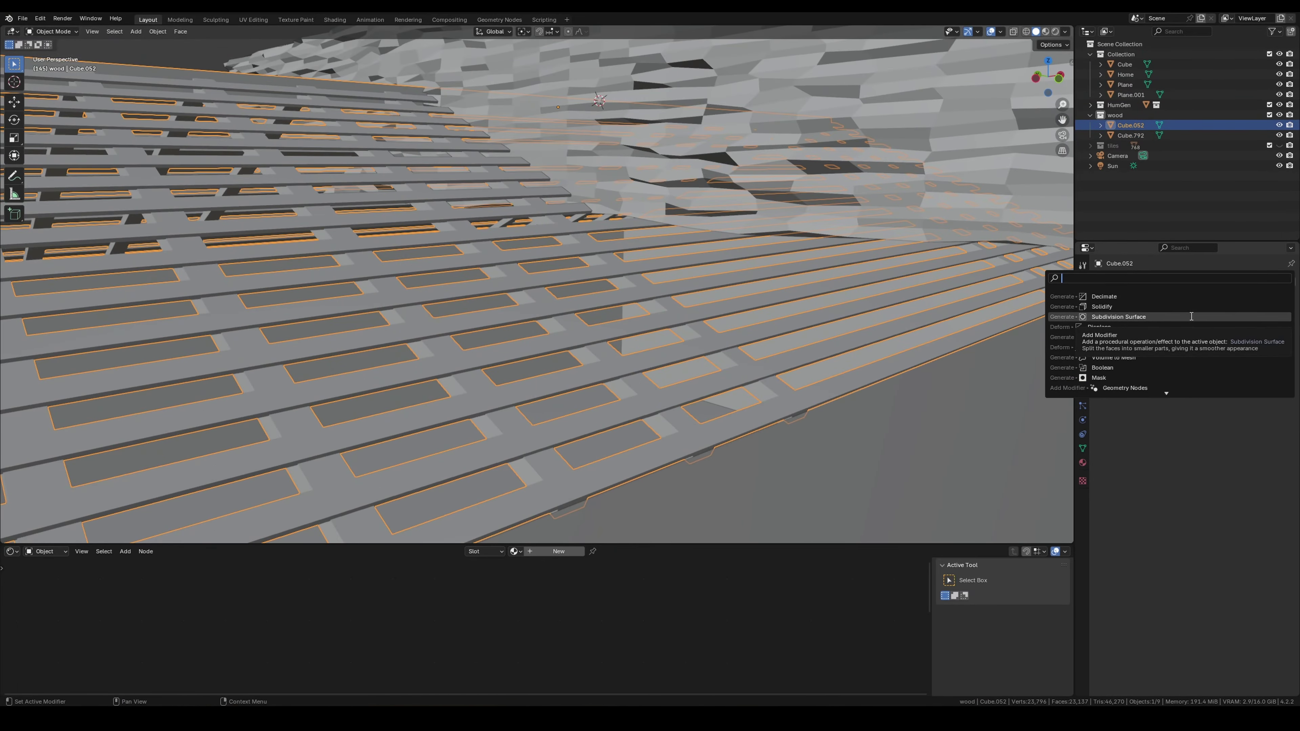
click(1177, 336)
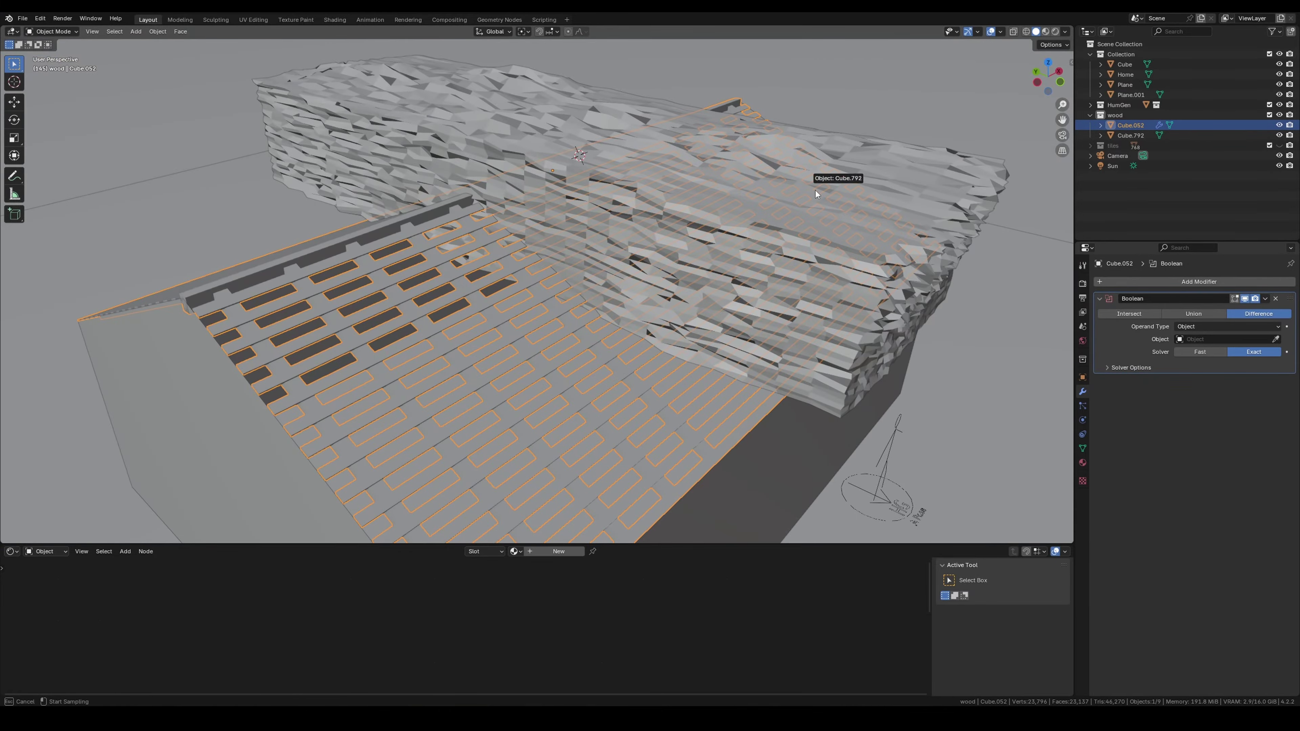
drag(815, 190, 785, 237)
scroll(738, 195, up, 2)
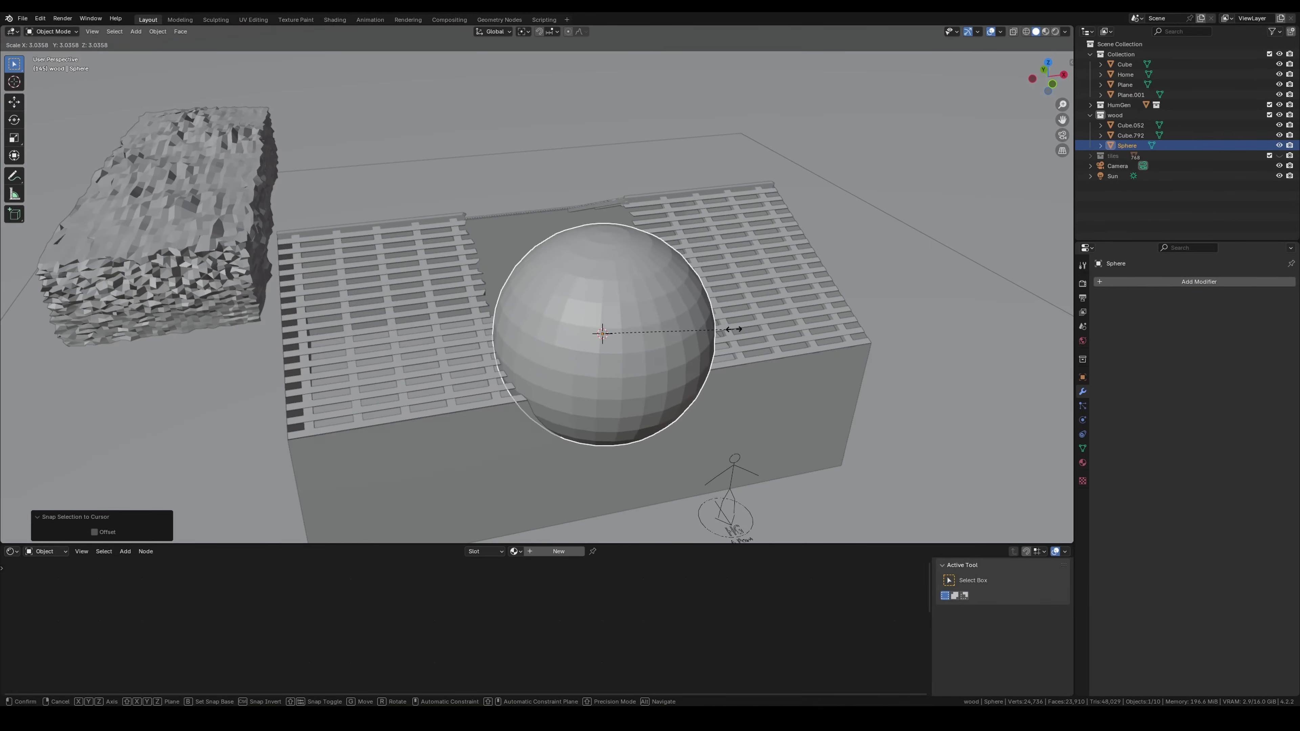
Create a subdivided, jaggedly distorted sphere above the roof plus a half-size duplicate to its right.
key(Tab)
right_click(647, 315)
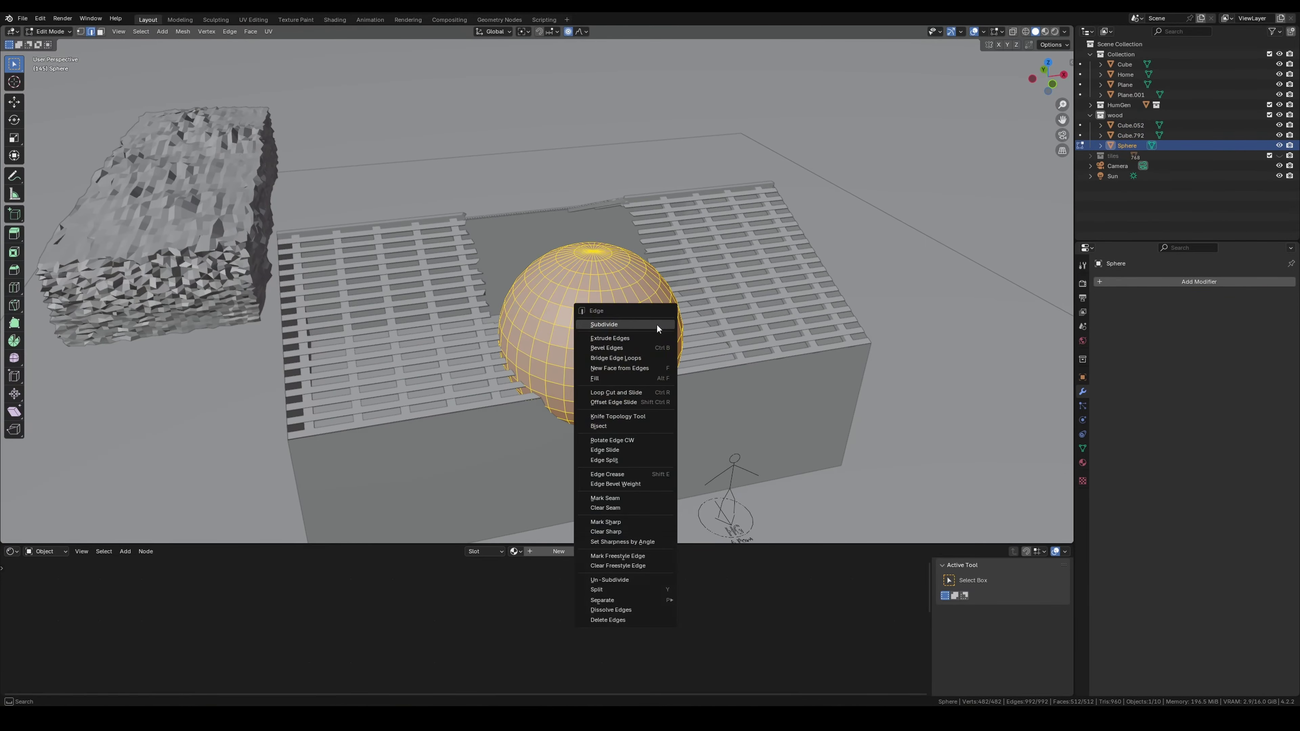
click(656, 323)
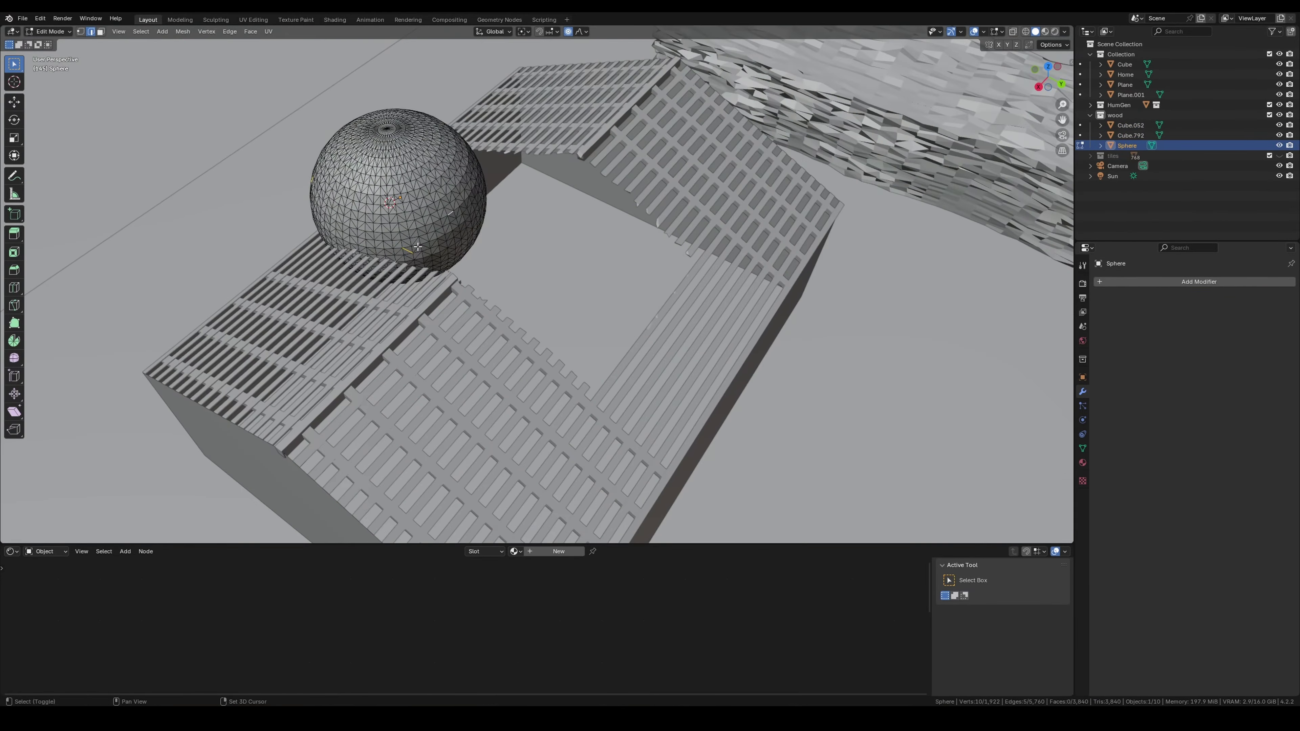
key(s)
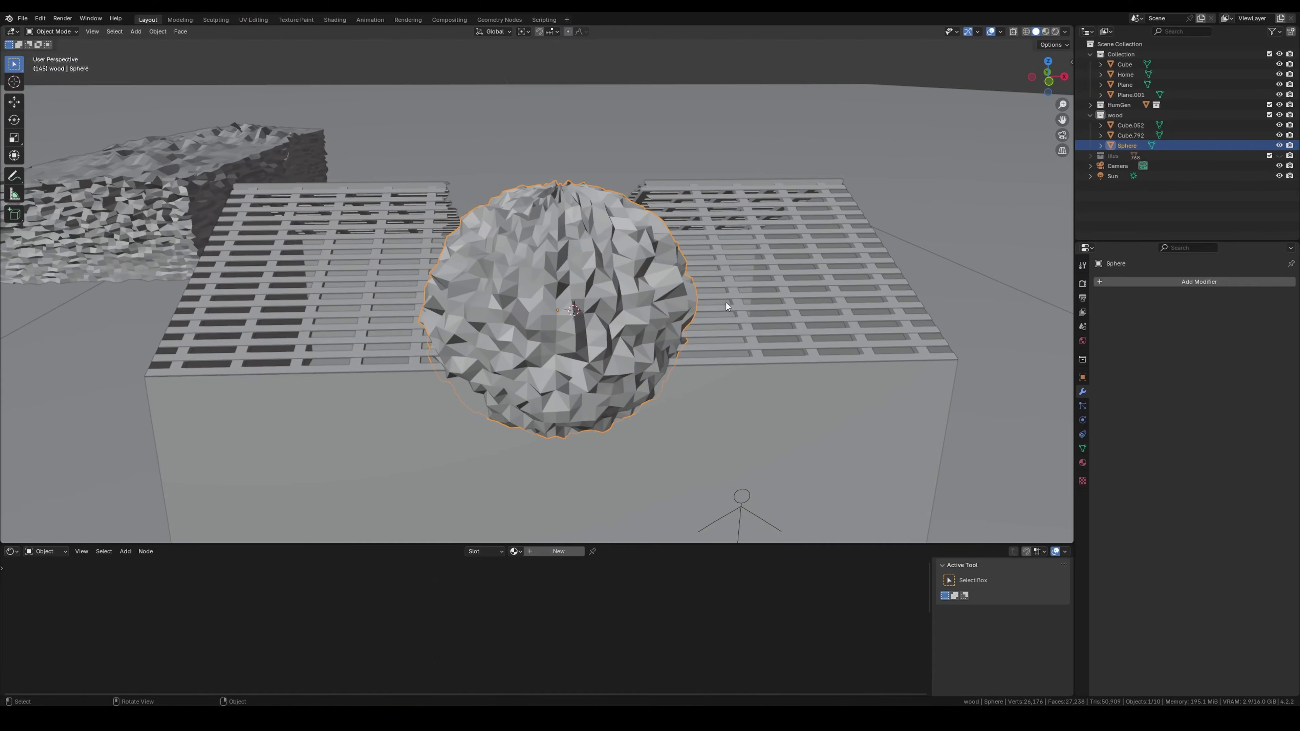
key(g)
click(748, 215)
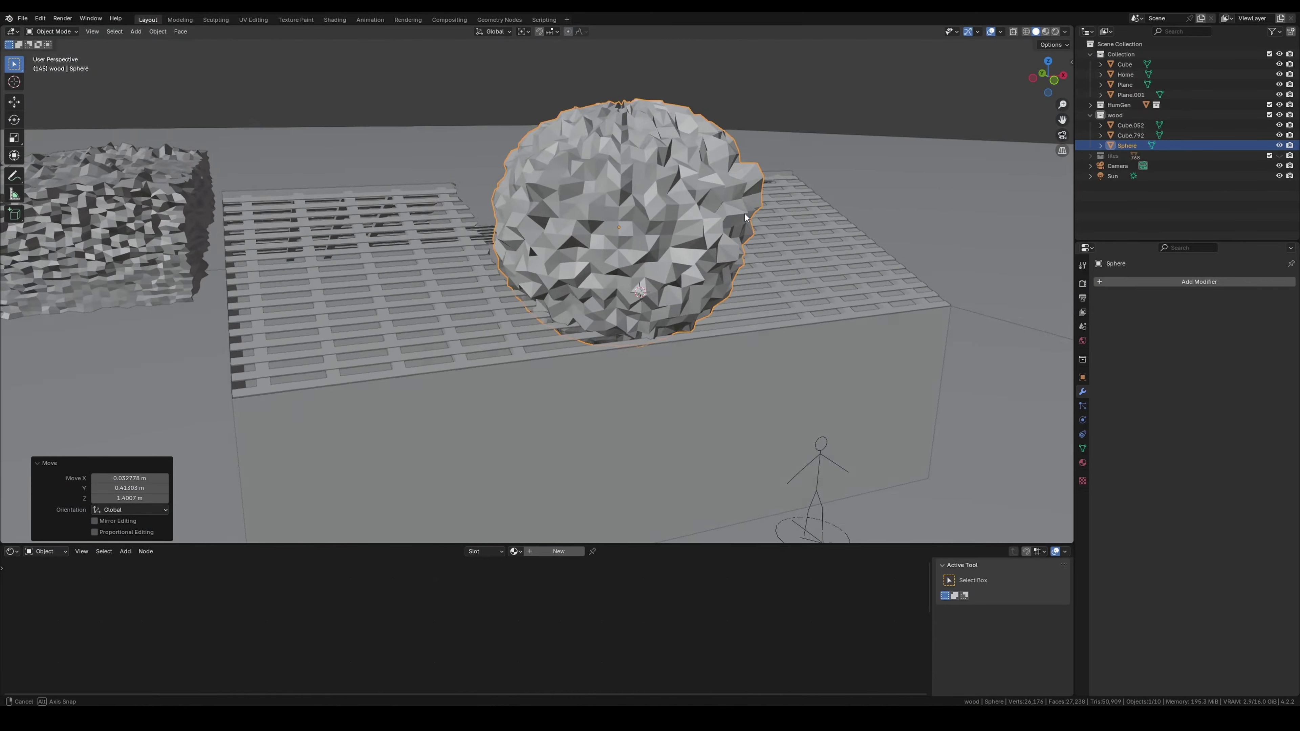
key(g)
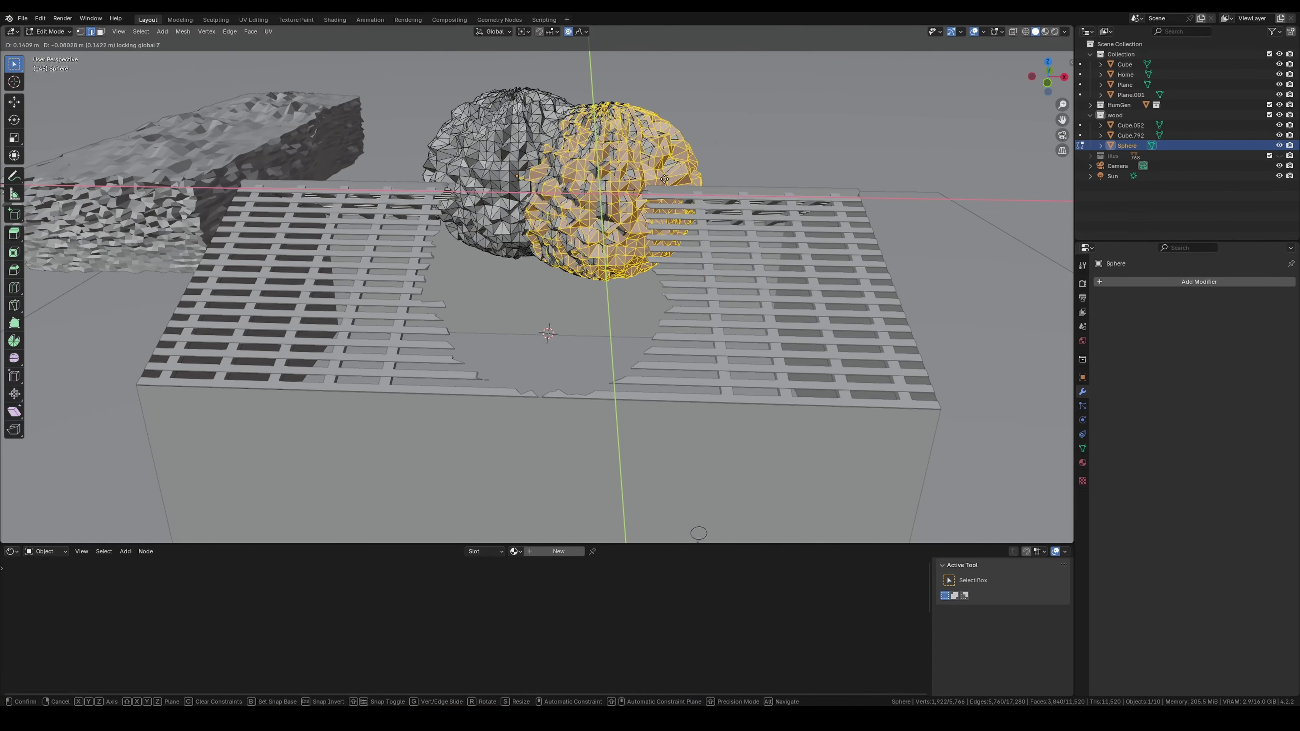
key(shift+d)
key(s)
click(907, 241)
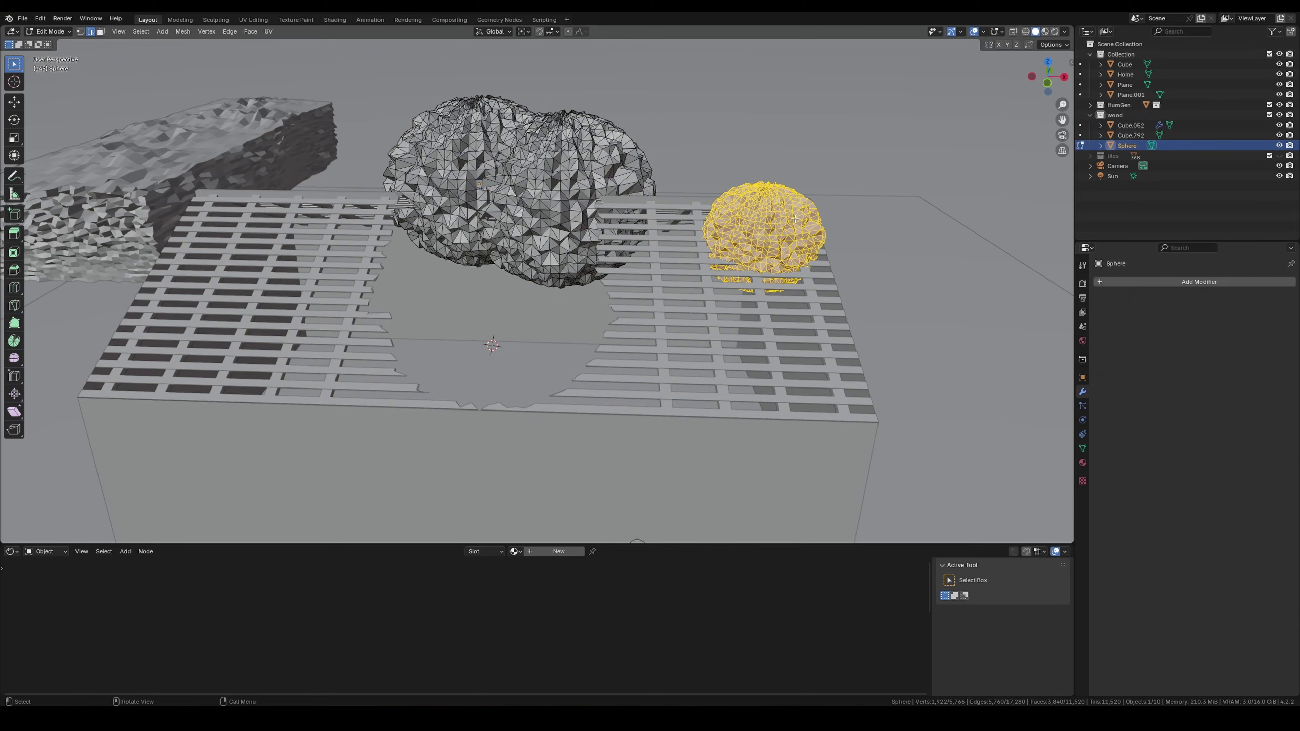
middle_drag(793, 219, 708, 213)
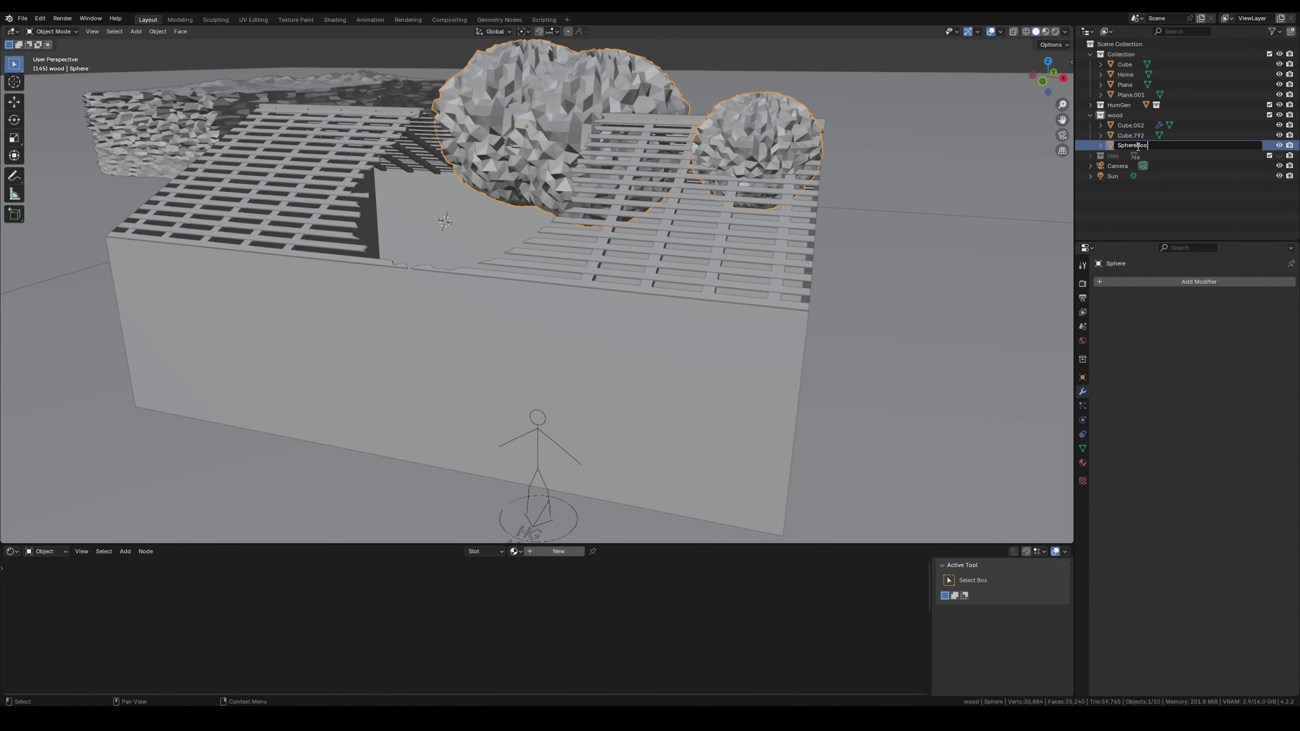
Rename the rock wall object to 'Cube boolean' and the roof tile object to 'Roof'.
click(1131, 135)
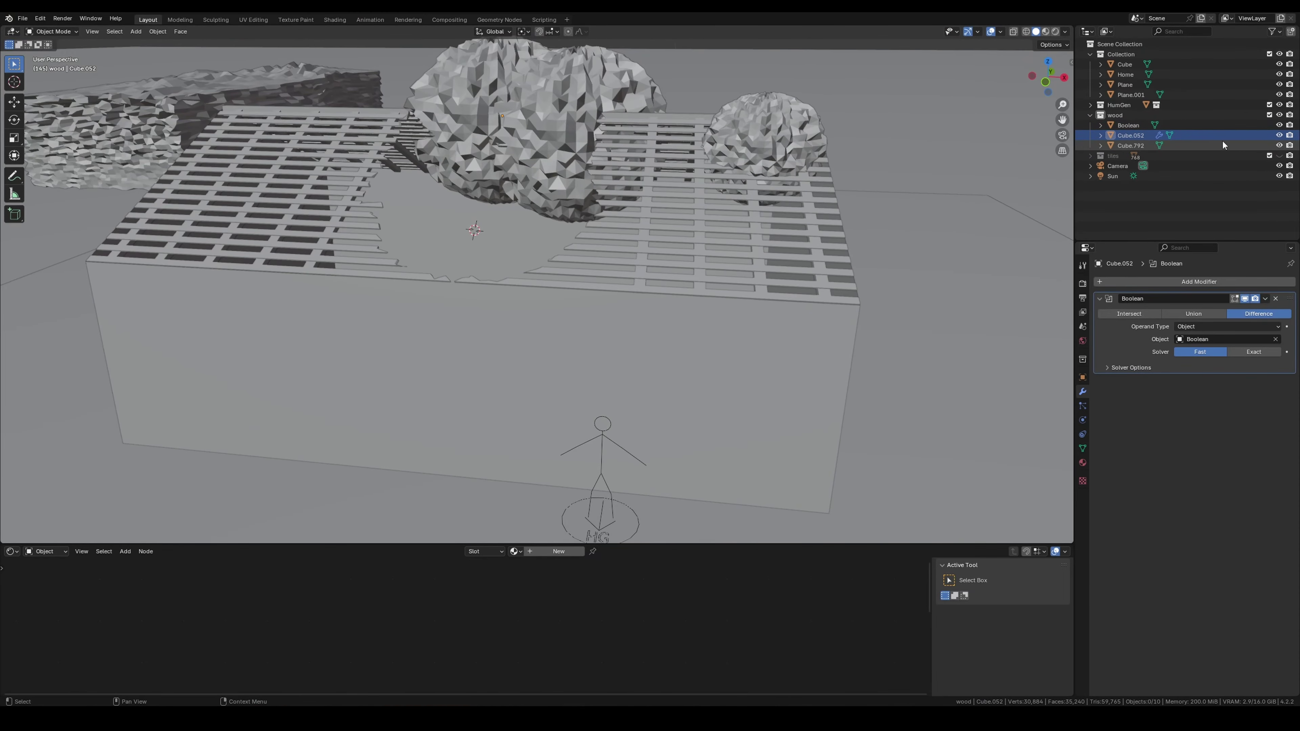
double_click(1149, 146)
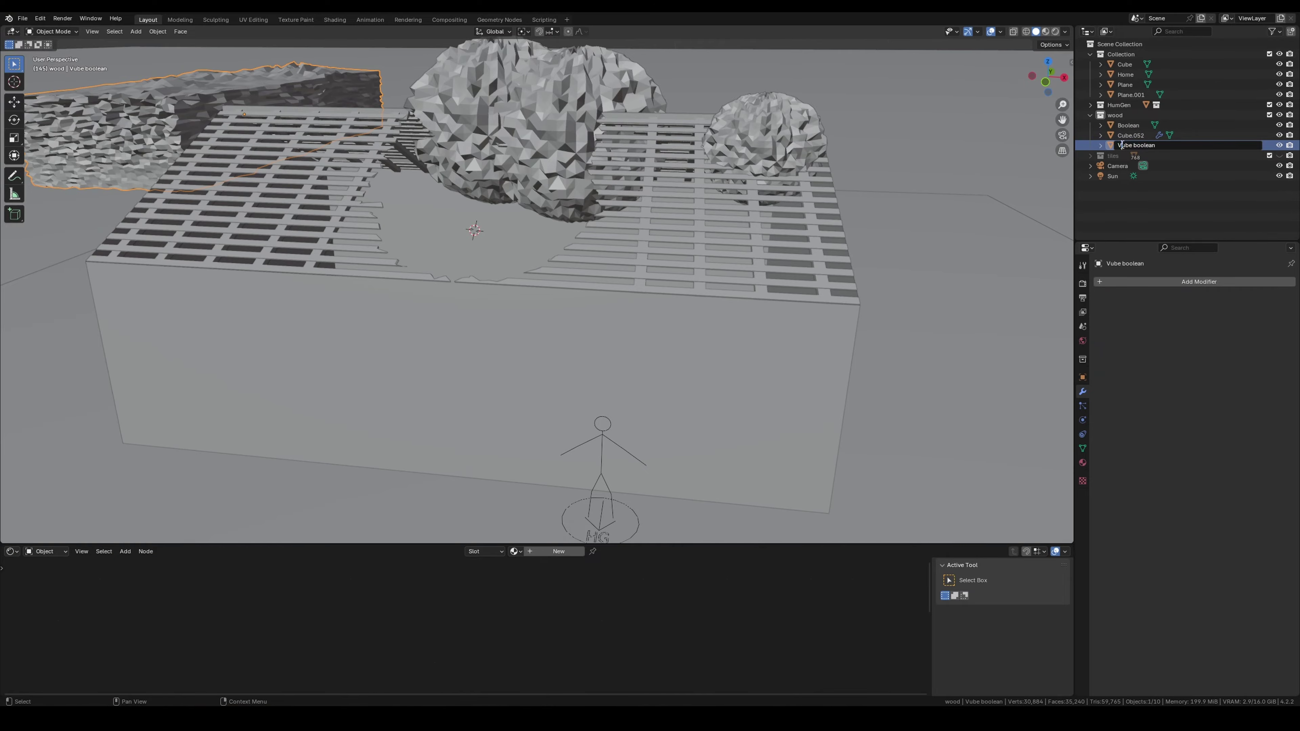
key(BackSpace)
text(c)
double_click(1129, 134)
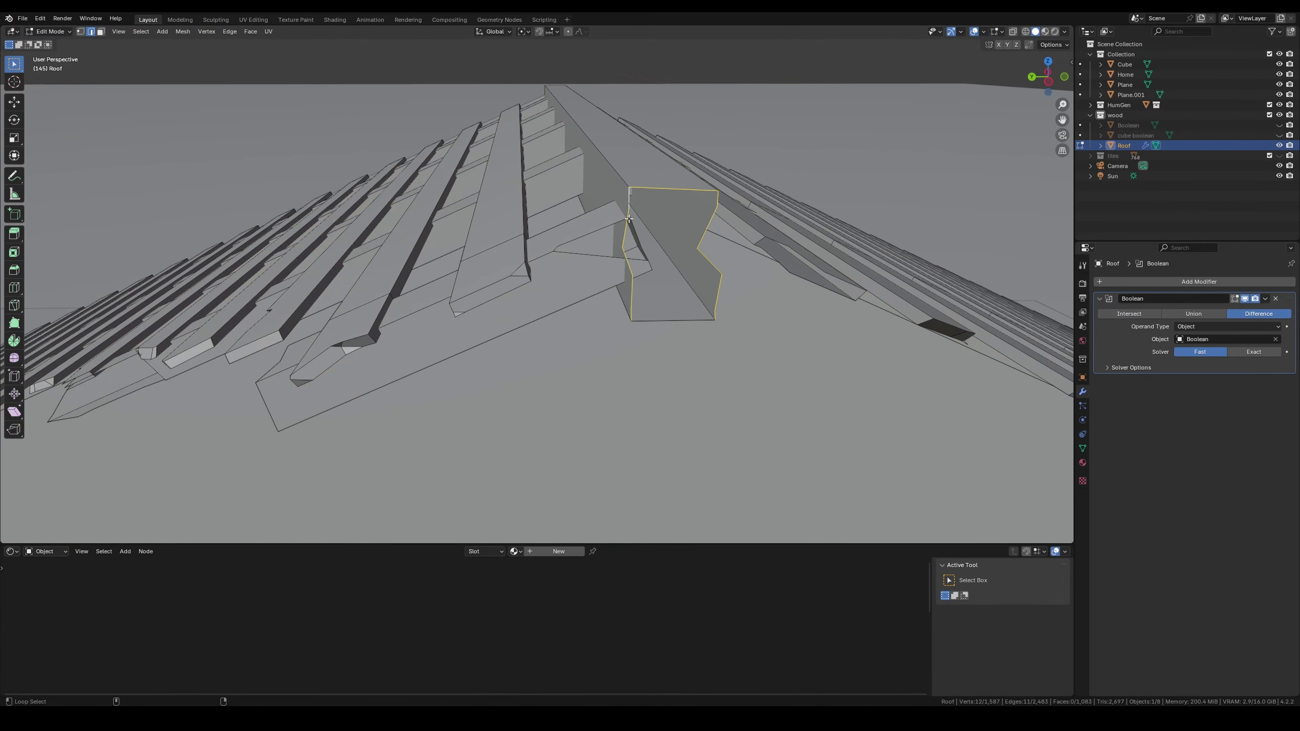
Extrude and move a single roof plank vertex into place.
middle_drag(629, 219, 771, 350)
key(ctrl+e)
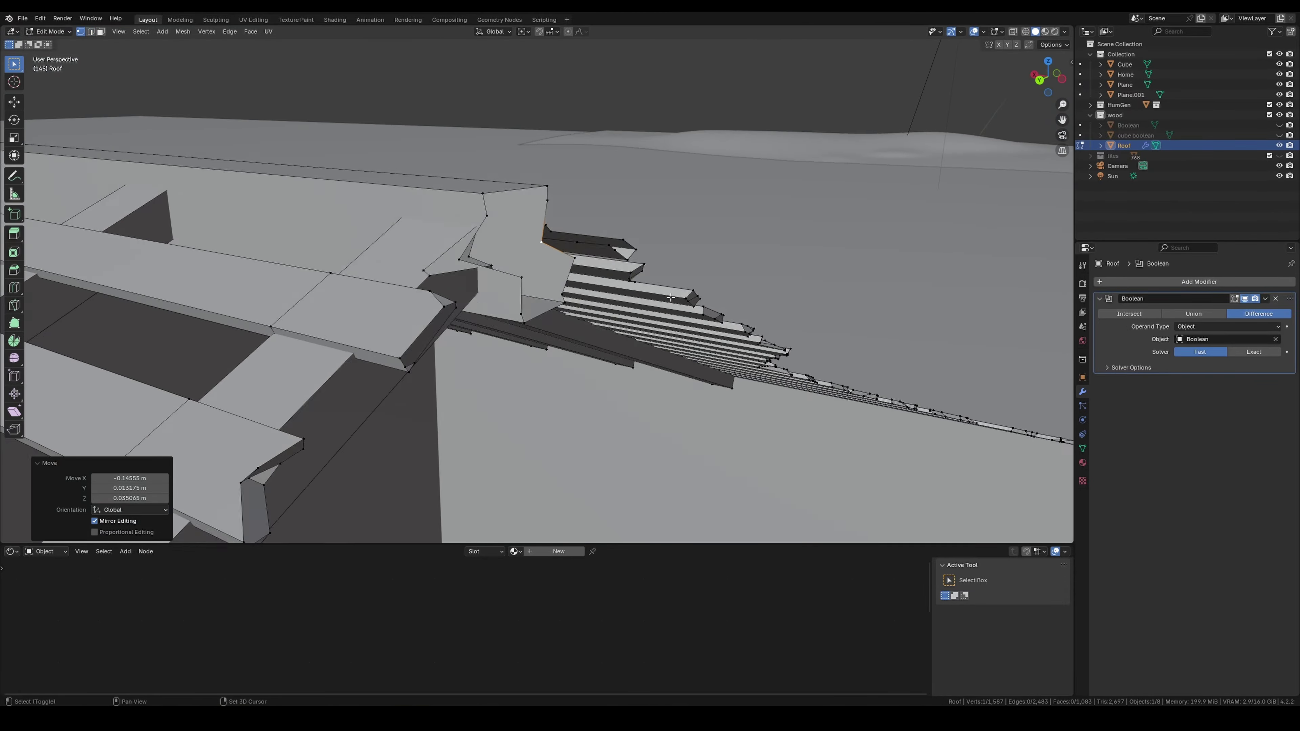
middle_drag(593, 323, 612, 289)
key(g)
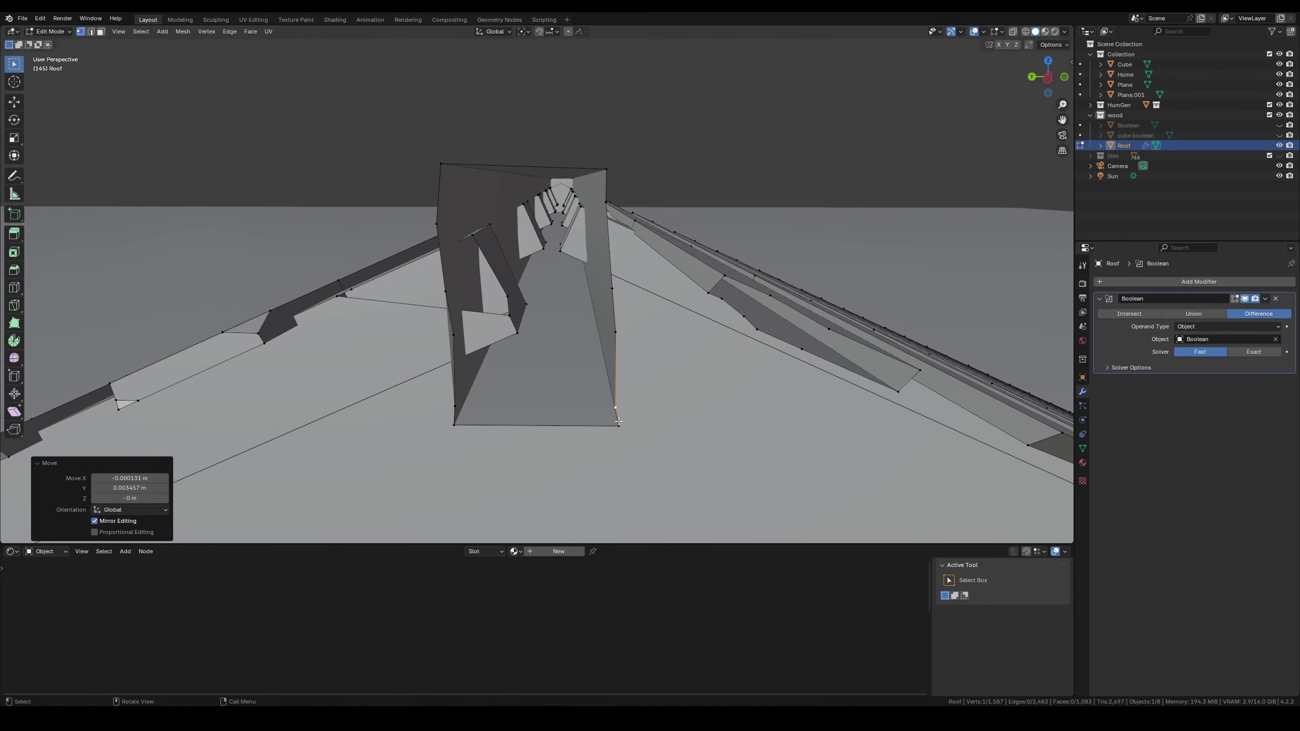
middle_drag(616, 208, 708, 277)
key(g)
click(532, 325)
Slide the plank end's edge loop along X and extrude it out to a new point.
alt+click(649, 263)
middle_drag(583, 275, 604, 273)
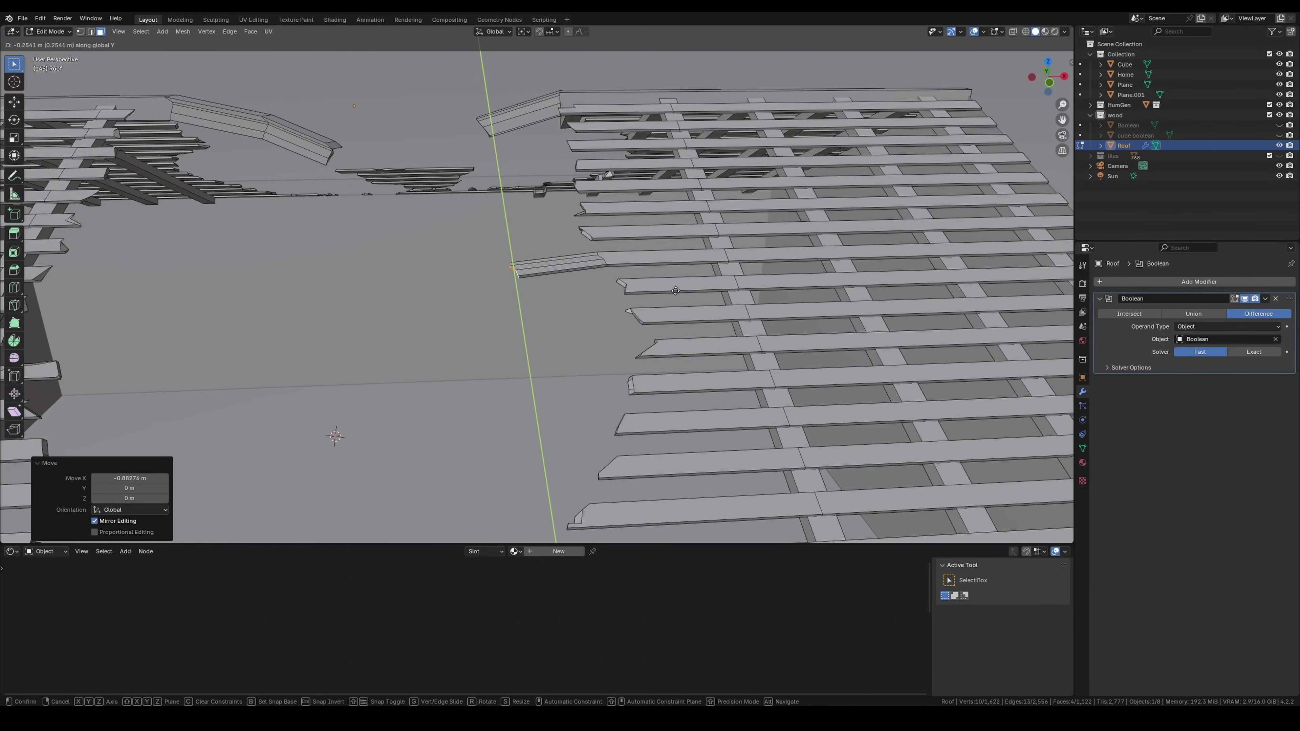
click(536, 380)
middle_drag(536, 380, 481, 157)
ctrl+right_click(436, 140)
key(KP_0)
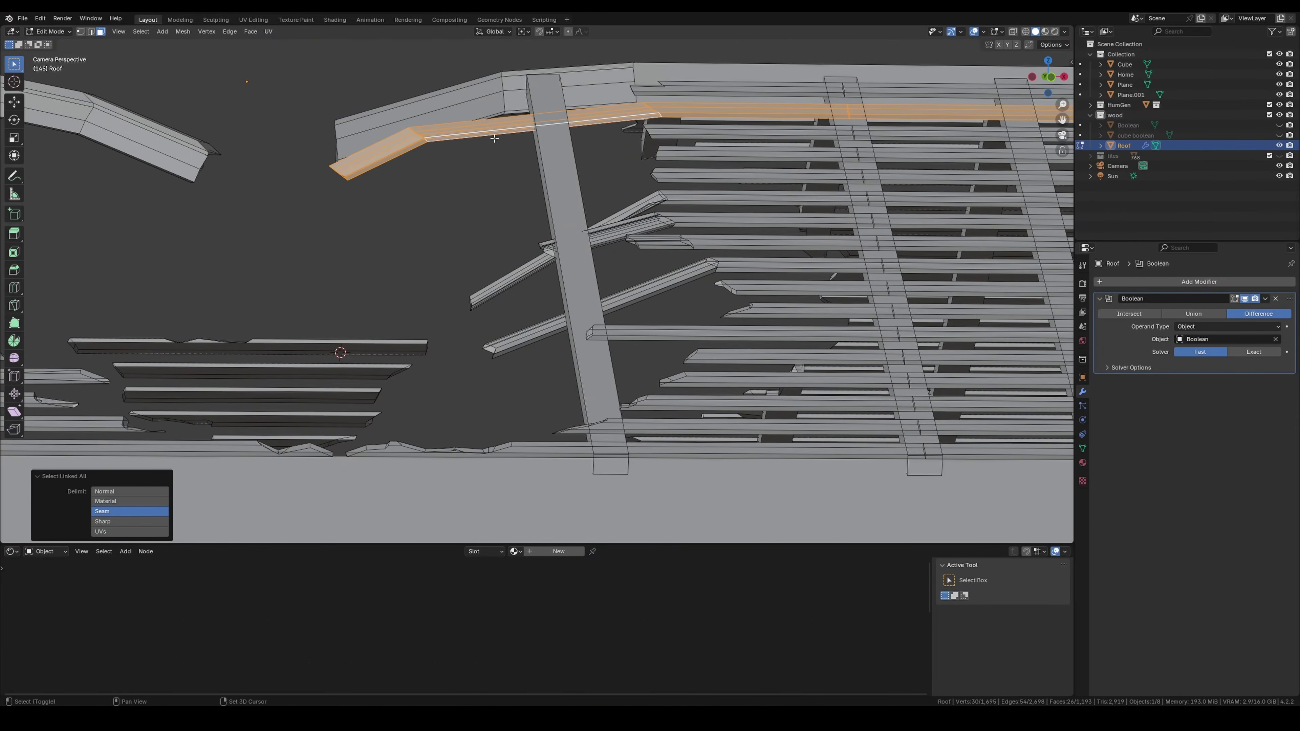
scroll(494, 138, up, 3)
alt+click(458, 134)
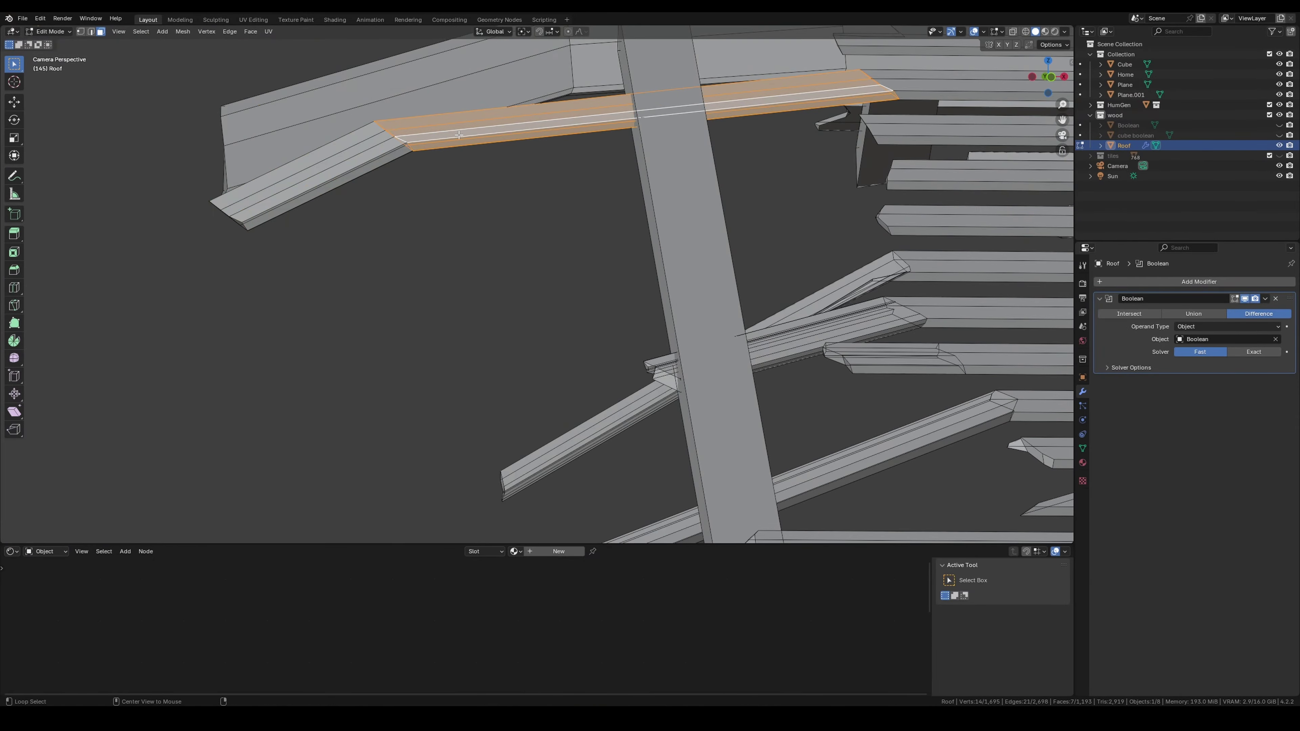
scroll(524, 150, down, 5)
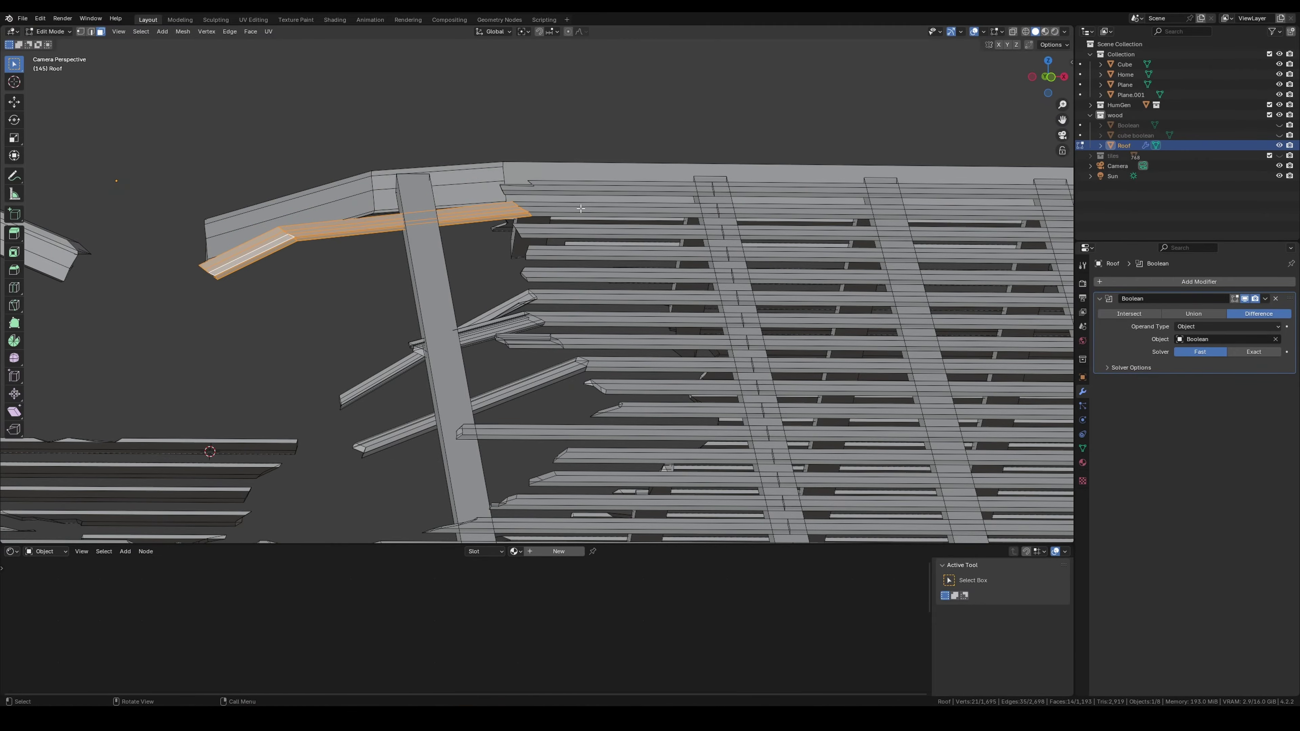
scroll(537, 150, up, 4)
With see-through display on, move a roof-edge loop into its new position in camera view.
click(1012, 31)
key(1)
middle_drag(589, 277, 610, 270)
scroll(478, 281, up, 6)
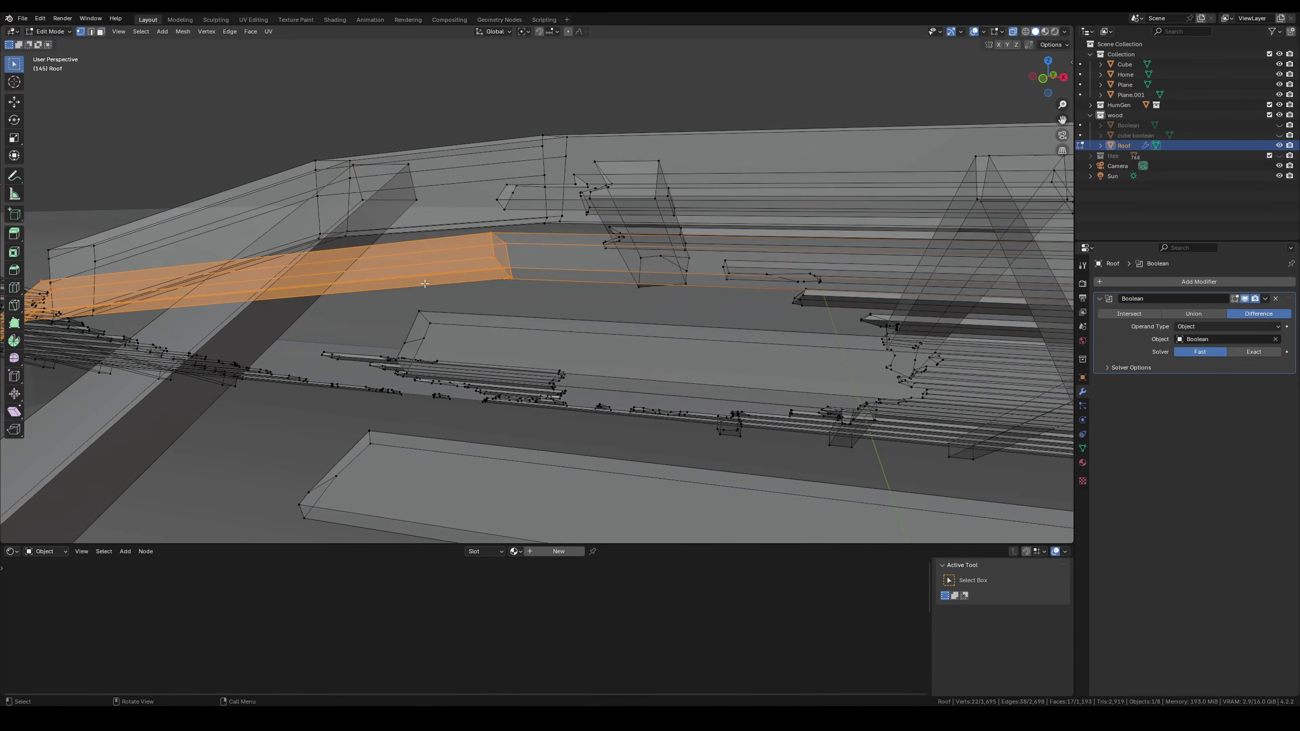
key(g)
click(422, 287)
key(alt+z)
key(KP_0)
key(g)
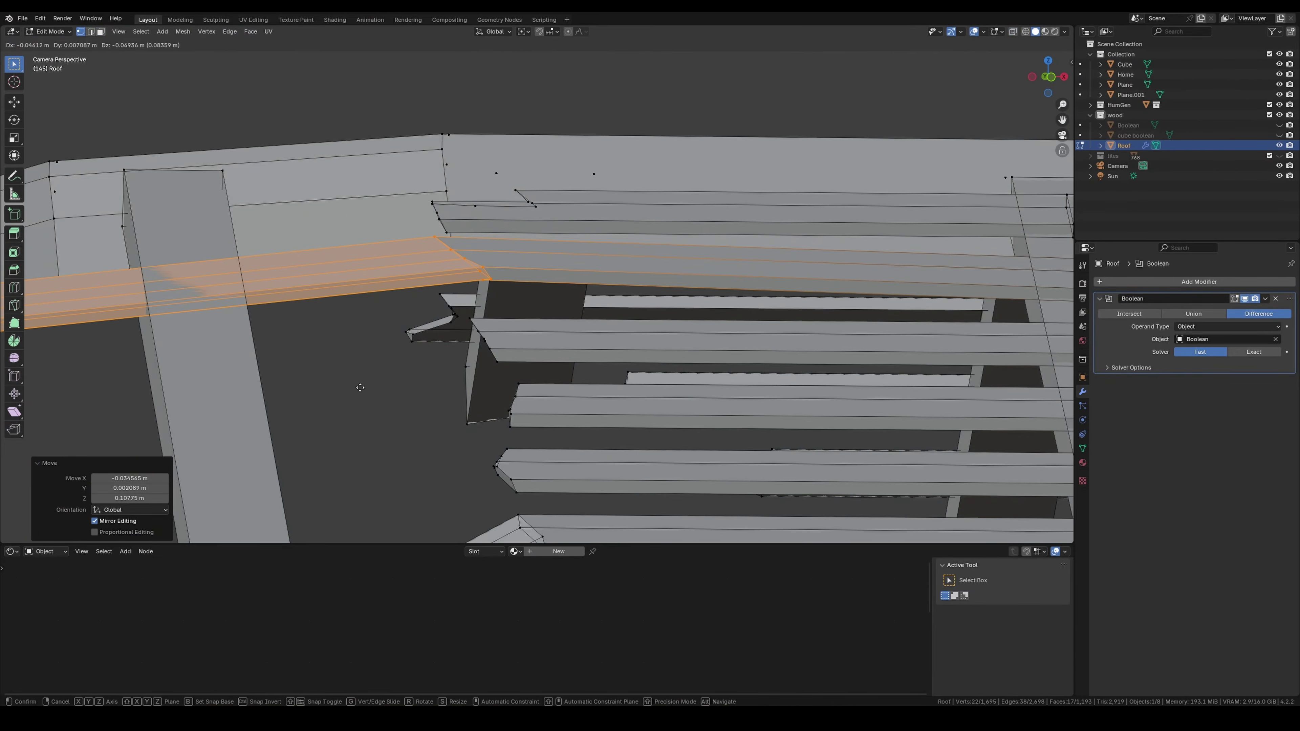
click(508, 355)
Move the plank end faces, including the adjacent chamfer face, to shape the broken gap.
middle_drag(509, 356, 665, 287)
scroll(828, 212, up, 8)
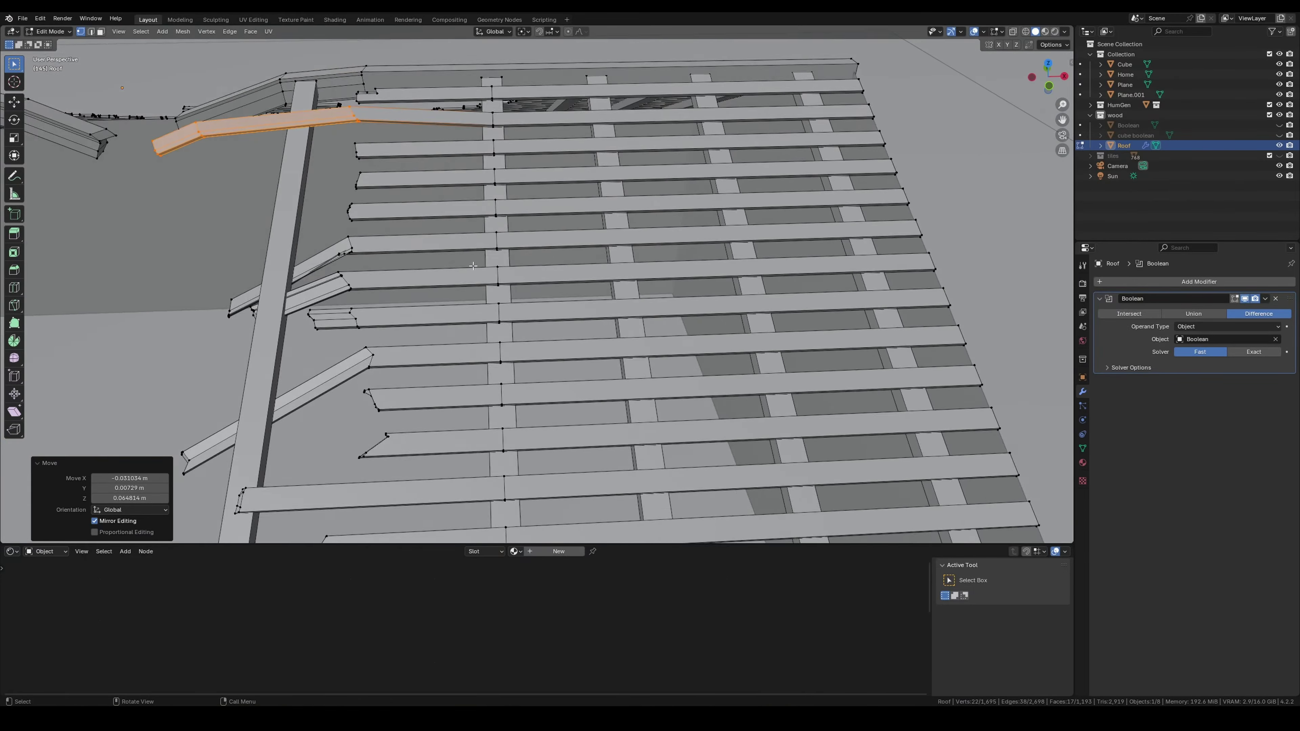
shift+click(851, 217)
middle_drag(851, 217, 736, 298)
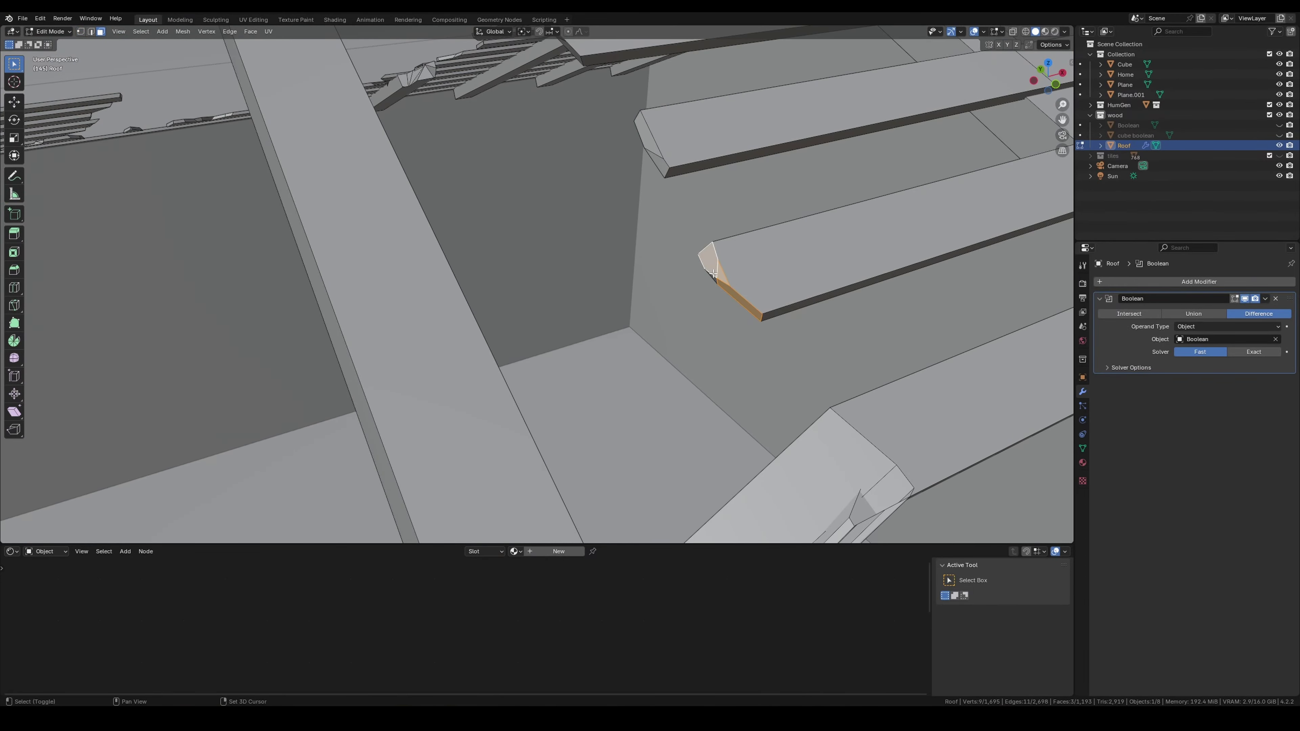
scroll(712, 278, down, 5)
key(g)
click(611, 189)
key(KP_0)
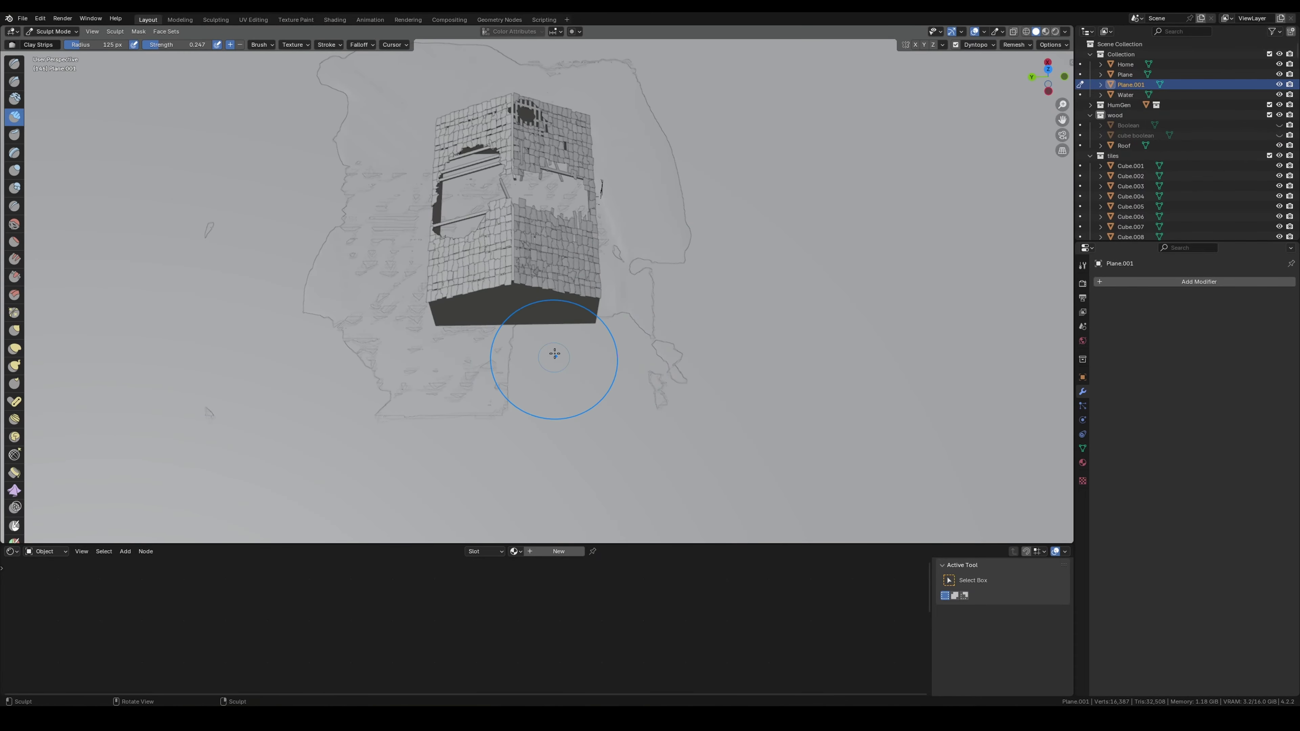
Give Plane.001 a new material with dark brown base colour and roughness 0.806.
middle_drag(570, 217, 420, 365)
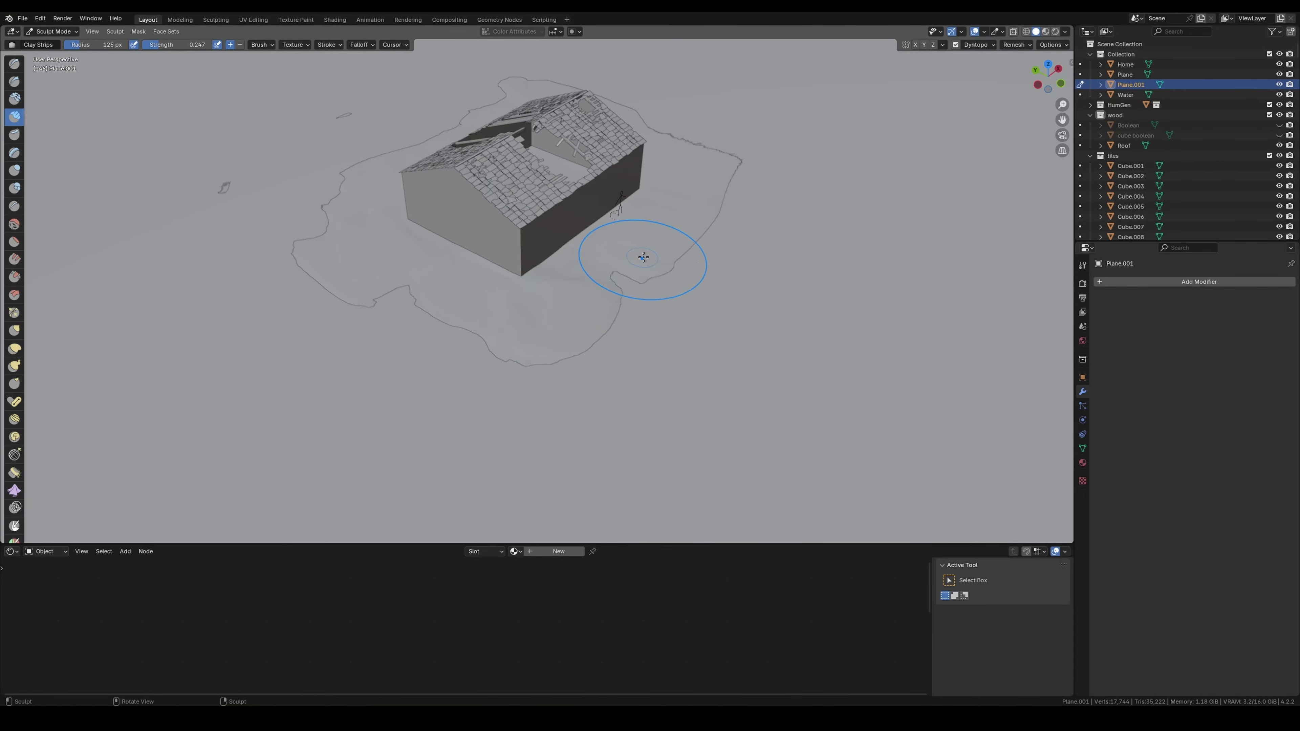
middle_drag(644, 257, 835, 314)
key(ctrl+Tab)
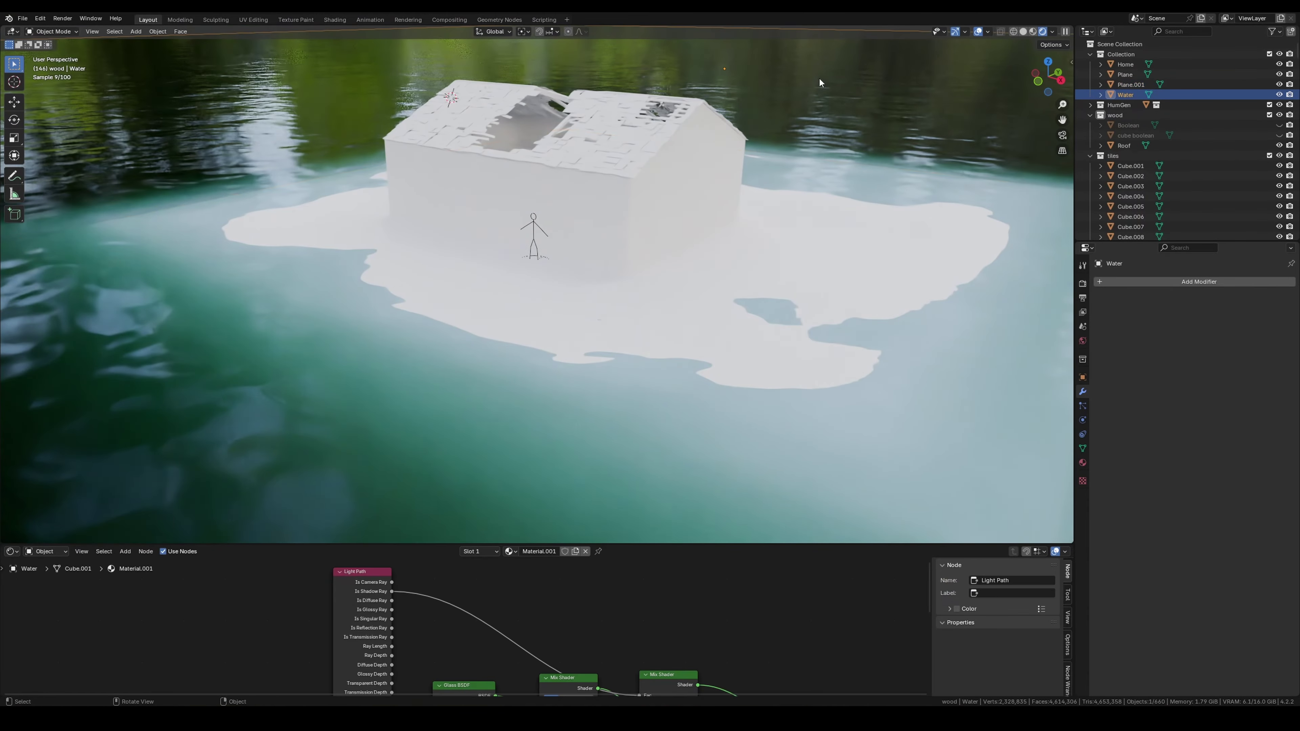
mouse_move(819, 77)
middle_down()
mouse_move(617, 223)
mouse_move(985, 500)
middle_up()
click(986, 501)
click(1187, 325)
click(1229, 388)
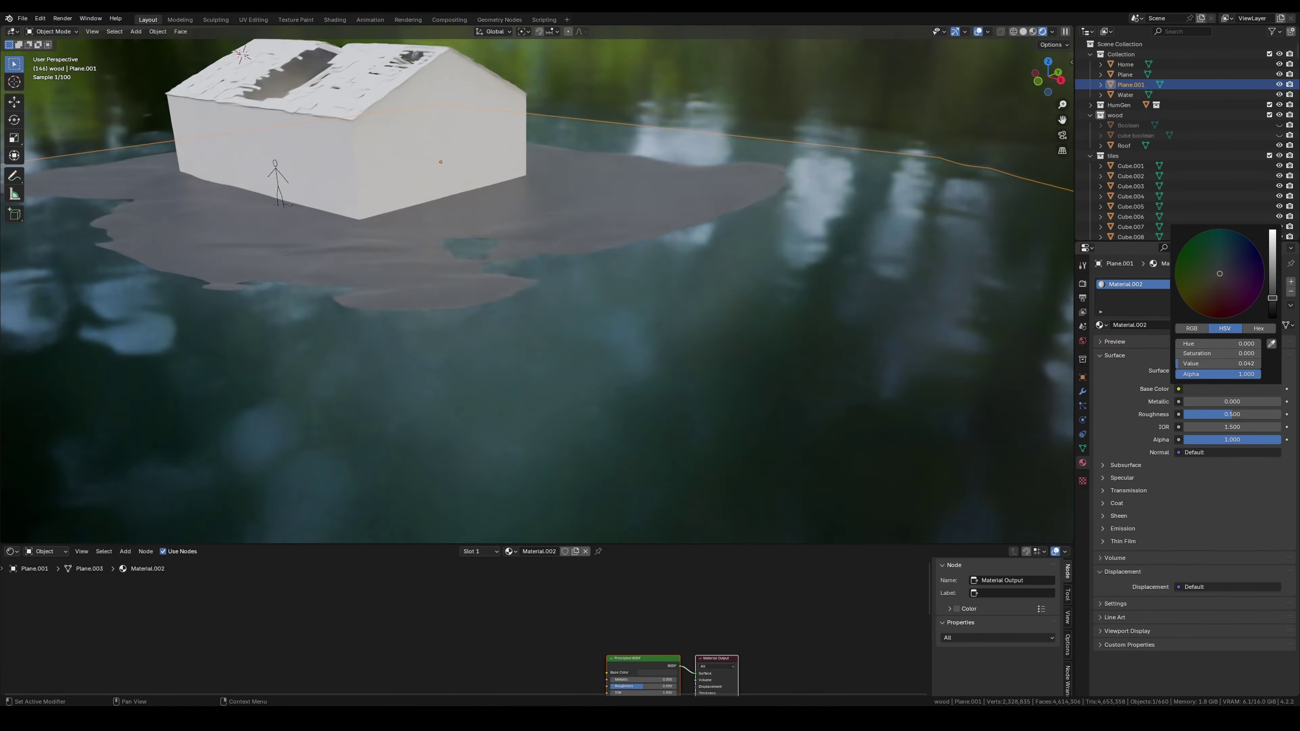
drag(1223, 277, 1210, 259)
drag(1229, 414, 1262, 414)
click(1229, 388)
key(KP_0)
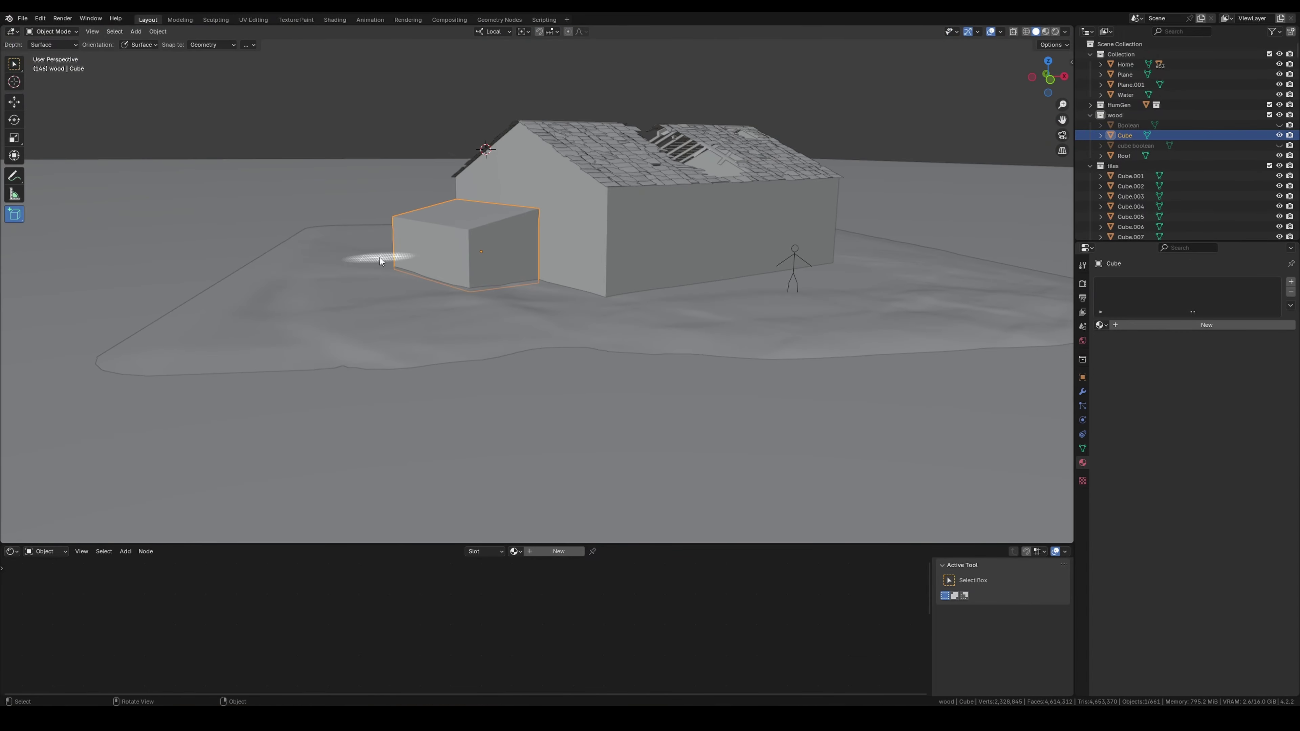
Add a new box beside the house and select three tiles from the main roof.
key(KP_0)
key(KP_Decimal)
middle_drag(639, 231, 610, 232)
scroll(616, 273, down, 5)
drag(610, 233, 662, 209)
middle_drag(662, 209, 650, 244)
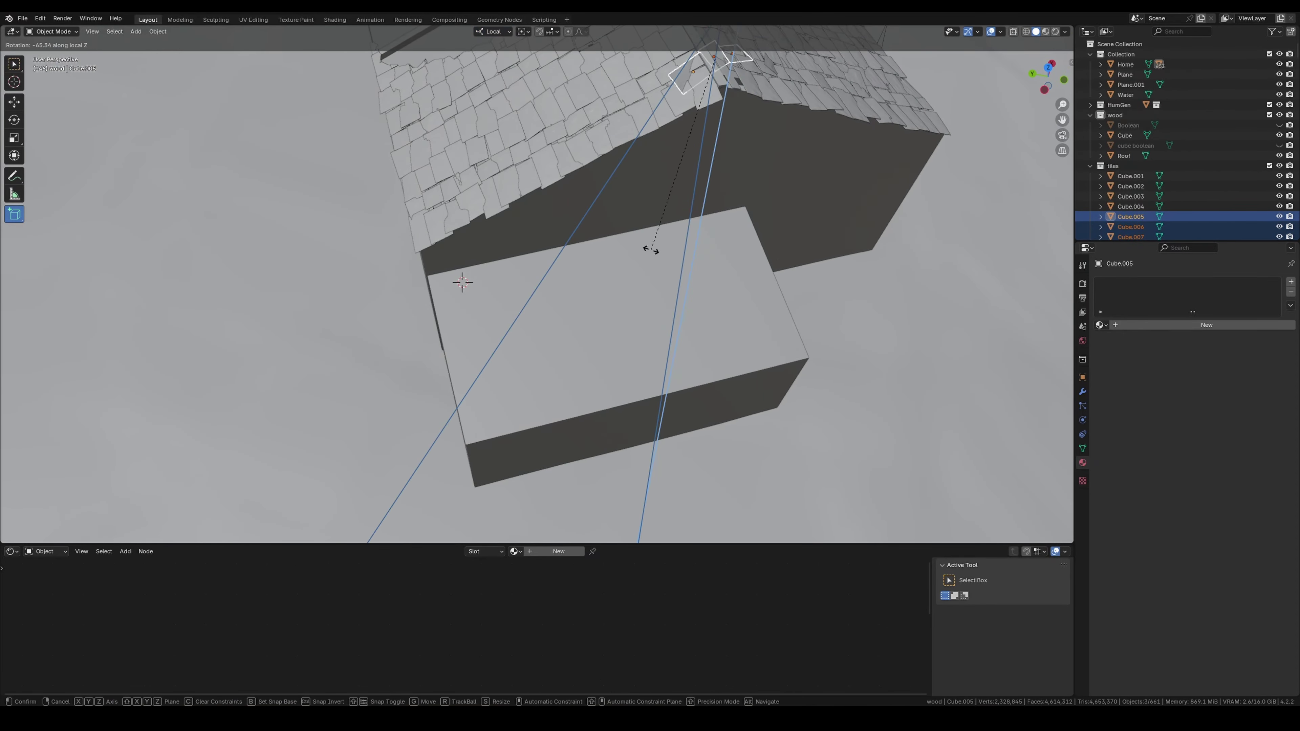
middle_drag(650, 244, 489, 154)
Move the three tiles onto the box, then slide and tilt them along local X.
click(493, 31)
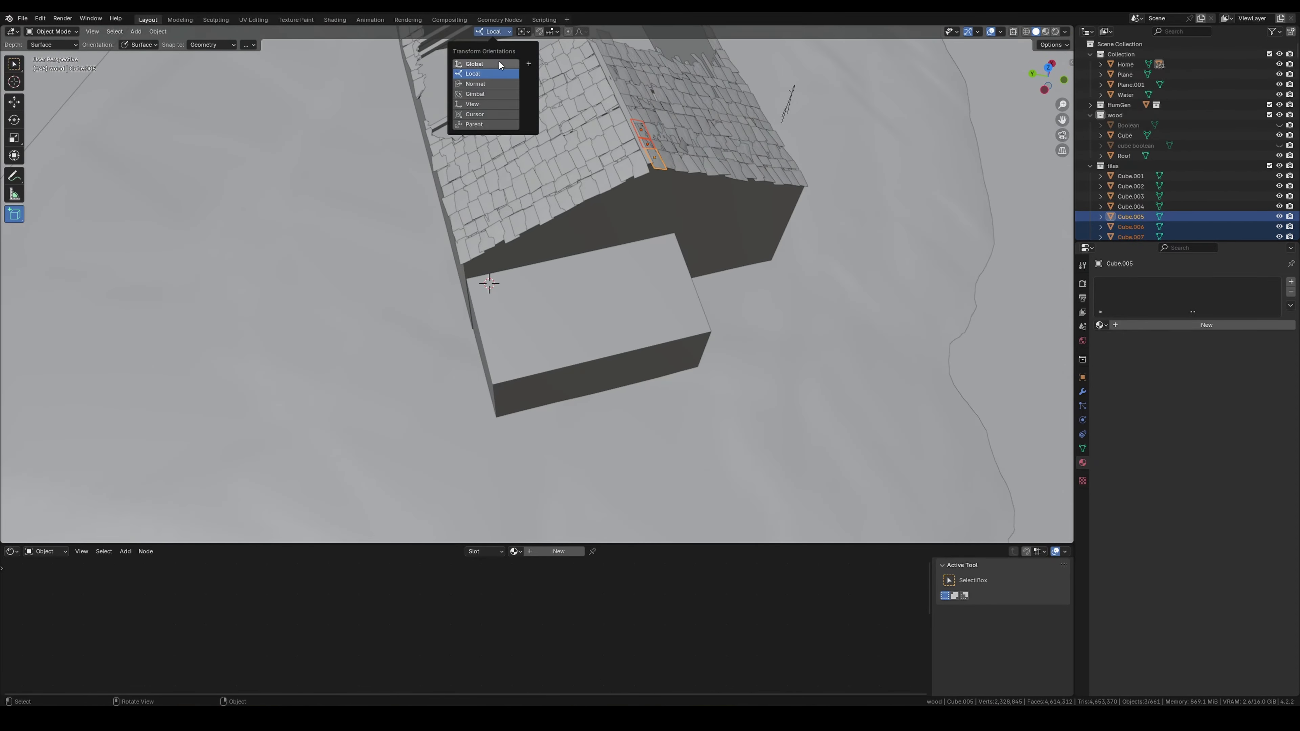
click(500, 65)
key(g)
click(512, 287)
middle_drag(512, 286, 551, 378)
click(493, 31)
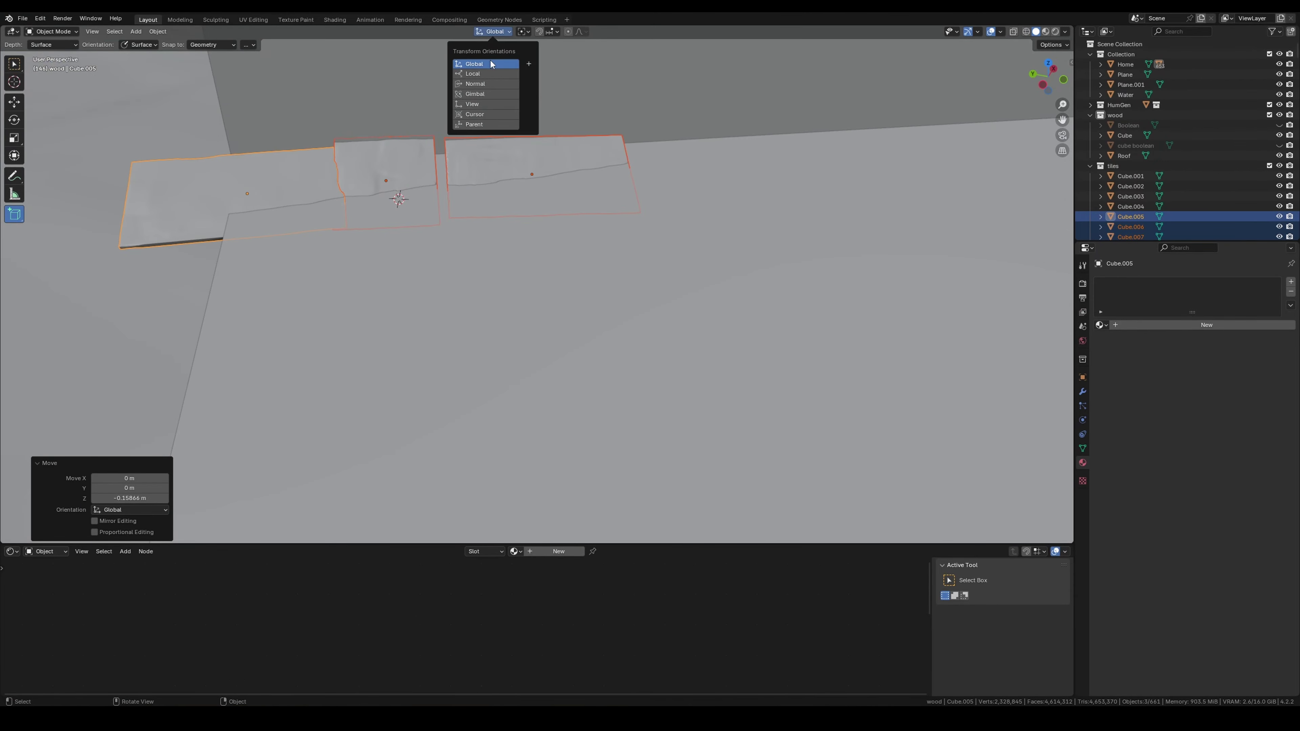
click(500, 75)
key(g)
key(x)
click(614, 251)
key(r)
key(x)
click(595, 205)
Reposition the individual tiles Cube.006 and Cube.007 on the annex roof.
click(538, 171)
key(g)
click(538, 171)
middle_drag(538, 171, 717, 318)
click(850, 325)
key(g)
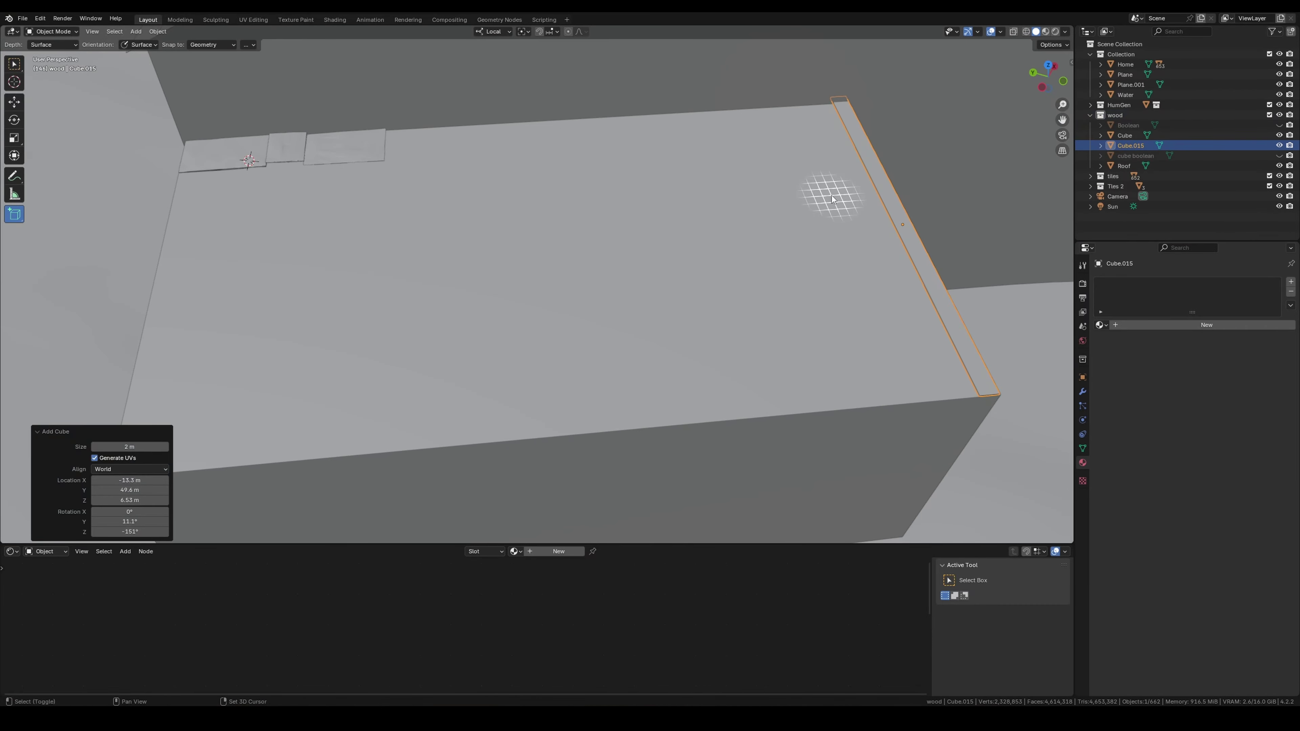
Duplicate the tile row along Y twice and adjust tiles Cube.049 and Cube.206.
key(shift+r)
key(shift+r)
key(shift+r)
key(shift+d)
key(y)
click(784, 212)
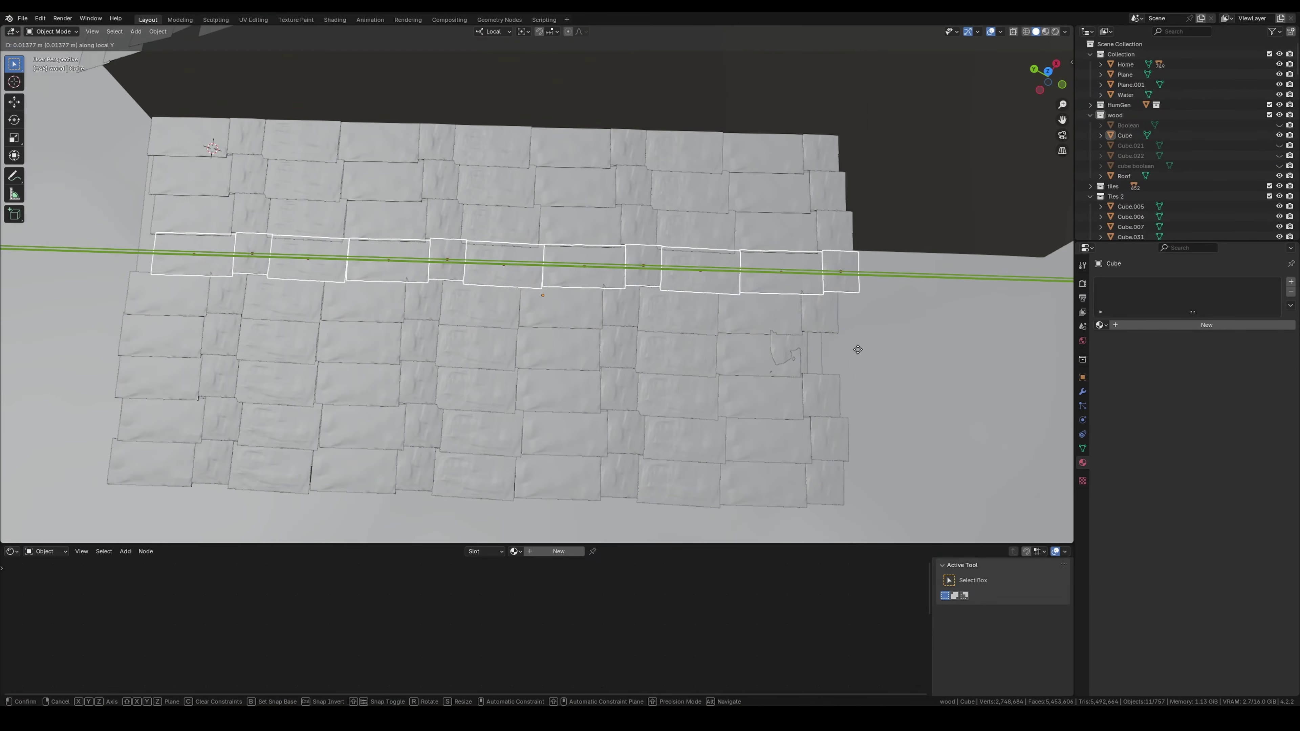
click(856, 350)
key(g)
key(y)
click(784, 197)
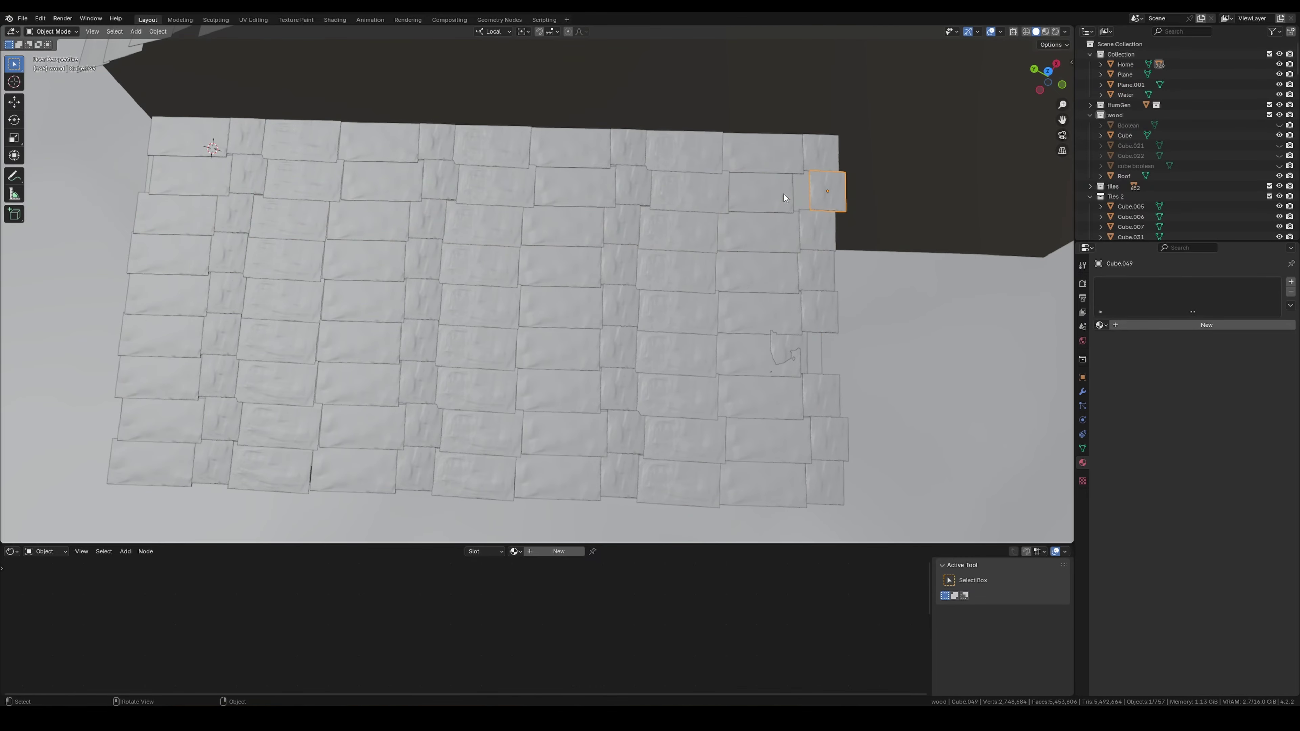
click(244, 175)
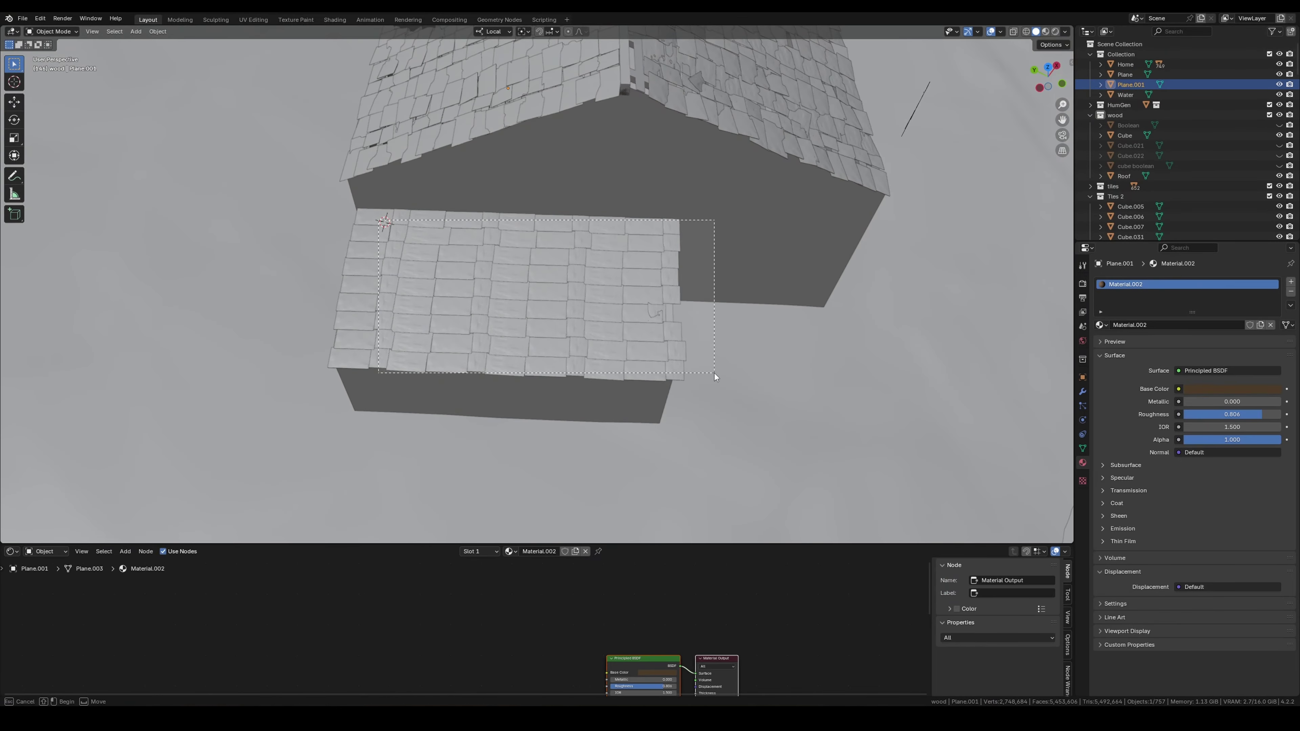
click(660, 309)
key(g)
click(660, 311)
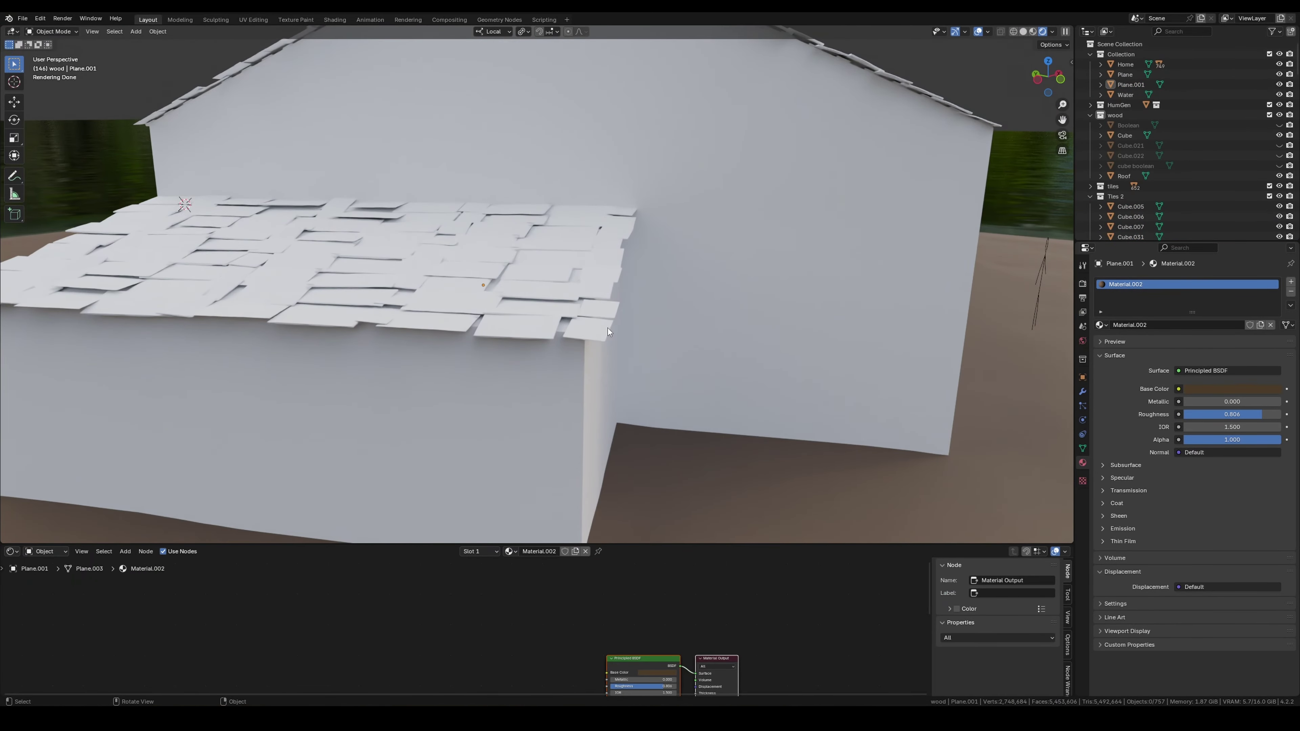
Twist tile Cube.296 about 33 degrees and shift Cube.230, cancelling a Z resize of Cube.044.
click(608, 328)
key(r)
click(718, 389)
scroll(644, 302, down, 3)
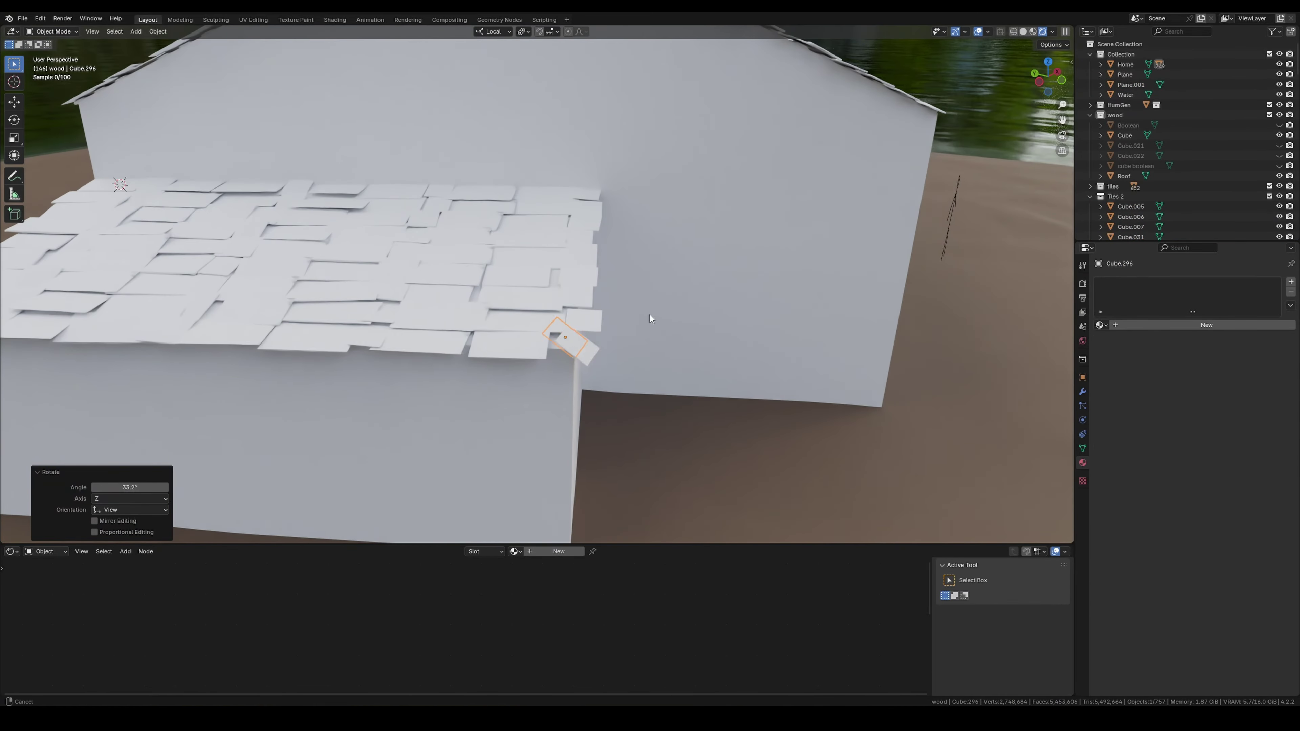
scroll(625, 262, up, 6)
click(589, 261)
drag(589, 261, 618, 202)
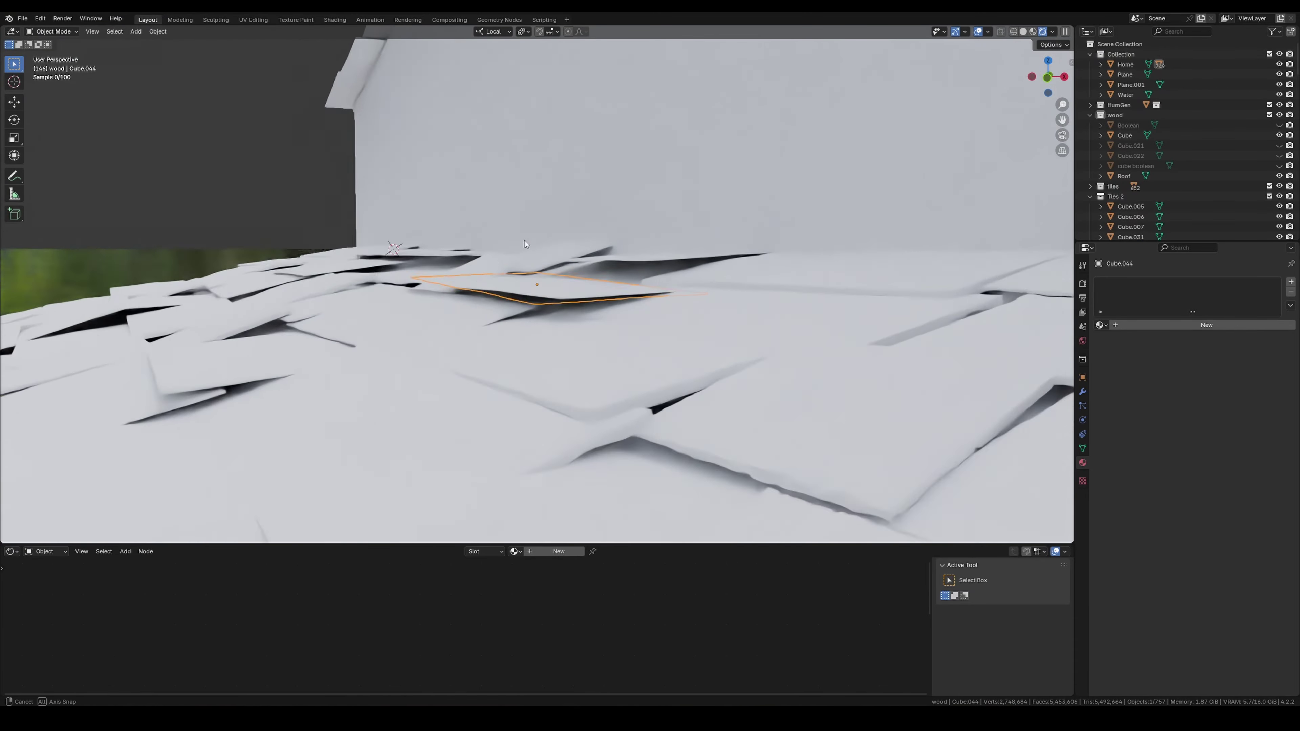
key(s)
key(z)
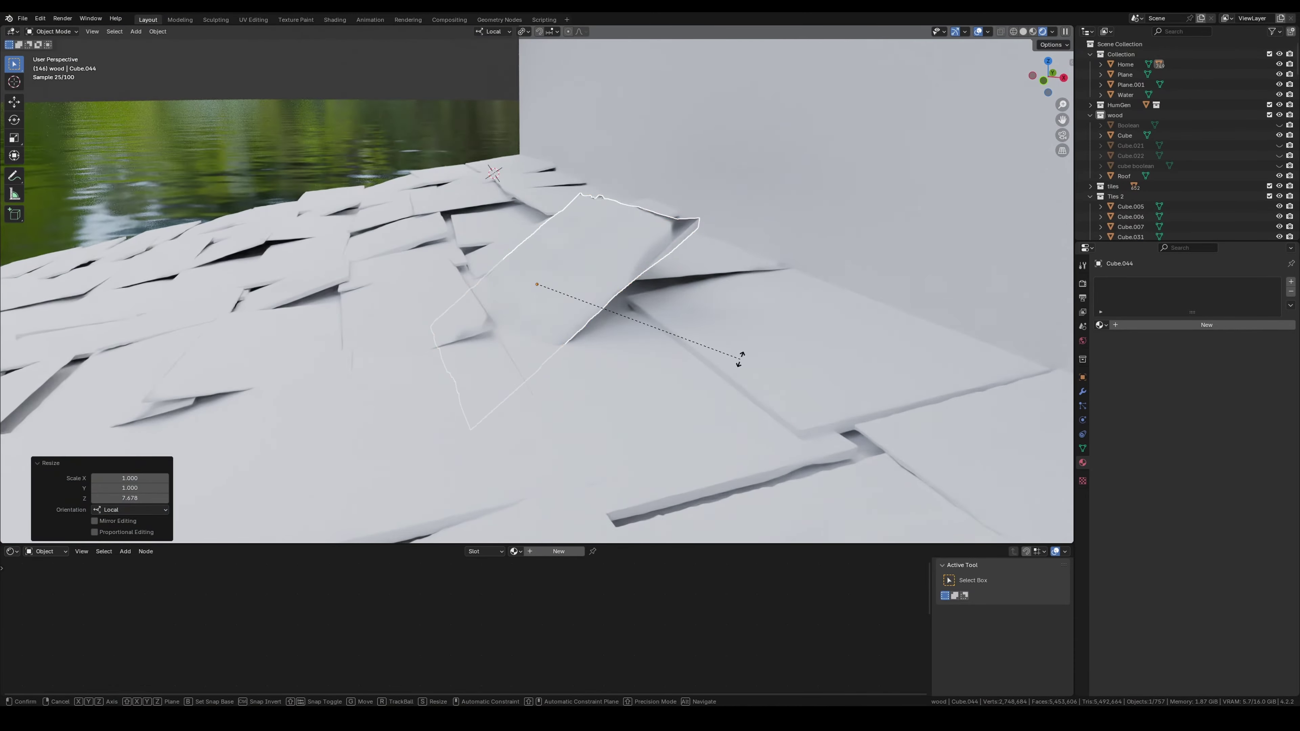
key(Escape)
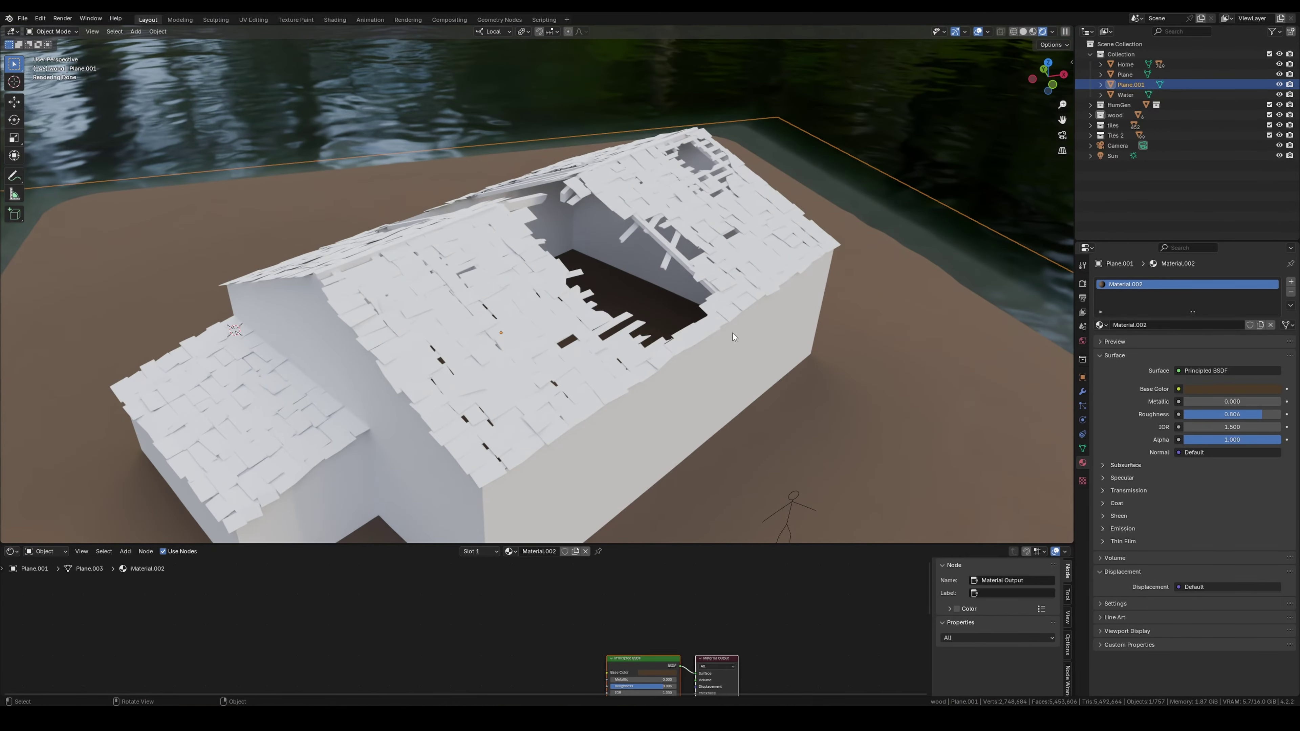
Draw a new box against the house's wall corner.
middle_drag(732, 334, 237, 299)
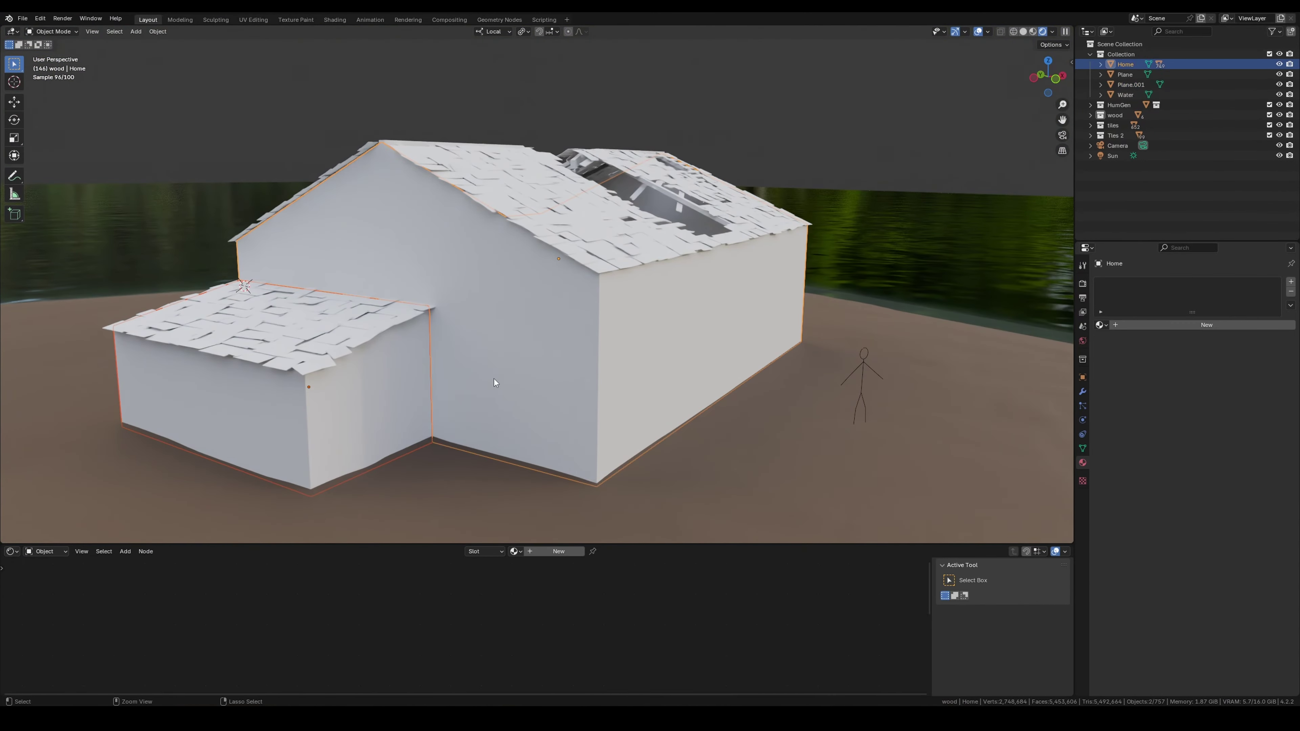
middle_drag(494, 379, 513, 358)
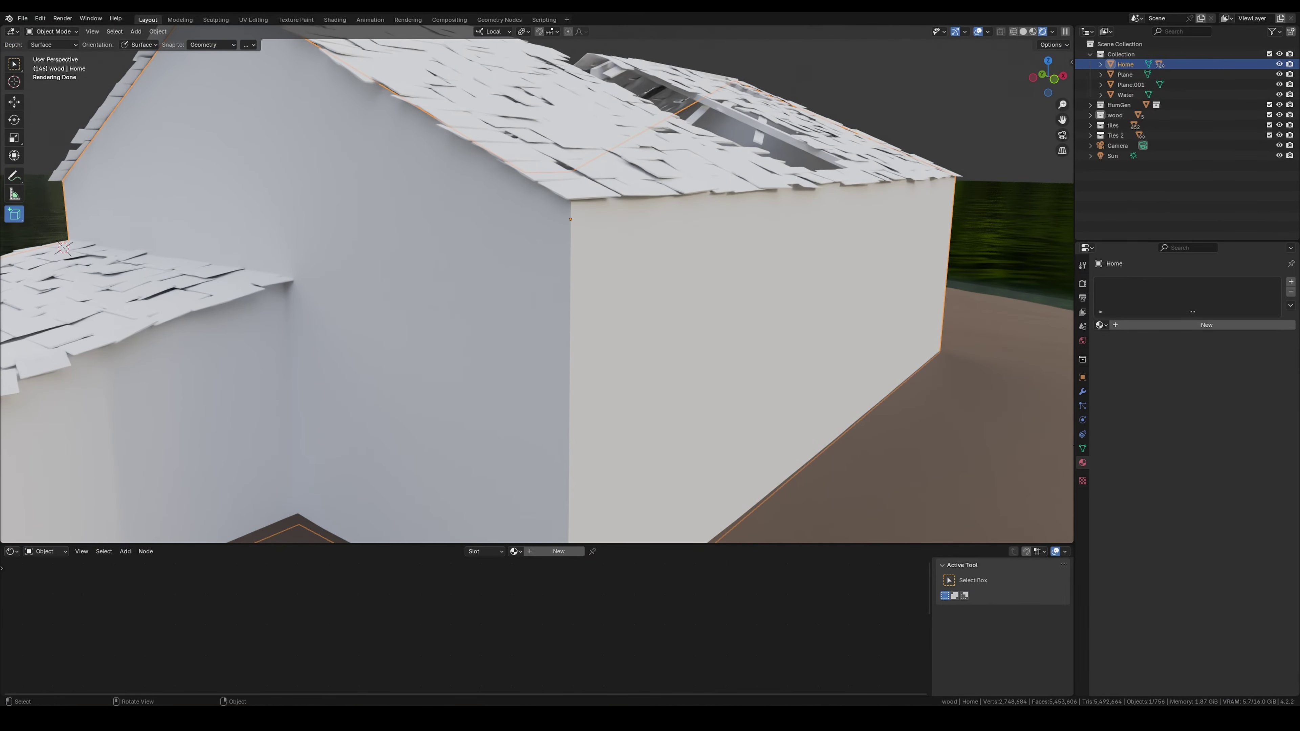
drag(577, 240, 597, 232)
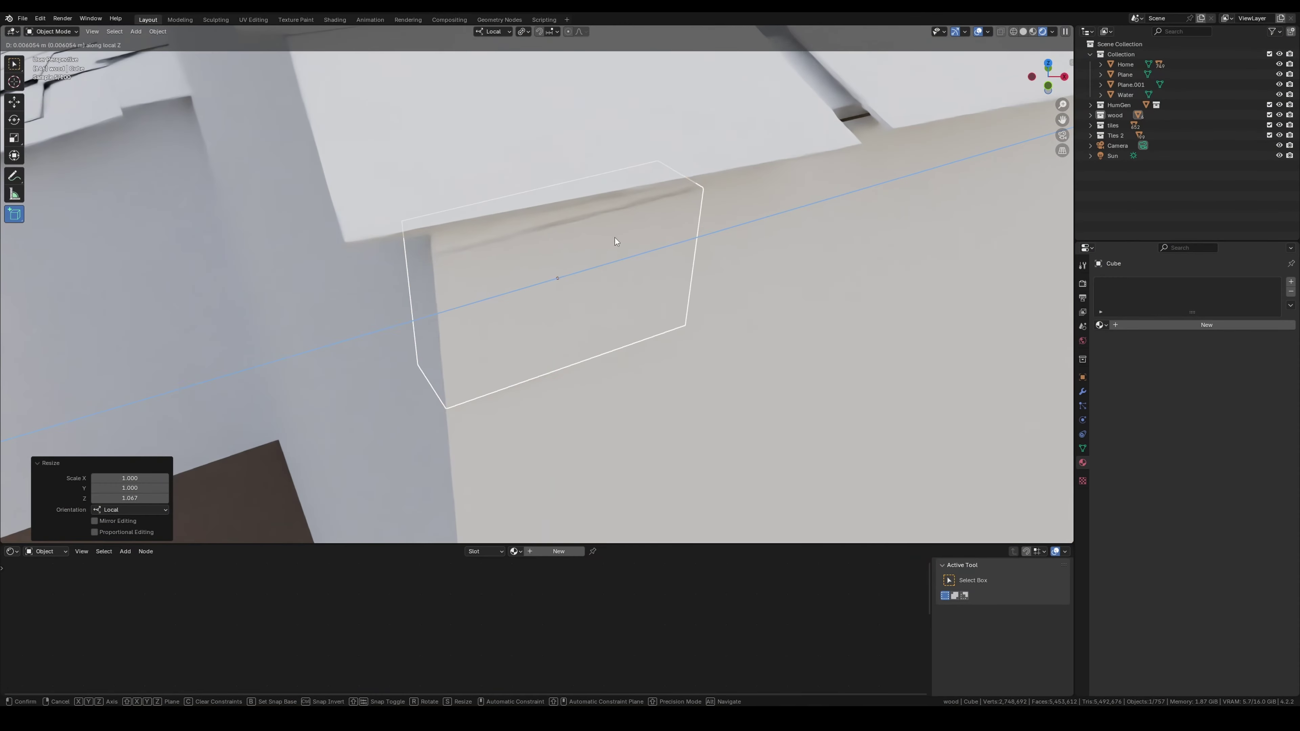
click(495, 64)
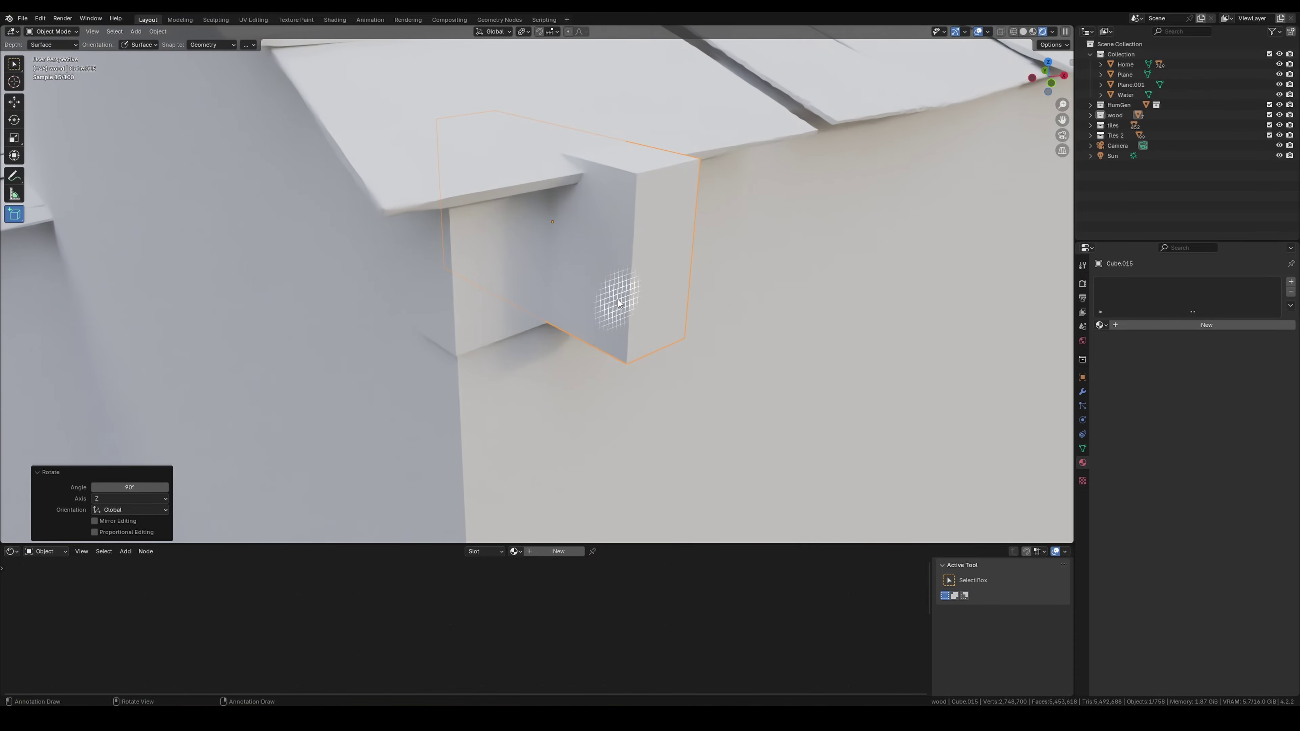
Duplicate the block and position the copy along its local X axis.
key(shift+d)
key(y)
click(493, 31)
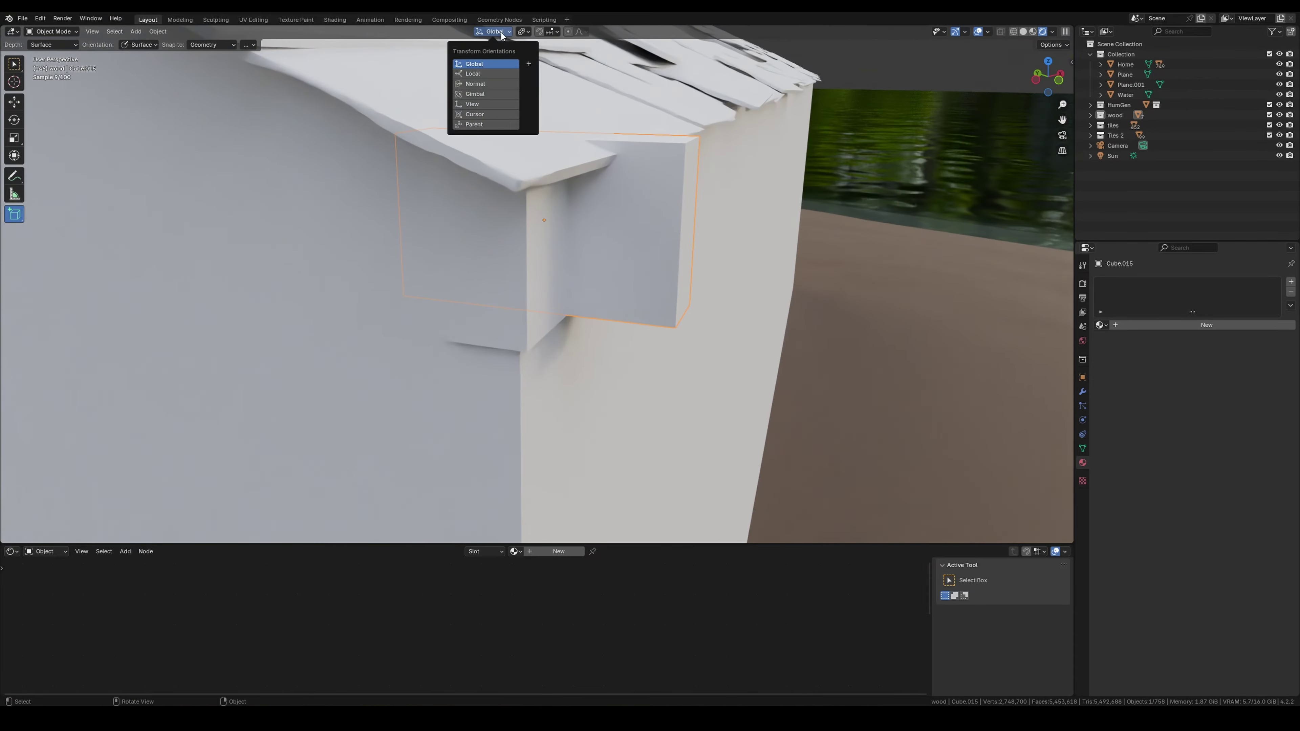
click(495, 64)
key(g)
key(x)
click(751, 221)
Shift the block along local X again and rotate it 270 degrees about Y.
key(g)
key(x)
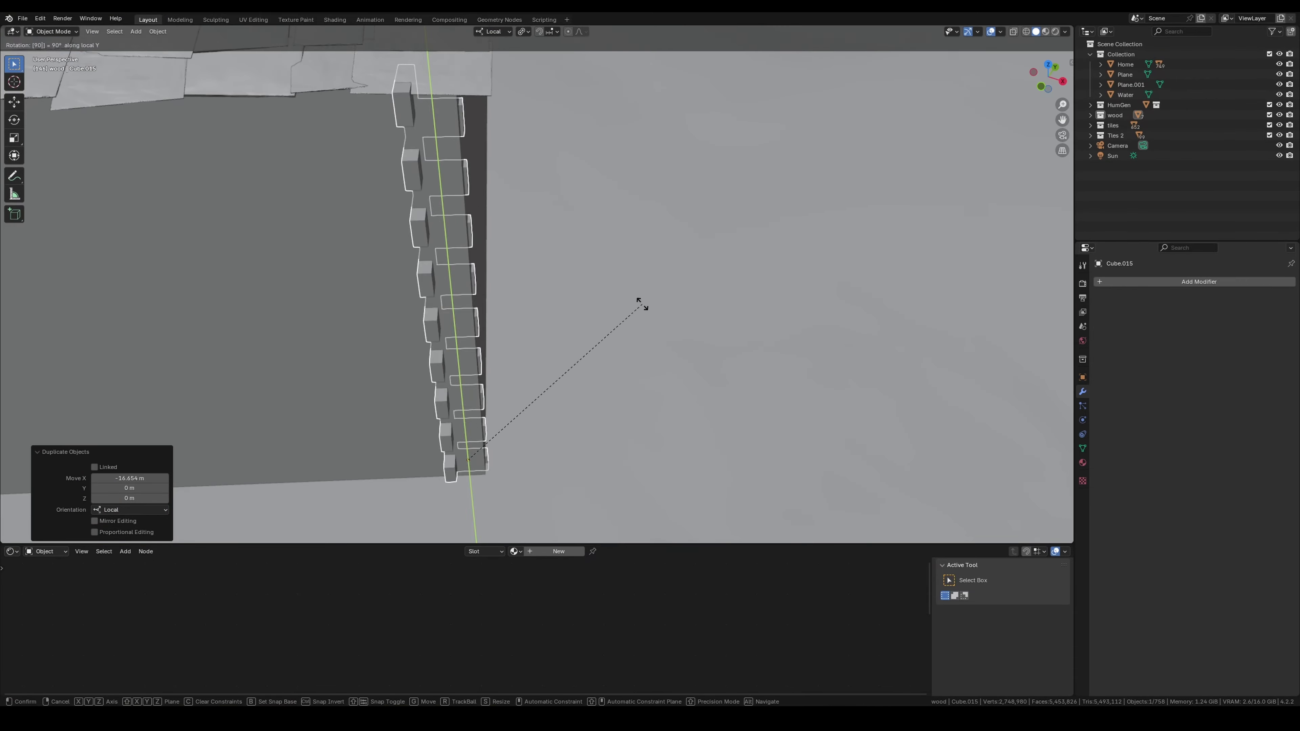
key(2)
key(7)
key(0)
key(Return)
mouse_move(641, 302)
middle_down()
mouse_move(519, 267)
mouse_move(749, 320)
middle_up()
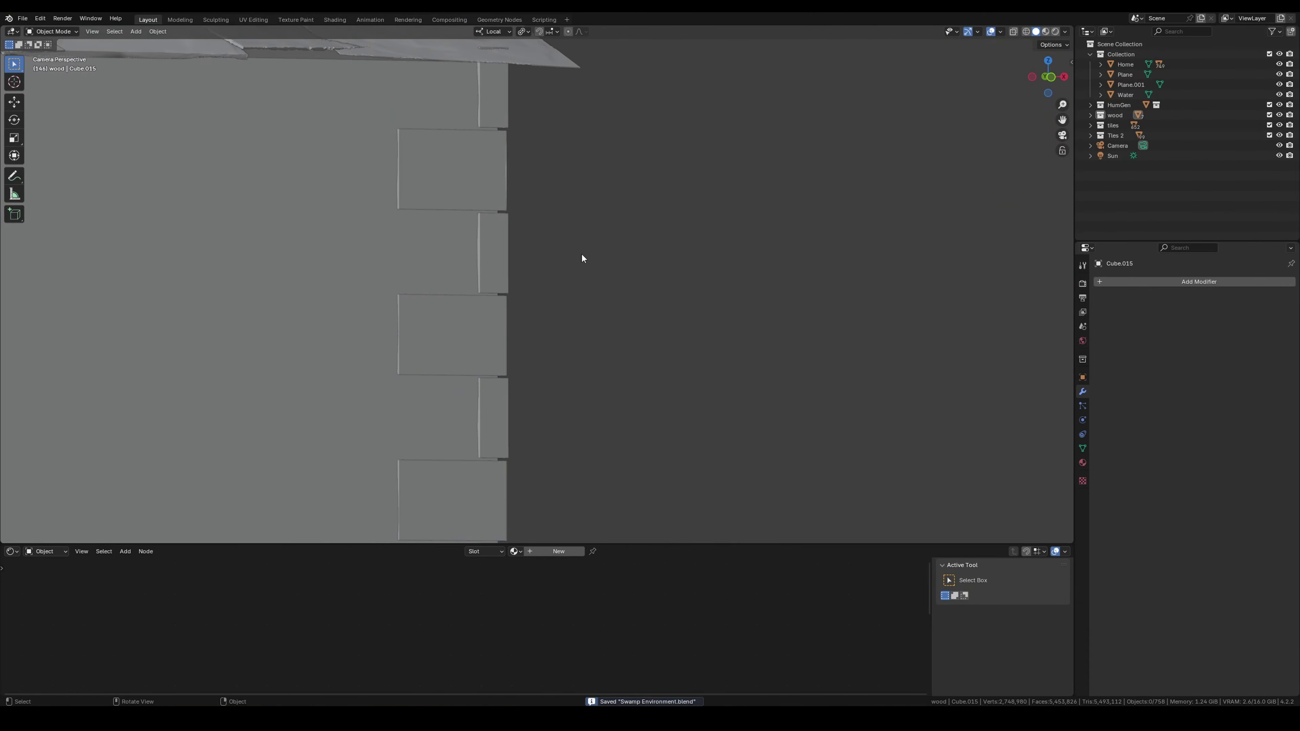
Save, then draw a door-sized cutter box on the house wall, set slightly lower.
key(ctrl+s)
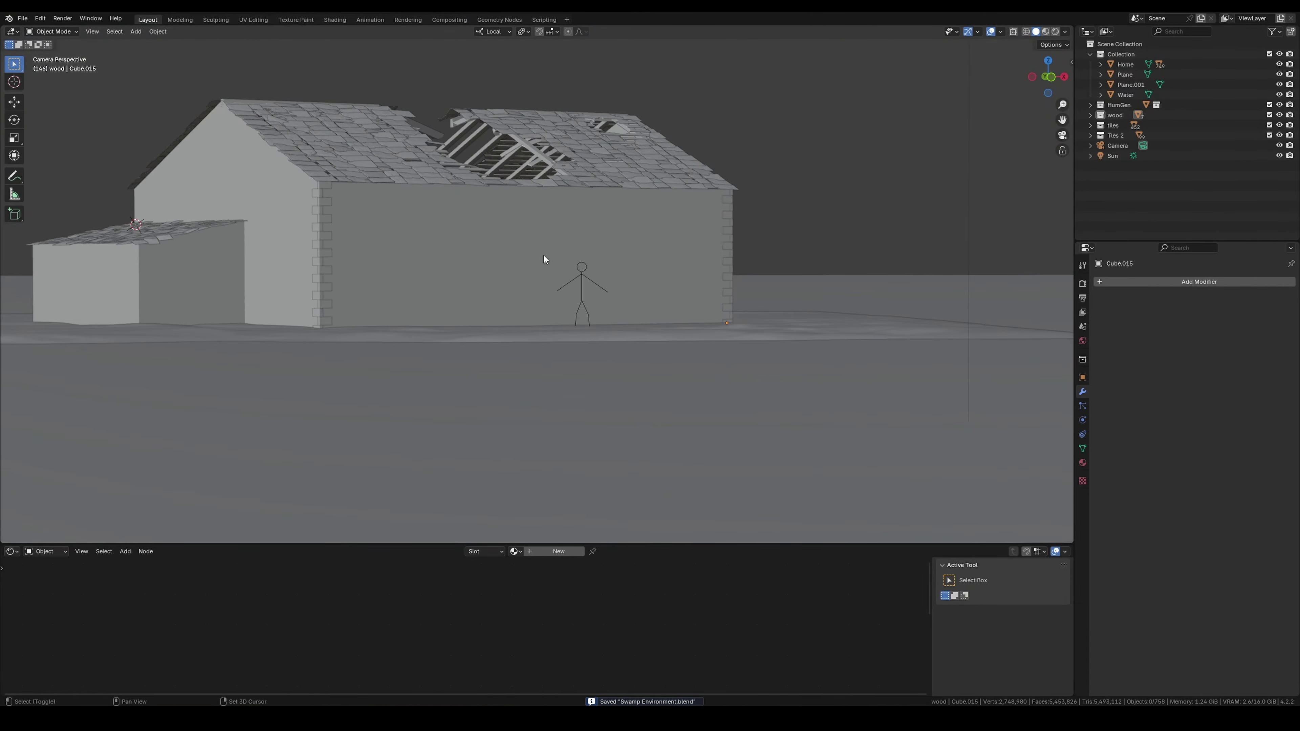
click(544, 259)
key(KP_Decimal)
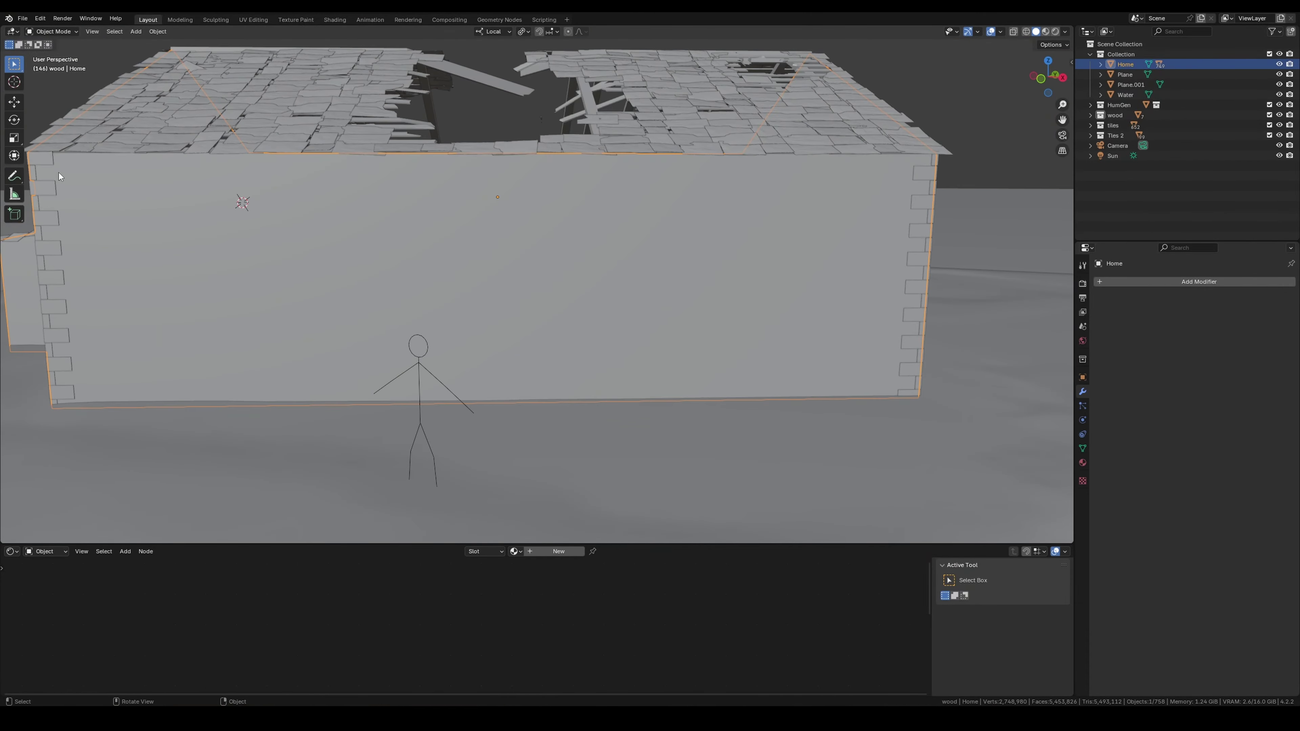
drag(597, 256, 736, 405)
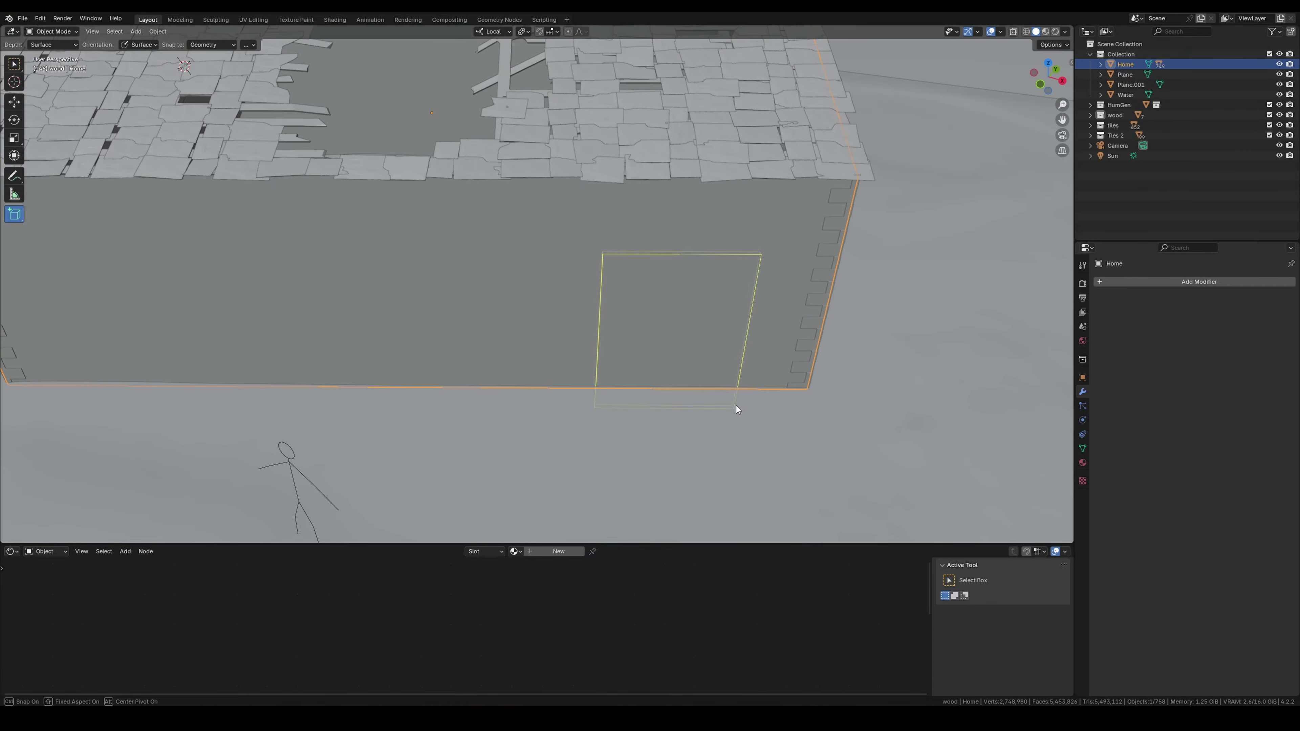
click(736, 404)
key(g)
key(z)
click(749, 379)
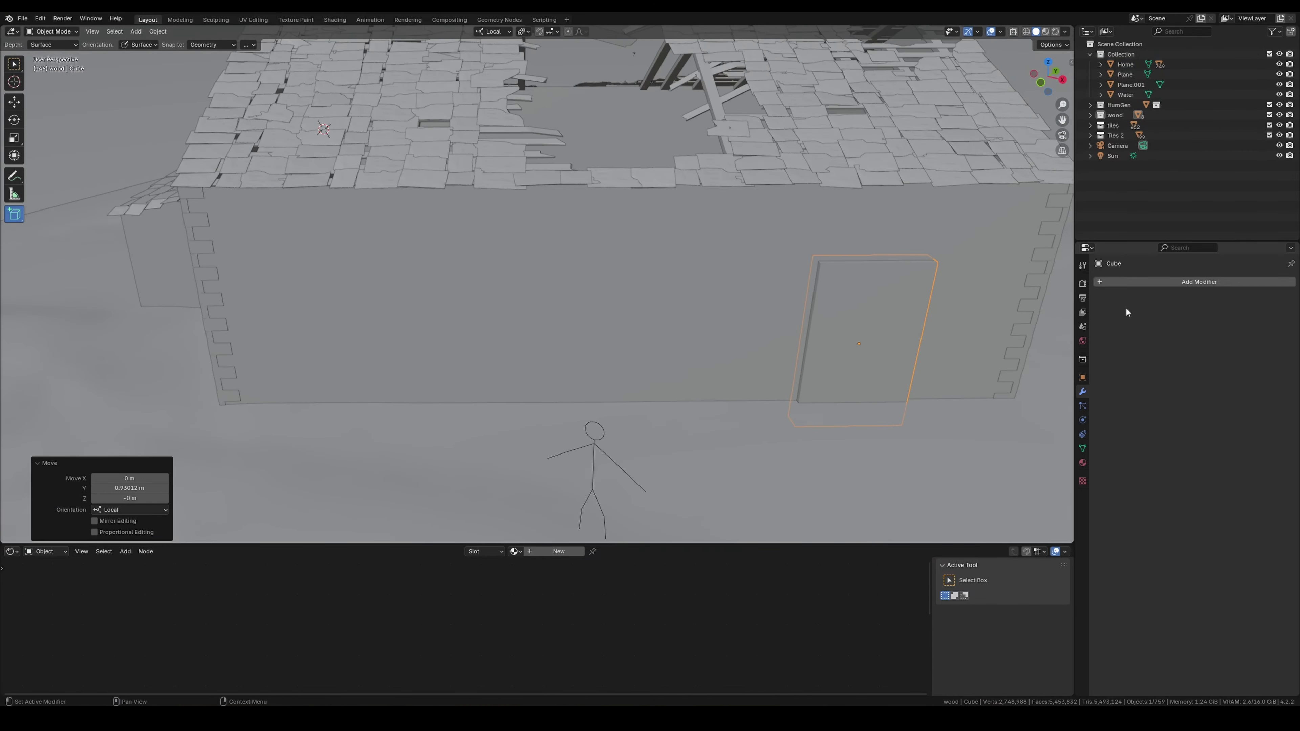
Add a Boolean Difference modifier to the house walls.
click(1126, 64)
click(1199, 282)
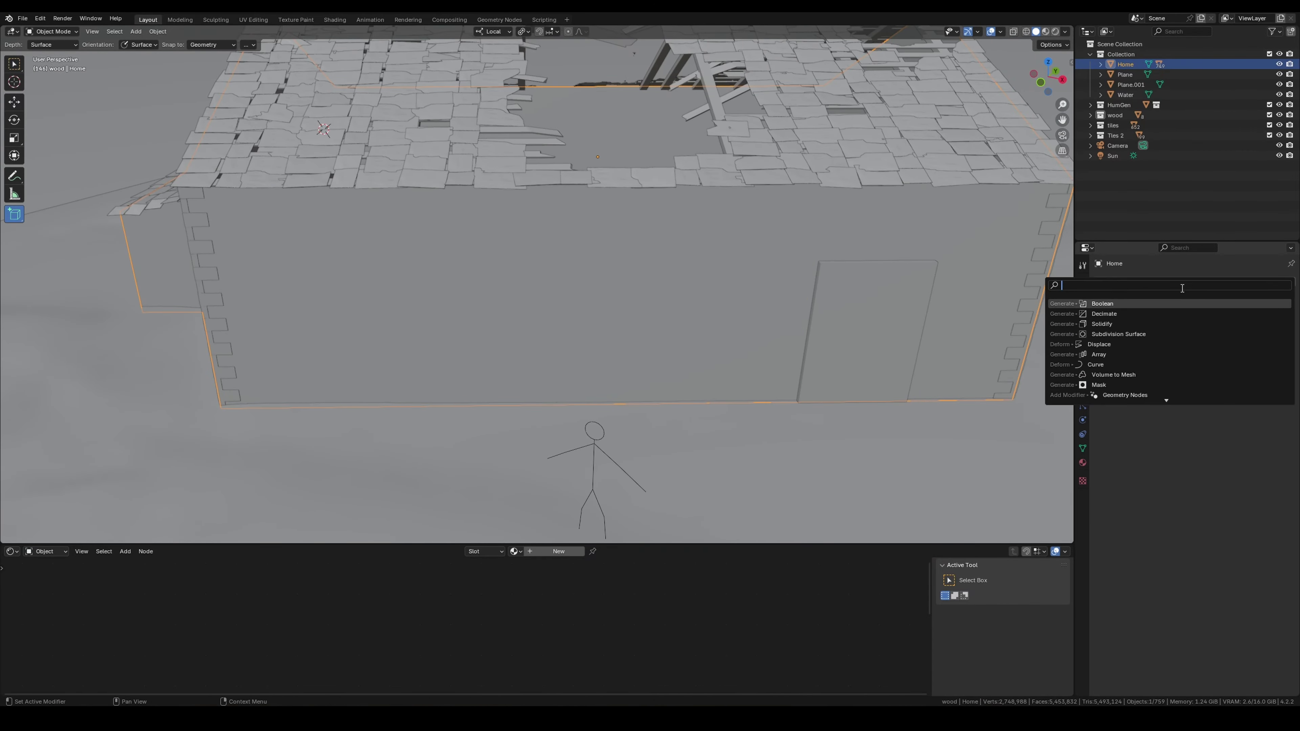
click(1182, 332)
In Edit Mode, duplicate the cutter's door shape, then shrink and raise the copy into a window.
click(895, 313)
key(Tab)
key(shift+d)
click(627, 314)
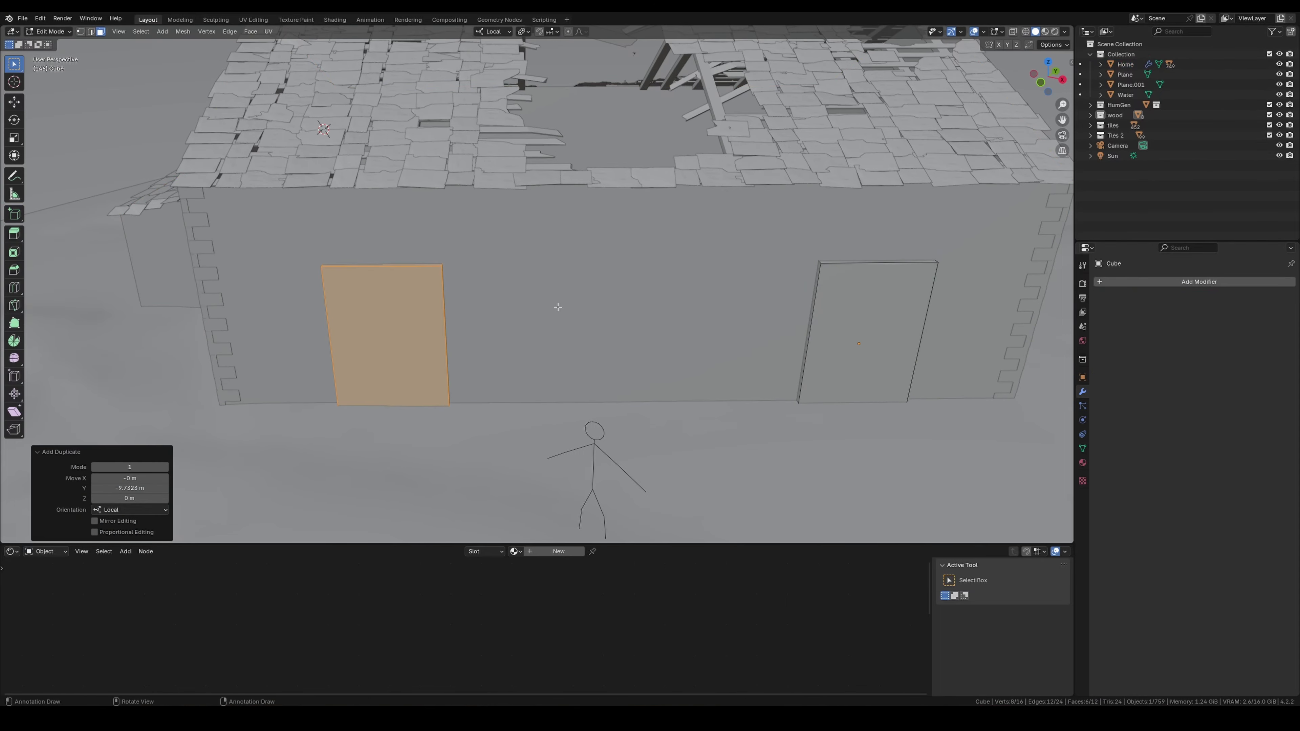
key(shift+d)
key(y)
click(906, 283)
key(s)
key(x)
click(741, 282)
key(g)
key(y)
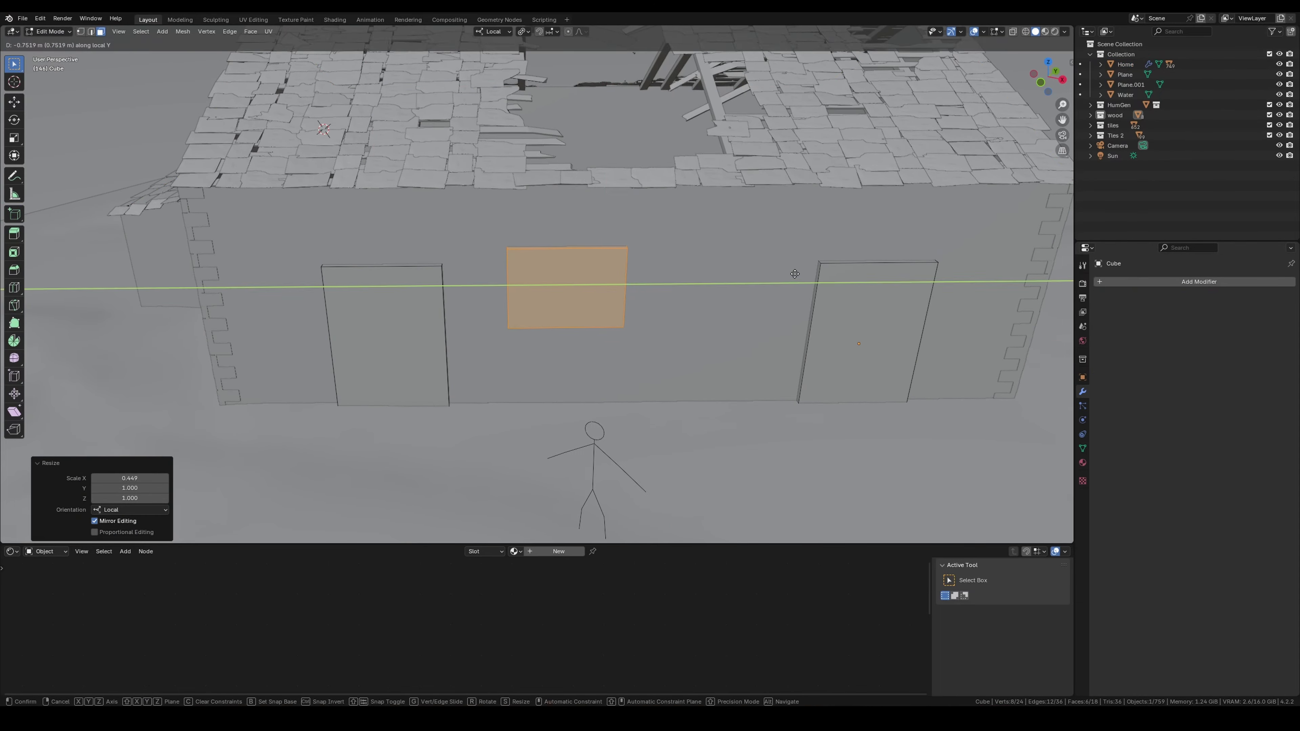
click(731, 266)
Rotate the left door shape 90 degrees on X and slide it onto the side wall.
scroll(731, 266, down, 5)
middle_drag(732, 266, 532, 308)
click(531, 306)
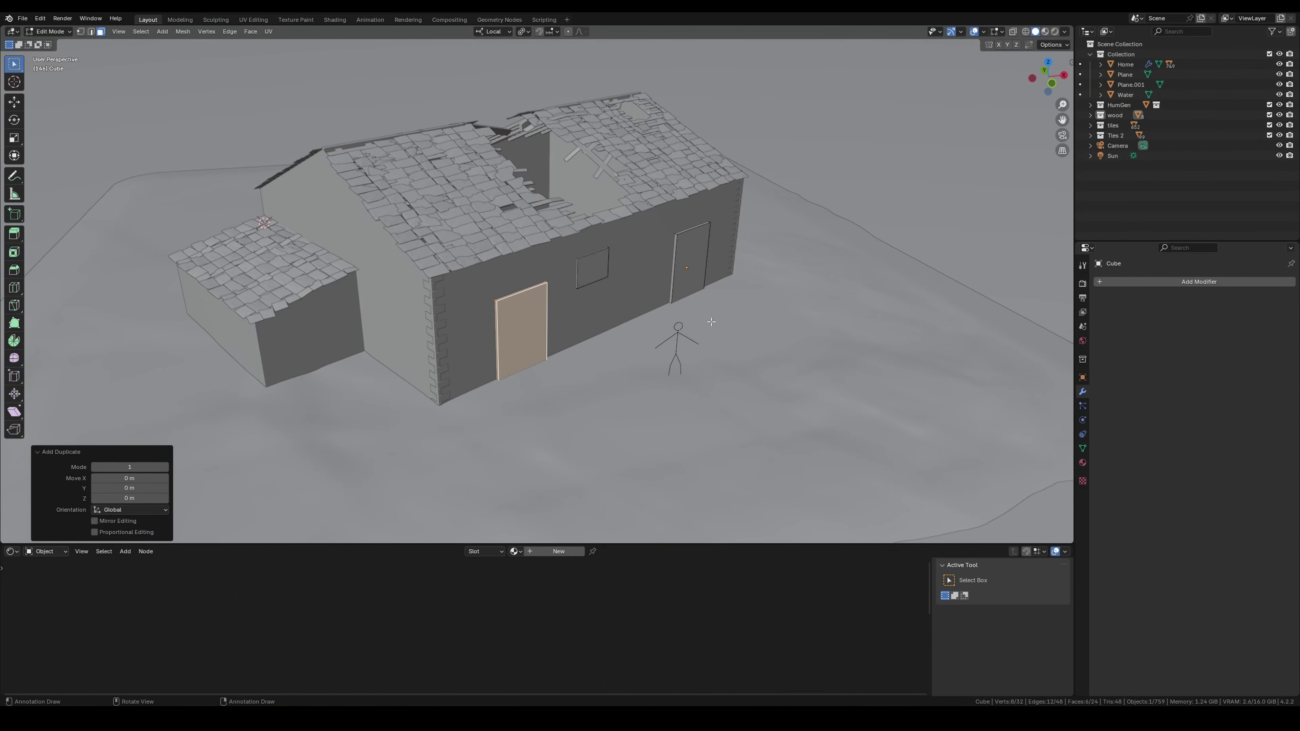
key(r)
key(x)
key(9)
key(0)
key(Return)
key(g)
key(y)
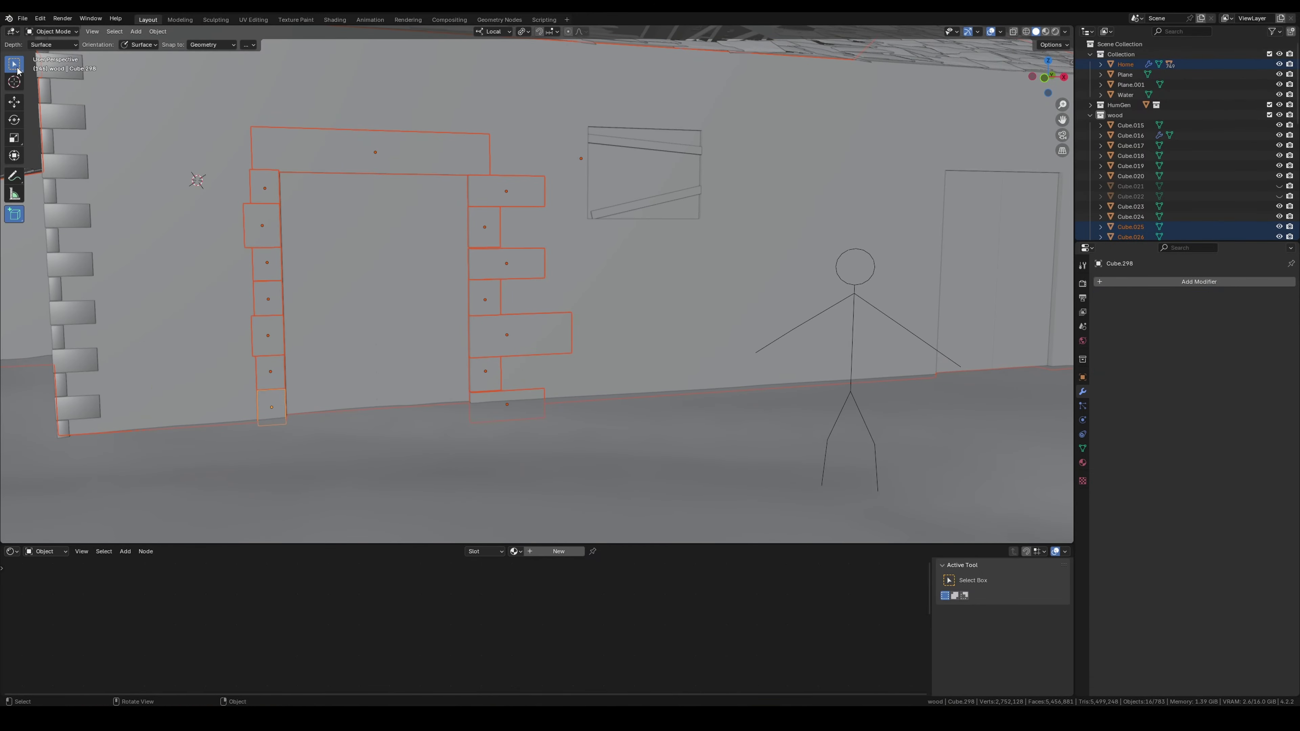
Duplicate the door-frame planks and position them along X around the wall opening.
key(shift+d)
mouse_move(592, 186)
middle_down()
mouse_move(754, 220)
mouse_move(617, 192)
middle_up()
key(g)
key(x)
key(x)
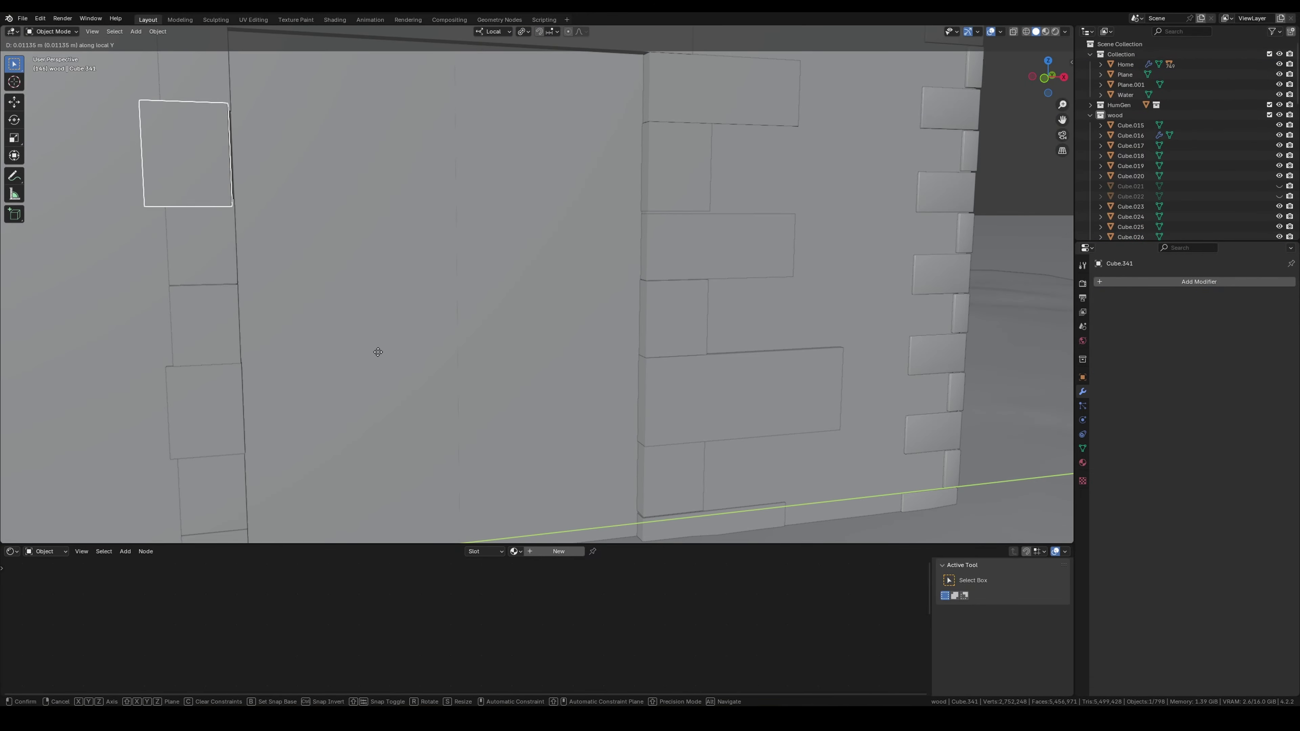
click(377, 359)
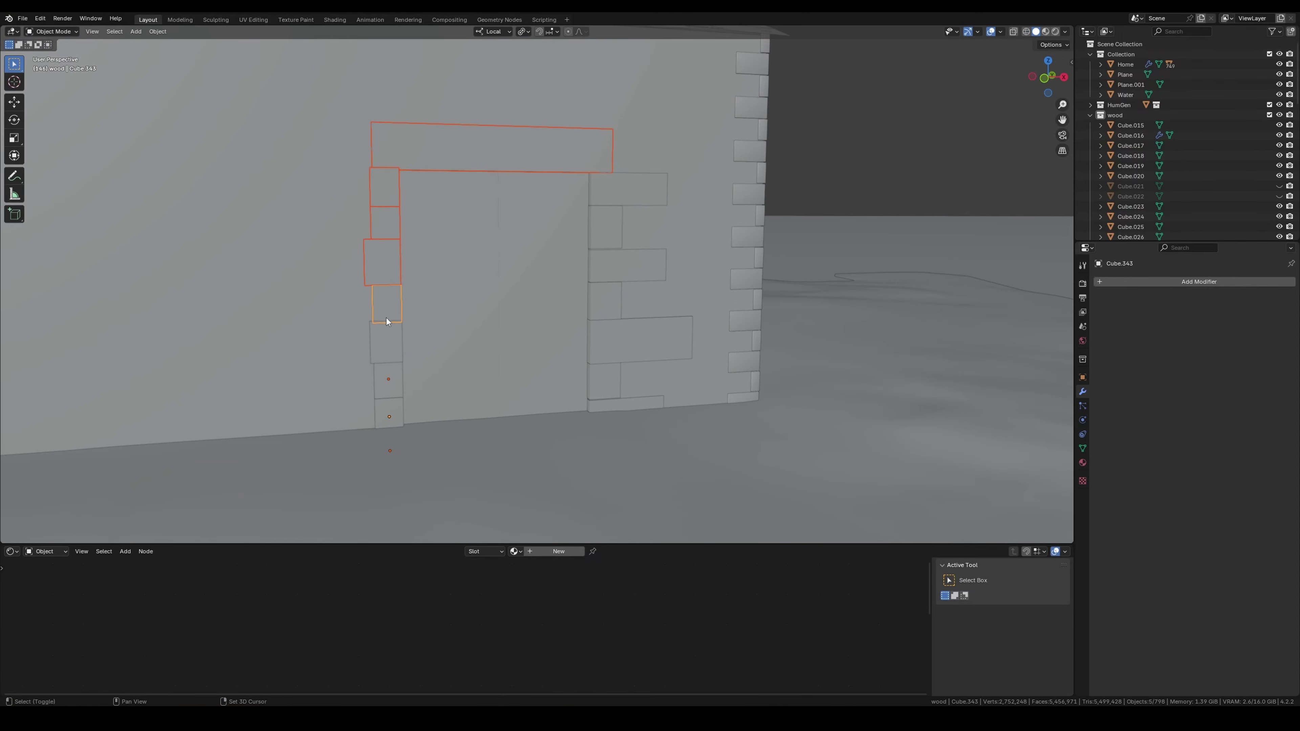
right_click(568, 229)
mouse_move(589, 228)
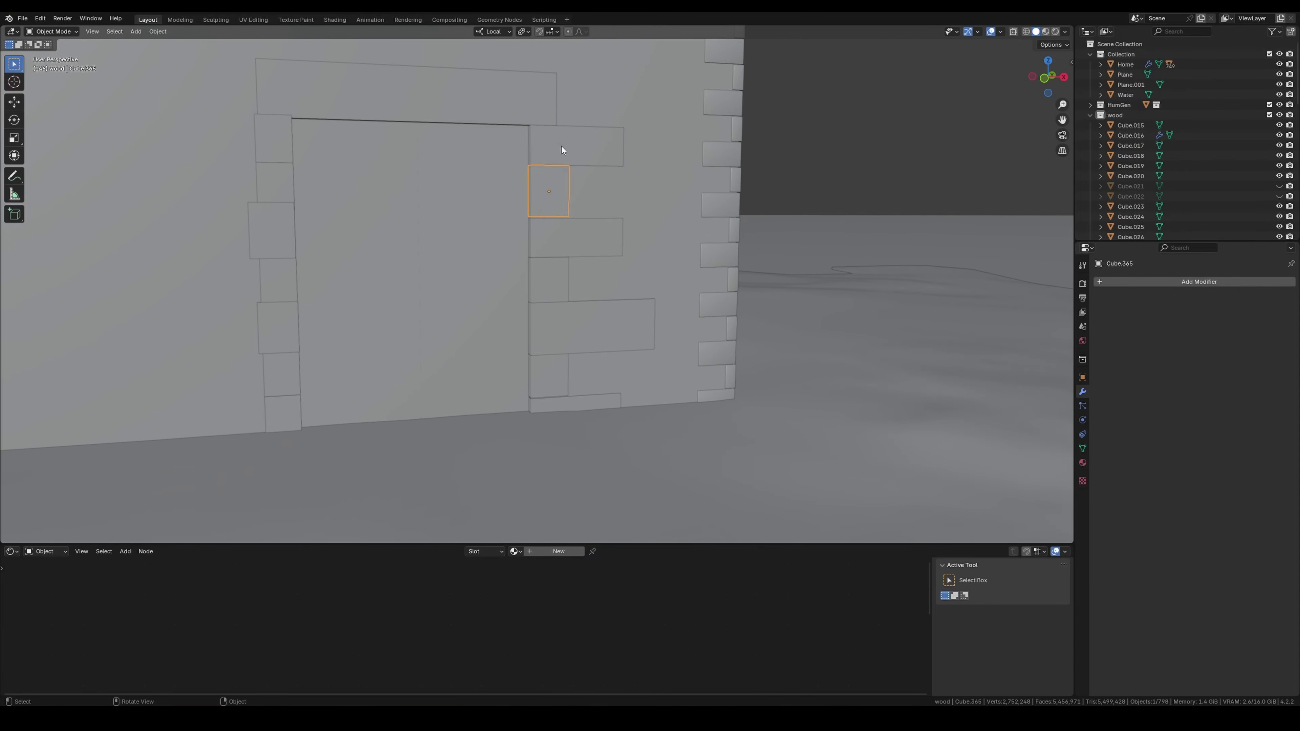
key(g)
key(x)
key(x)
click(560, 212)
Scale a plank along X and copy the frame blocks beside the opening.
key(s)
key(x)
key(x)
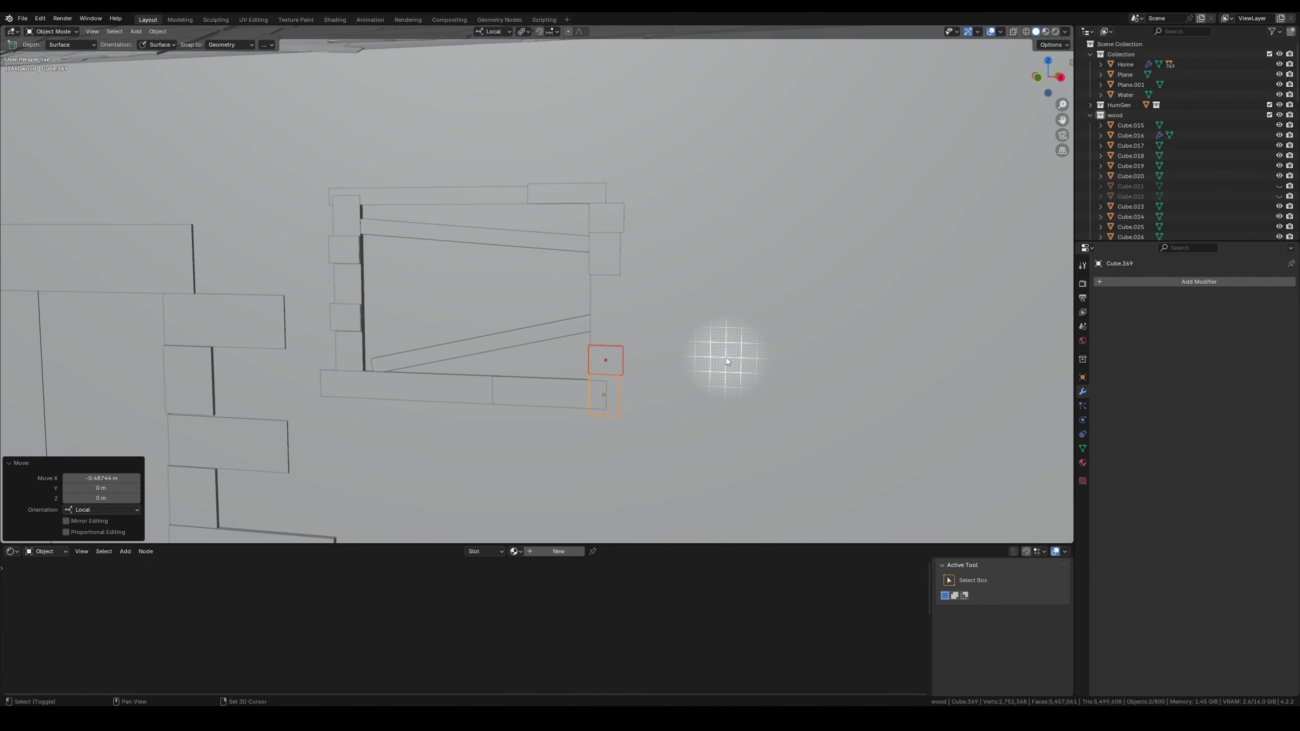
scroll(727, 358, up, 3)
key(shift+d)
key(x)
click(742, 376)
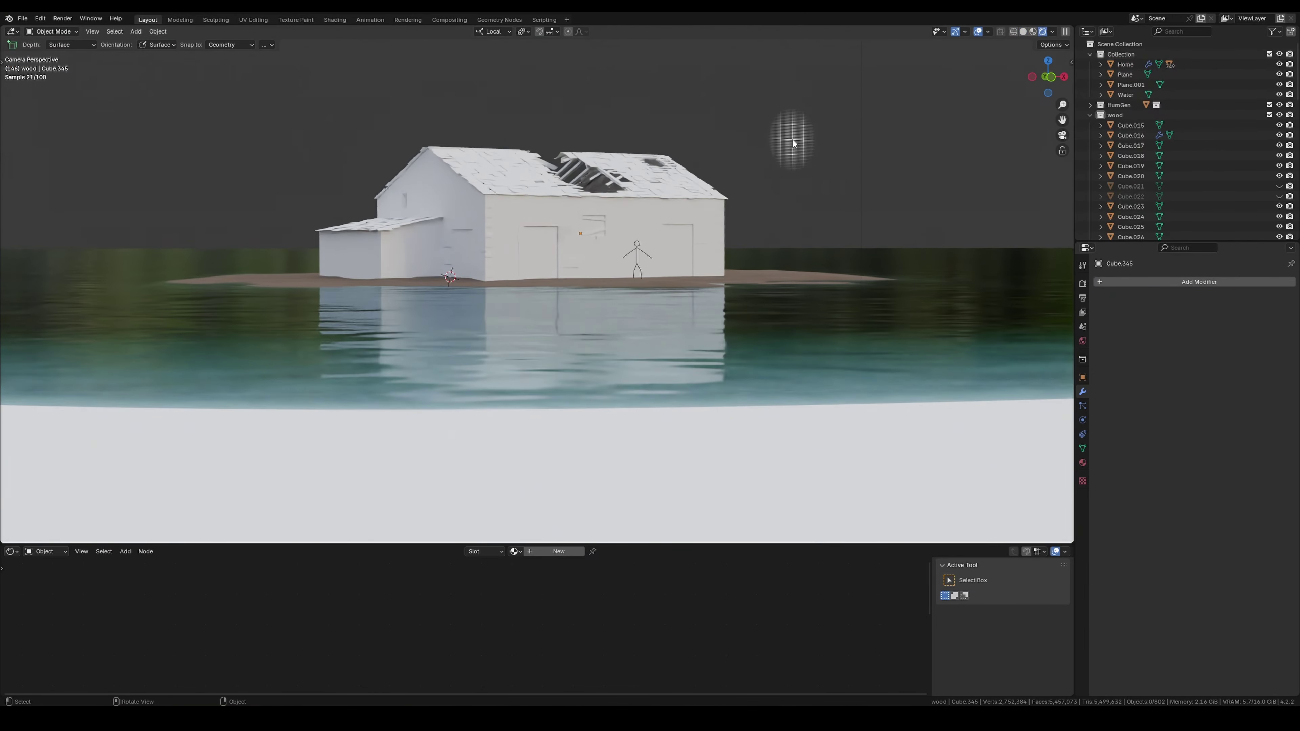
Zoom out and pull up Plane.002's vertices with proportional falloff to form a hill.
scroll(617, 265, down, 2)
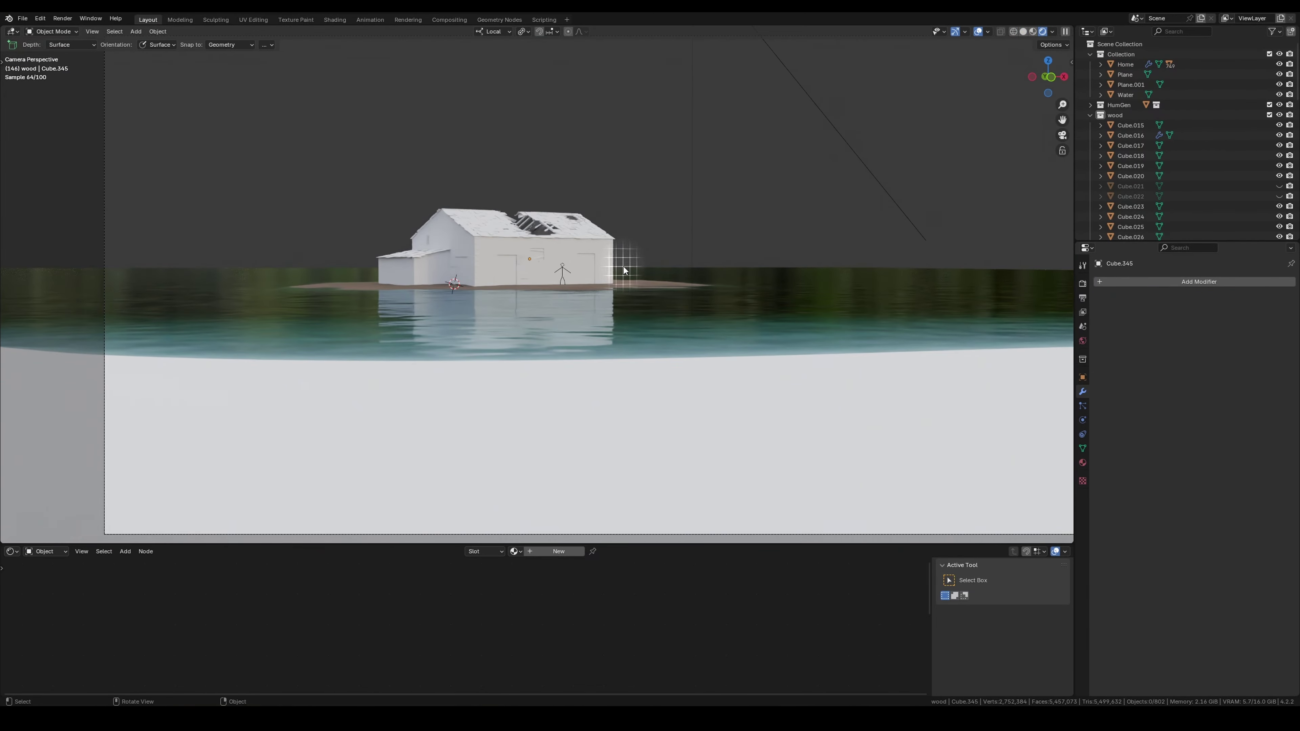
scroll(517, 263, down, 1)
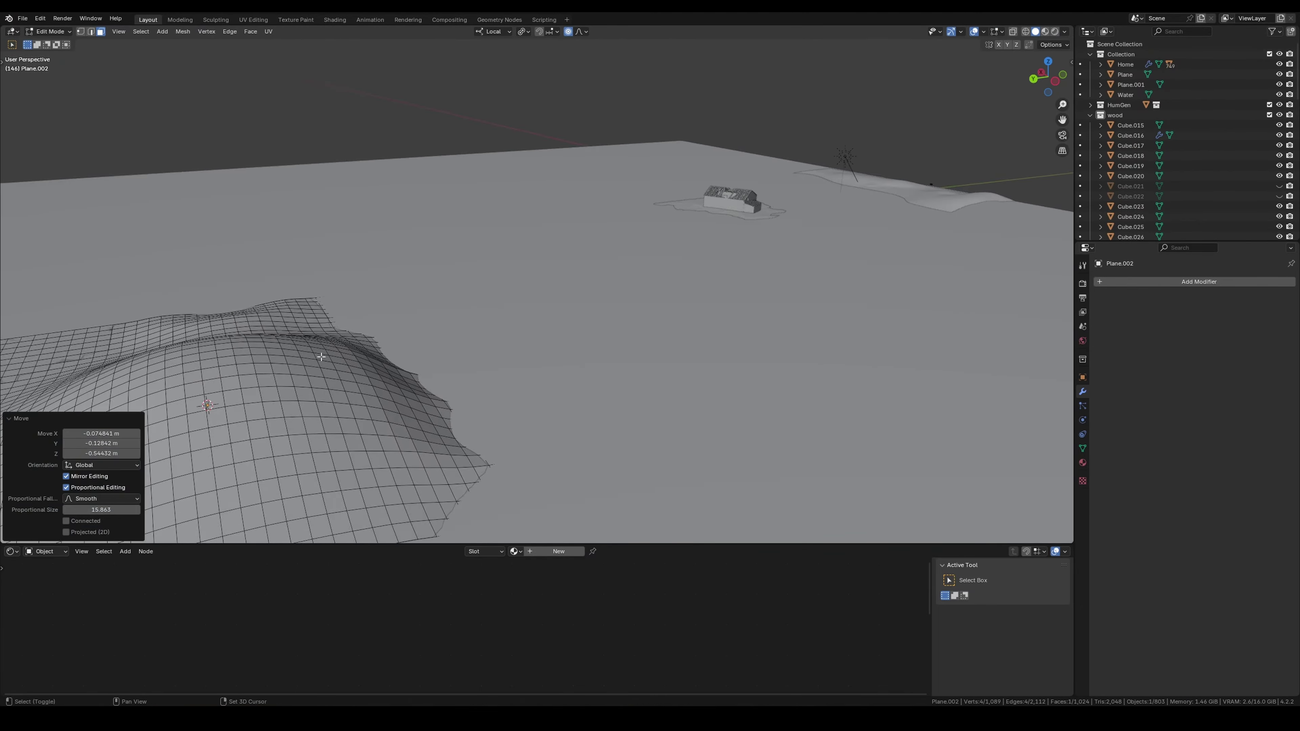
key(g)
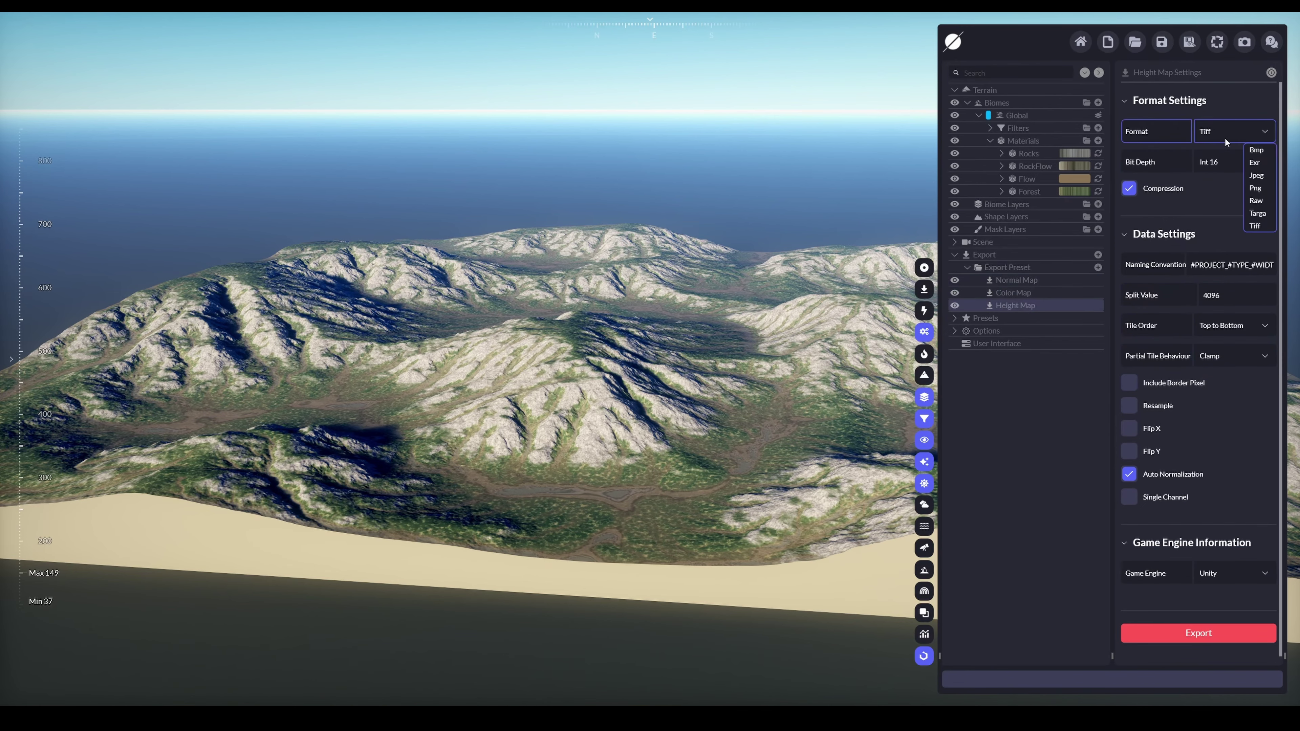
Check the Normal Map export format, then show the Export Preset Settings.
click(1028, 281)
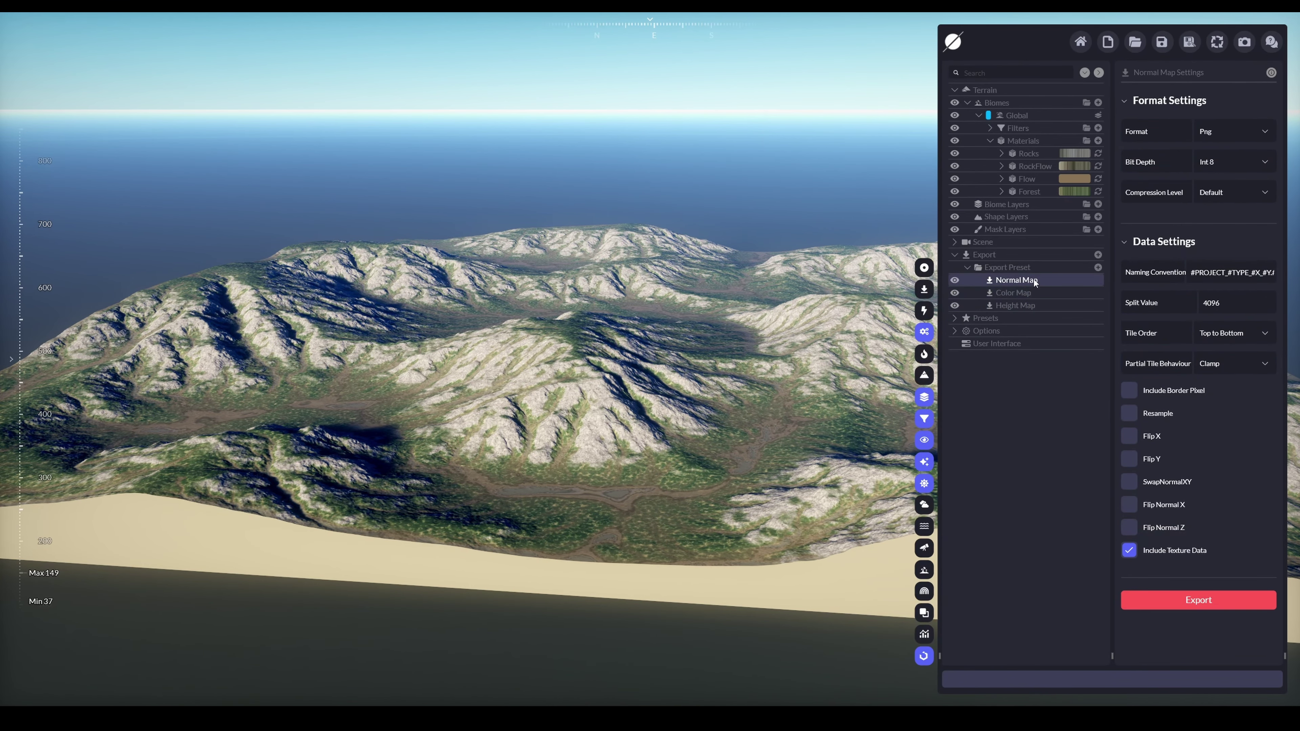
click(1006, 267)
click(1018, 282)
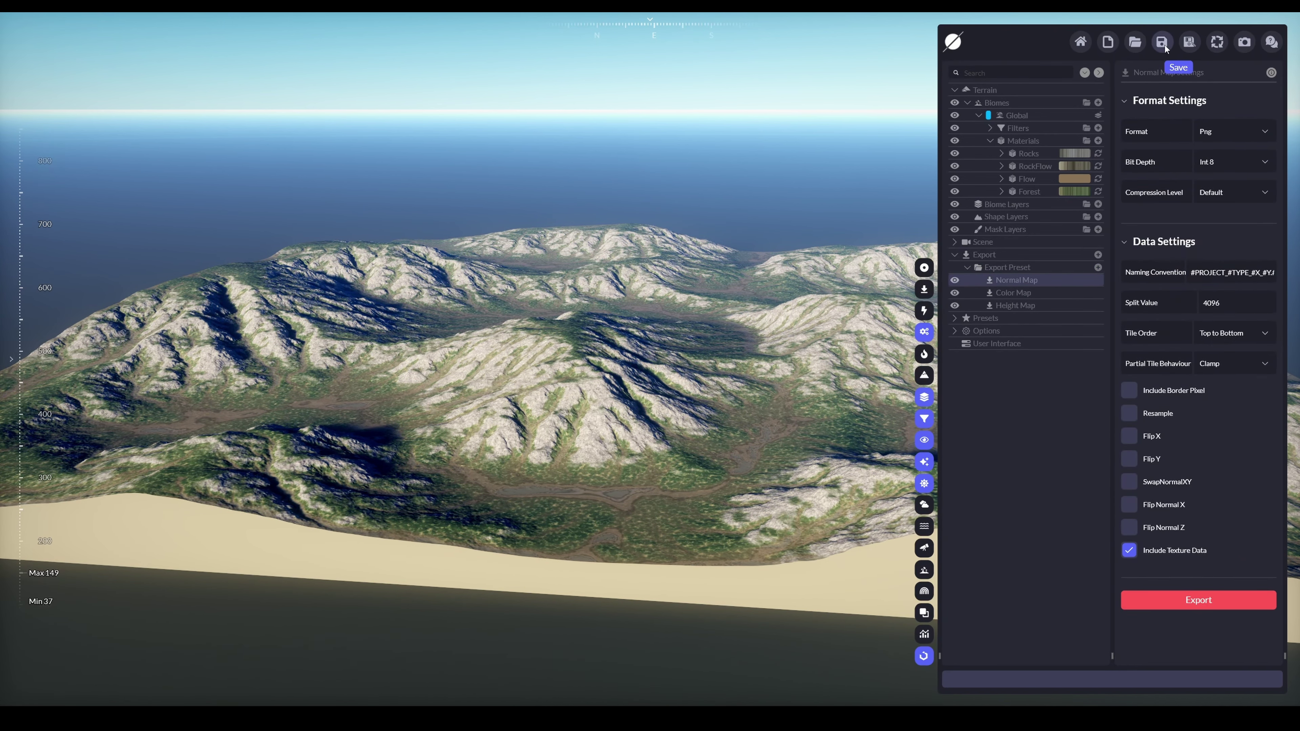
click(1039, 268)
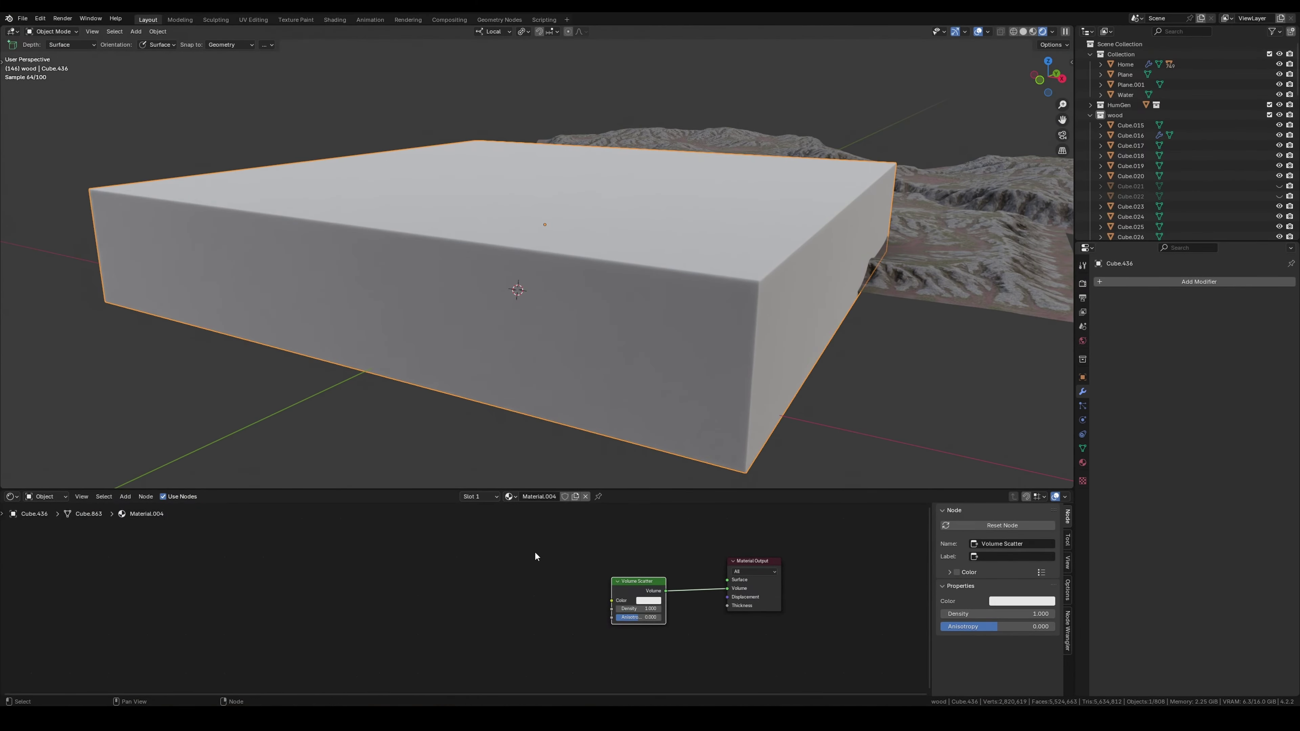
Add Math and Light Path nodes to the fog material and feed Is Camera Ray into Math.
key(shift+a)
click(513, 564)
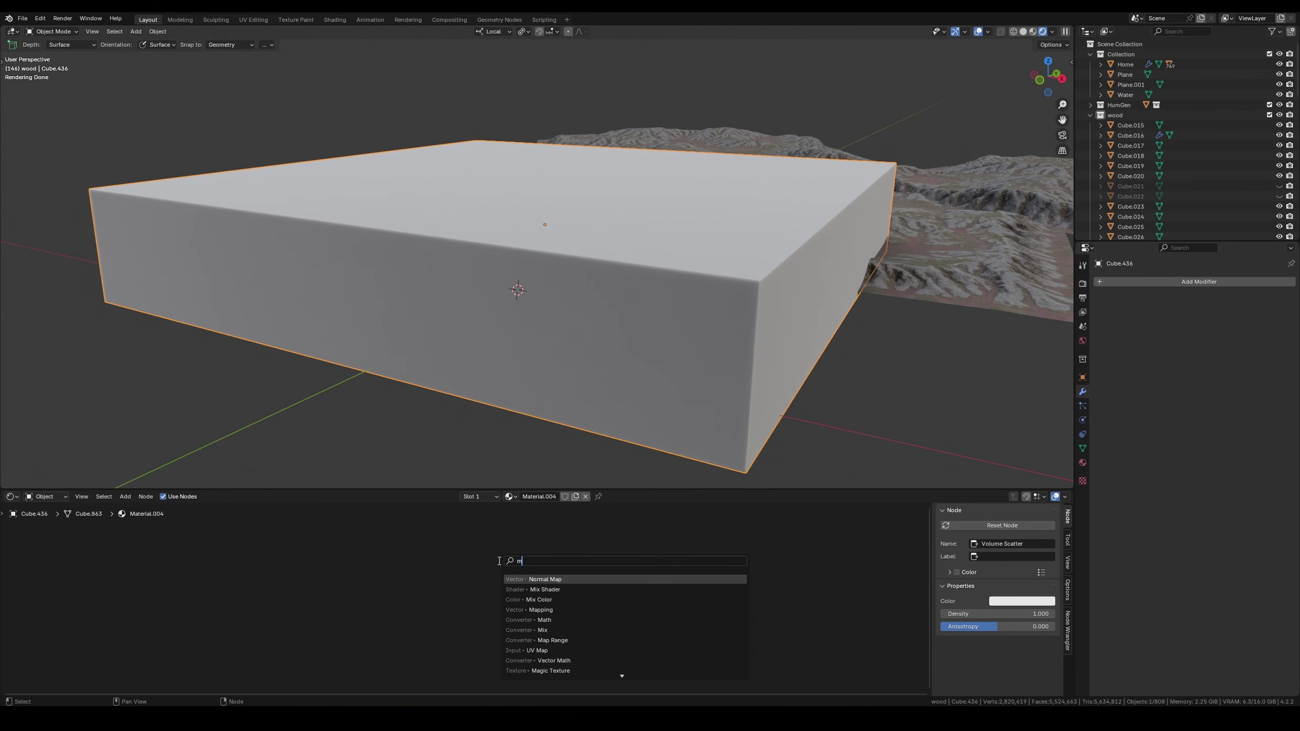
text(ma)
key(Return)
click(480, 586)
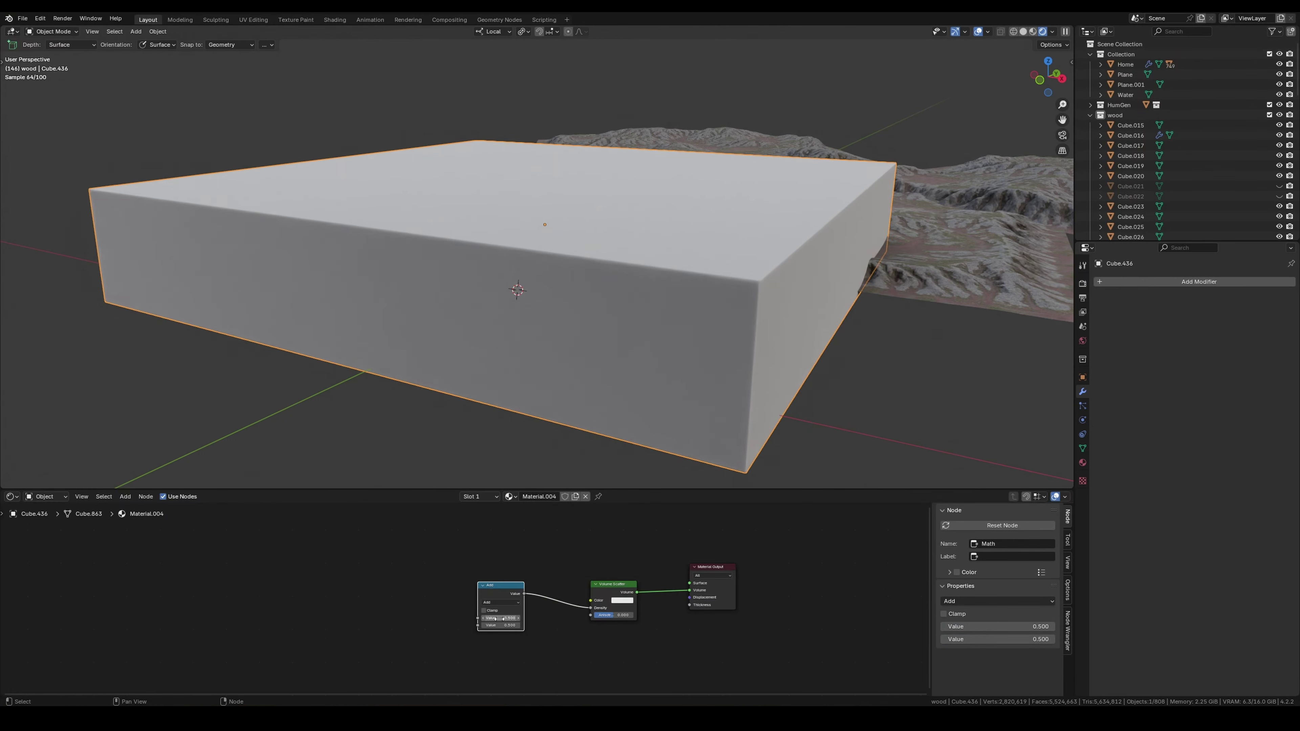
key(Return)
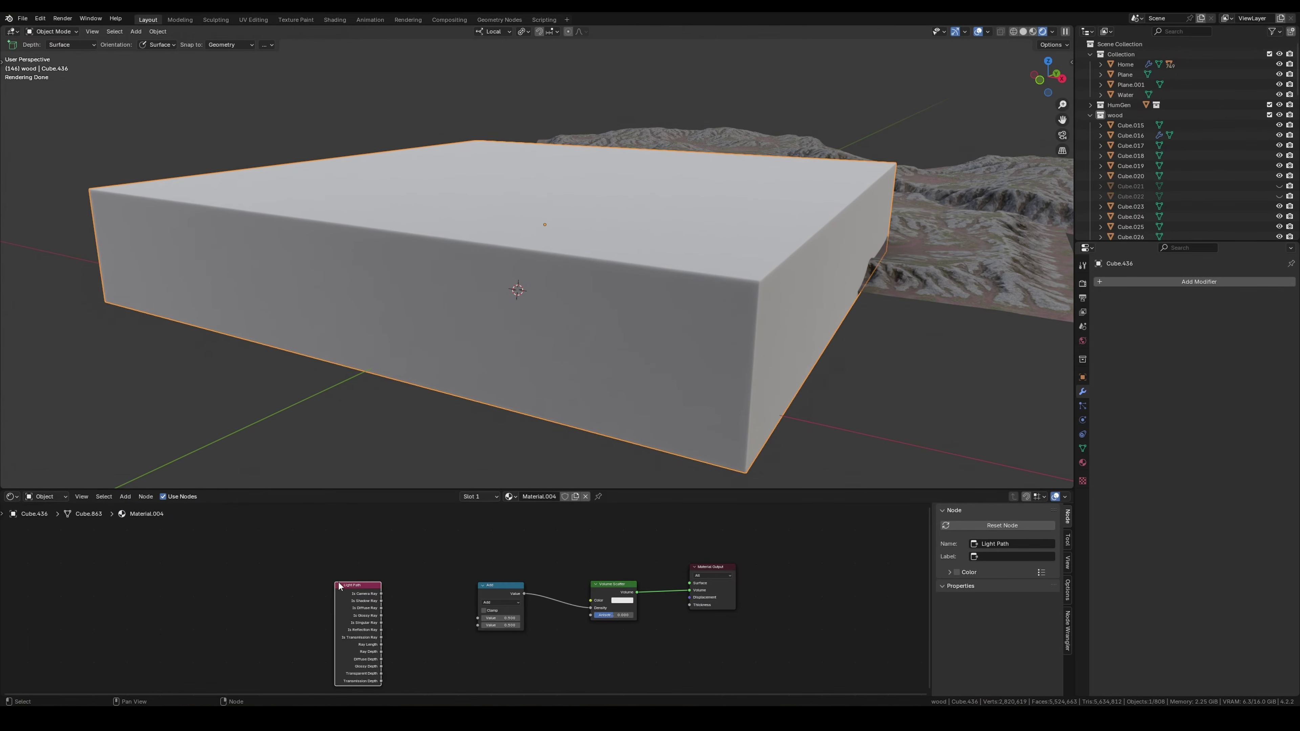
drag(382, 594, 484, 625)
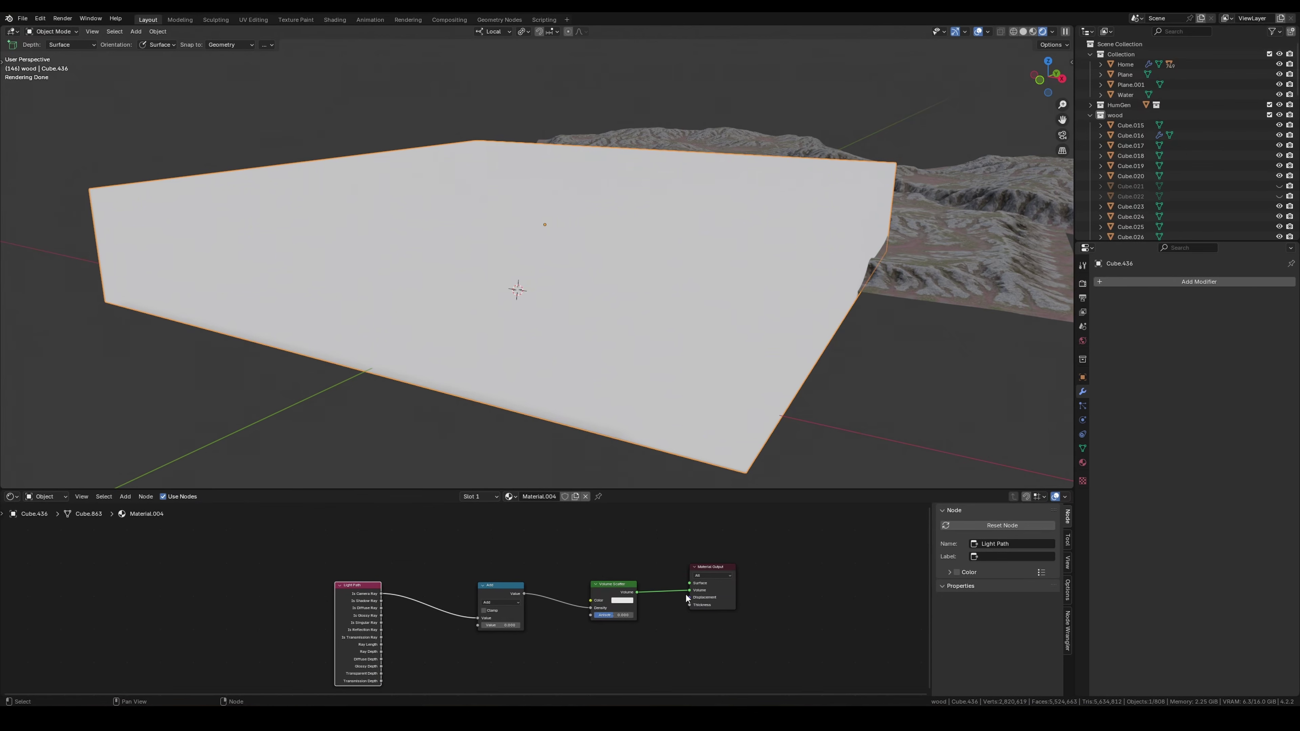
Set Math to Multiply by 0.010 for density and raise Volume Scatter anisotropy to 0.800.
scroll(664, 618, up, 2)
drag(672, 623, 688, 625)
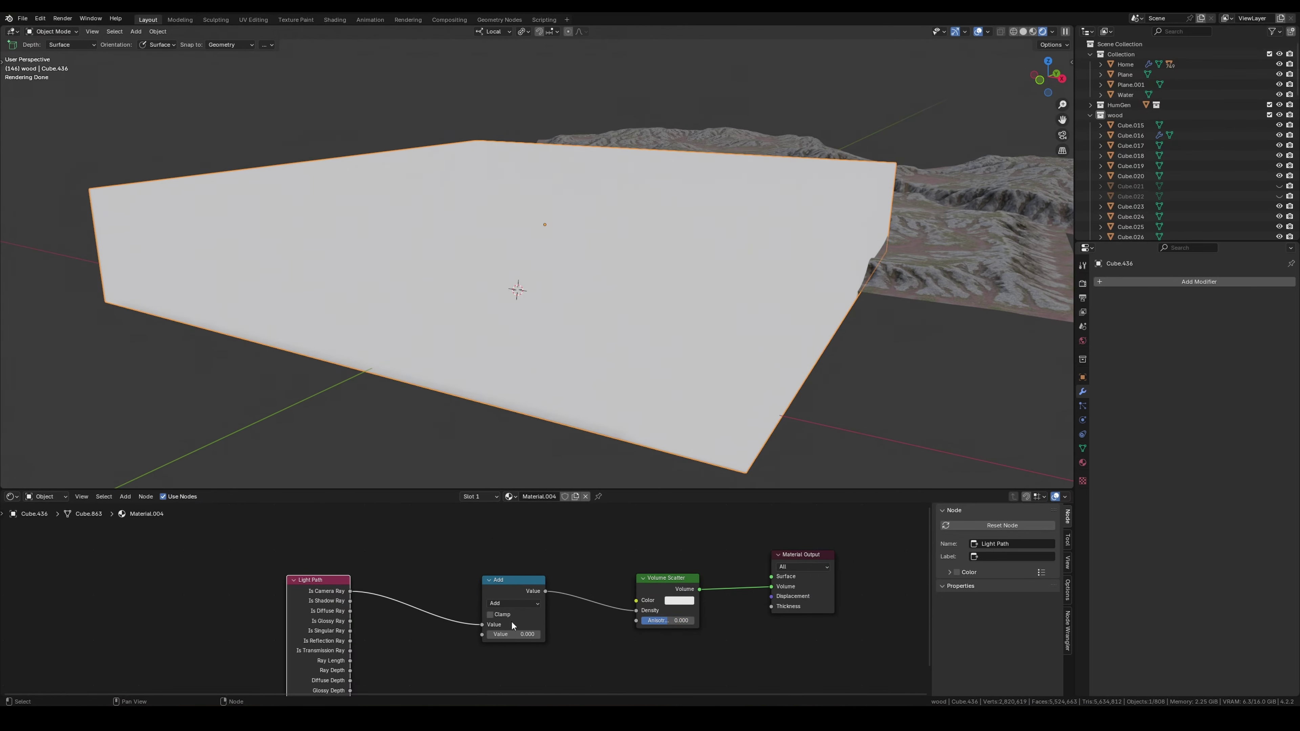
click(512, 603)
click(512, 510)
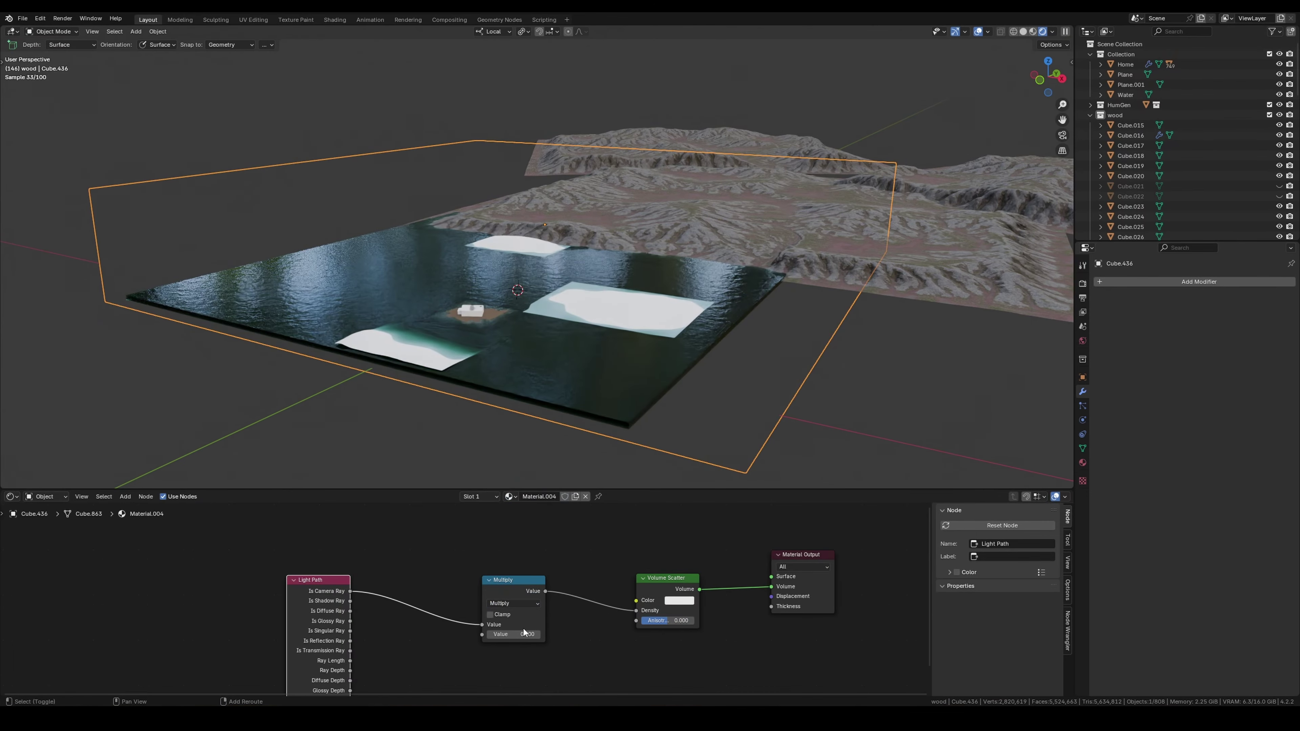
drag(513, 634, 518, 635)
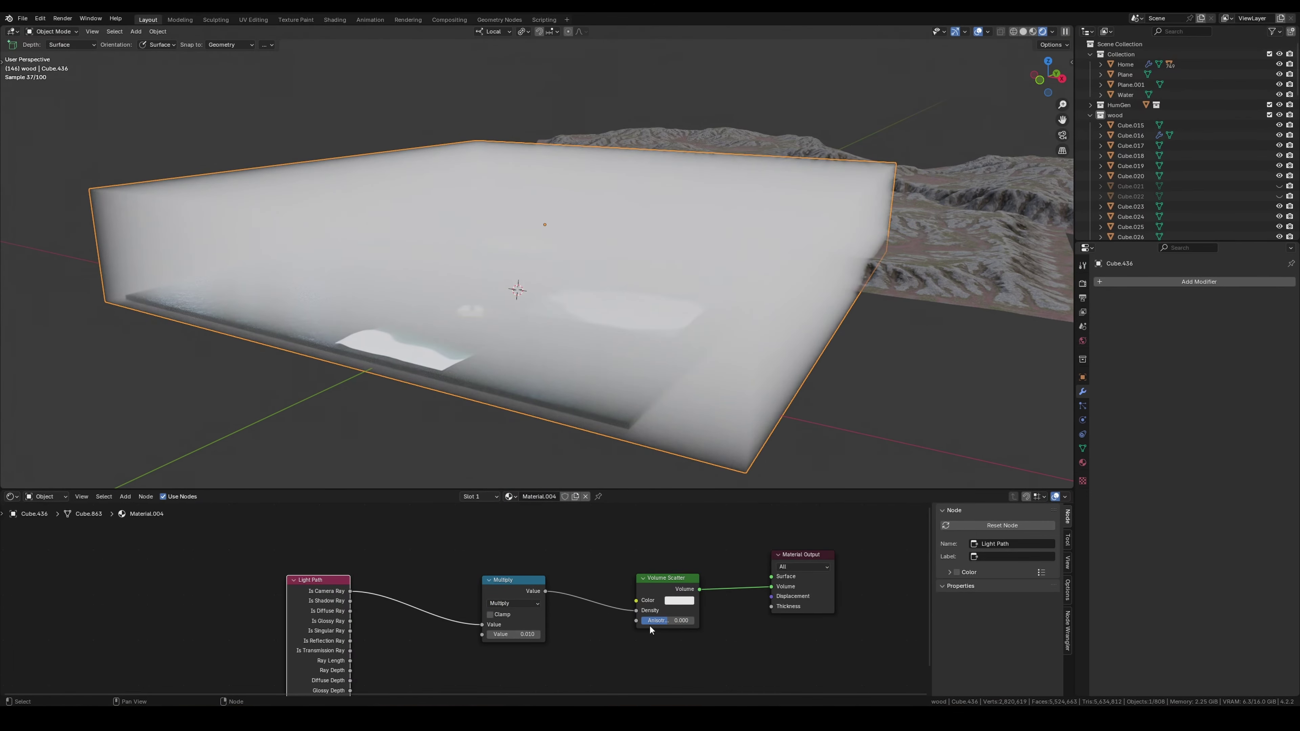
drag(653, 629, 683, 612)
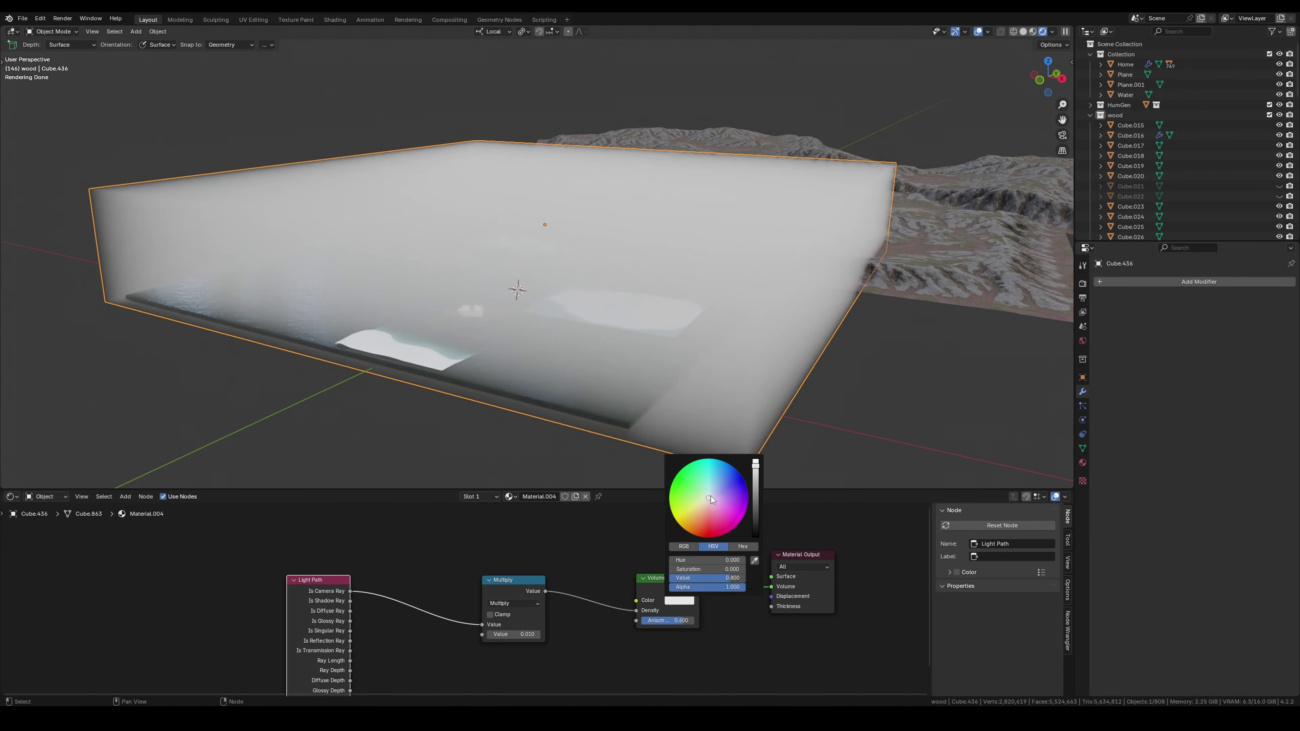
middle_drag(589, 358, 1033, 169)
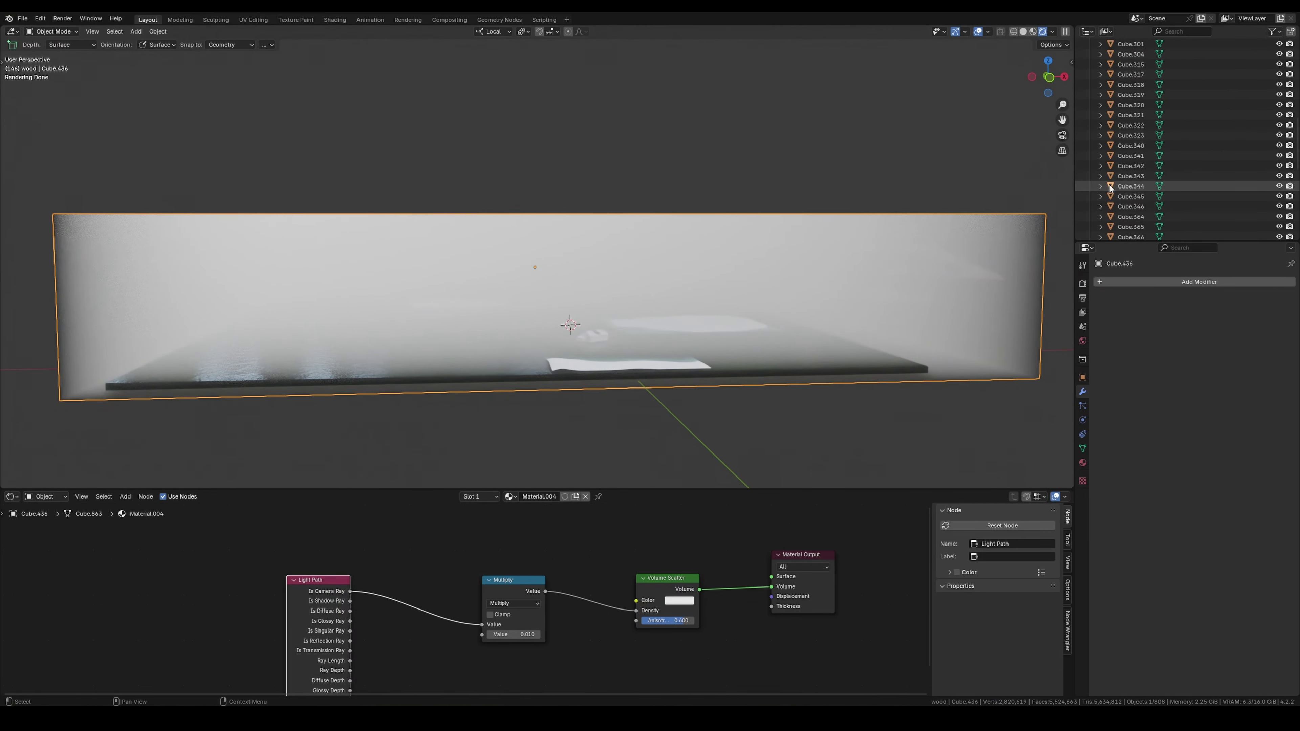
Lower the fog density multiplier to 0.005 and give the world background a dark green colour.
click(1113, 196)
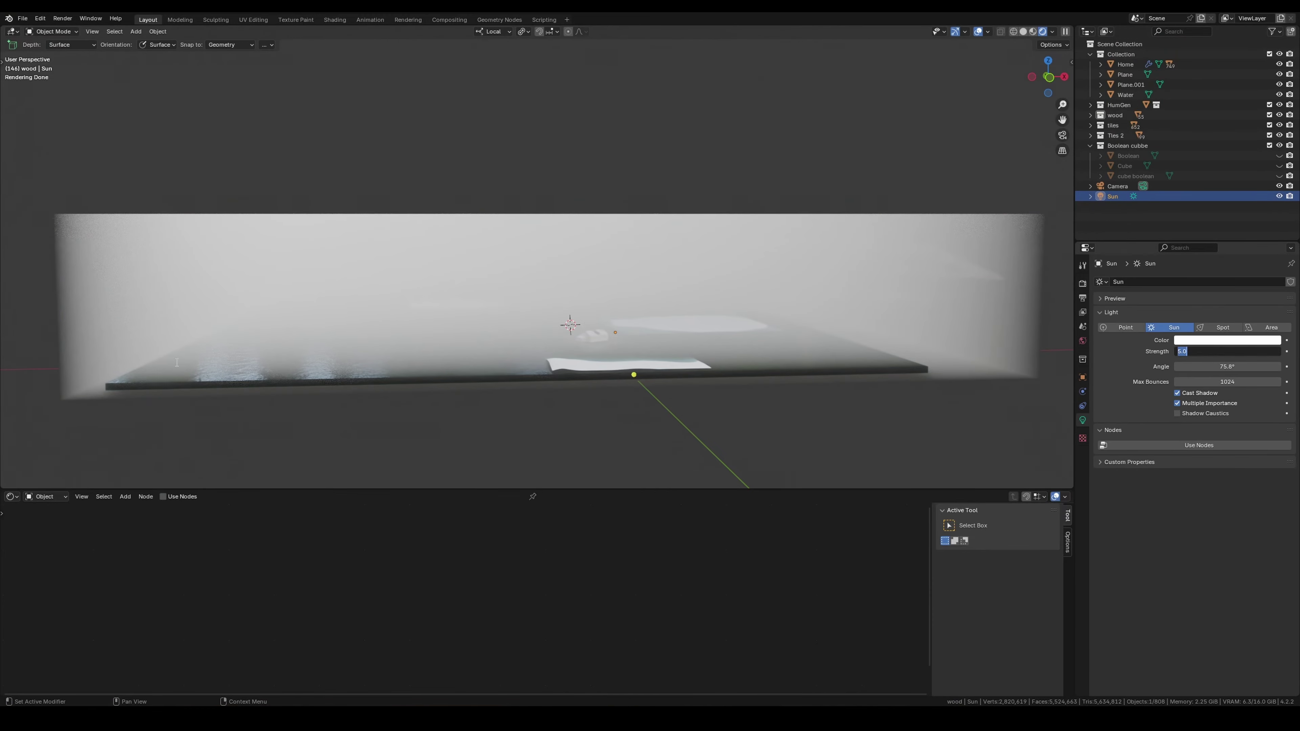
key(KP_0)
scroll(548, 236, up, 3)
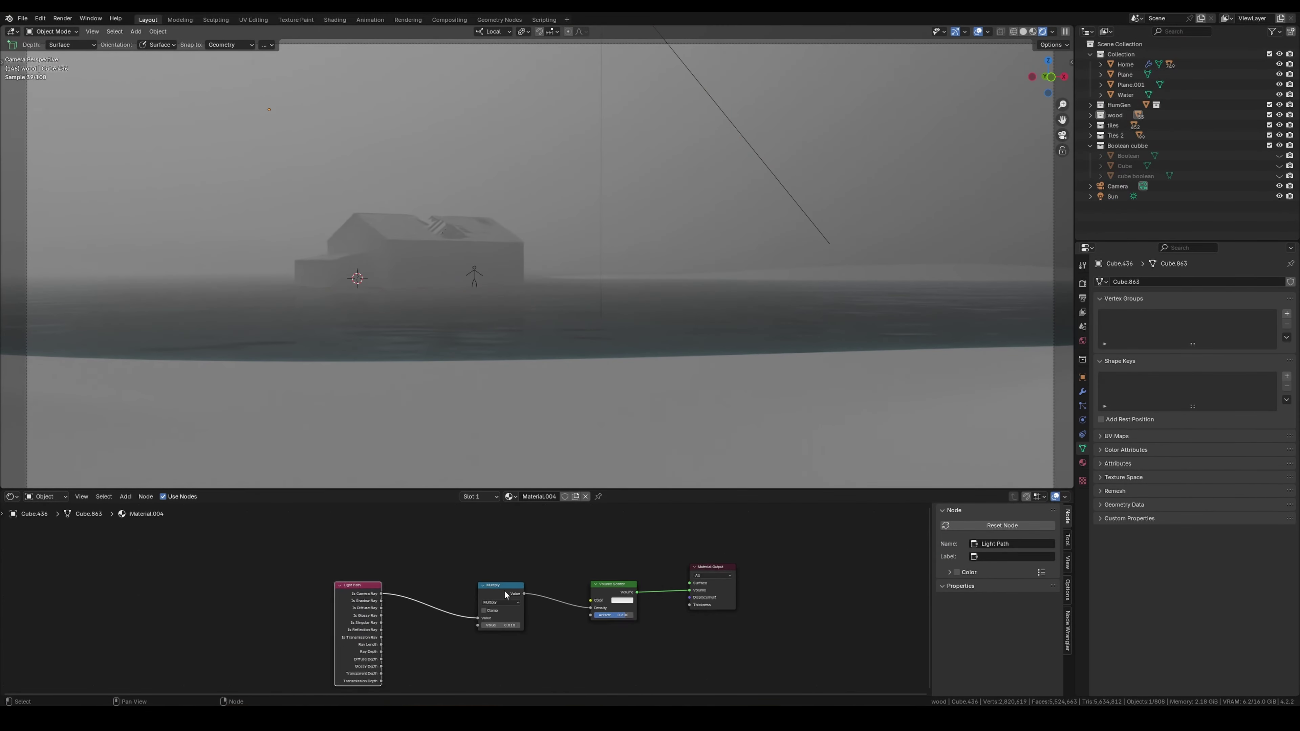
click(530, 633)
text(2)
key(Return)
scroll(537, 246, down, 3)
click(1083, 340)
click(1228, 345)
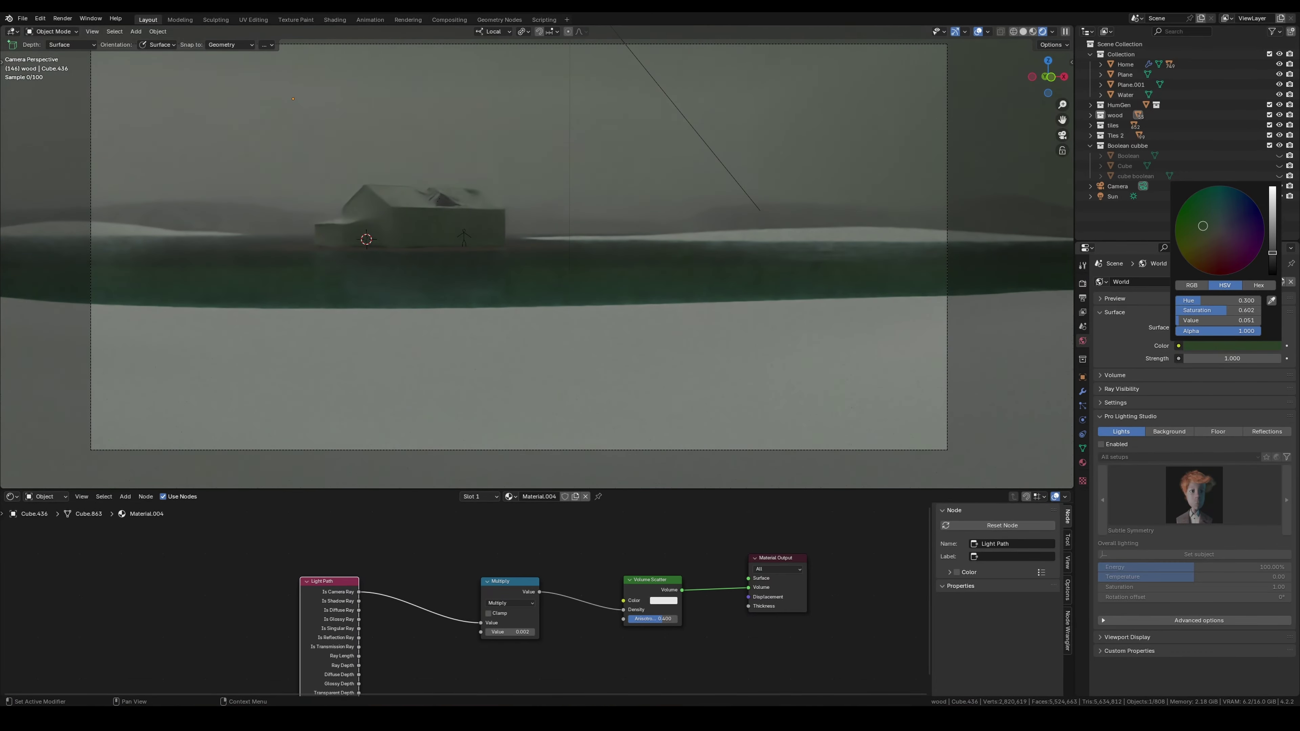
key(ctrl+z)
key(ctrl+z)
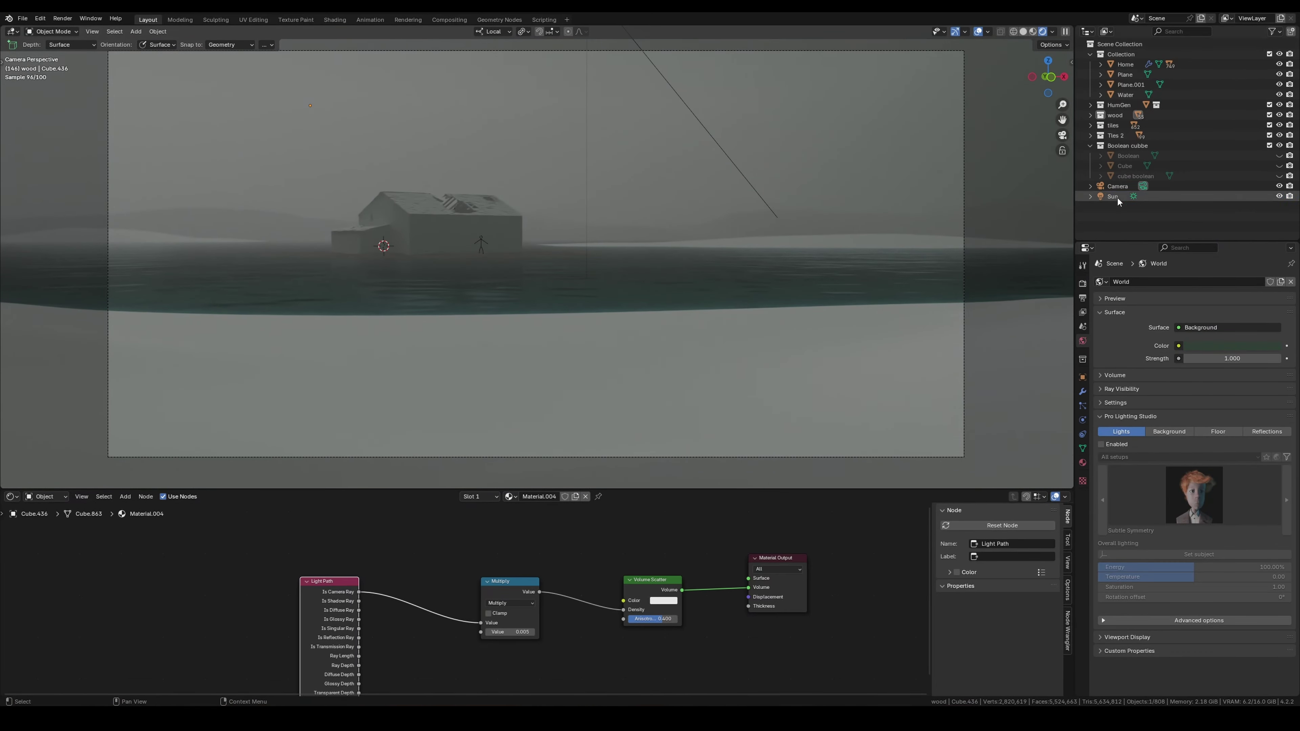
Lower the Sun's strength to 0.610 and set its colour saturation to 0.
click(1116, 197)
click(1083, 419)
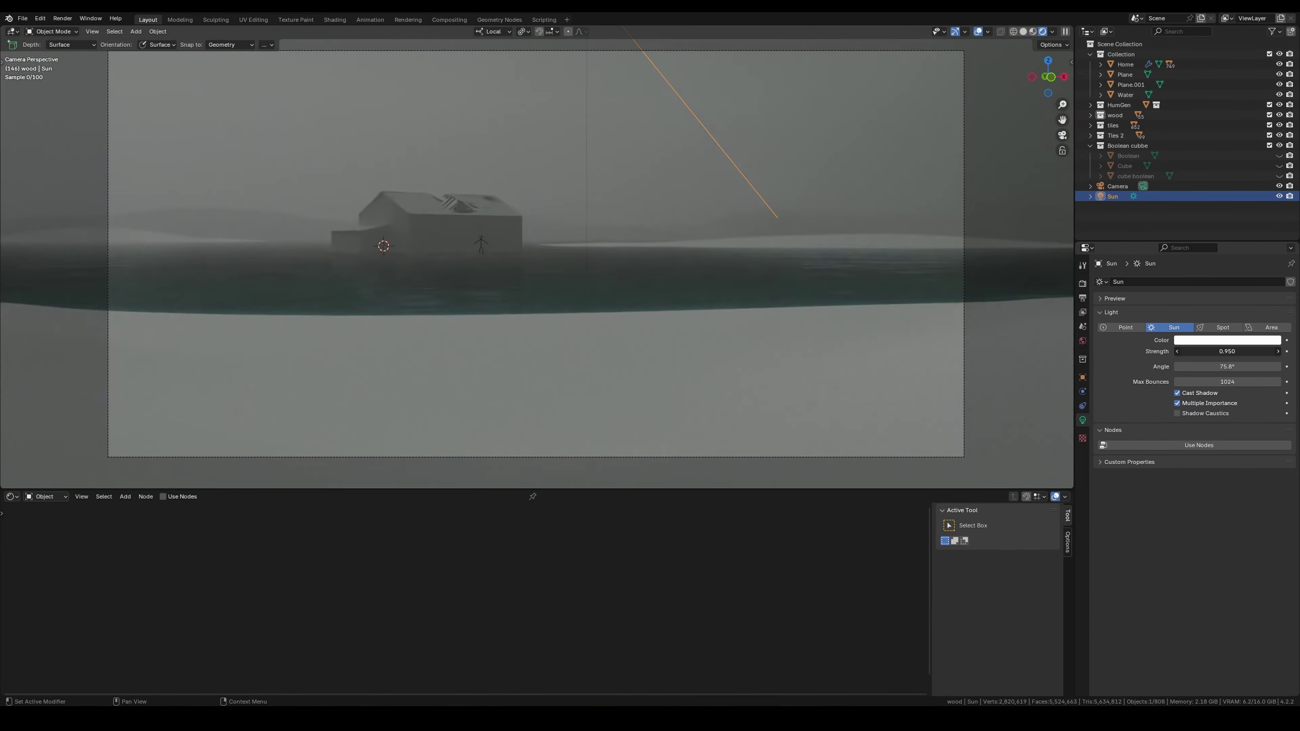
drag(1228, 351, 1221, 352)
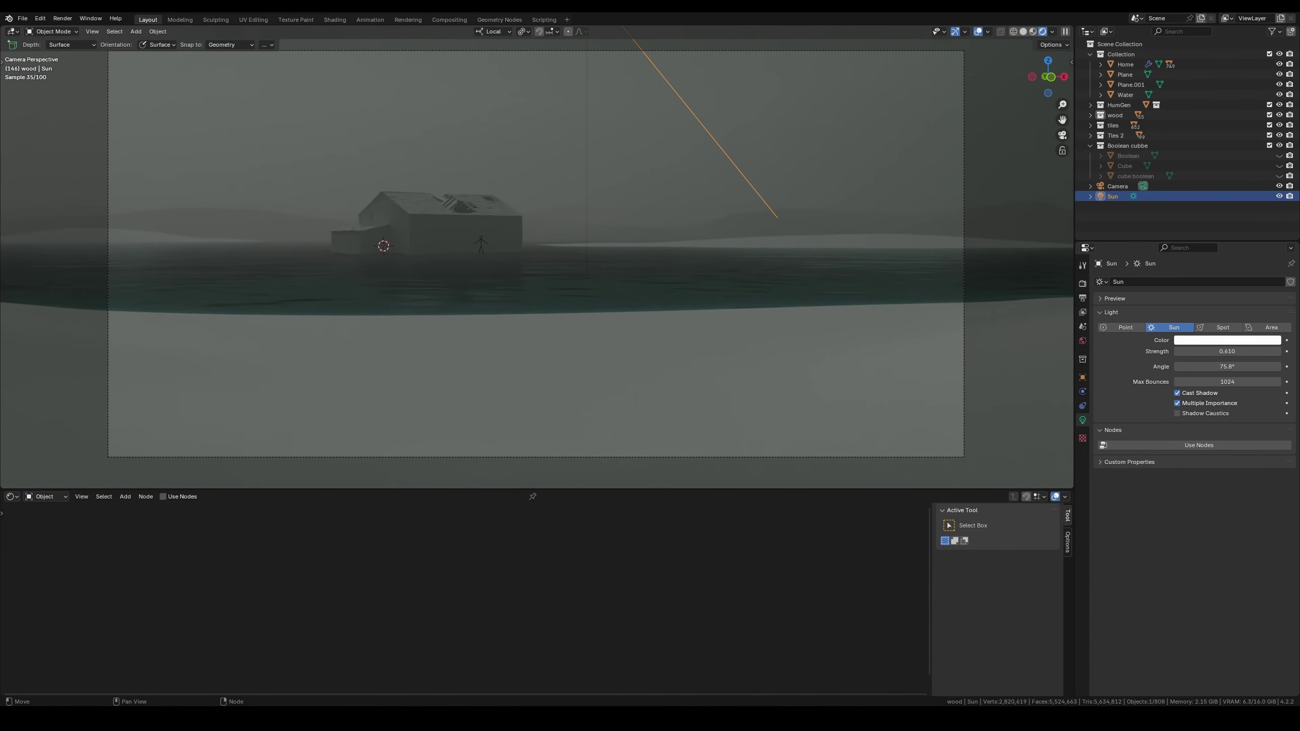
click(1228, 340)
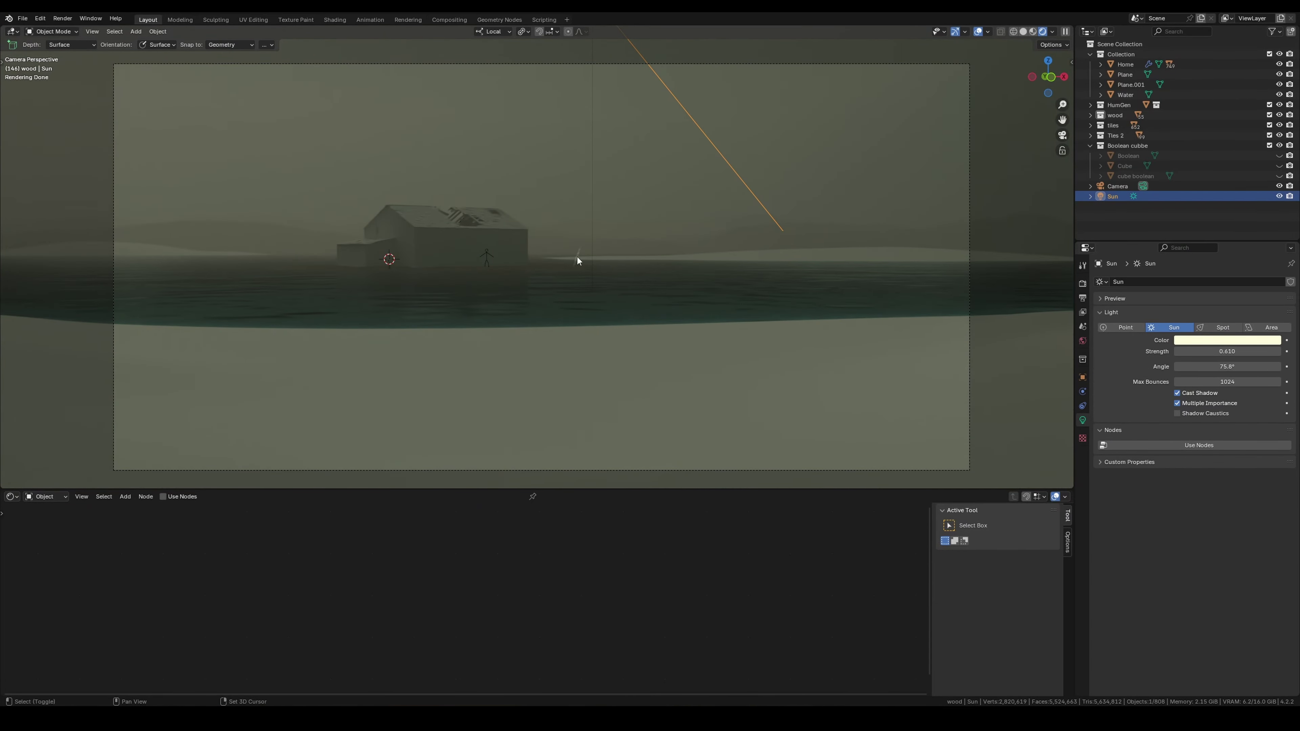
key(BackSpace)
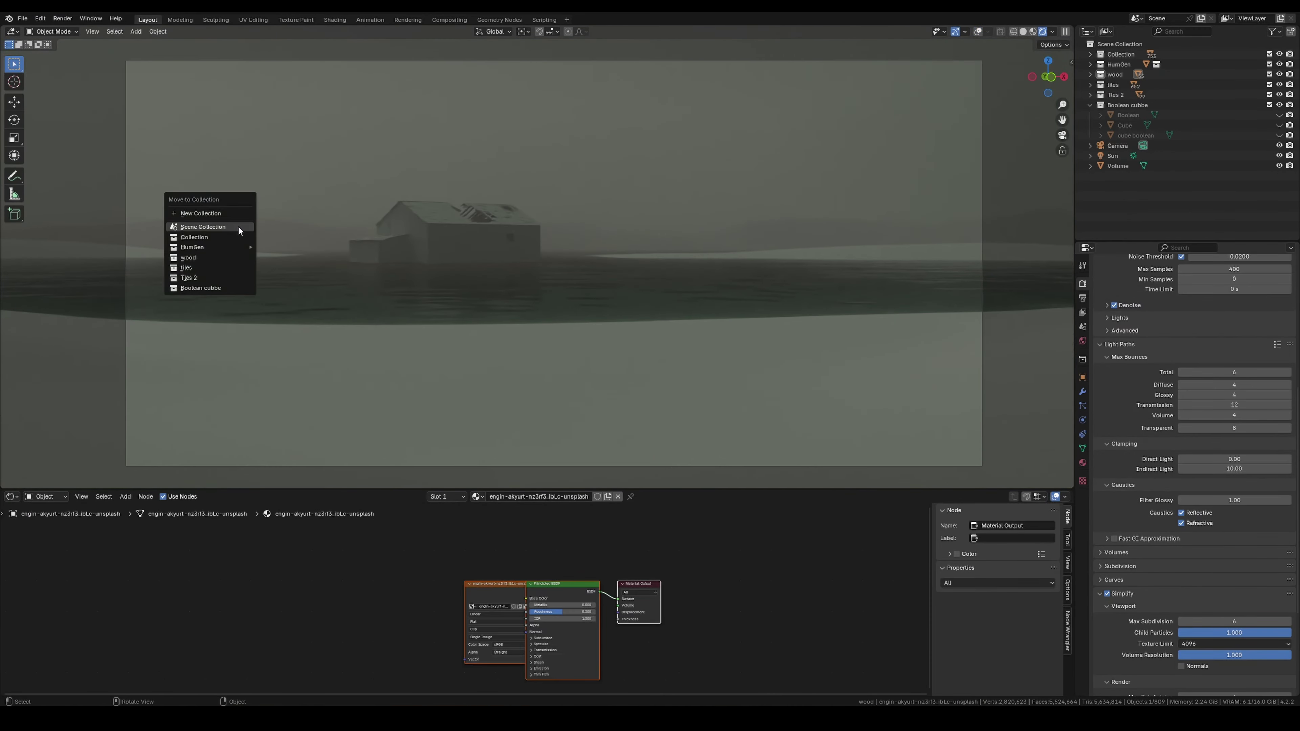
Scale the image plane by 22 and move it far back along Y.
click(237, 226)
text(s)
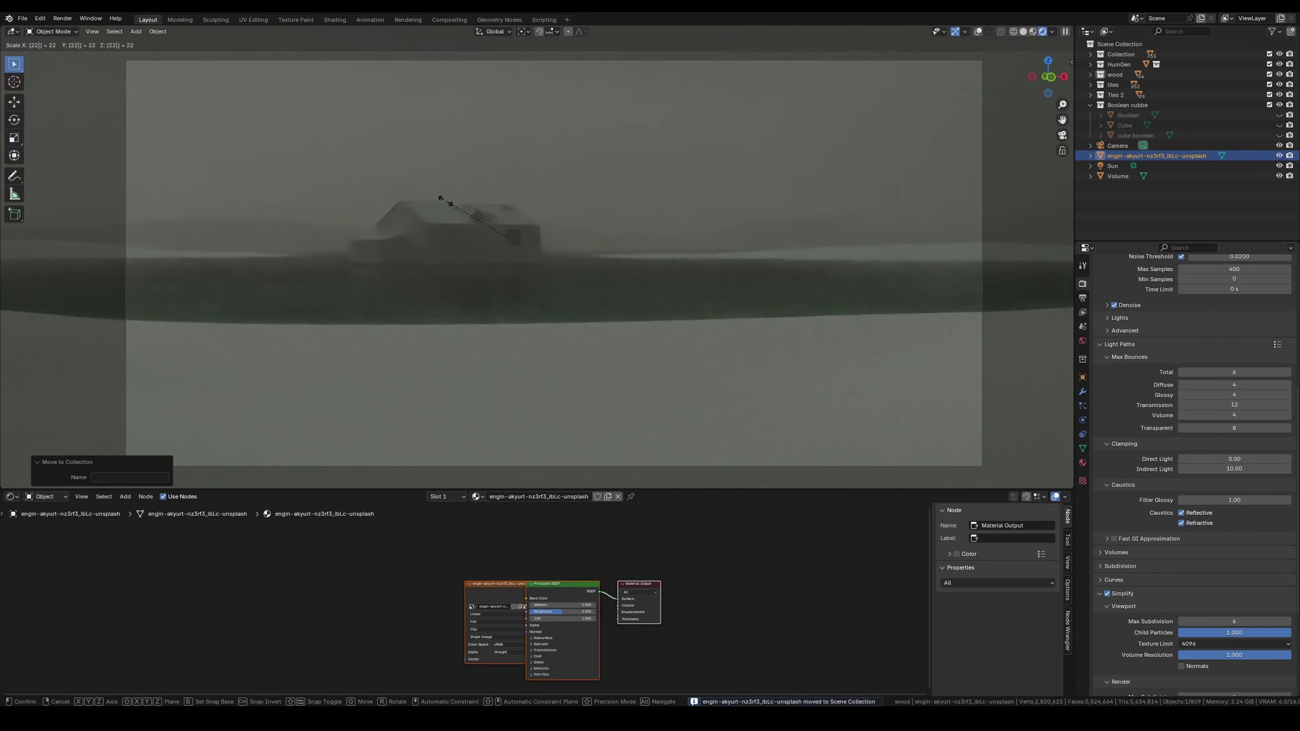
text(22)
key(Return)
key(s)
key(Escape)
key(g)
key(y)
click(871, 246)
Rotate the image plane around Z so it faces the camera behind the cabin.
key(KP_0)
scroll(871, 246, up, 2)
key(r)
key(z)
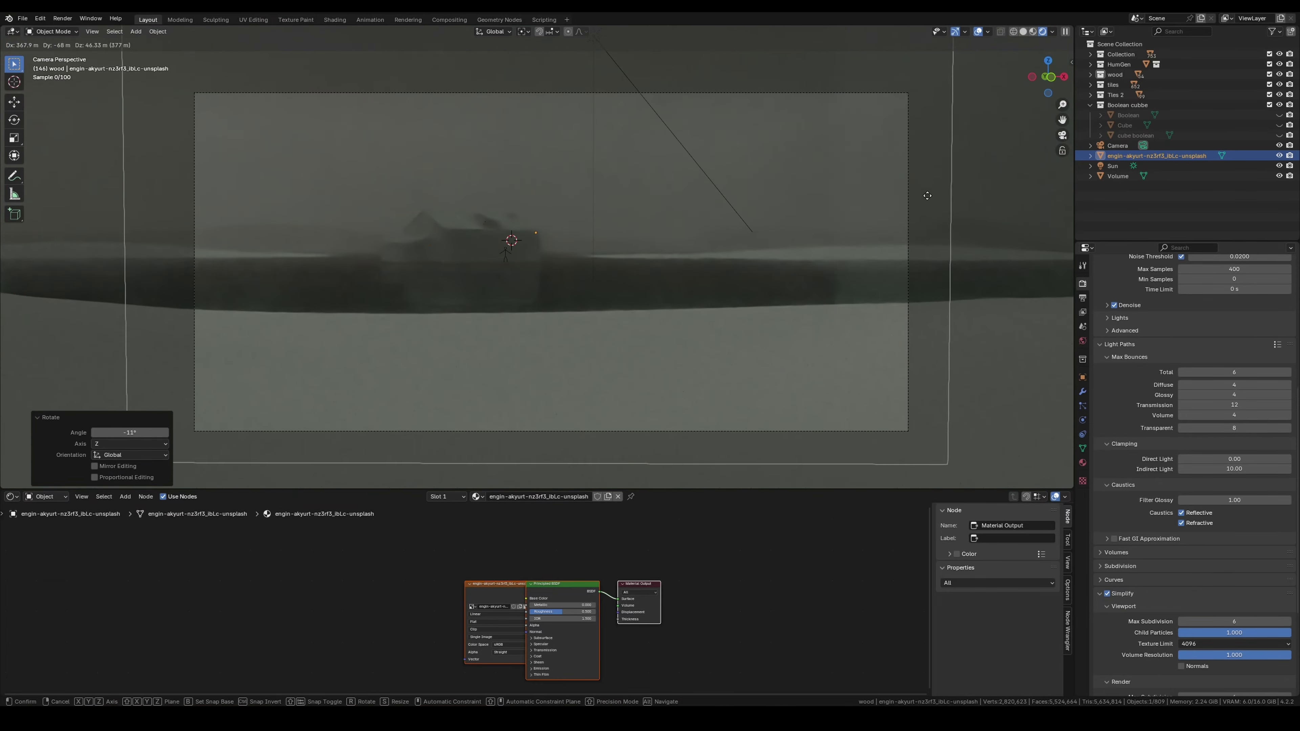
click(944, 186)
key(s)
click(886, 184)
key(r)
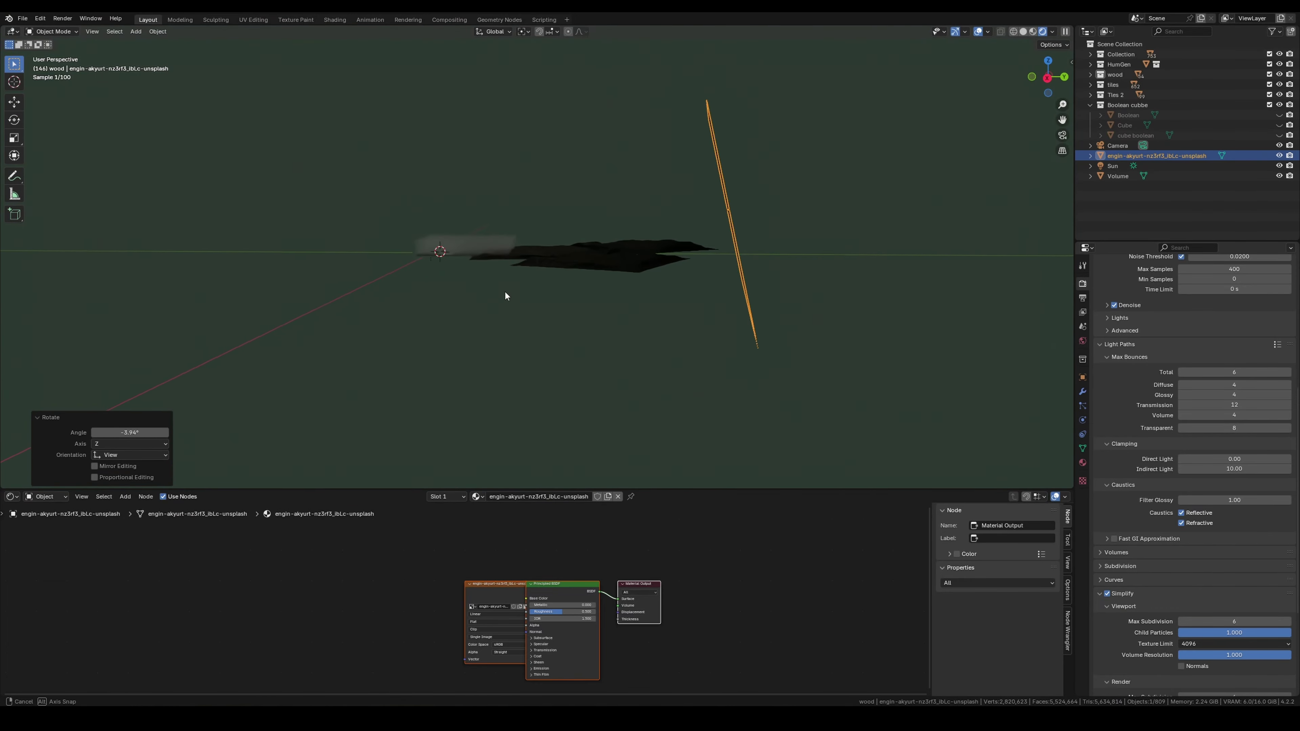
Feed the image texture into Emission Color with emission strength 0.100.
click(497, 410)
drag(487, 585, 333, 563)
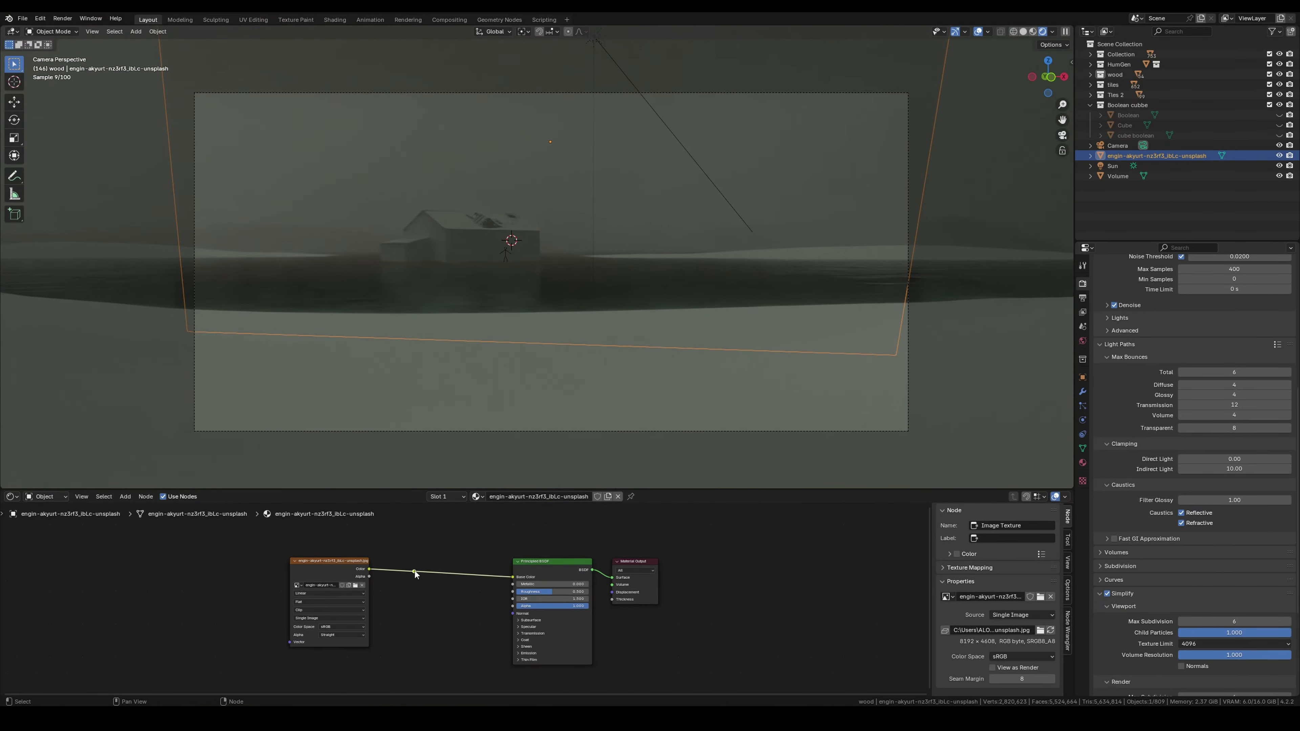
click(527, 653)
drag(483, 579, 515, 660)
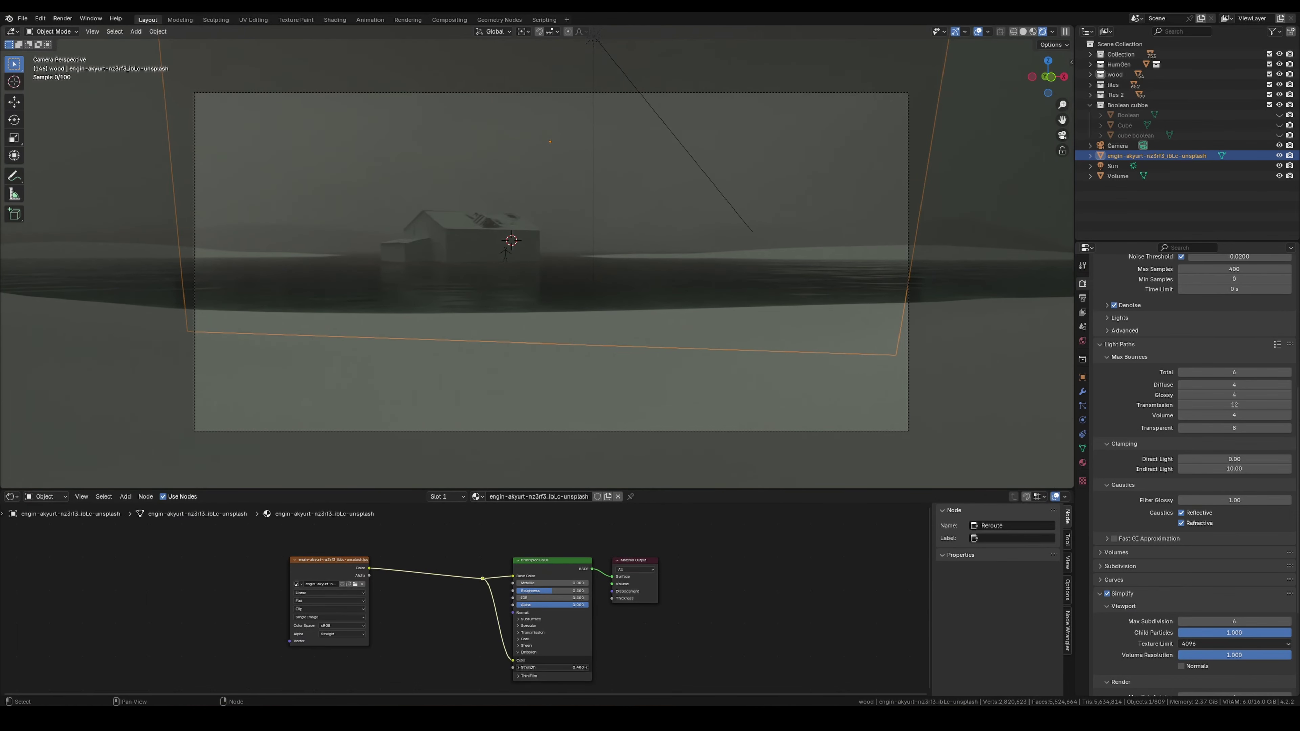
click(587, 668)
Insert a Mix Color node set to Multiply to tint the image green.
scroll(397, 596, up, 2)
key(shift+a)
click(389, 624)
click(425, 569)
click(423, 583)
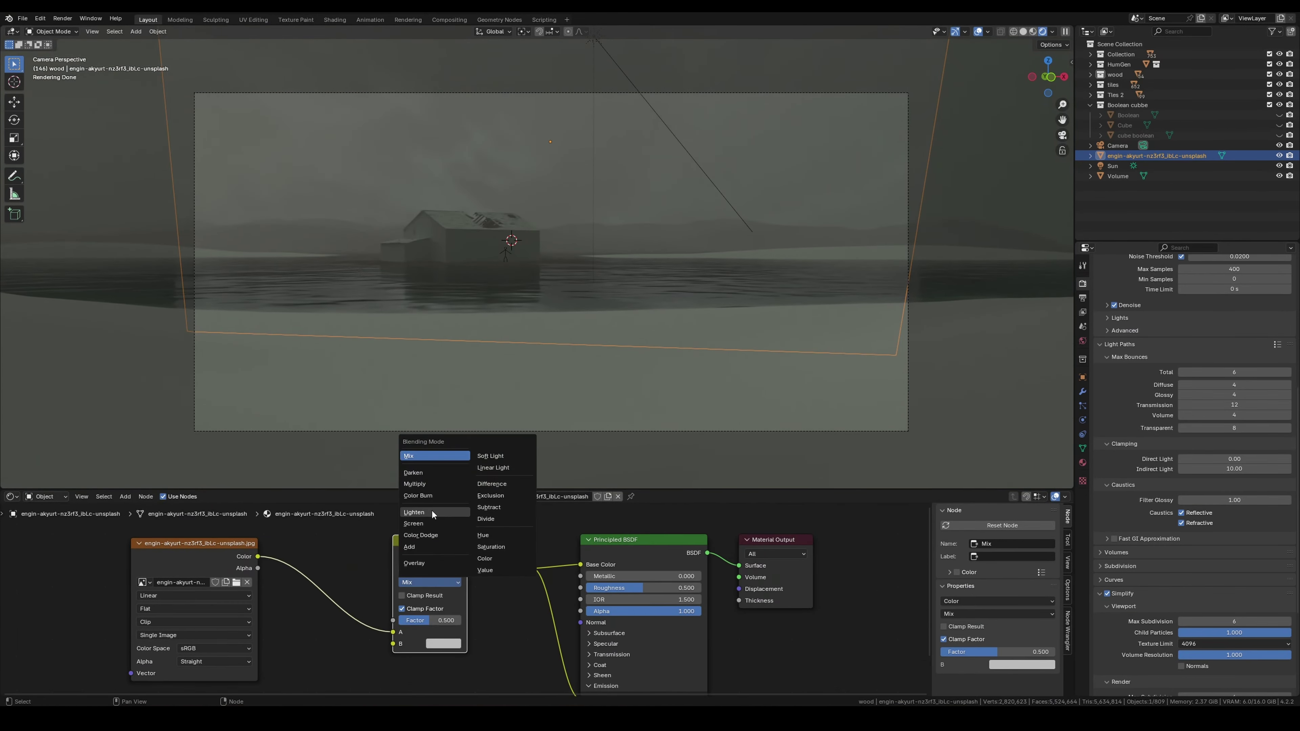
click(415, 483)
middle_drag(461, 389, 517, 318)
click(444, 643)
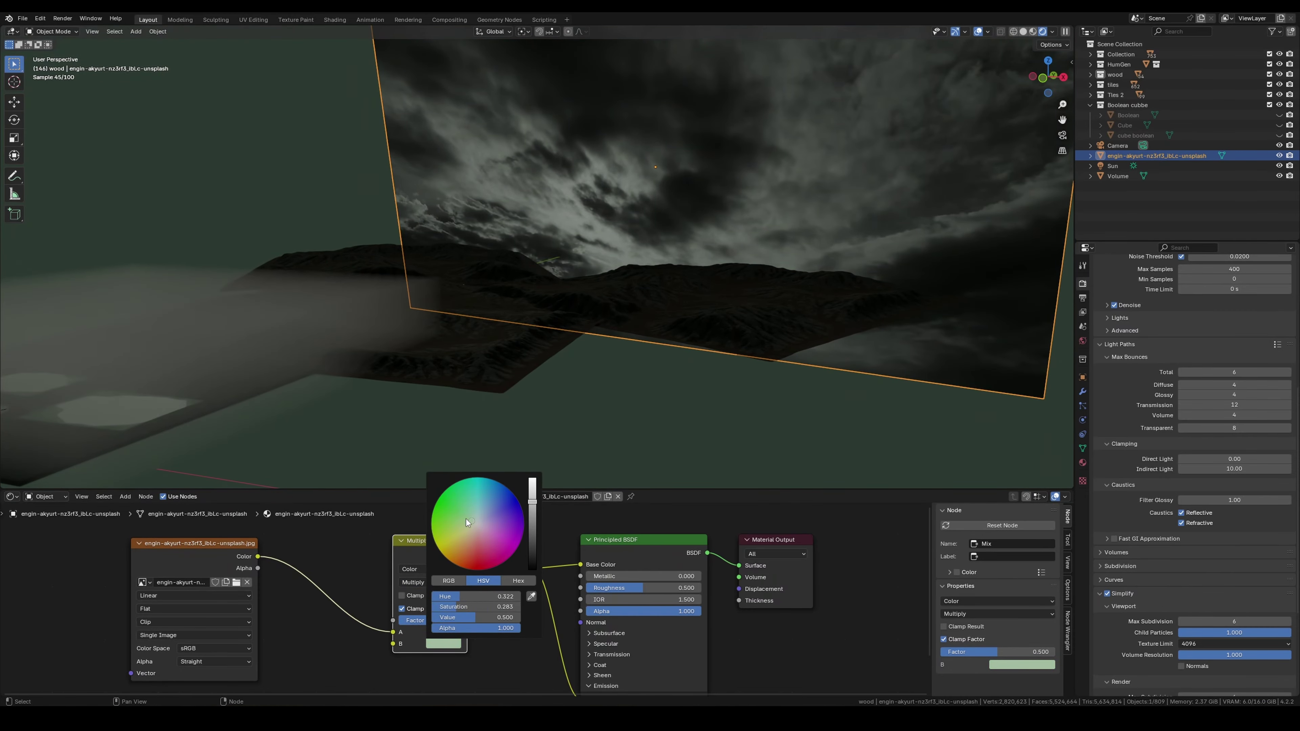
In camera view, rescale the image plane to 0.951.
key(KP_0)
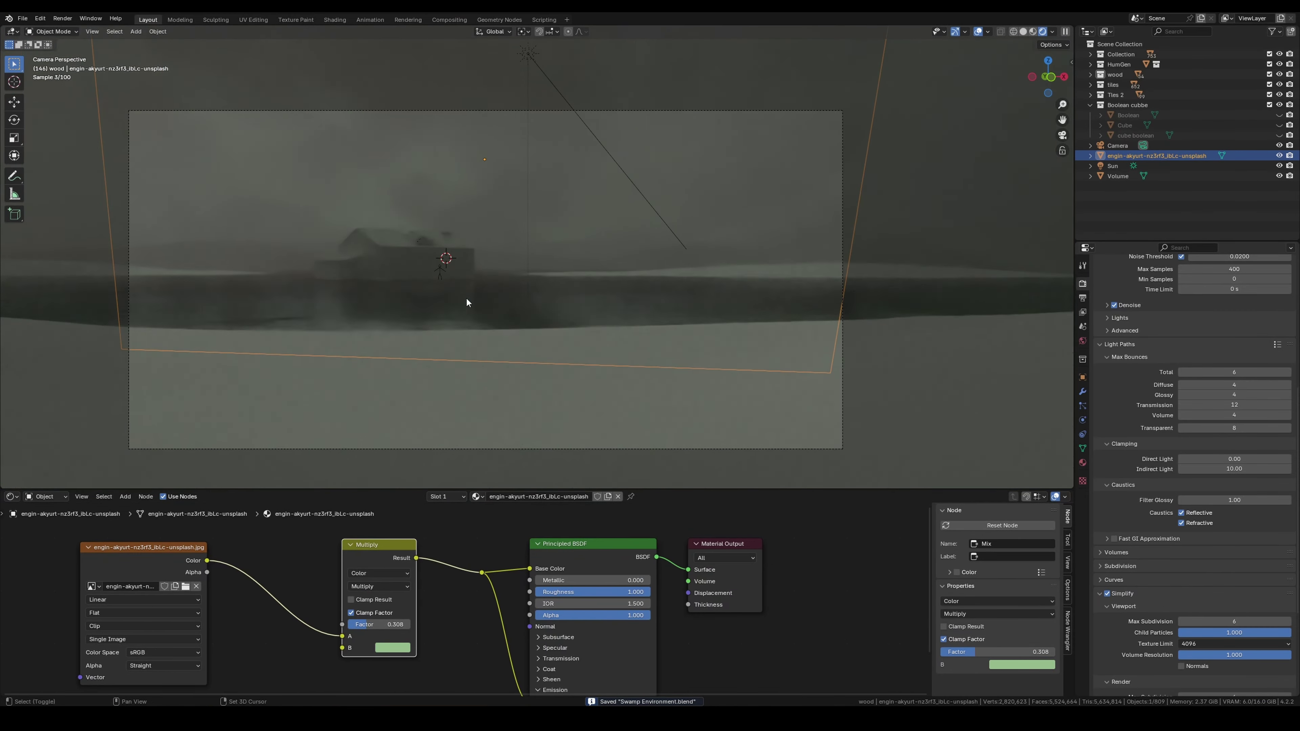
key(s)
click(550, 293)
scroll(515, 284, up, 2)
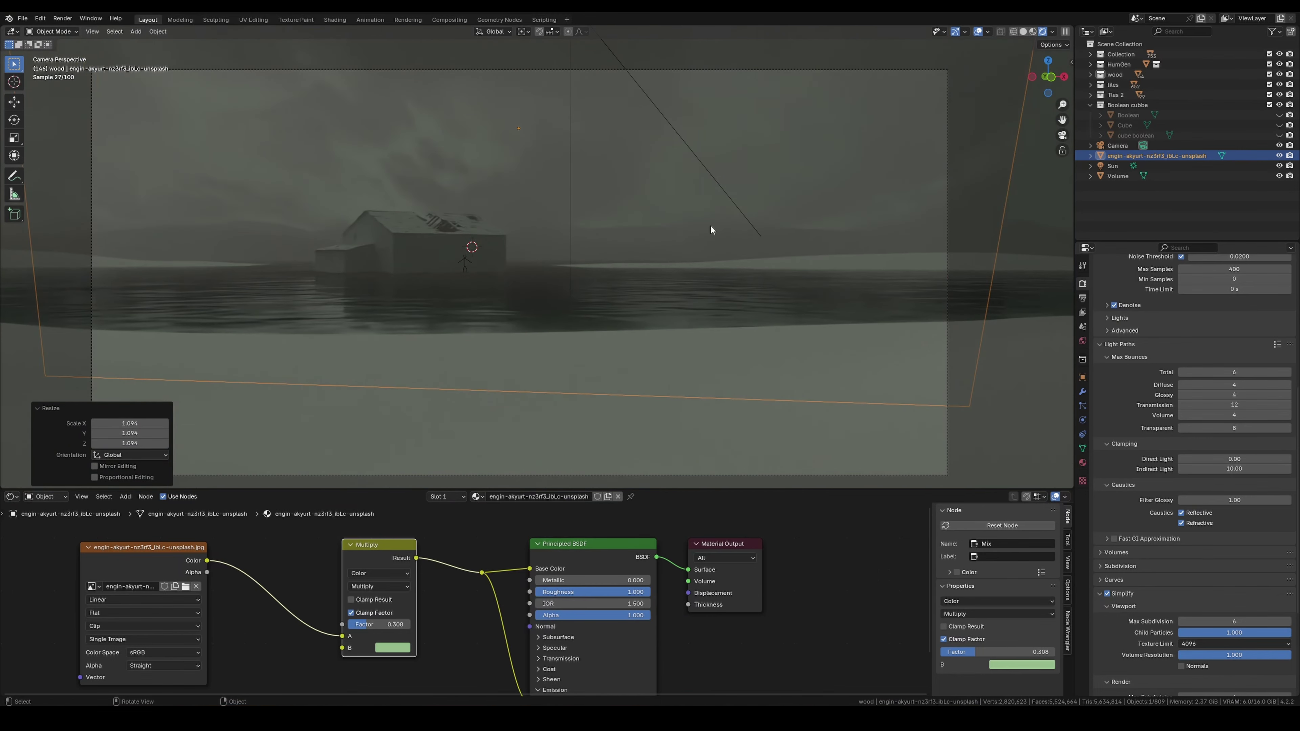
key(s)
click(703, 275)
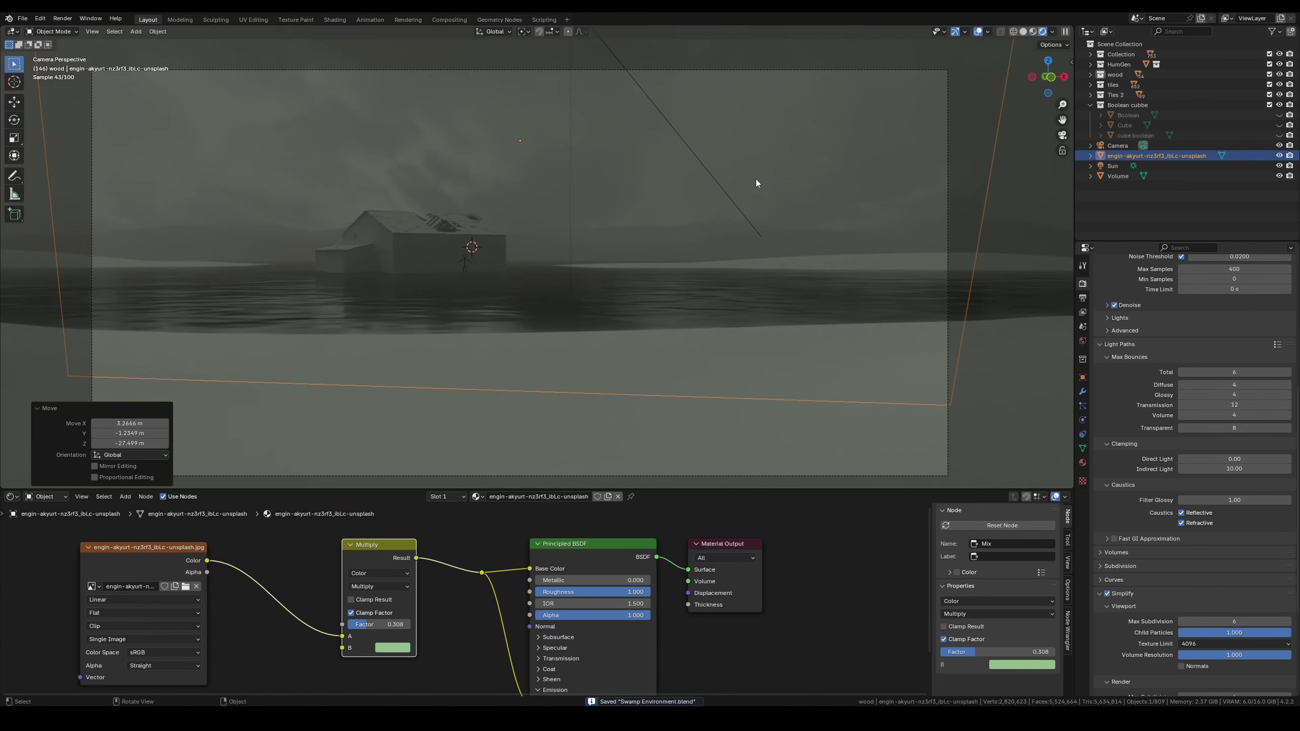
Save the blend file, hide overlays, and enable Render Region in the output settings.
key(ctrl+s)
click(720, 188)
scroll(720, 188, up, 1)
key(shift+alt+z)
click(1083, 296)
click(1181, 352)
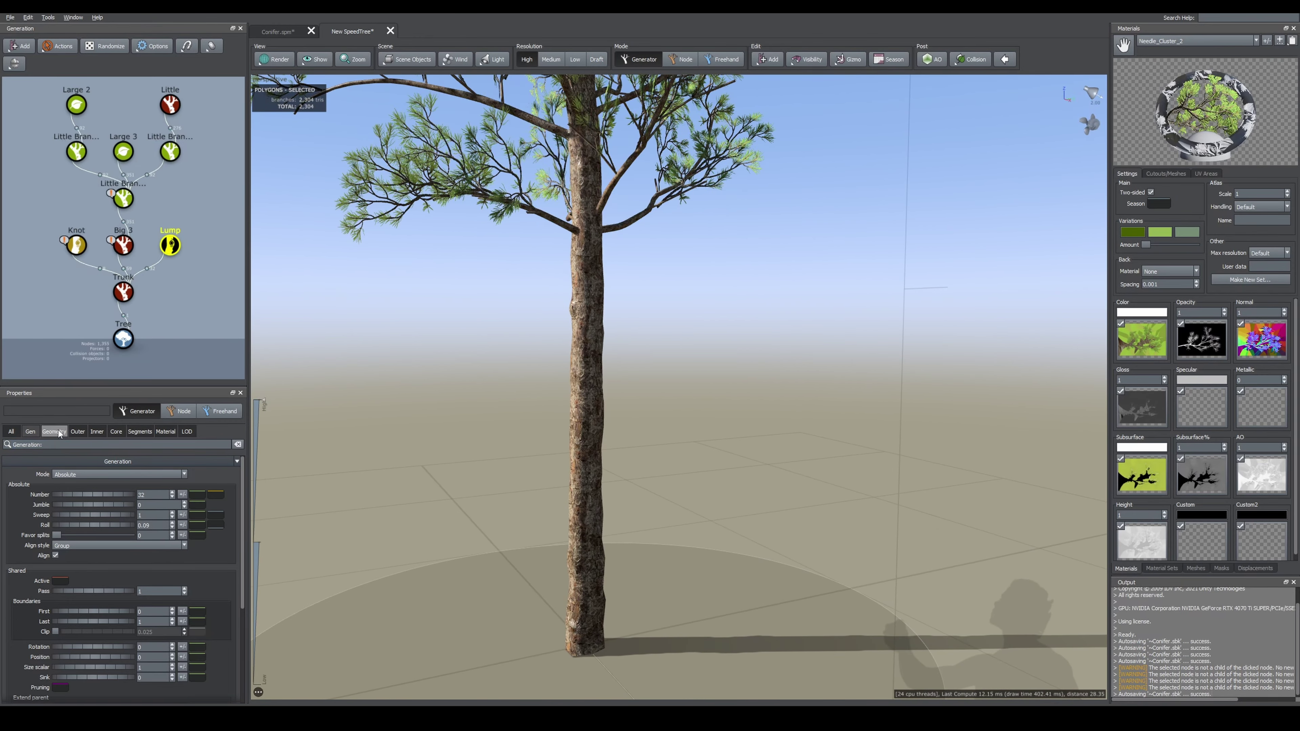
Add Roots and Root Twigs generators to the Trunk node.
click(54, 432)
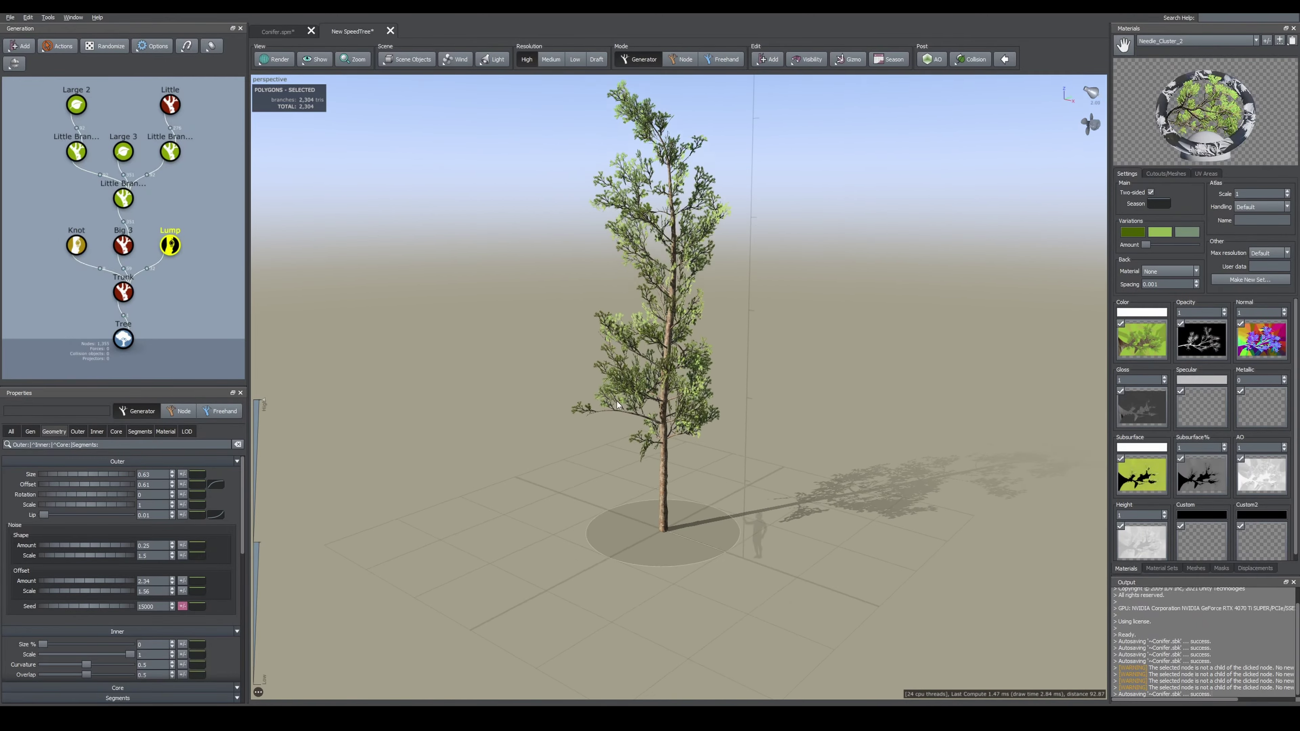
click(231, 241)
right_click(123, 292)
click(289, 374)
click(604, 529)
Select the Root Twigs generator and show its Skin settings.
drag(615, 534, 742, 512)
click(612, 538)
click(146, 215)
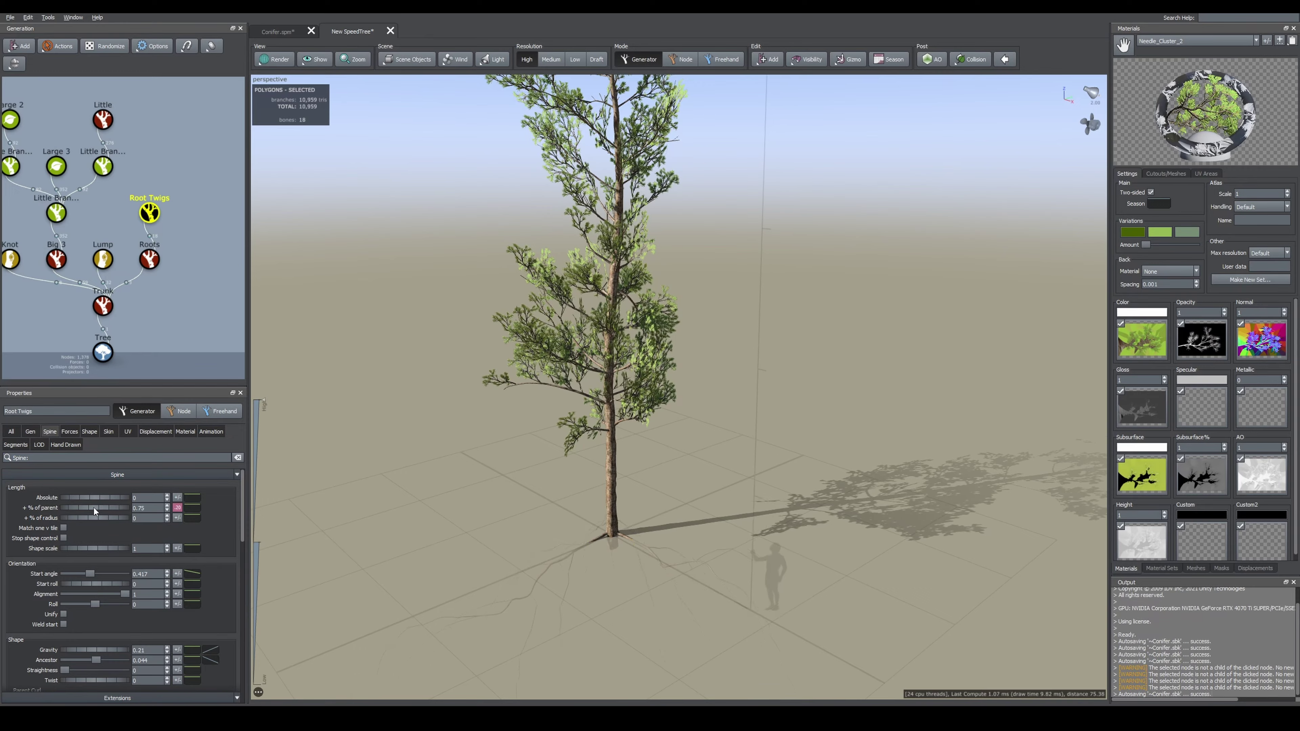
click(109, 431)
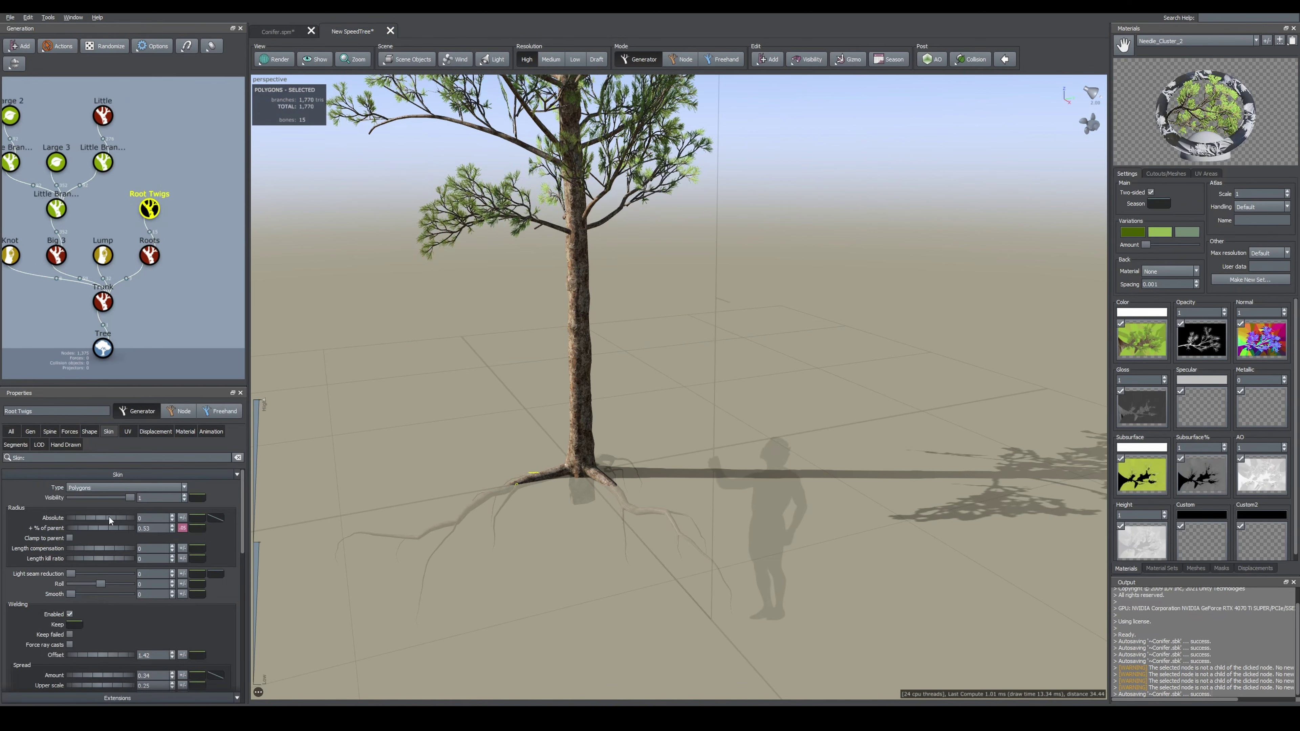
View the scene in rendered shading and adjust the Mapping node's X scale near the Displacement node.
scroll(110, 521, up, 2)
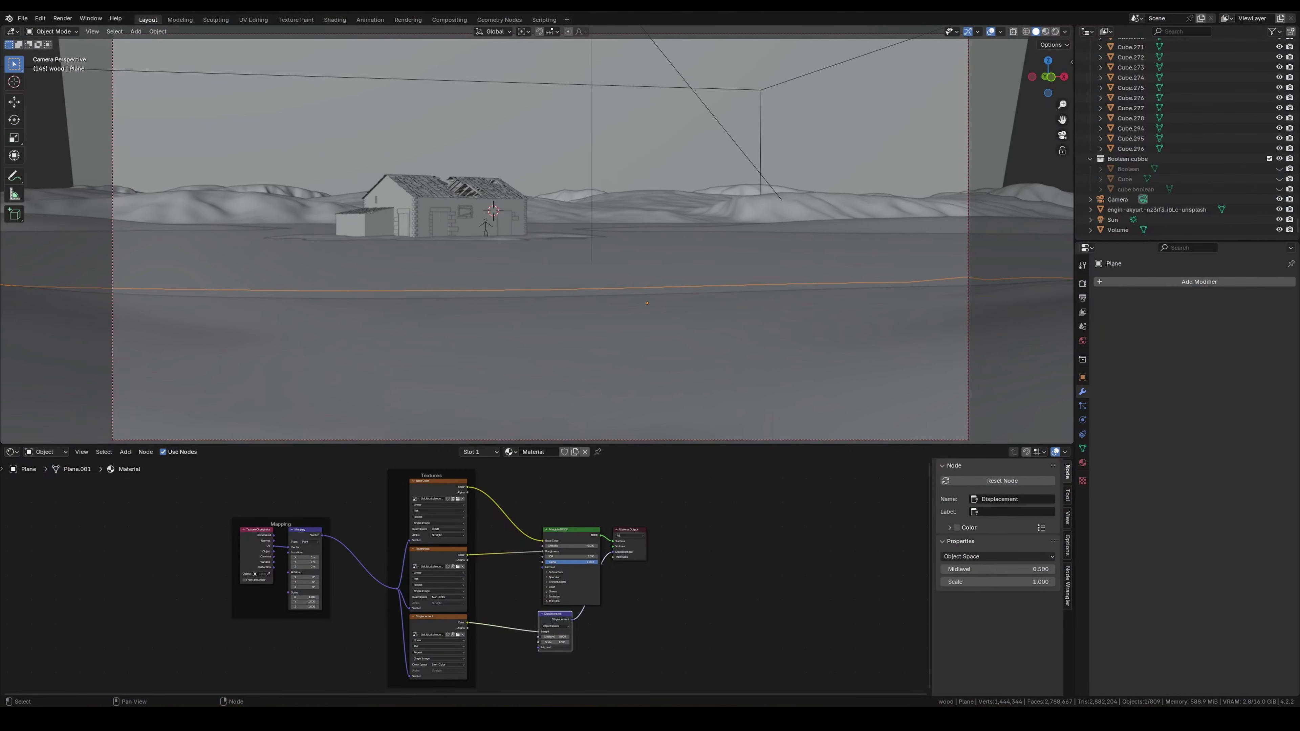
scroll(453, 446, up, 1)
key(z)
scroll(348, 608, down, 1)
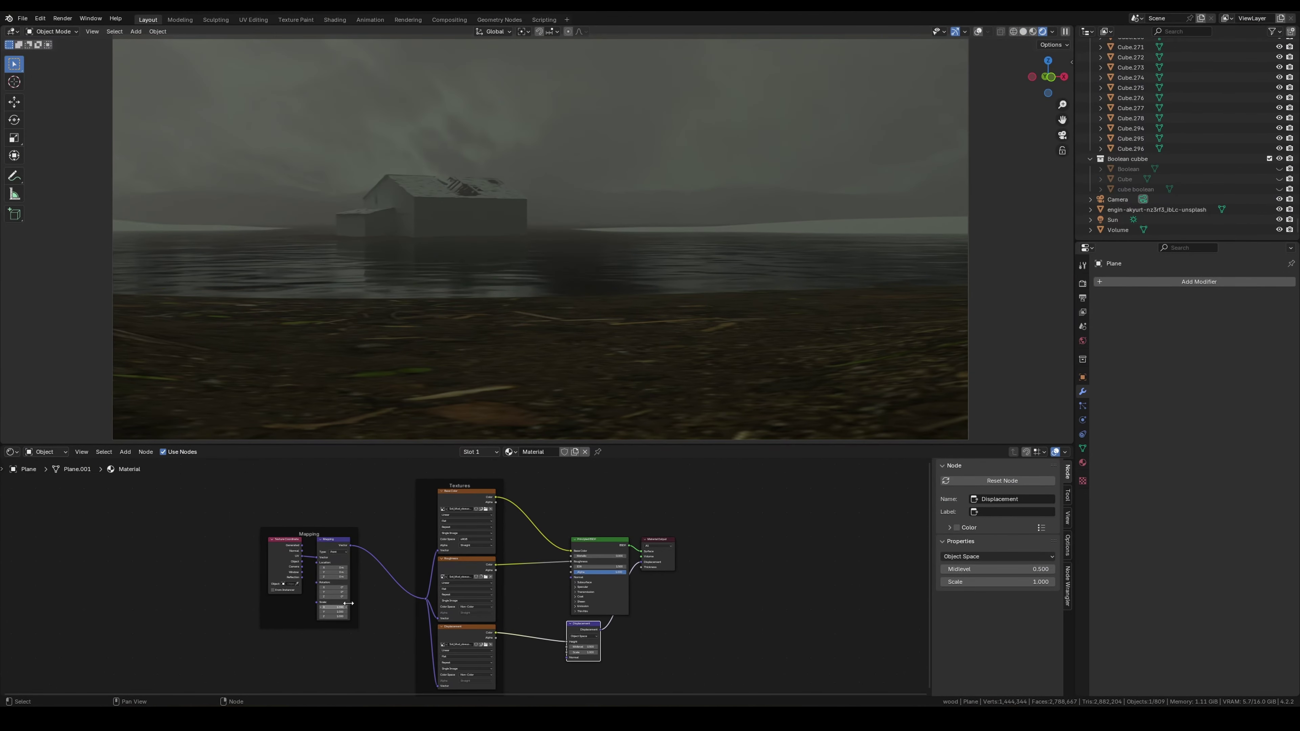
scroll(360, 609, up, 3)
double_click(335, 605)
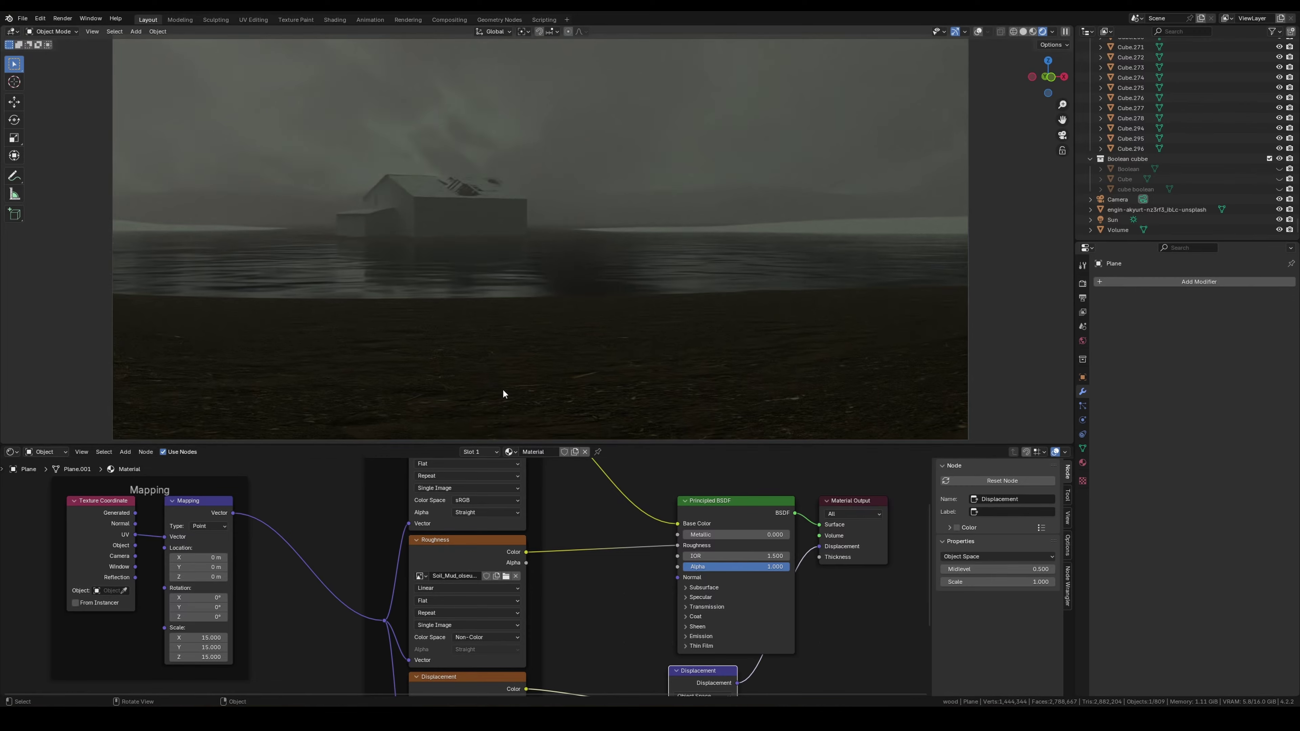
middle_drag(865, 552, 775, 502)
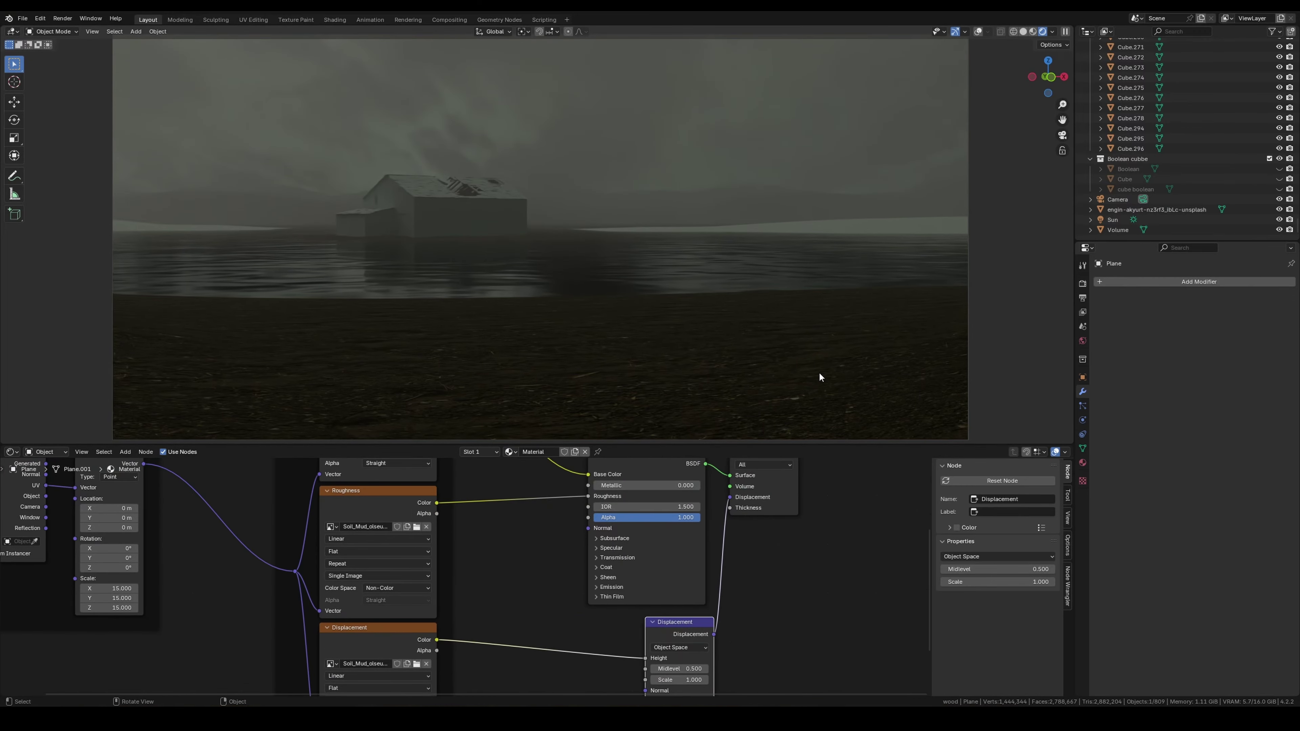
Try subdividing the ground plane in edit mode, then undo the subdivision.
click(961, 32)
key(Tab)
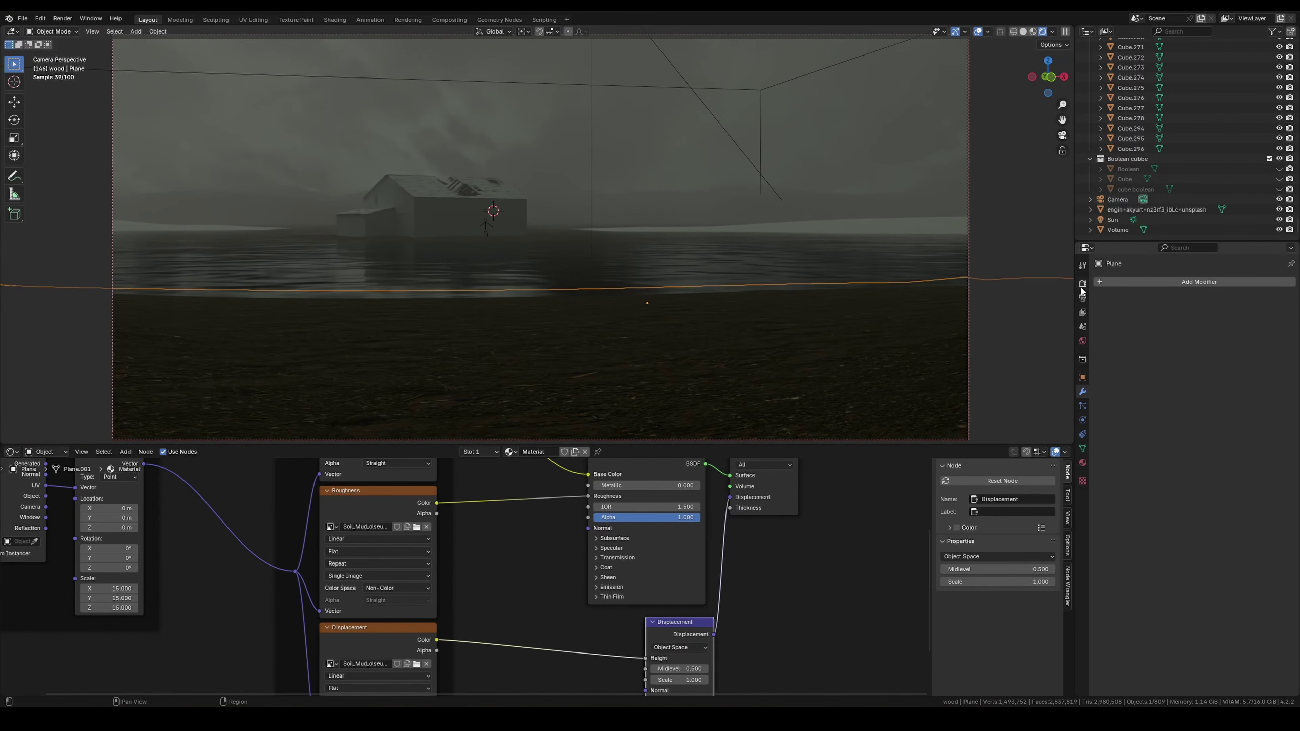
key(Tab)
key(Tab)
key(Tab)
right_click(568, 314)
click(567, 313)
key(Tab)
key(ctrl+z)
key(ctrl+z)
key(ctrl+z)
Add Simple adaptive subdivision and set material displacement to Displacement and Bump at scale 0.3.
click(1082, 283)
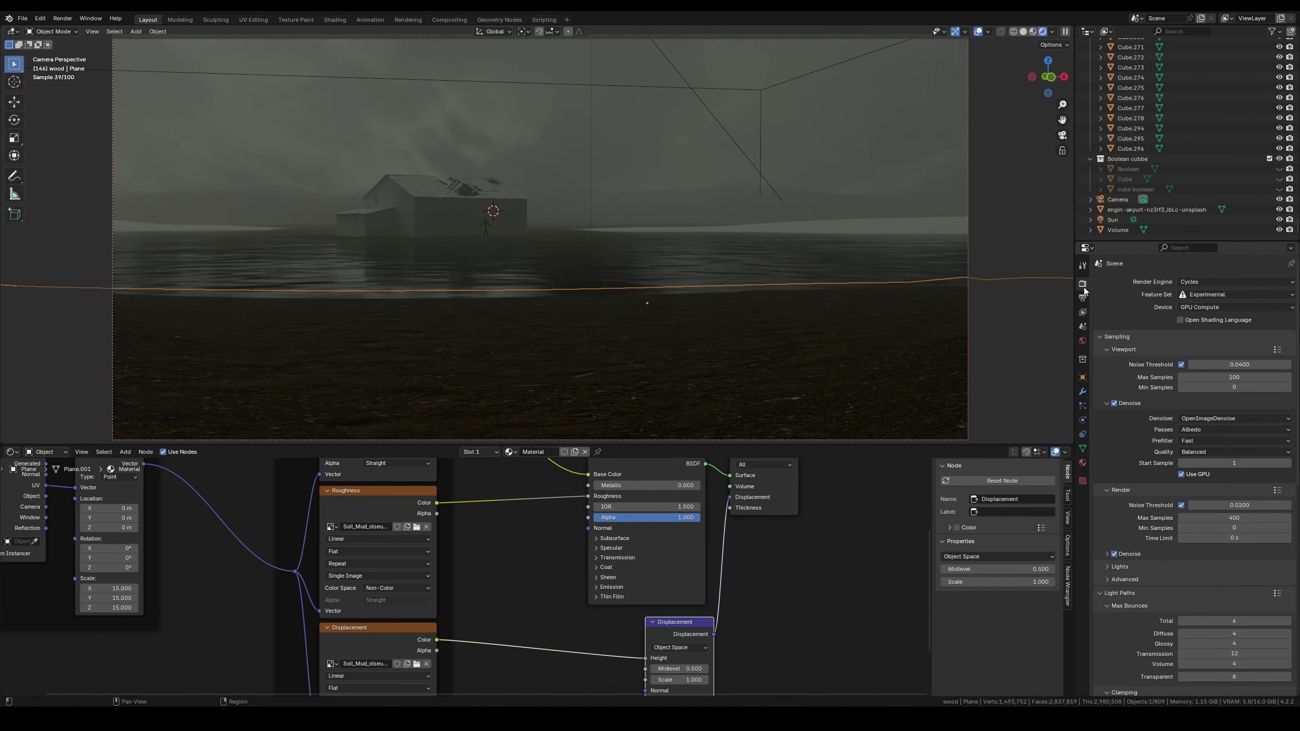
click(1083, 391)
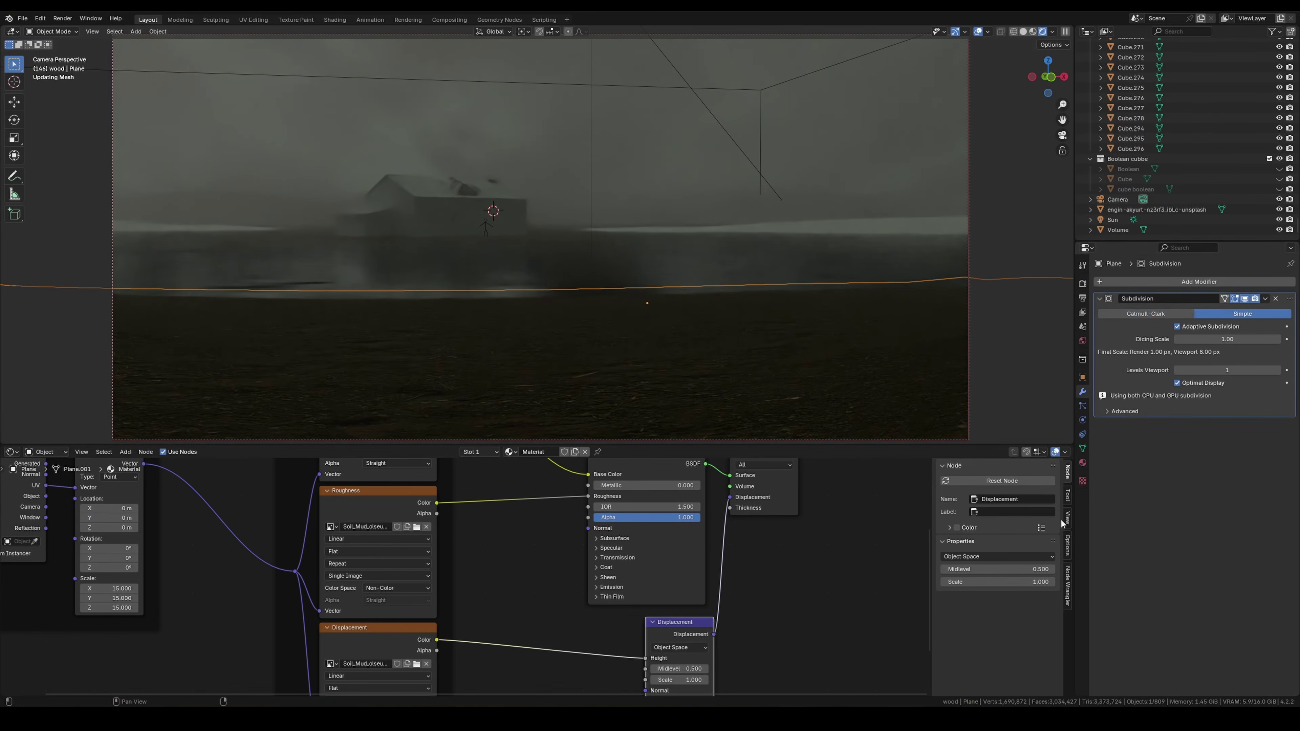
click(1067, 544)
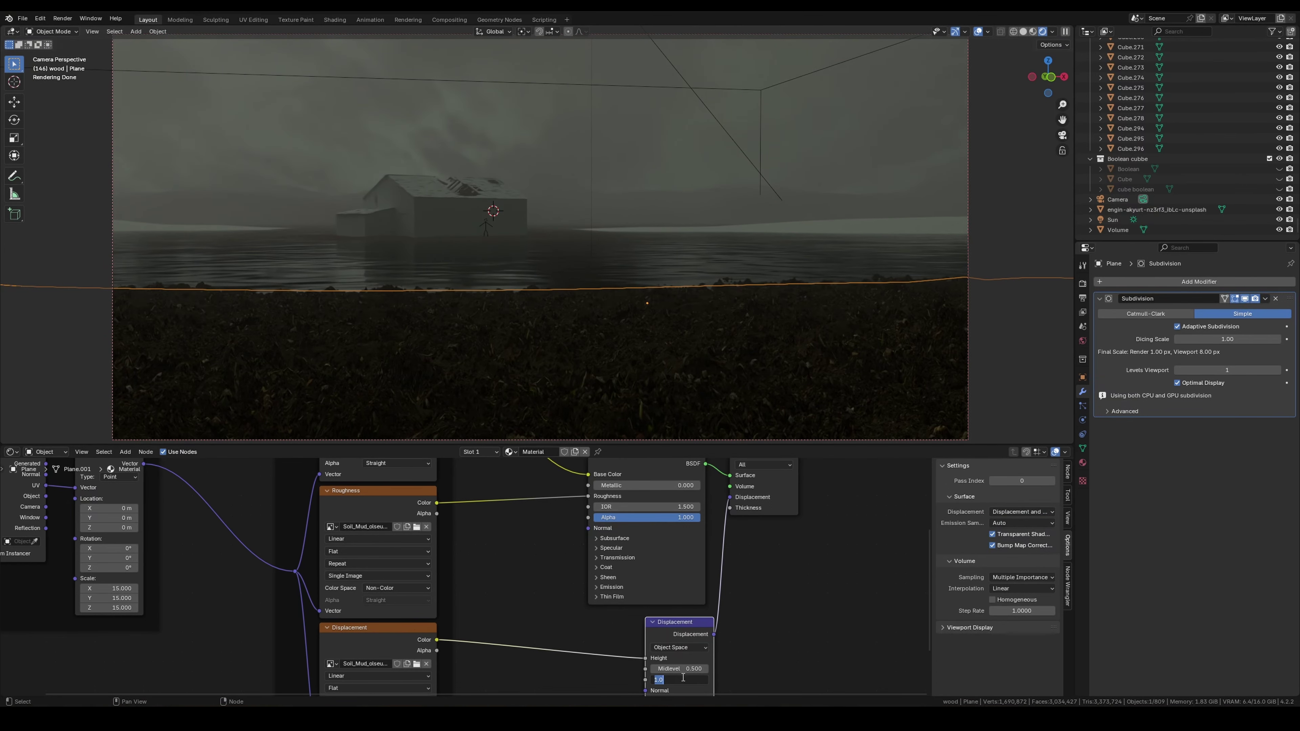
shift+scroll(772, 557, down, 2)
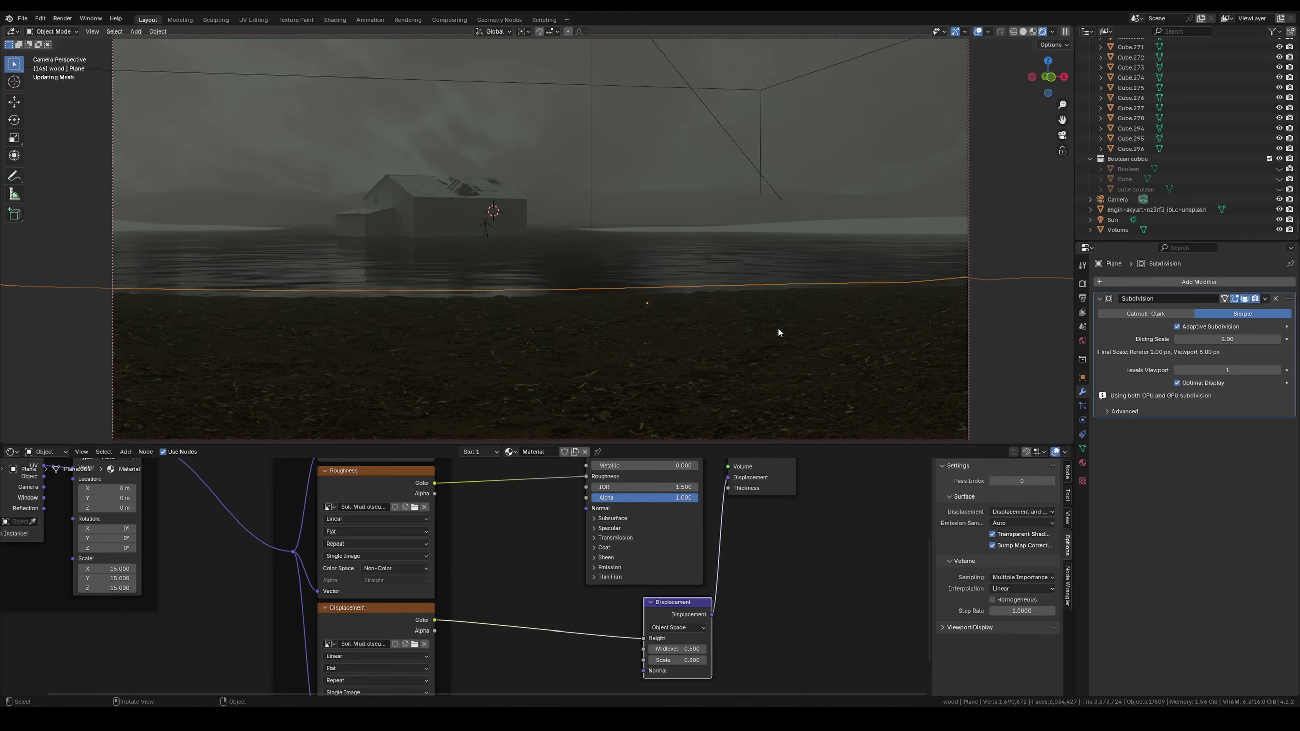
middle_drag(778, 329, 585, 276)
scroll(465, 578, down, 1)
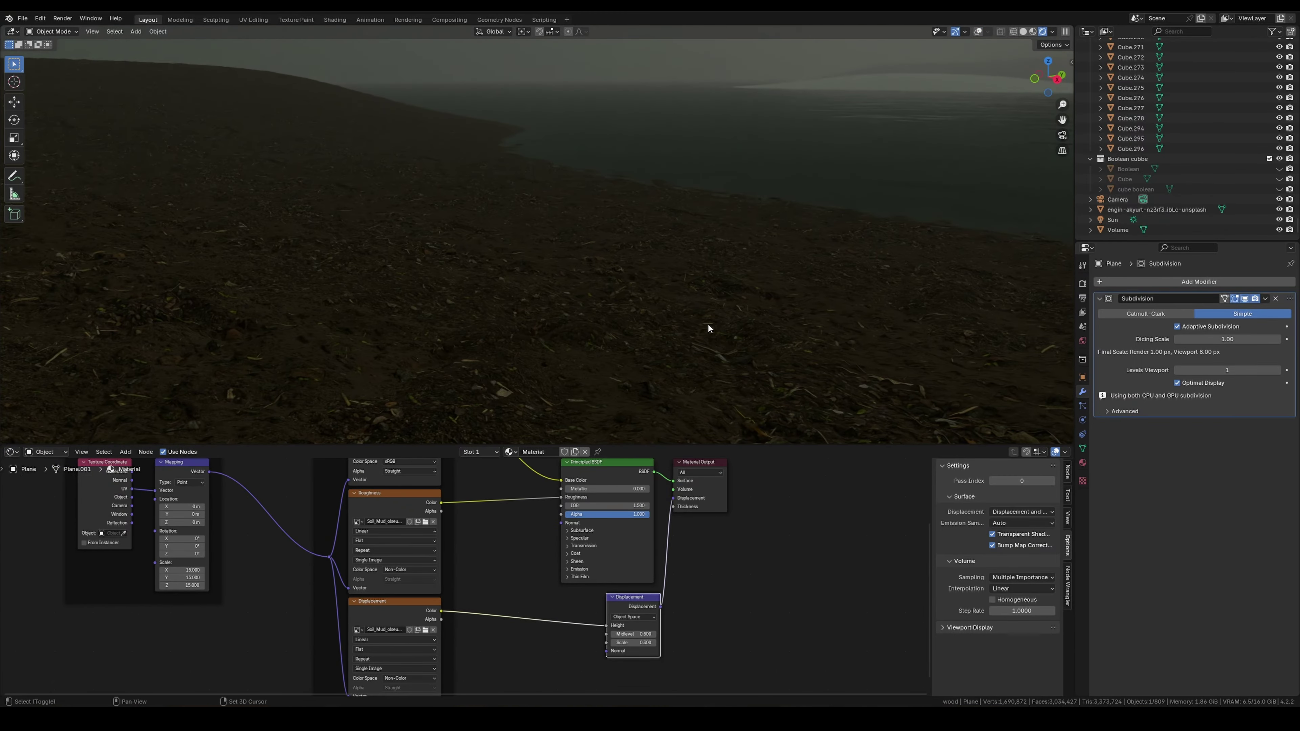
shift+middle_drag(704, 323, 759, 302)
key(KP_0)
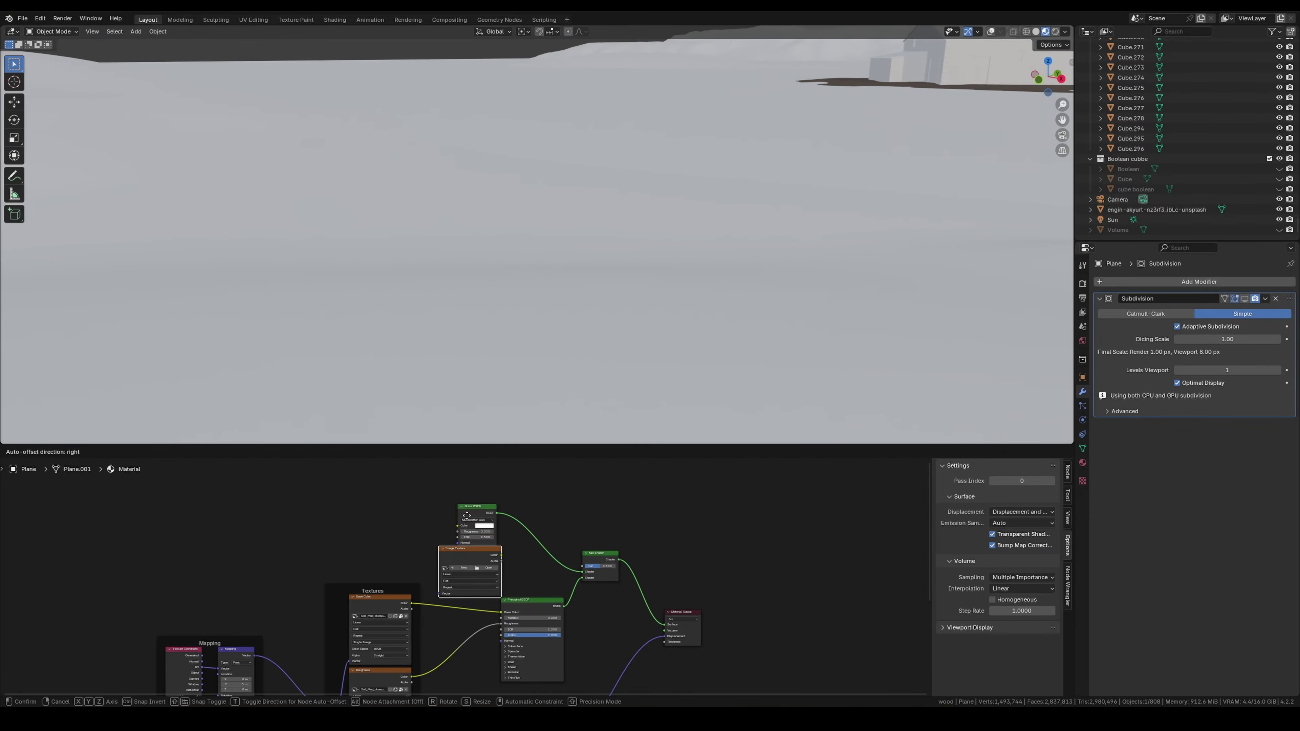
Create a new blank Untitled image in the ground's Image Texture node.
drag(478, 505, 484, 471)
click(470, 568)
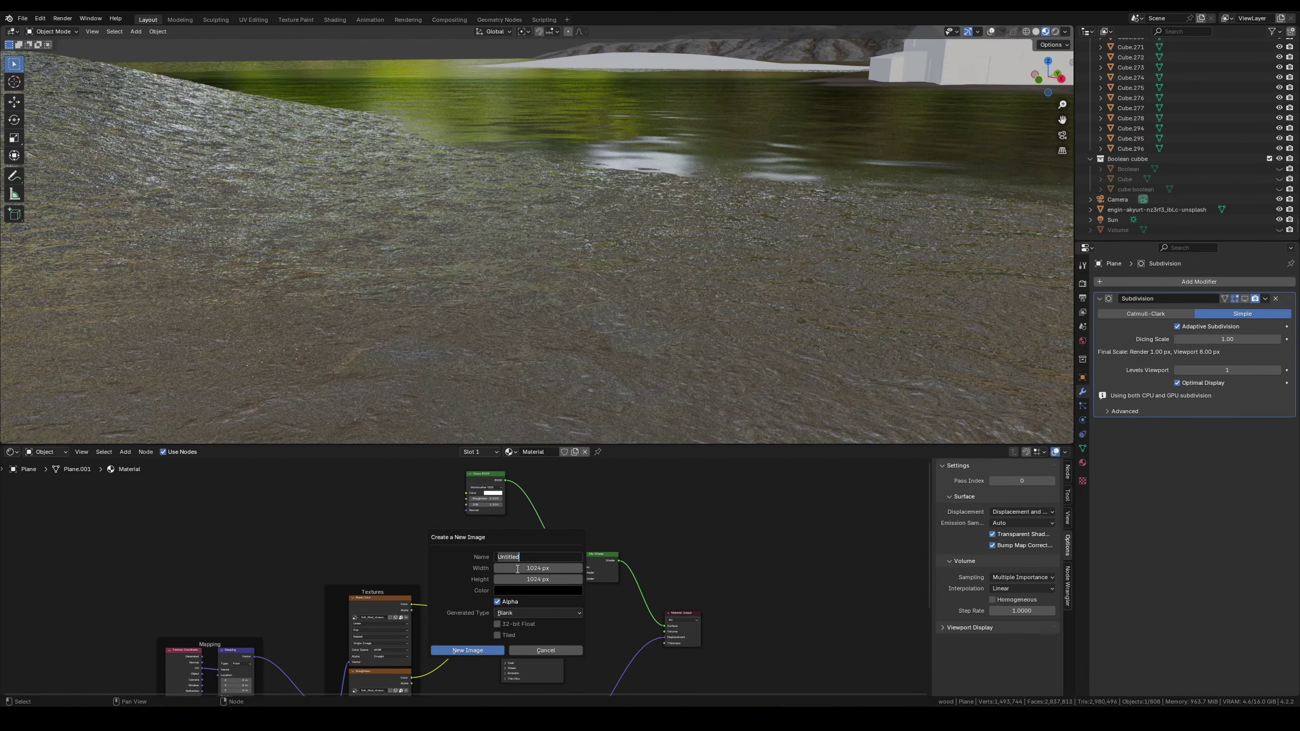
click(479, 651)
middle_drag(614, 359, 635, 377)
Add a Glossy BSDF, feed it through a Mix Shader into the Material Output, and lower its roughness.
ctrl+shift+click(533, 604)
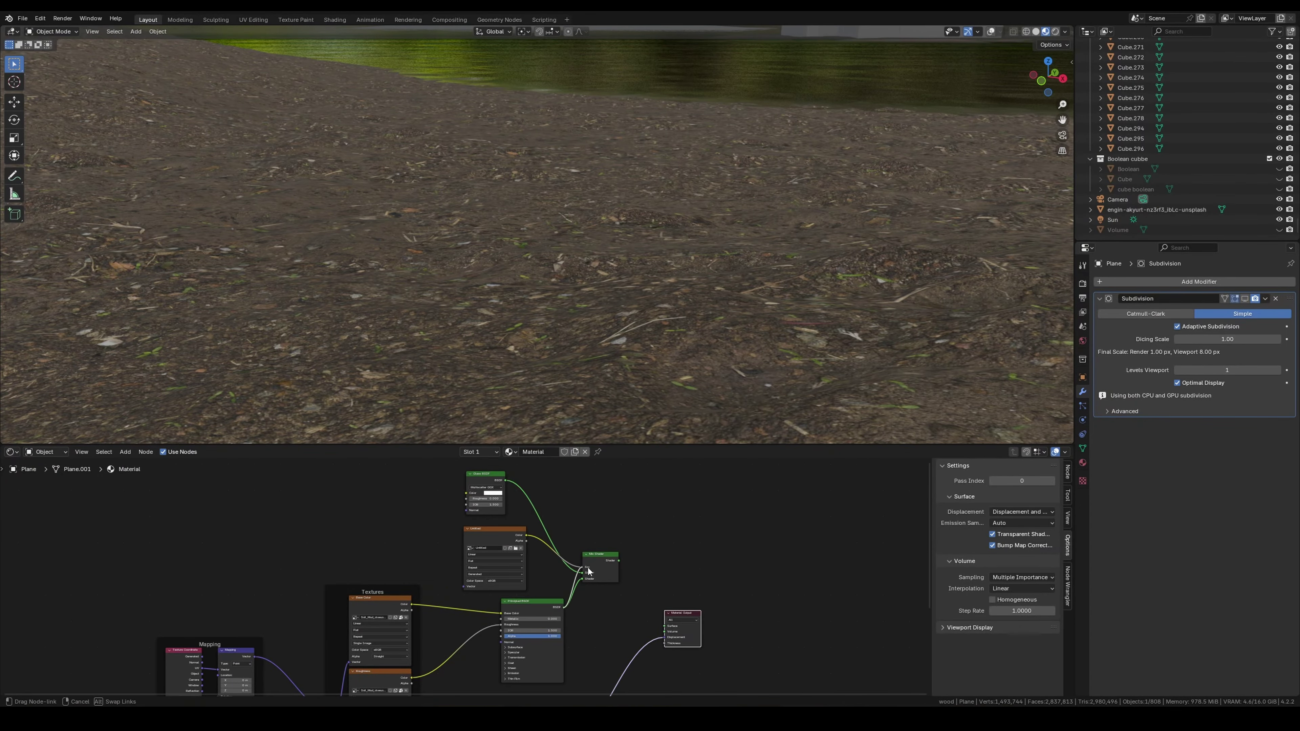
drag(589, 572, 524, 500)
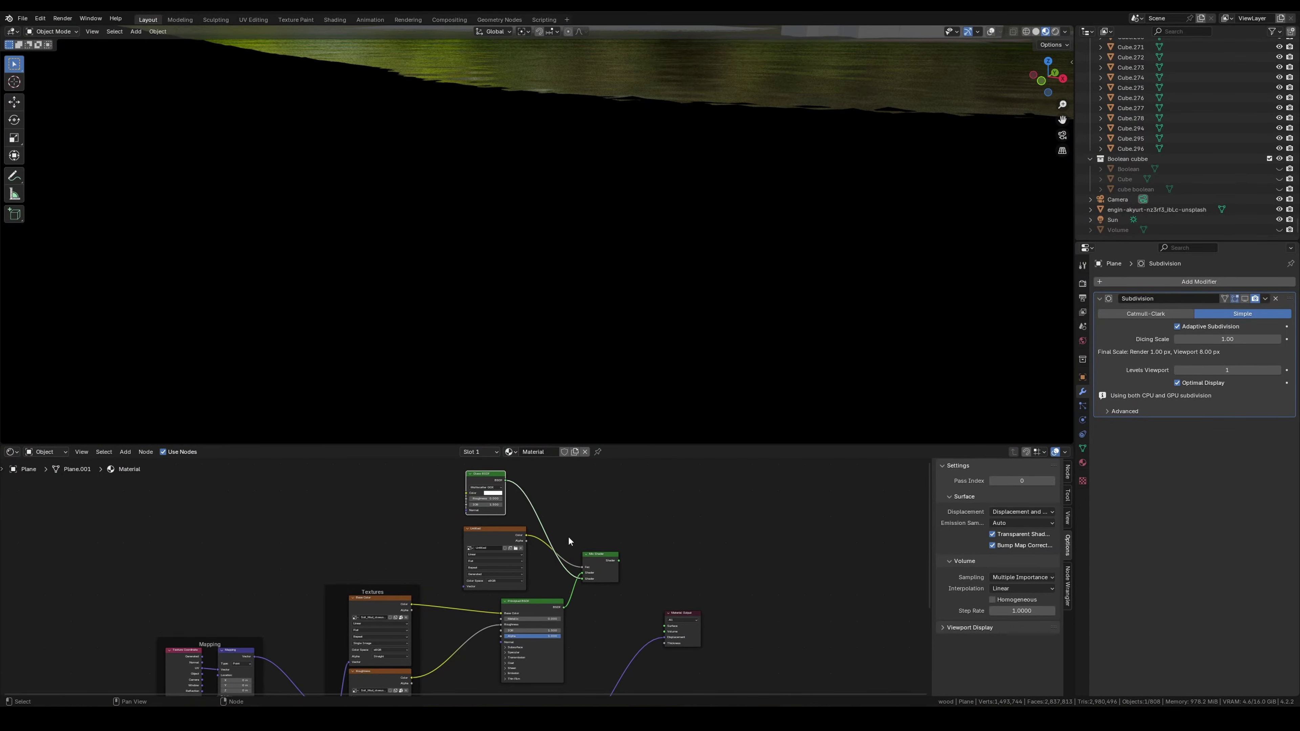
key(shift+a)
text(glo)
key(Return)
click(471, 487)
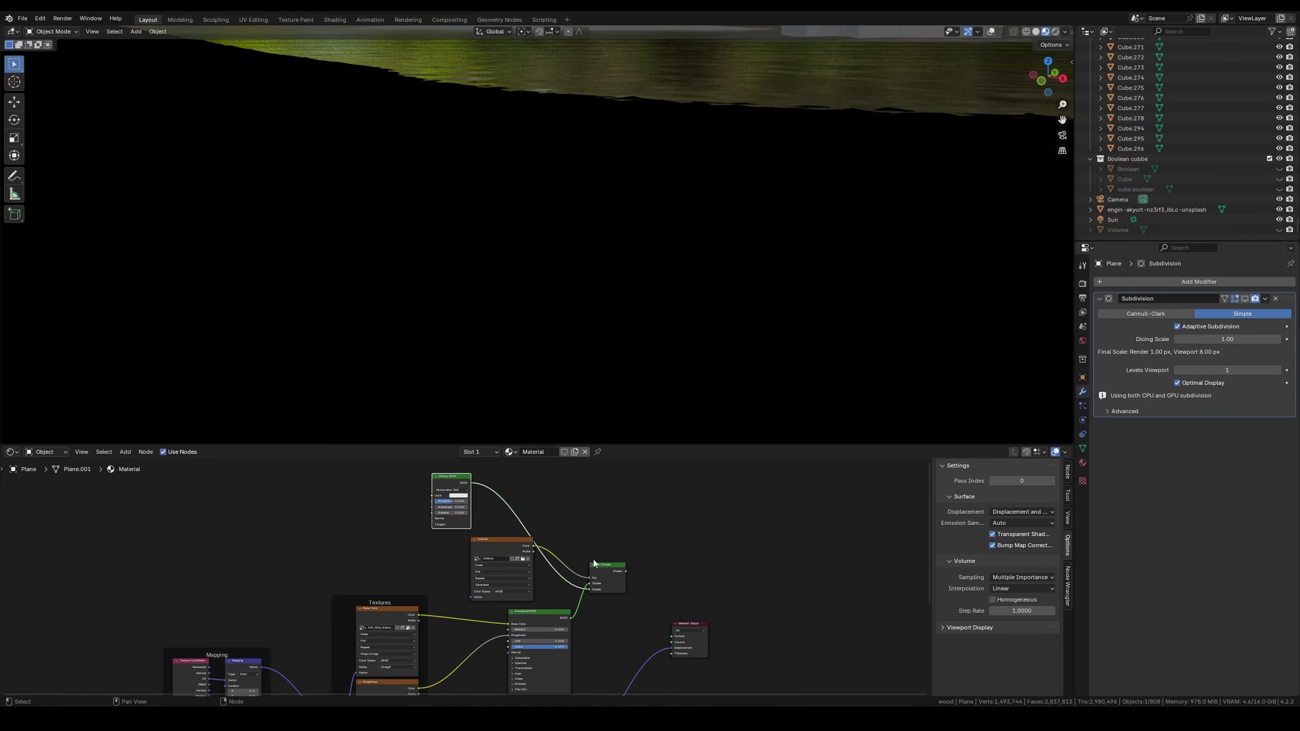
ctrl+shift+click(610, 568)
drag(515, 509, 490, 506)
scroll(490, 505, up, 4)
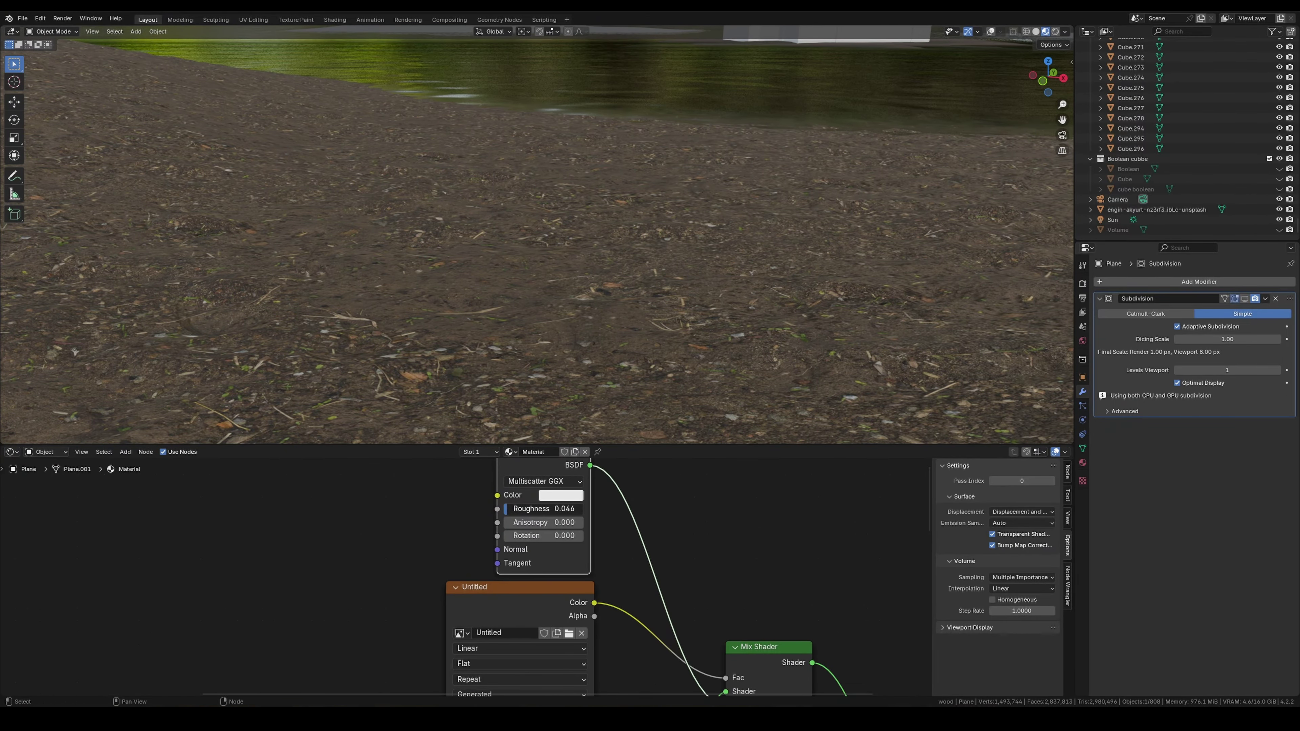
scroll(512, 552, down, 3)
middle_drag(518, 411, 528, 314)
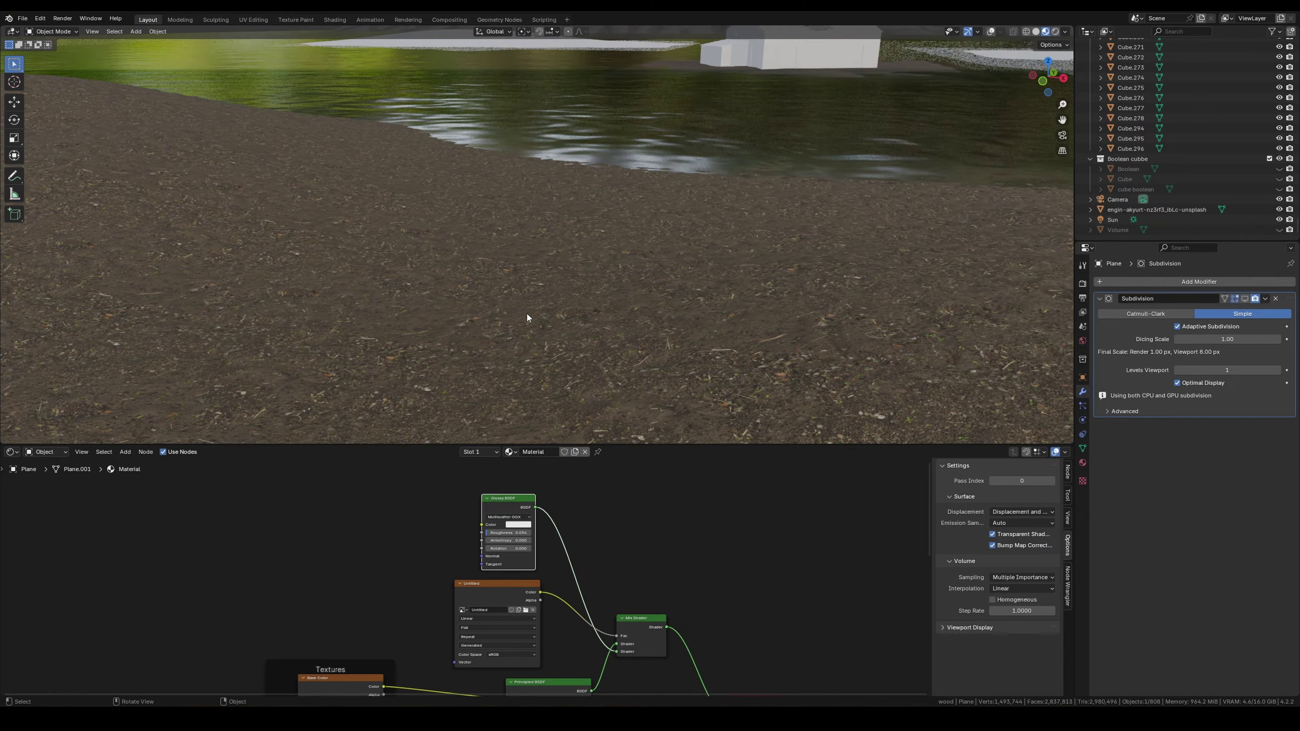
Switch to Texture Paint mode and paint a wet patch onto the ground plane.
key(ctrl+Tab)
click(597, 277)
scroll(512, 589, down, 2)
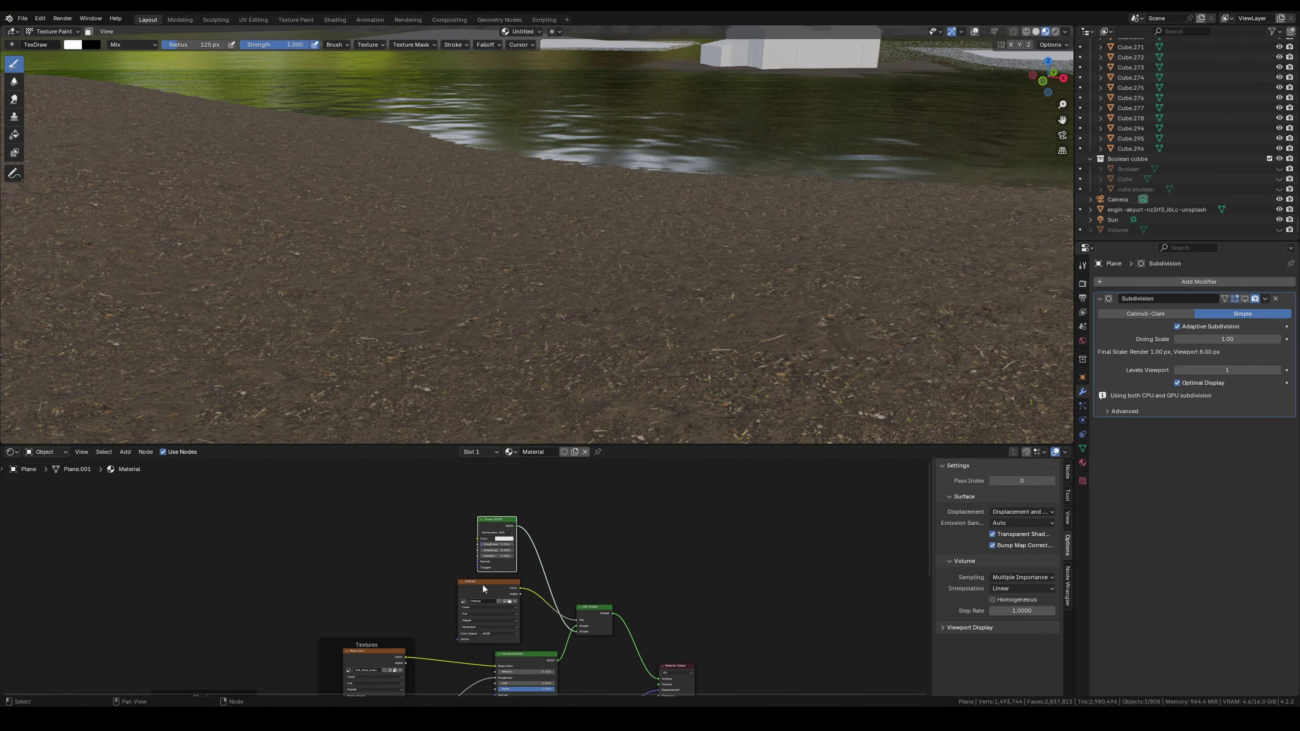
middle_drag(512, 614, 522, 563)
drag(450, 353, 581, 274)
middle_drag(581, 274, 583, 358)
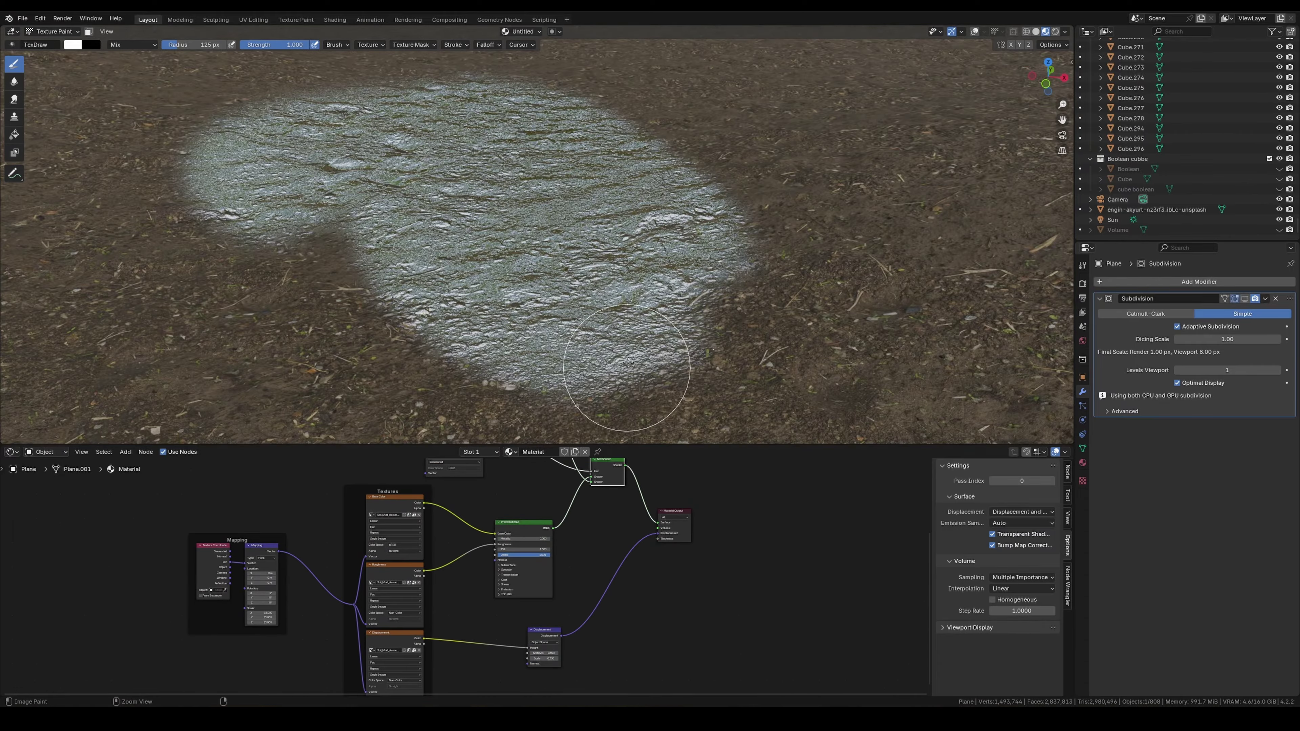
middle_drag(623, 392, 646, 335)
shift+scroll(528, 515, up, 5)
Combine the image and Color Ramp in a Color Dodge Mix node, with the ramp stop at 0.805.
key(Escape)
key(ctrl+KP_0)
click(621, 520)
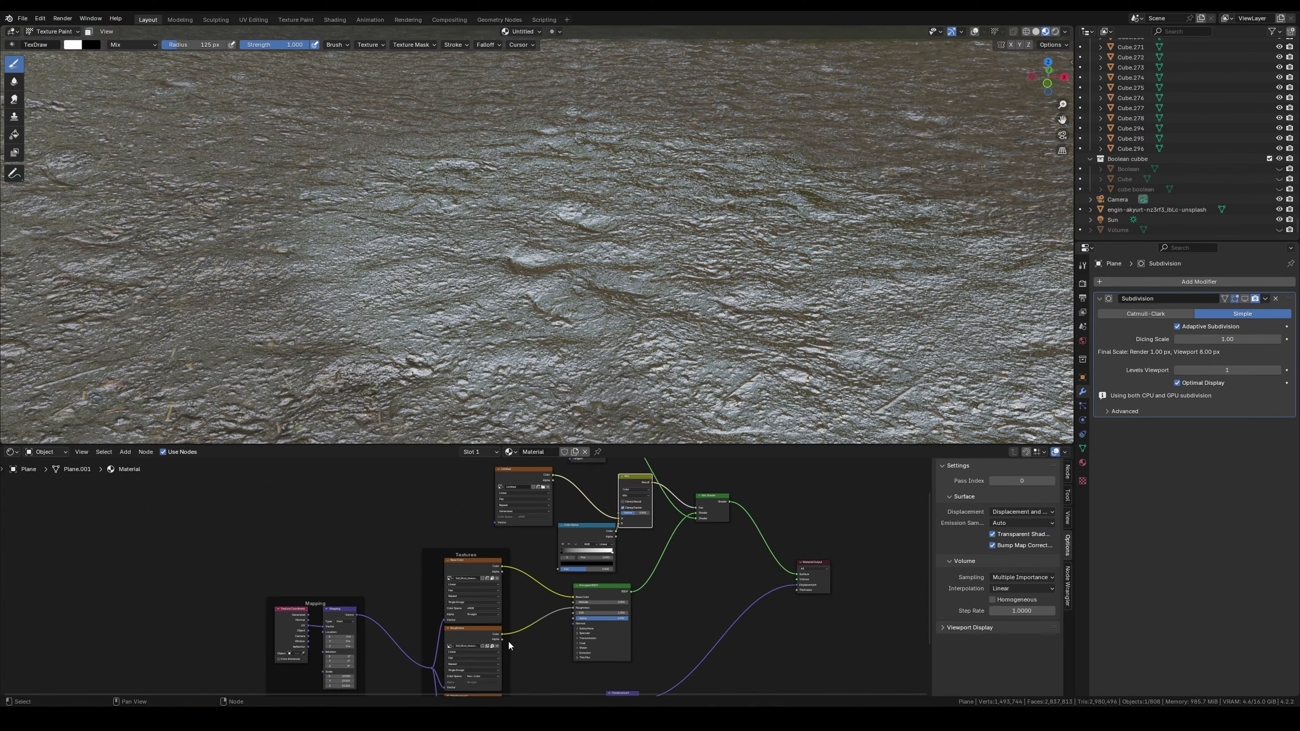
scroll(640, 538, up, 1)
click(646, 585)
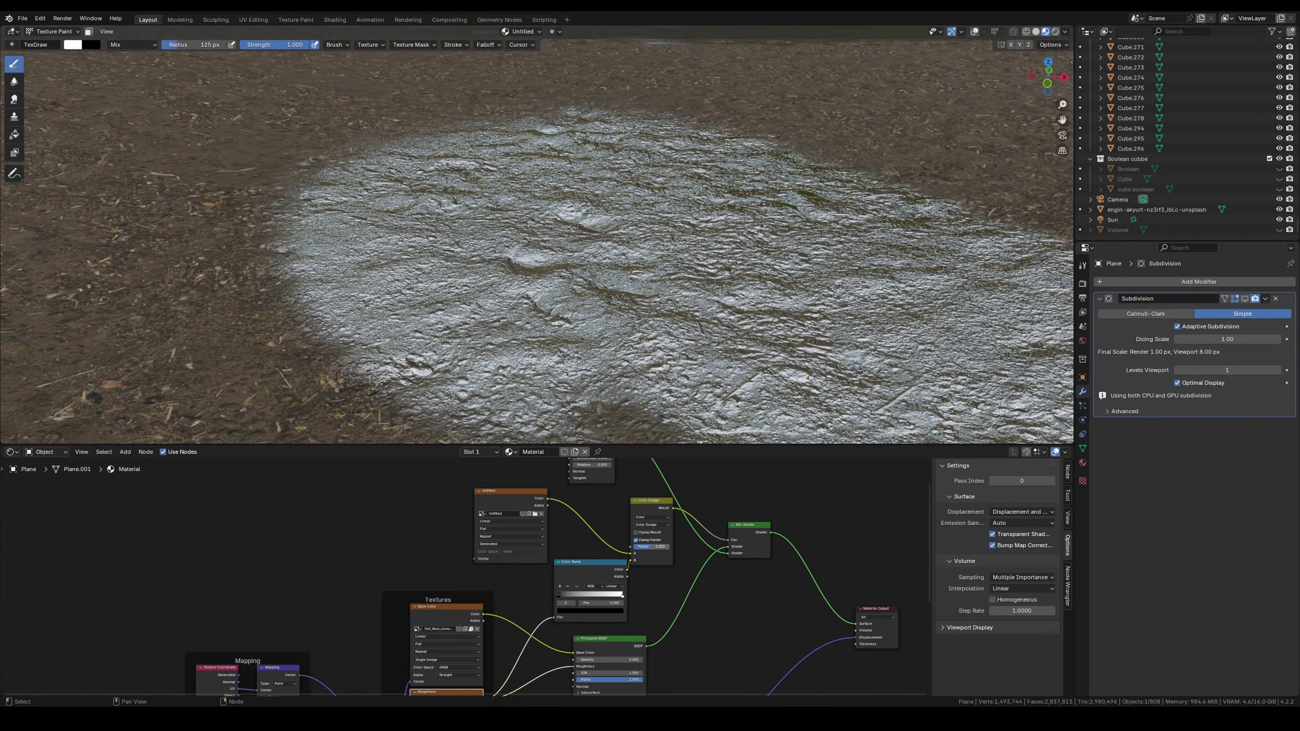
ctrl+shift+click(592, 592)
drag(592, 594, 618, 602)
ctrl+shift+click(749, 533)
Inspect the wet mud patch up close and swap the brush's two paint colours.
shift+middle_drag(343, 294, 460, 297)
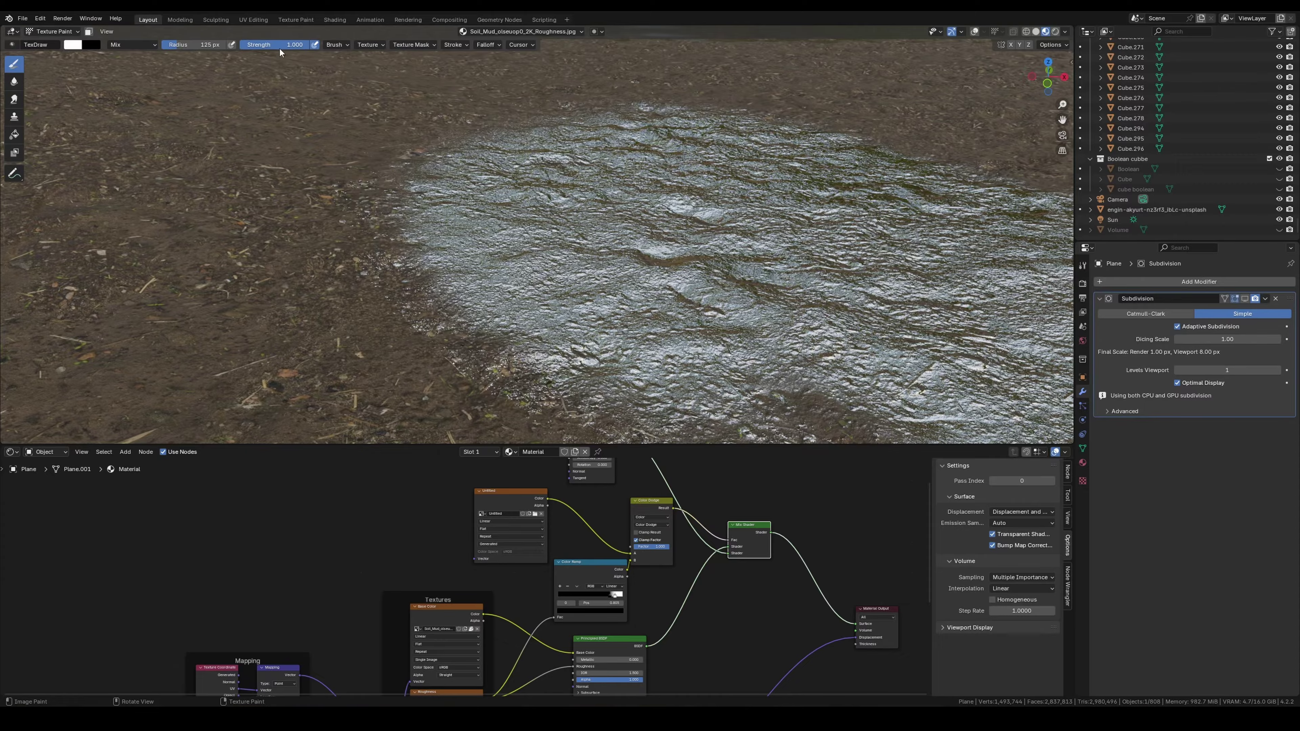
middle_drag(378, 250, 508, 277)
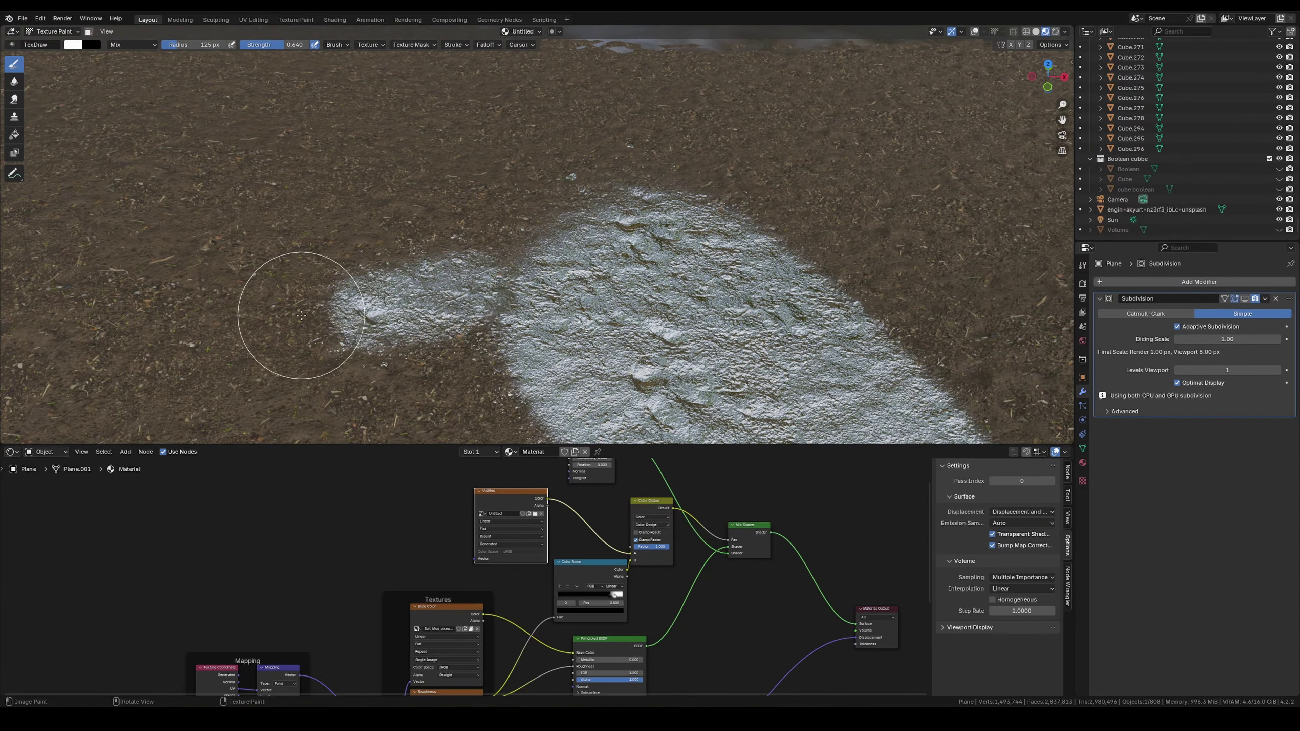
middle_drag(300, 316, 436, 261)
mouse_move(556, 331)
middle_down()
mouse_move(435, 247)
mouse_move(443, 281)
mouse_move(637, 228)
mouse_move(560, 270)
mouse_move(443, 278)
middle_up()
key(x)
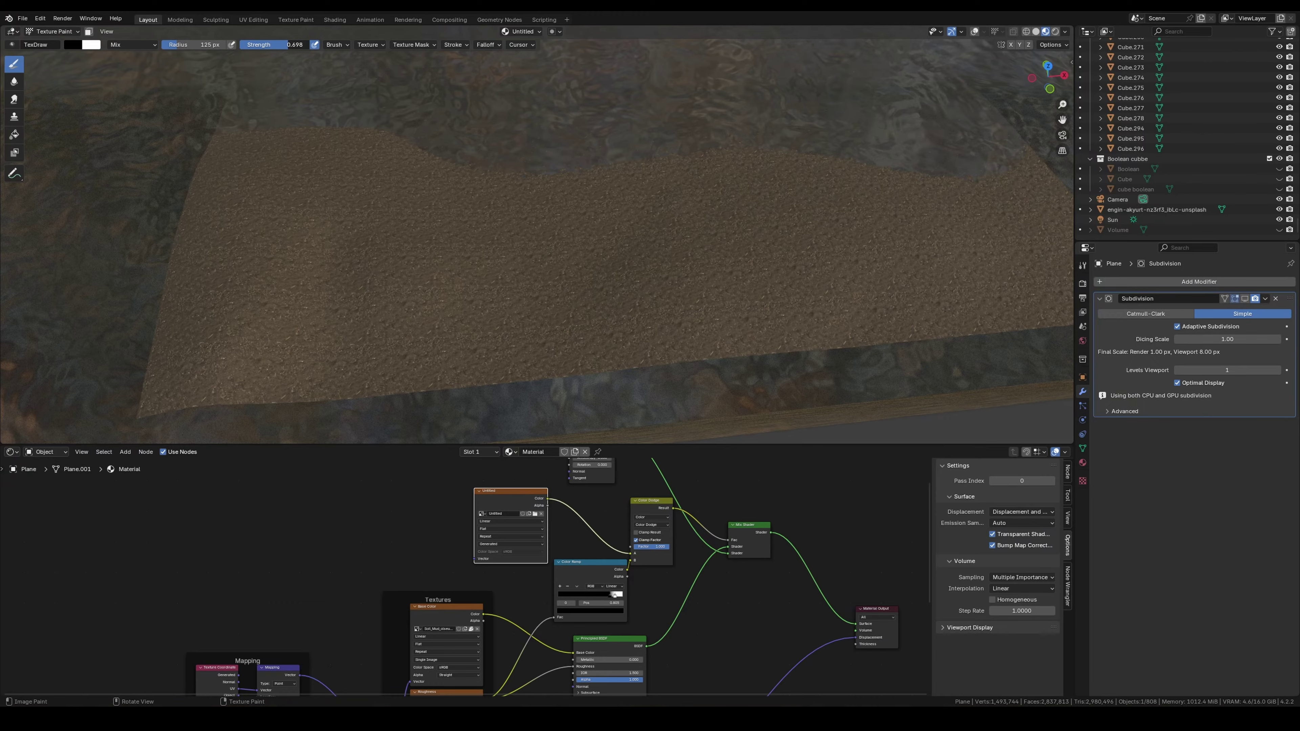
Keep brush strength at 0.600 and rearrange the Color Ramp and Color Dodge nodes.
key(Escape)
middle_drag(409, 204, 508, 298)
scroll(563, 588, down, 2)
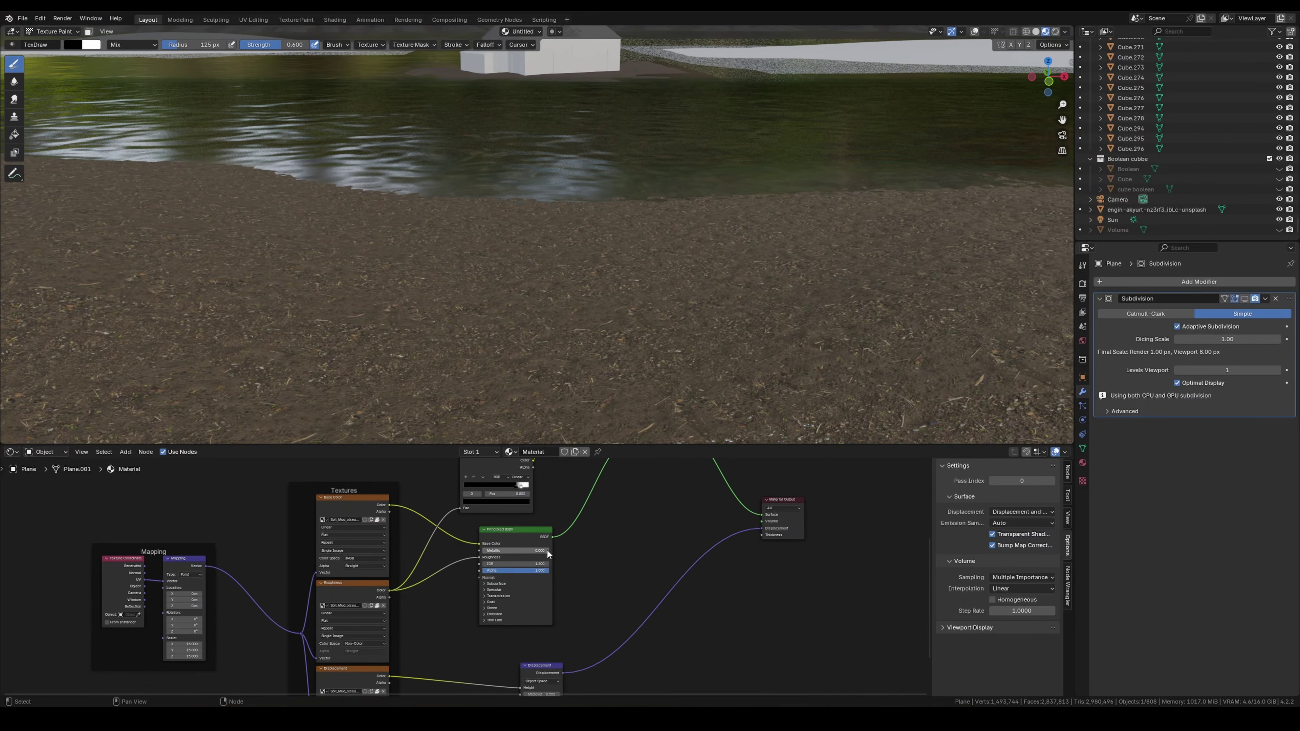
middle_drag(589, 625, 559, 599)
drag(471, 520, 457, 526)
drag(512, 483, 515, 489)
Duplicate the Color Dodge and Displacement nodes, feeding the zero-height Displacement copy into the B input.
key(ctrl+shift+d)
click(629, 576)
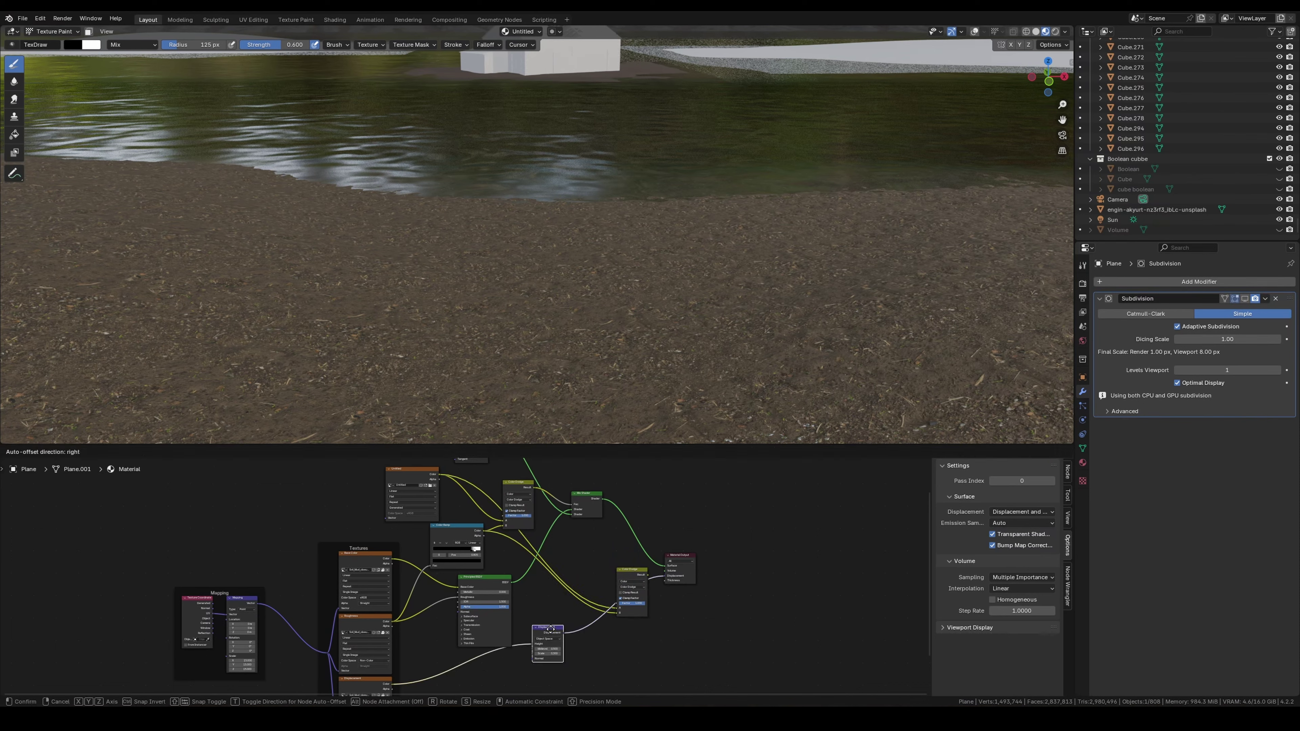
key(shift+d)
click(558, 672)
scroll(550, 672, up, 3)
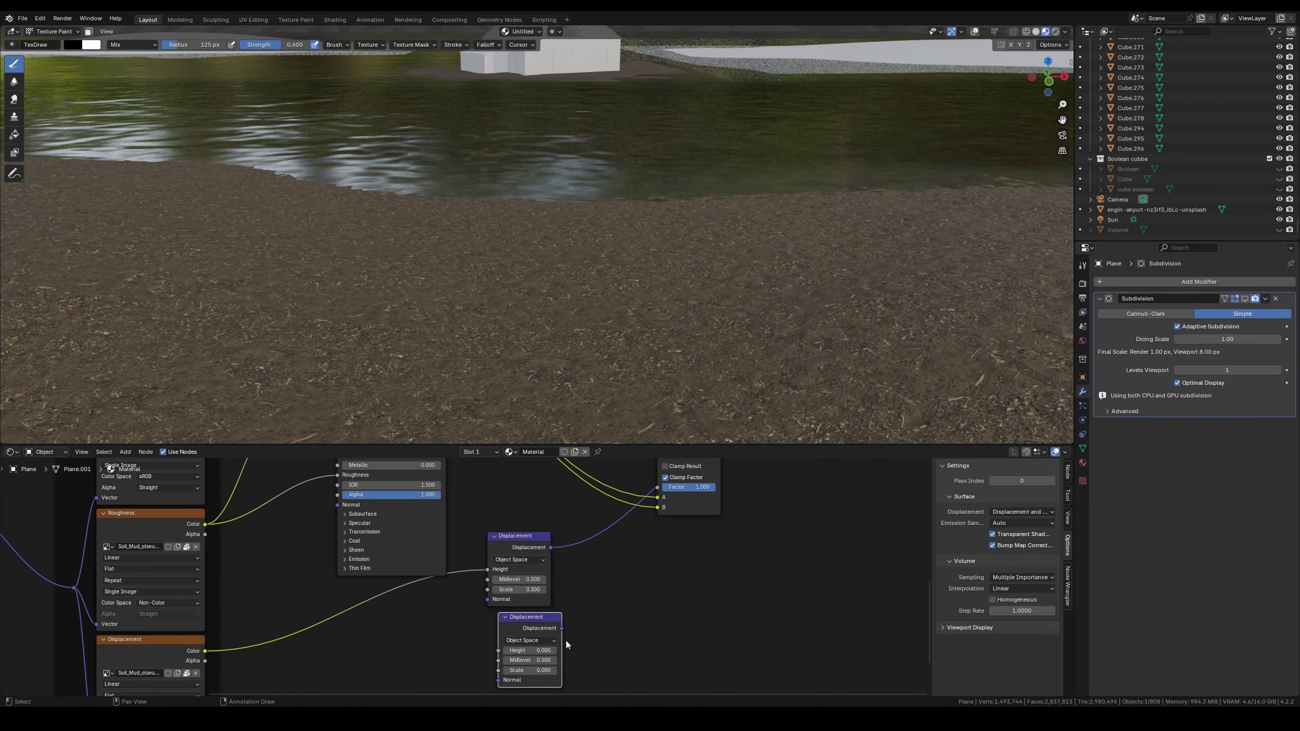
drag(659, 515, 575, 515)
Route the displacement mix into the Material Output's Displacement and set its blend mode to Mix.
scroll(457, 544, down, 3)
drag(661, 498, 439, 531)
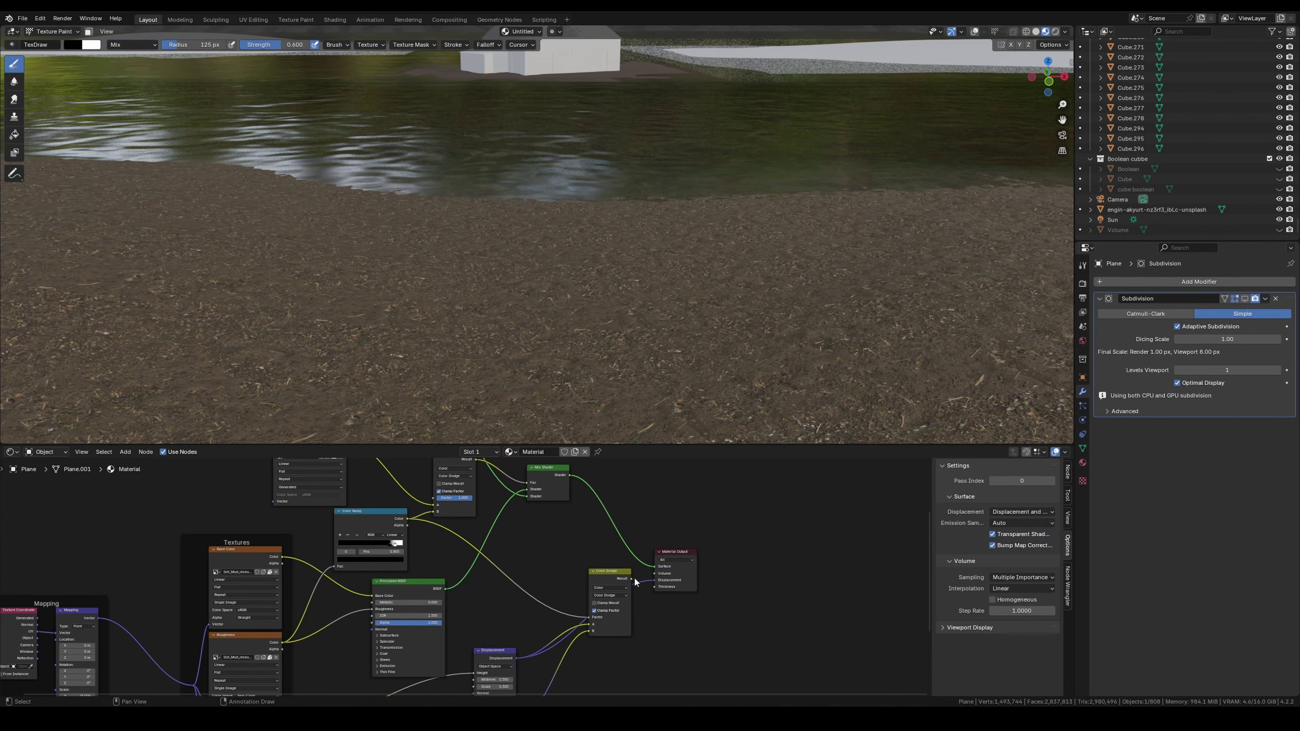
drag(617, 585, 625, 579)
middle_drag(417, 515, 409, 540)
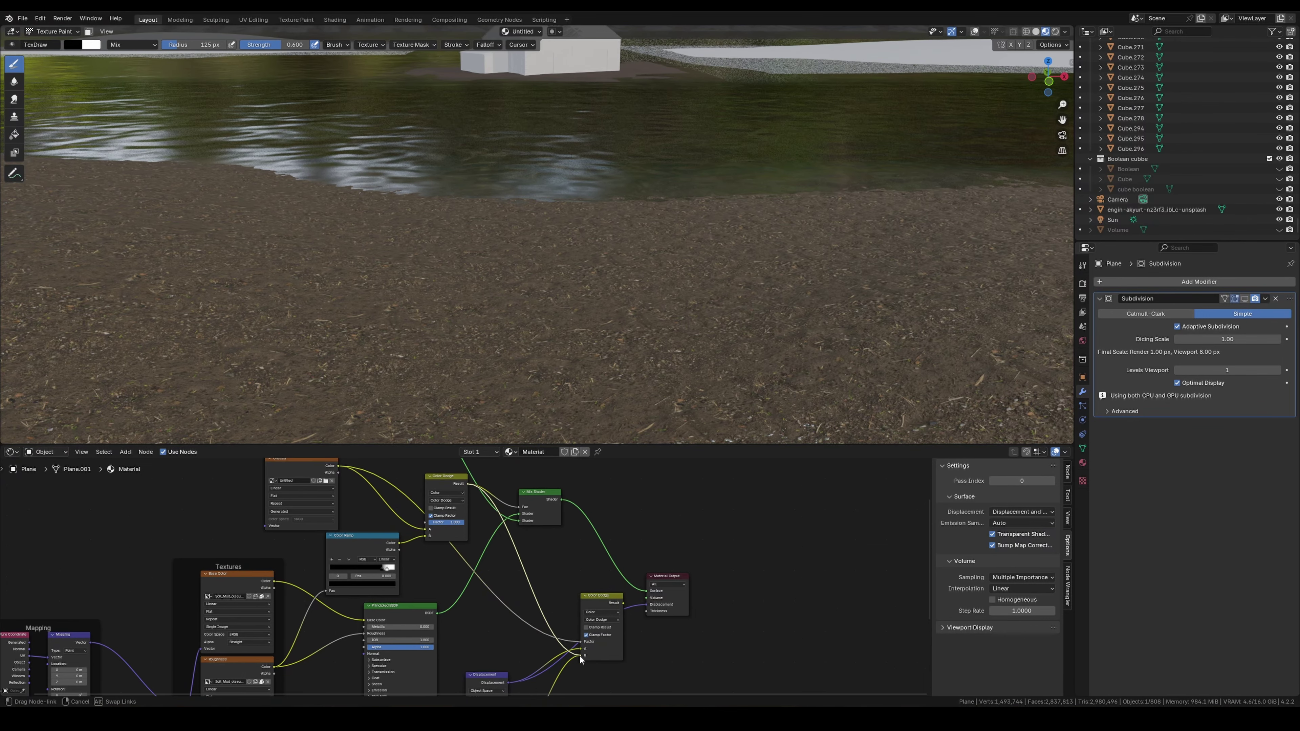
middle_drag(610, 646, 574, 614)
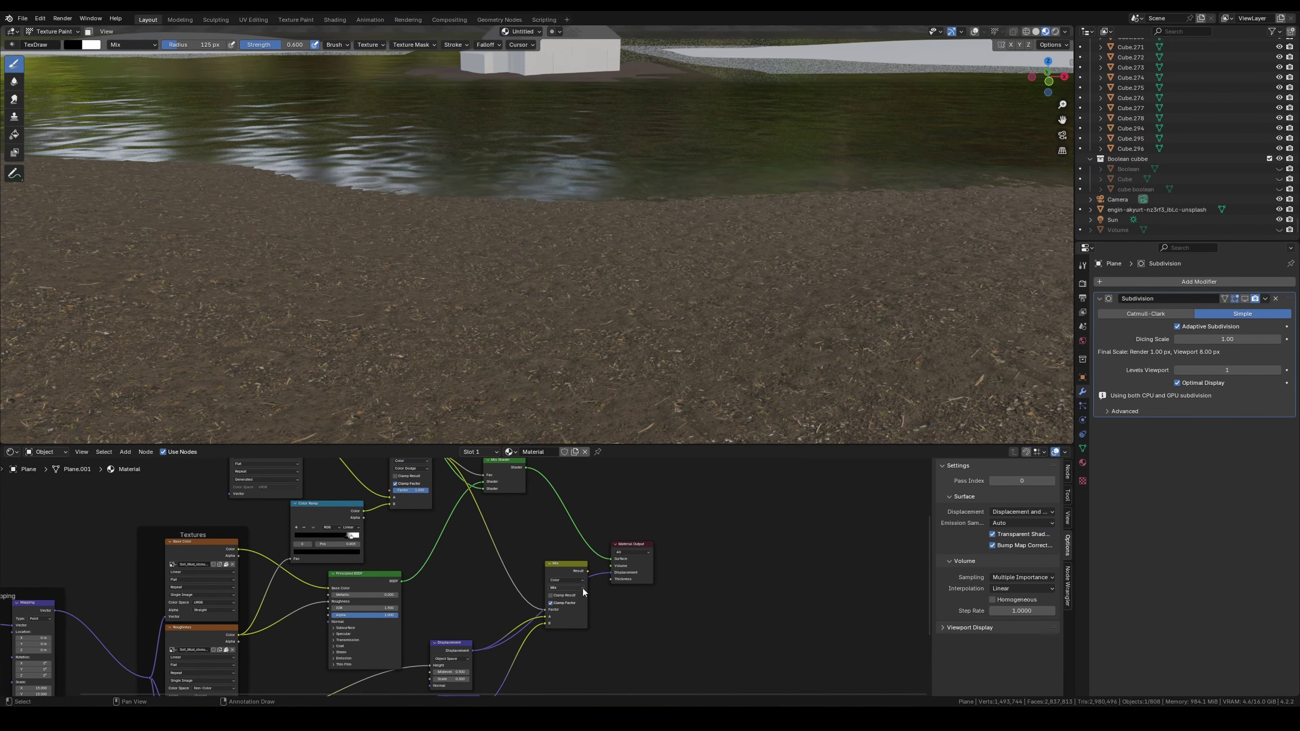
click(570, 590)
click(568, 579)
scroll(461, 579, down, 1)
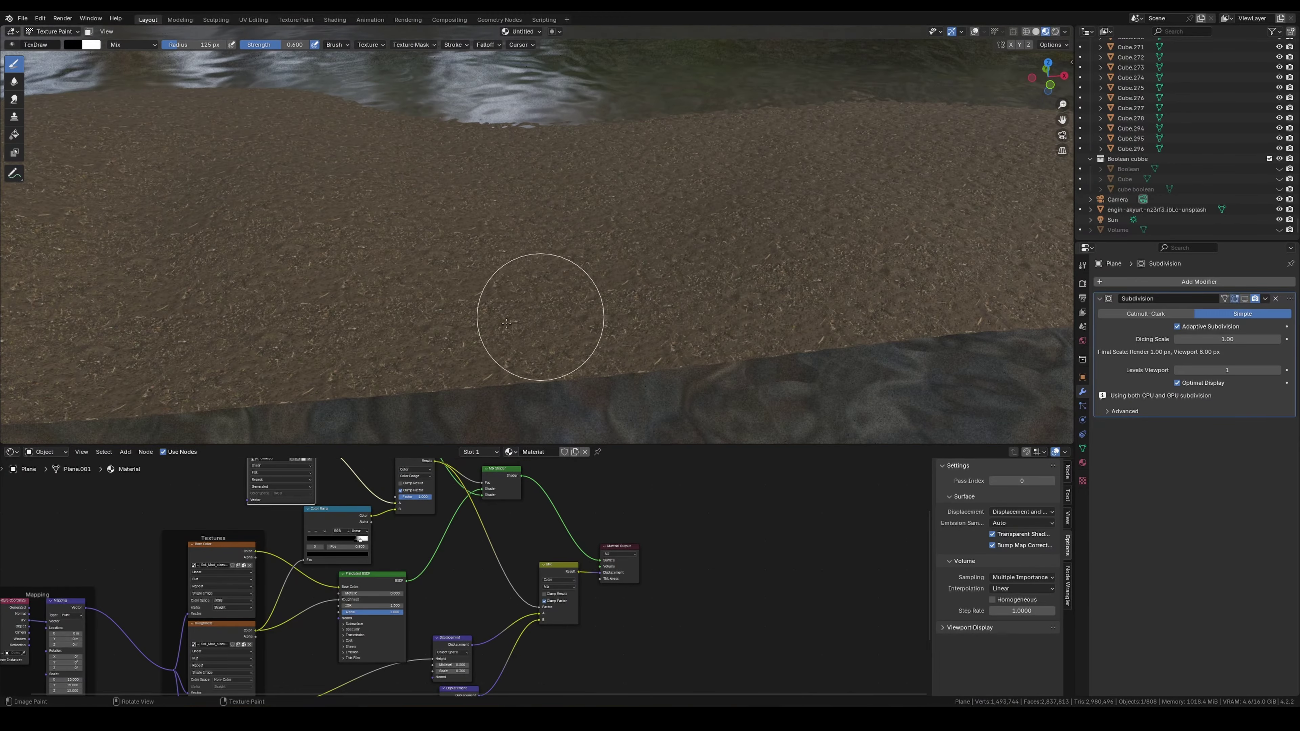
Swap to white and paint a puddle patch into the ground mask near the lake.
middle_drag(461, 563, 497, 620)
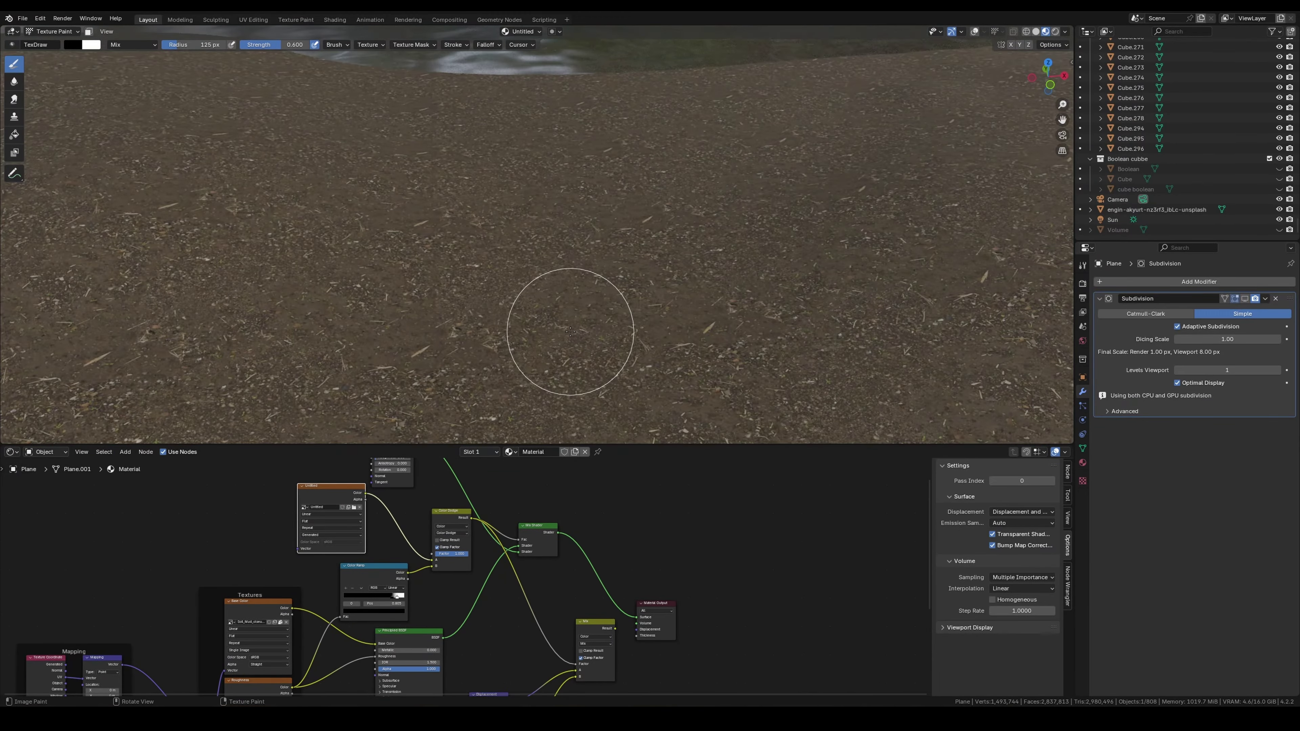
key(x)
drag(636, 634, 637, 630)
mouse_move(514, 293)
mouse_down()
mouse_move(749, 233)
mouse_move(589, 317)
mouse_up()
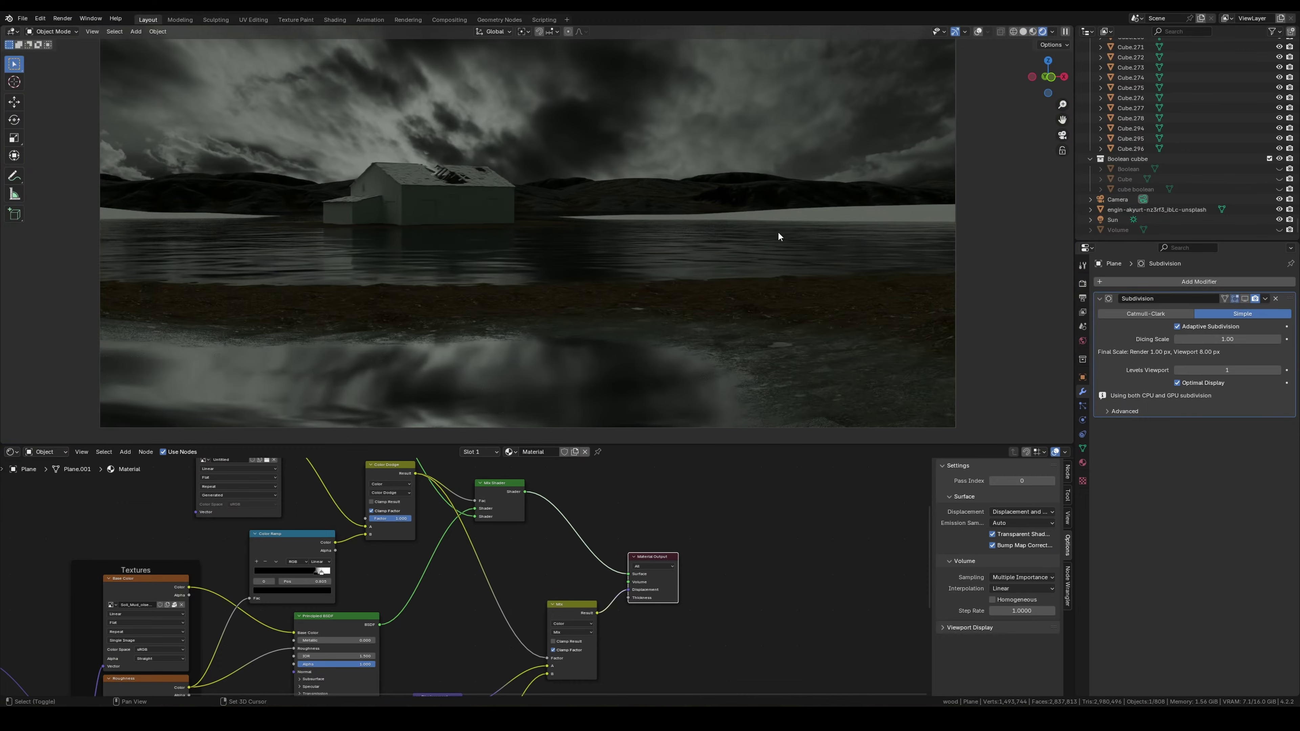
scroll(549, 475, up, 3)
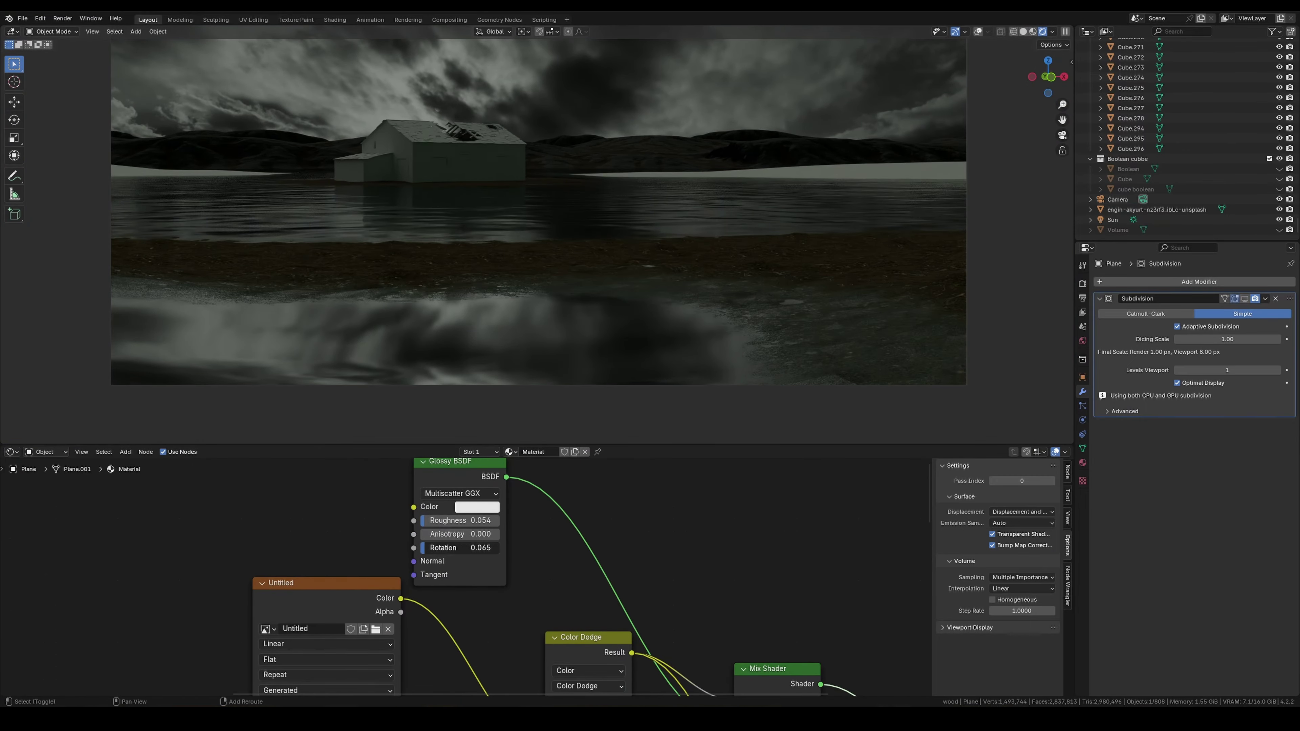
Adjust the Glossy BSDF colour and check the puddle closely in rendered camera view.
click(476, 506)
middle_drag(594, 328, 665, 269)
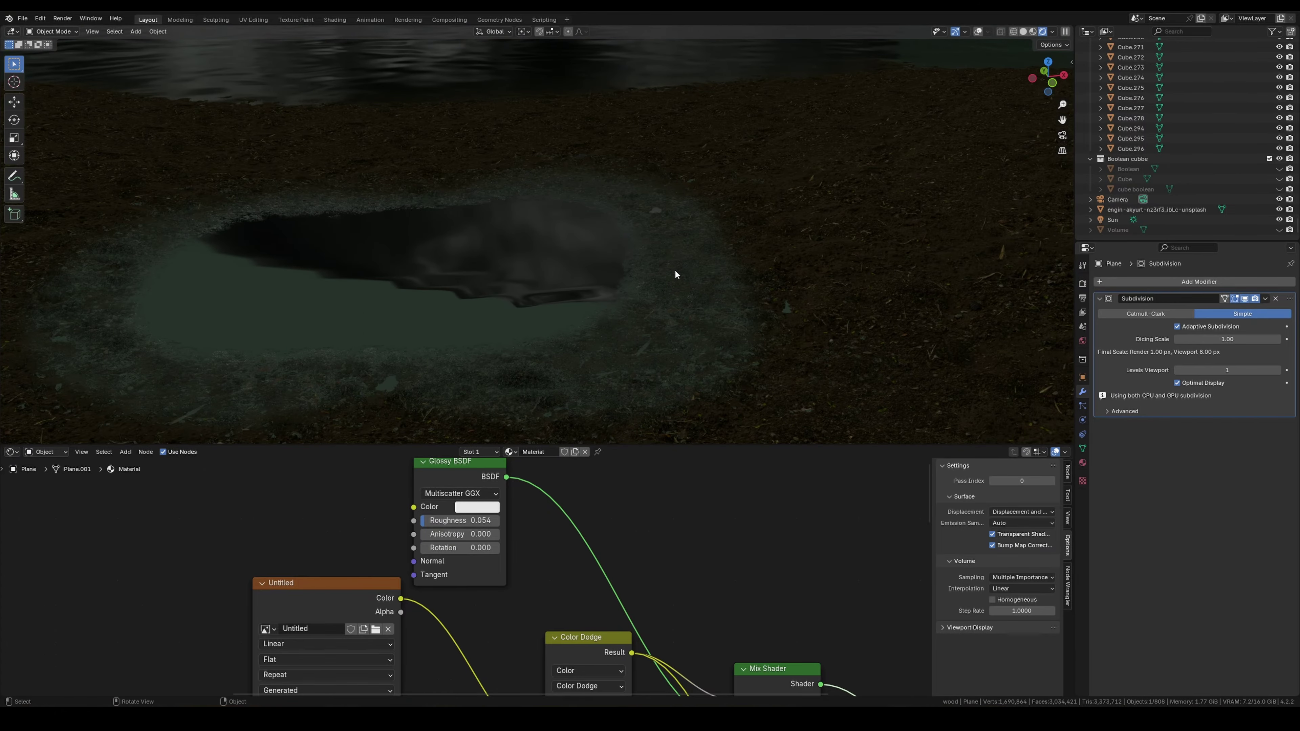
click(979, 31)
middle_drag(706, 260, 702, 209)
key(KP_0)
middle_drag(503, 247, 569, 261)
scroll(522, 560, down, 2)
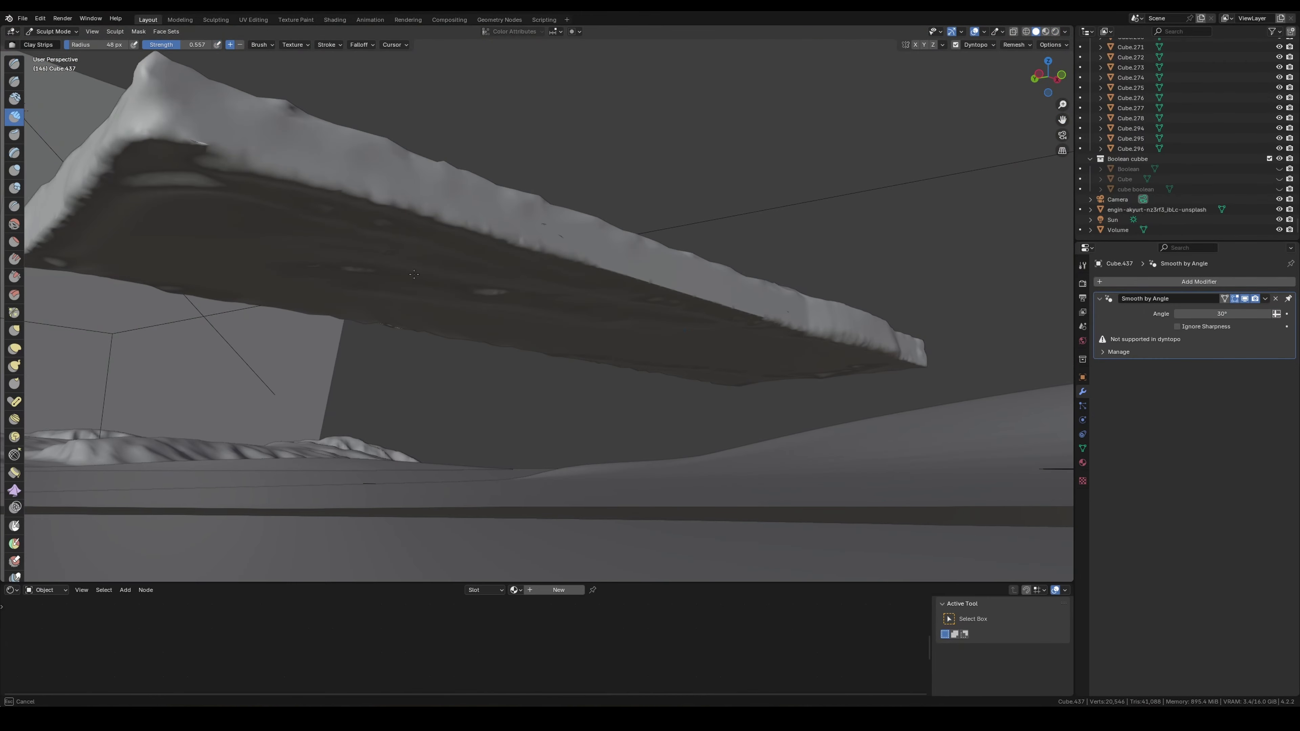
Sculpt Cube.437 with Dyntopo enabled, building Clay Strips ridges along its lower long side.
key(ctrl+Tab)
click(464, 221)
key(ctrl+Tab)
middle_drag(740, 420, 798, 256)
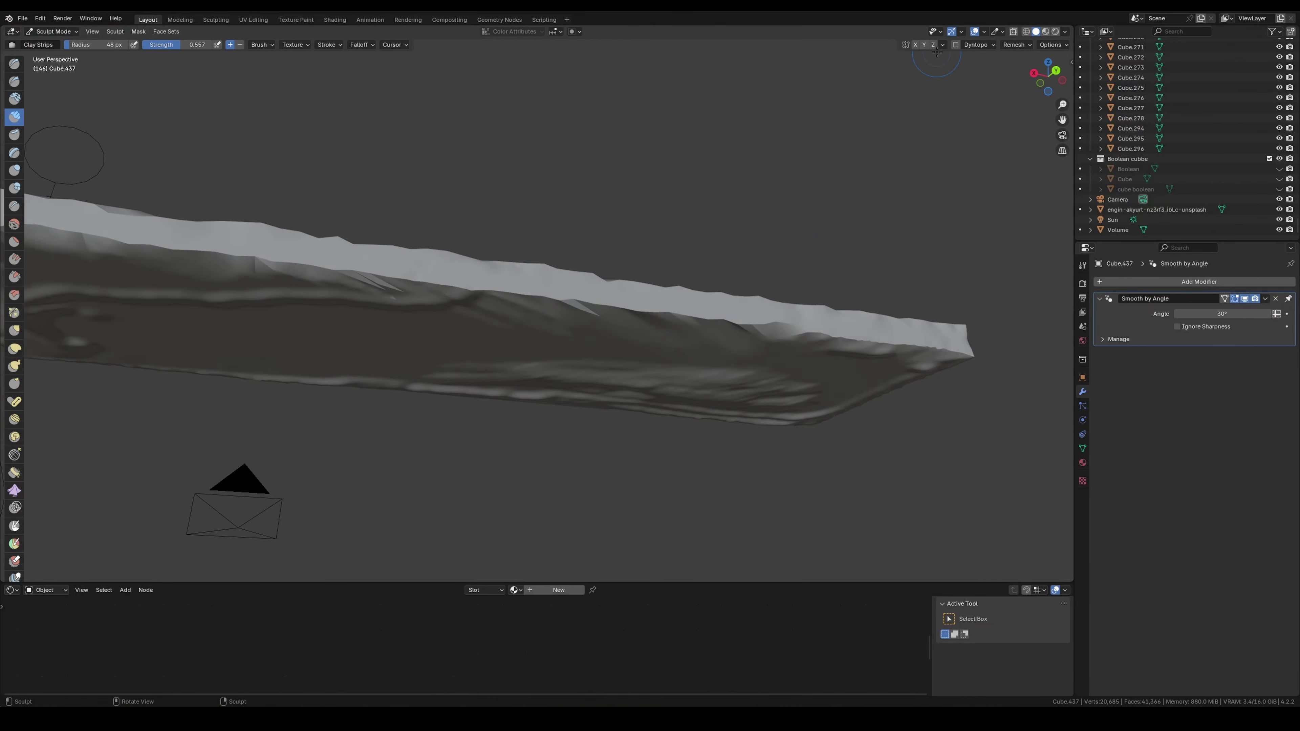
key(ctrl+Tab)
scroll(979, 58, up, 2)
key(ctrl+Tab)
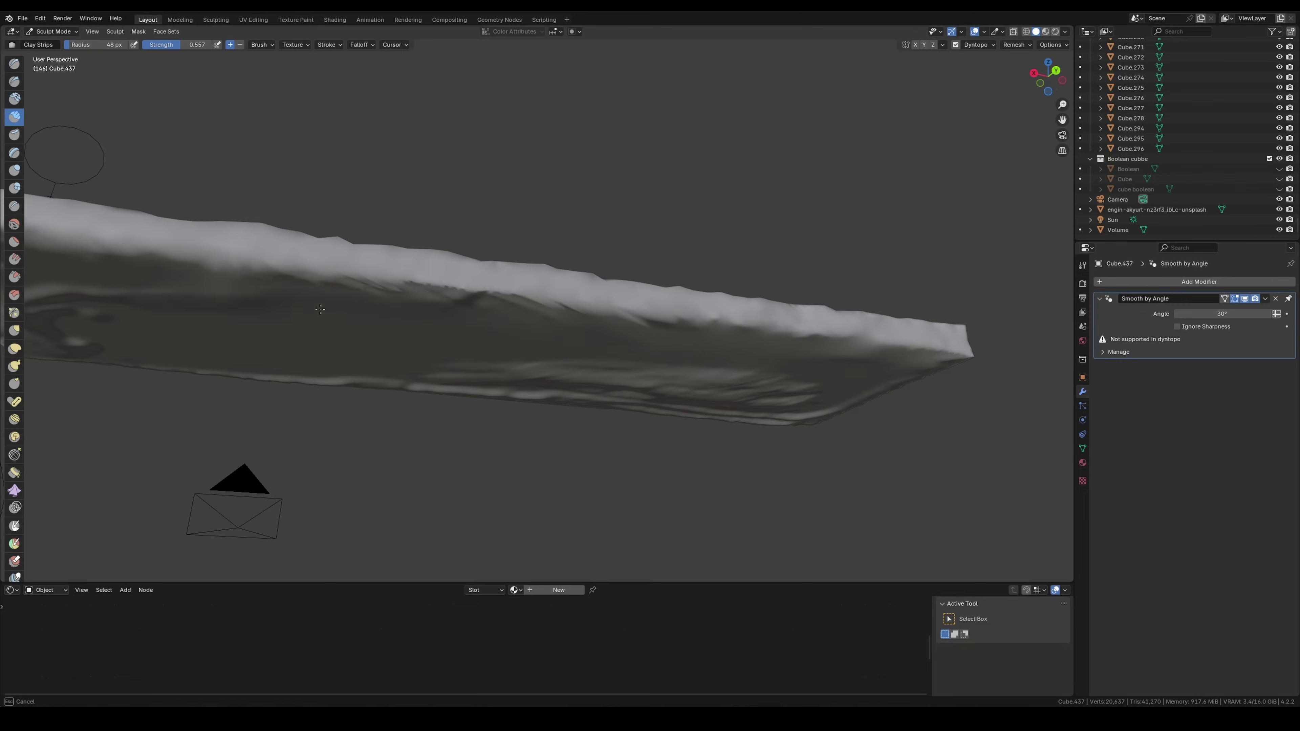
middle_drag(375, 312, 773, 369)
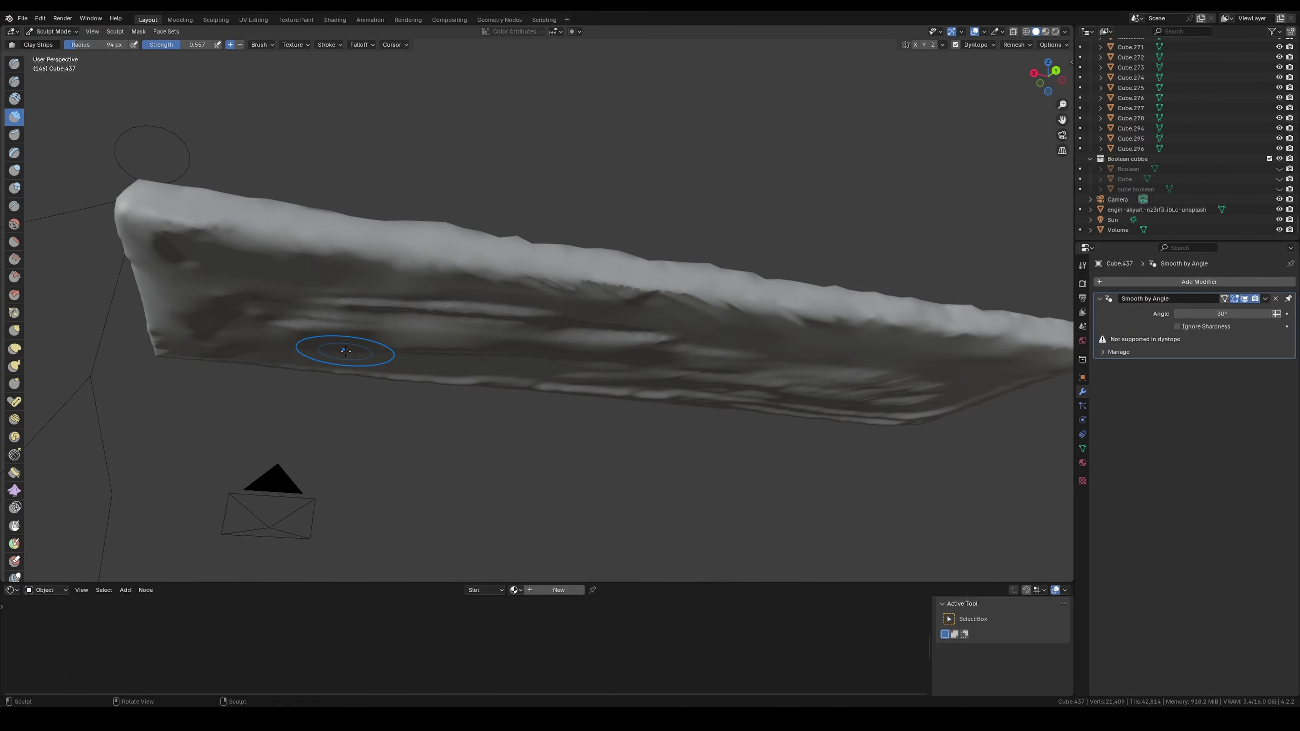
drag(345, 351, 732, 346)
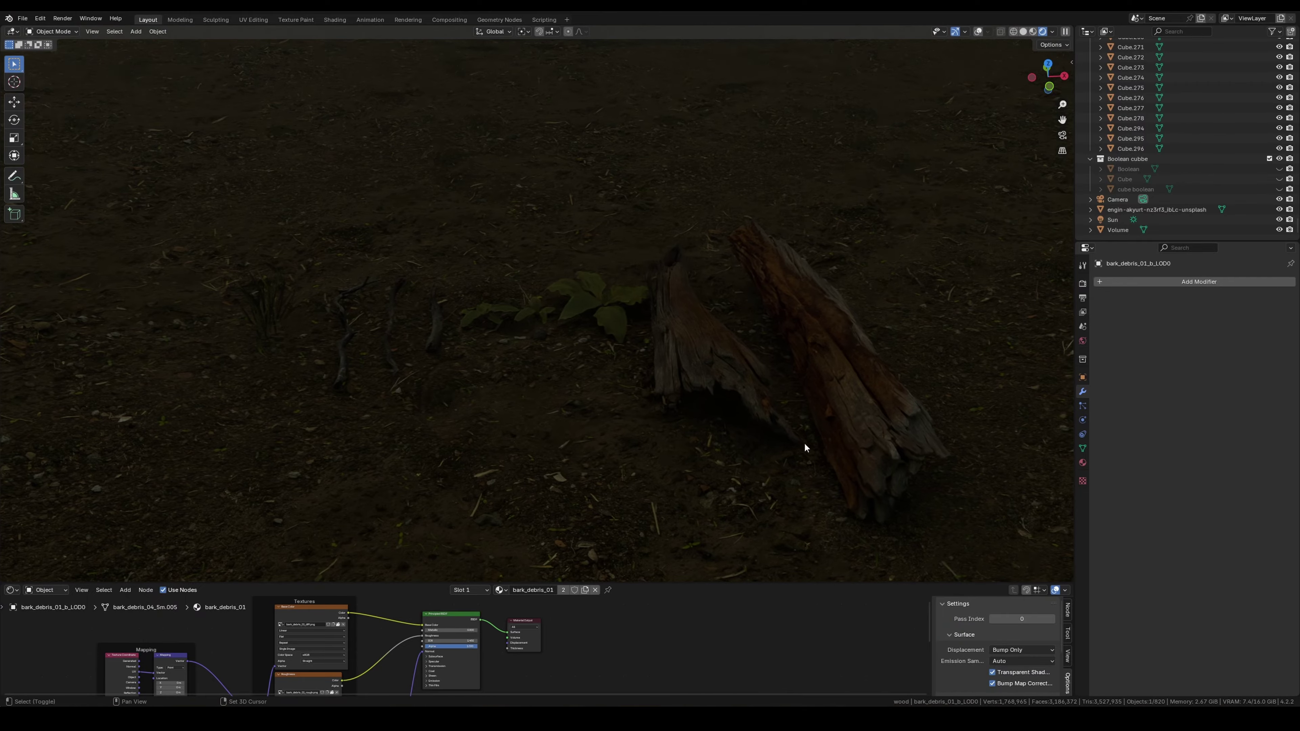
Enable Geo-Scatter Per Cam Settings in the sidebar and create the Default.001 Dry_Grass scatter.
mouse_move(805, 447)
middle_down()
mouse_move(622, 360)
mouse_move(614, 369)
mouse_move(719, 366)
mouse_move(639, 388)
mouse_move(753, 390)
mouse_move(796, 425)
middle_up()
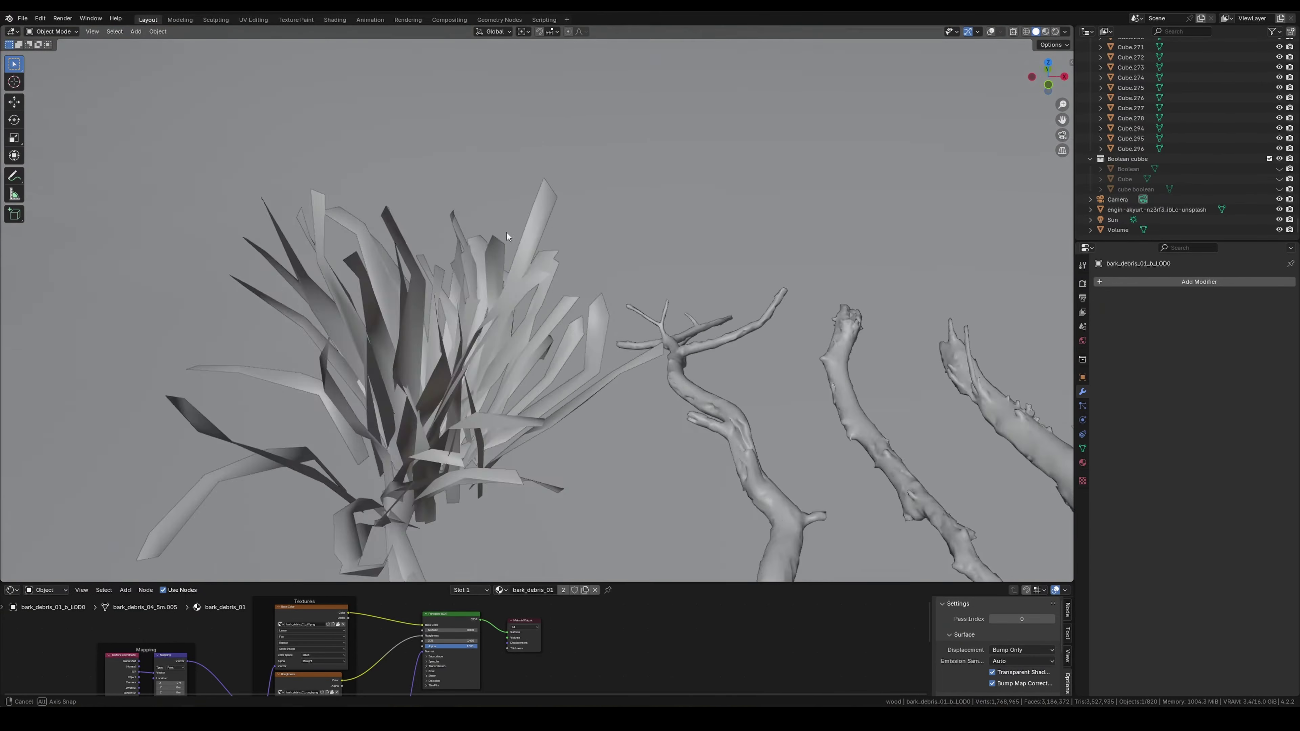
middle_drag(507, 236, 557, 294)
key(n)
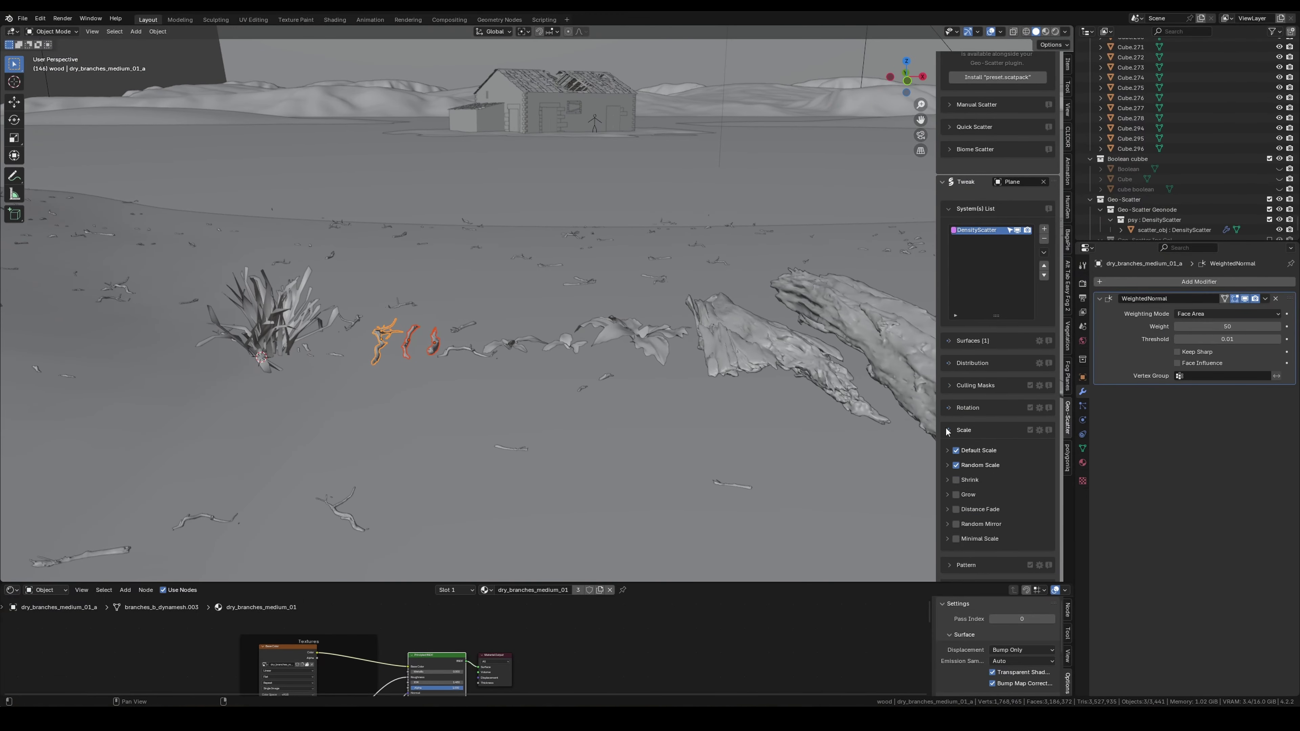
click(948, 430)
scroll(962, 451, down, 8)
click(972, 470)
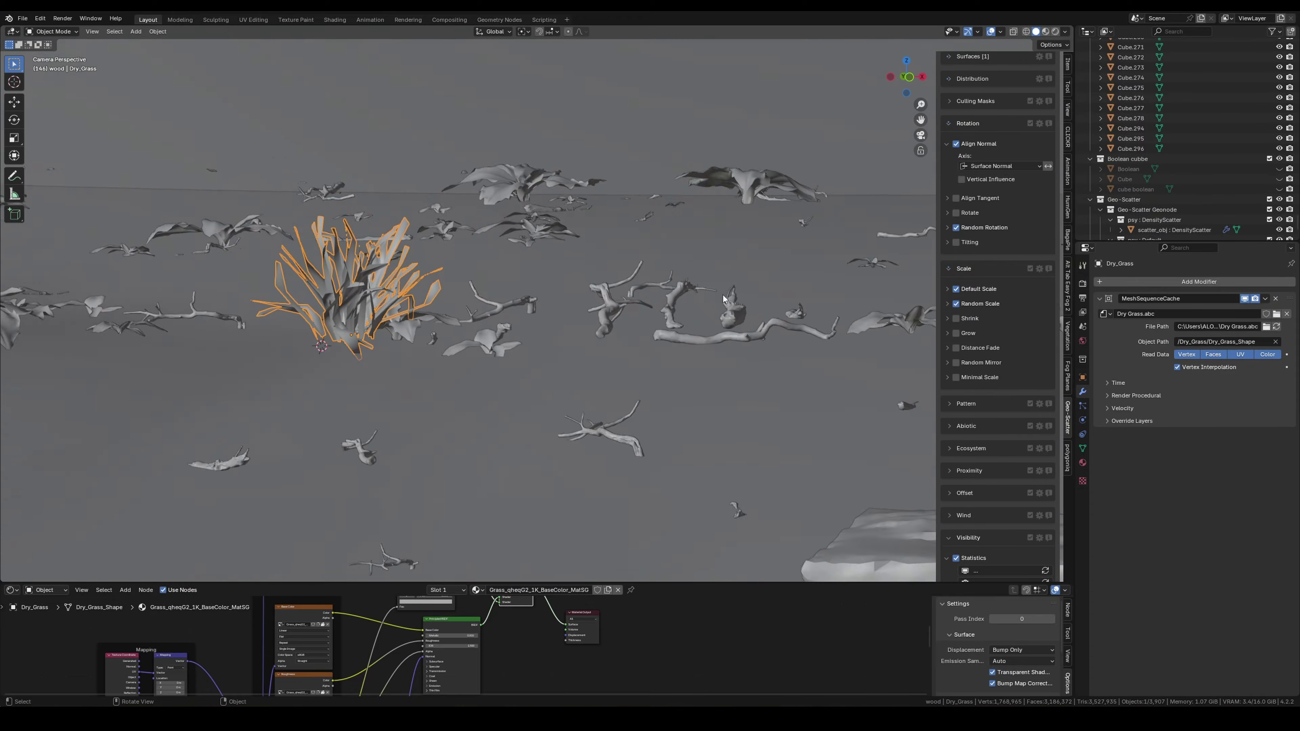
click(1044, 106)
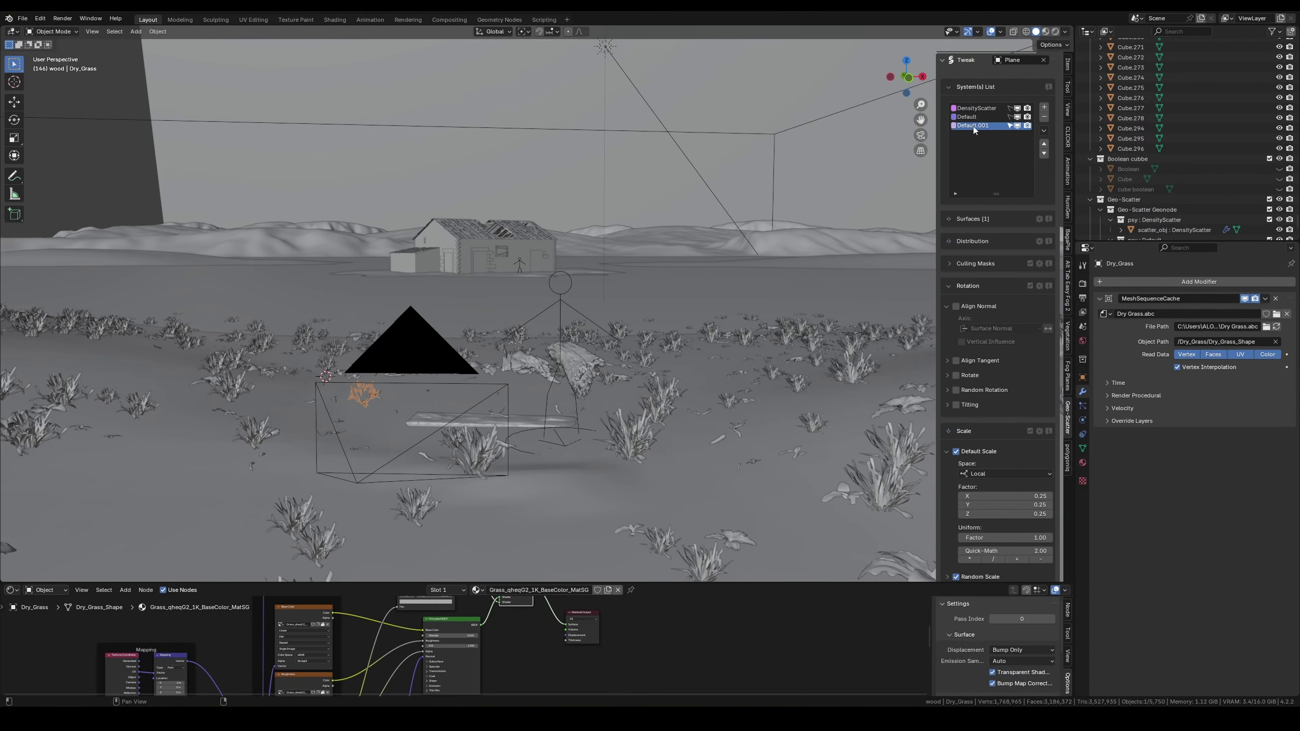
scroll(974, 130, down, 15)
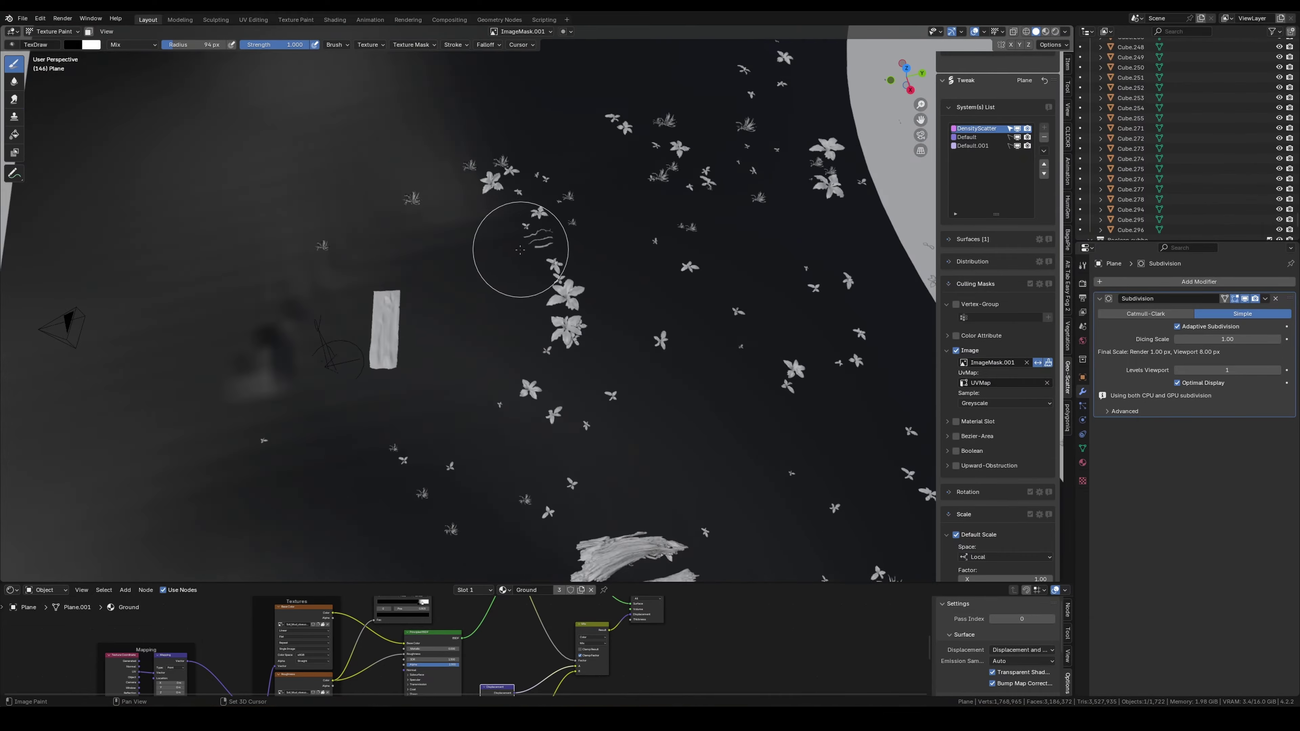
Paint two white bands into the scatter mask flanking a bare strip of ground.
shift+middle_drag(658, 338, 648, 281)
drag(788, 533, 513, 386)
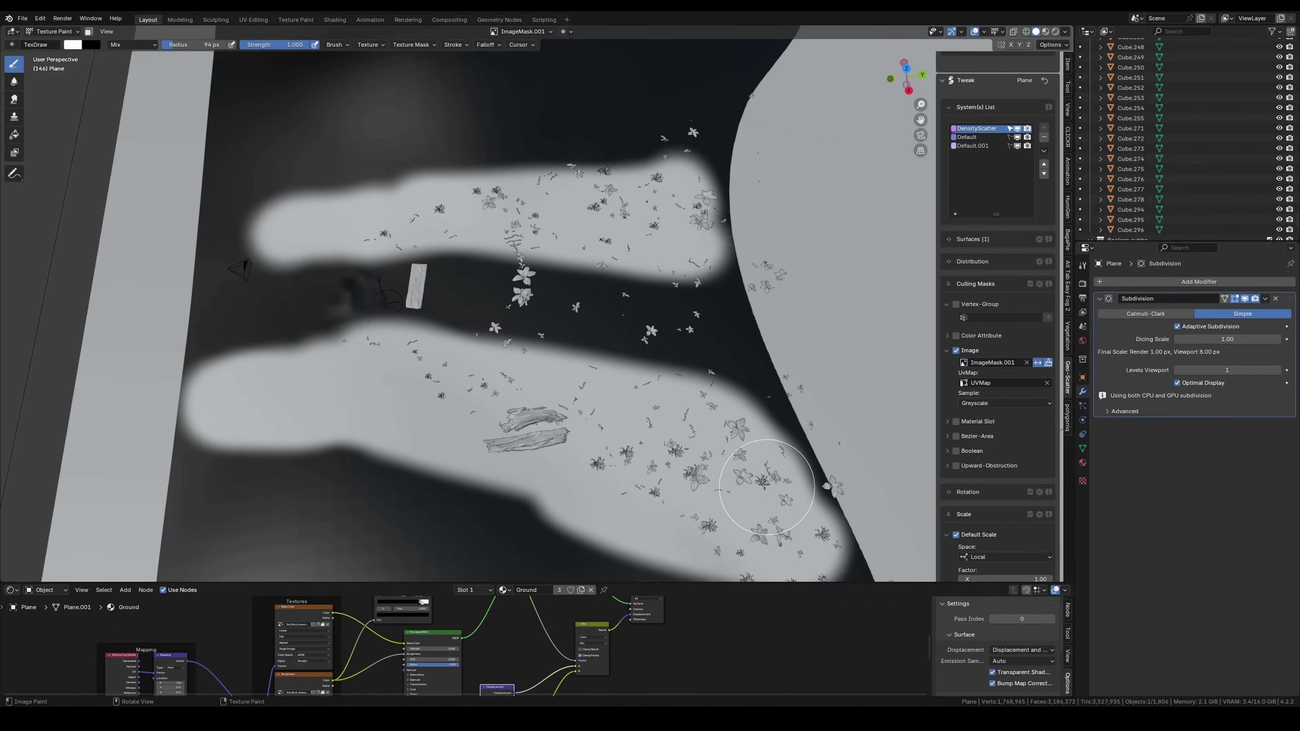
mouse_move(325, 430)
middle_down()
mouse_move(784, 458)
mouse_move(911, 215)
middle_up()
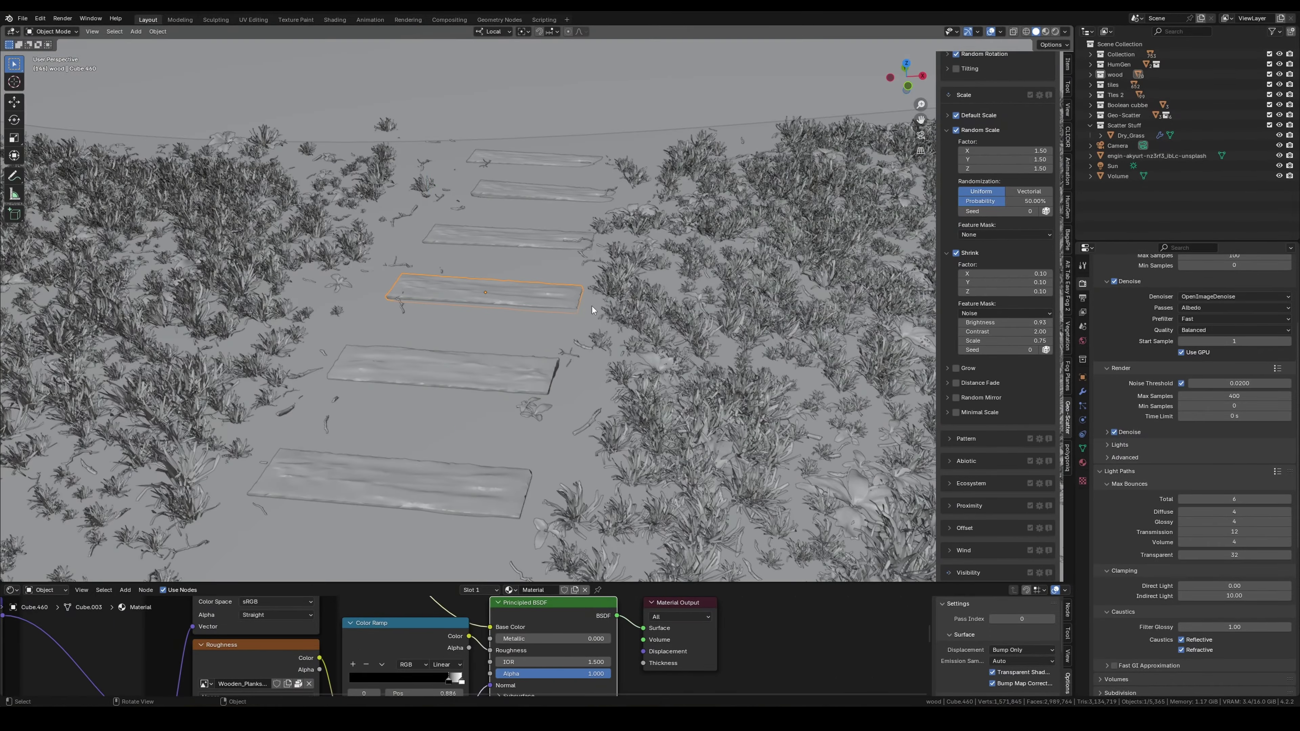
Tilt the plank around X and randomize the selected planks' transforms.
key(r)
key(x)
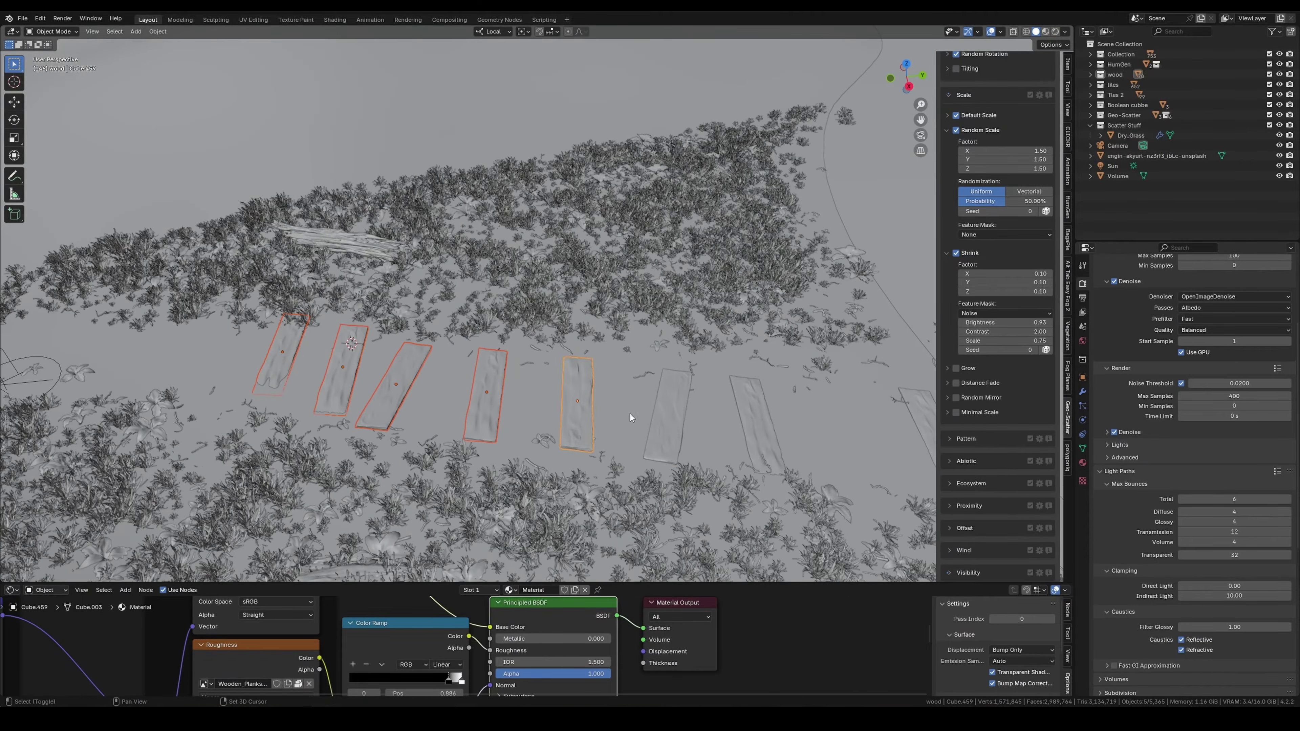
key(F3)
click(589, 369)
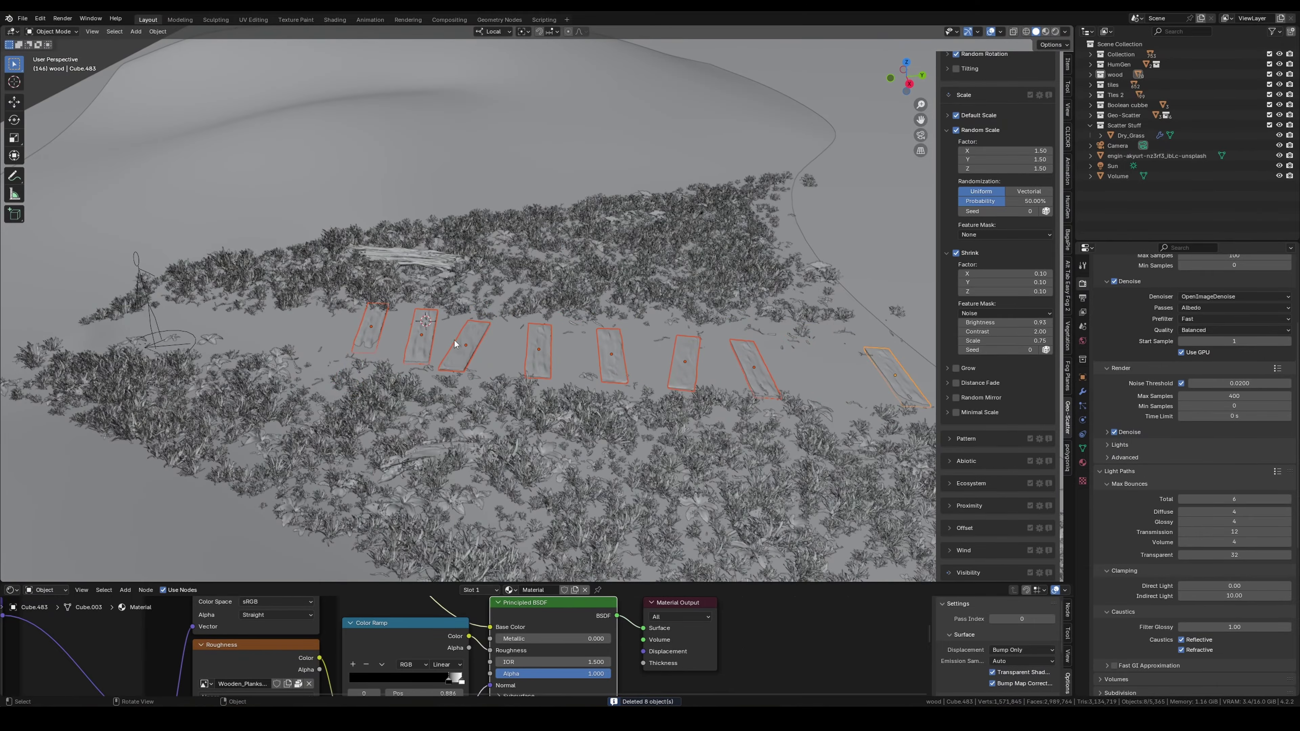
Duplicate the planks along Y, rotate the copies, and check the walkway in the render.
key(shift+d)
key(y)
key(Return)
key(r)
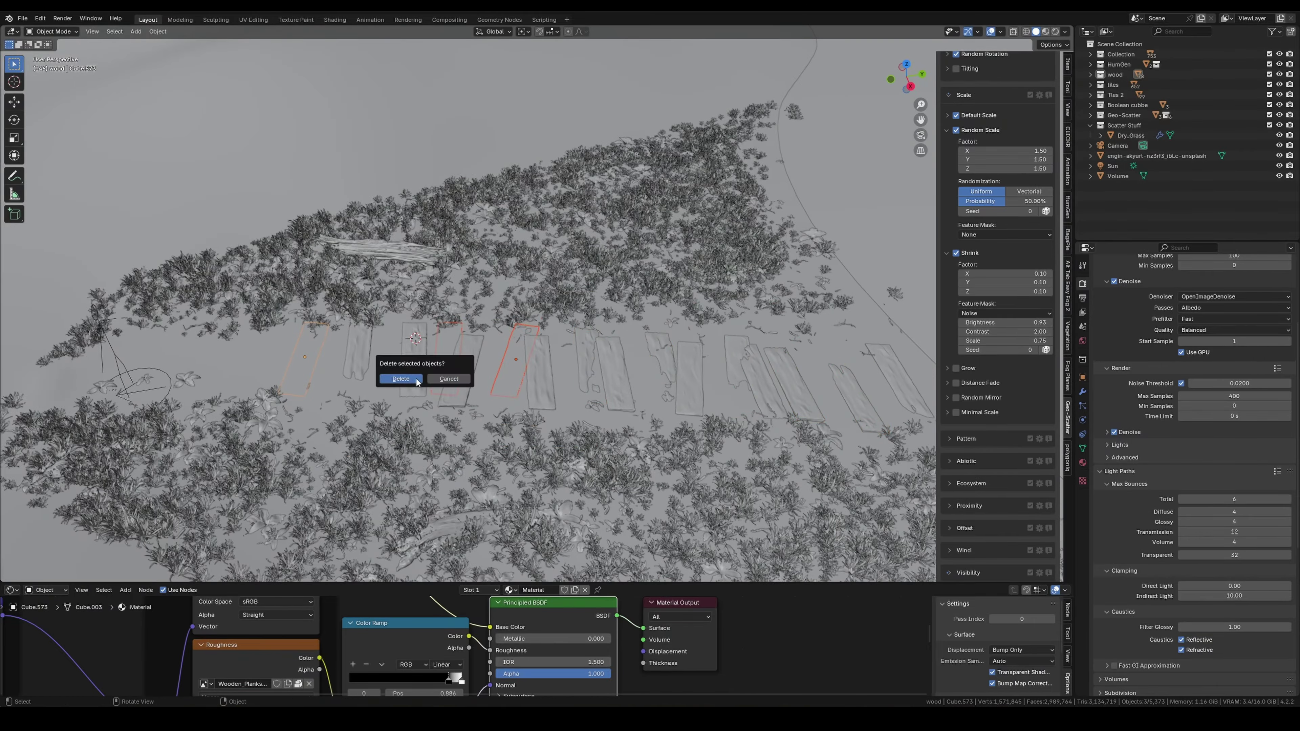
key(r)
key(y)
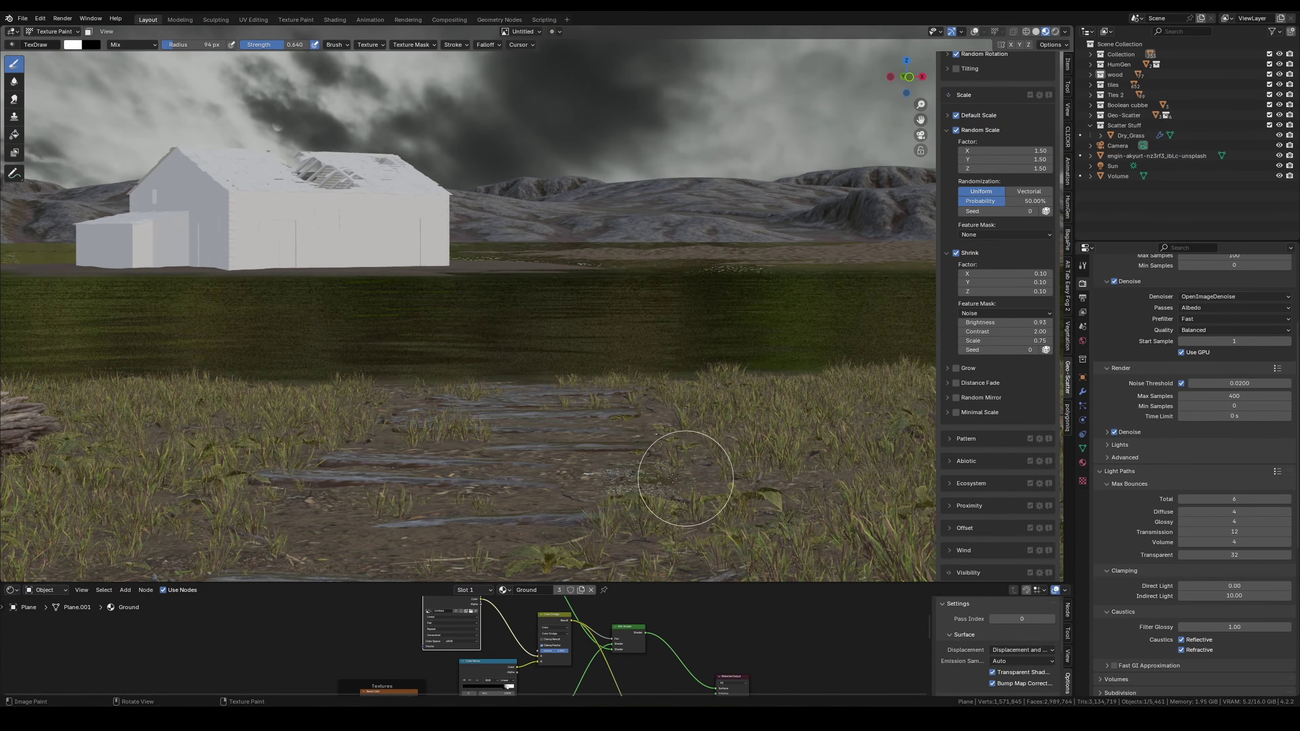
middle_drag(672, 478, 273, 369)
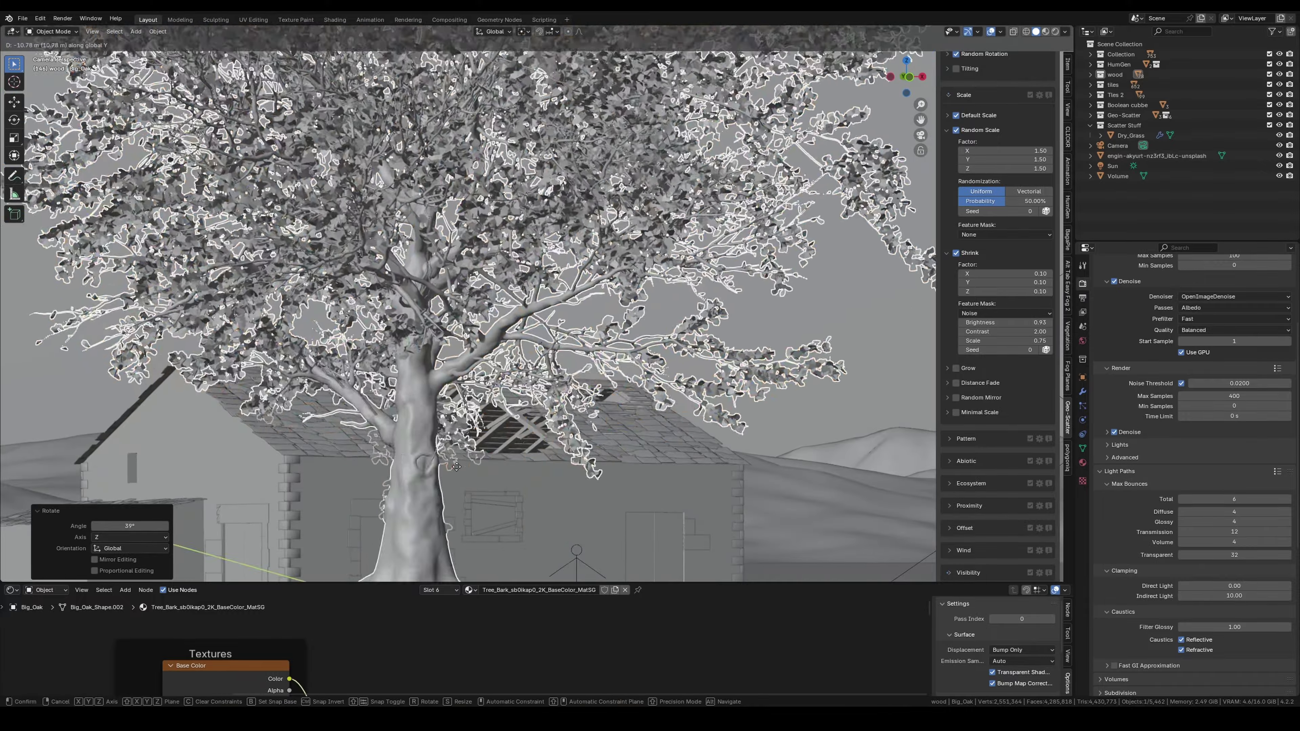
Move the Big_Oak horizontally, scale it to 0.834, and view it through the camera in rendered shading.
key(g)
key(shift+z)
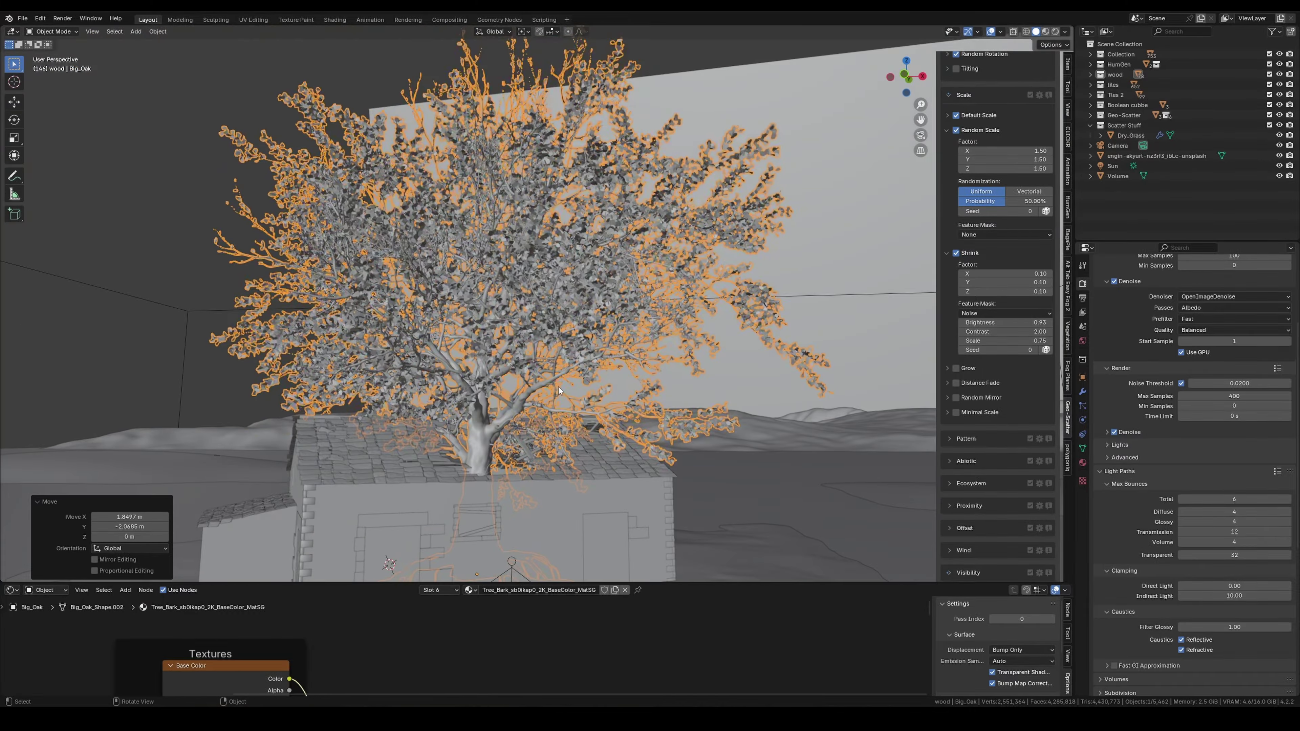
click(558, 387)
click(1055, 32)
key(s)
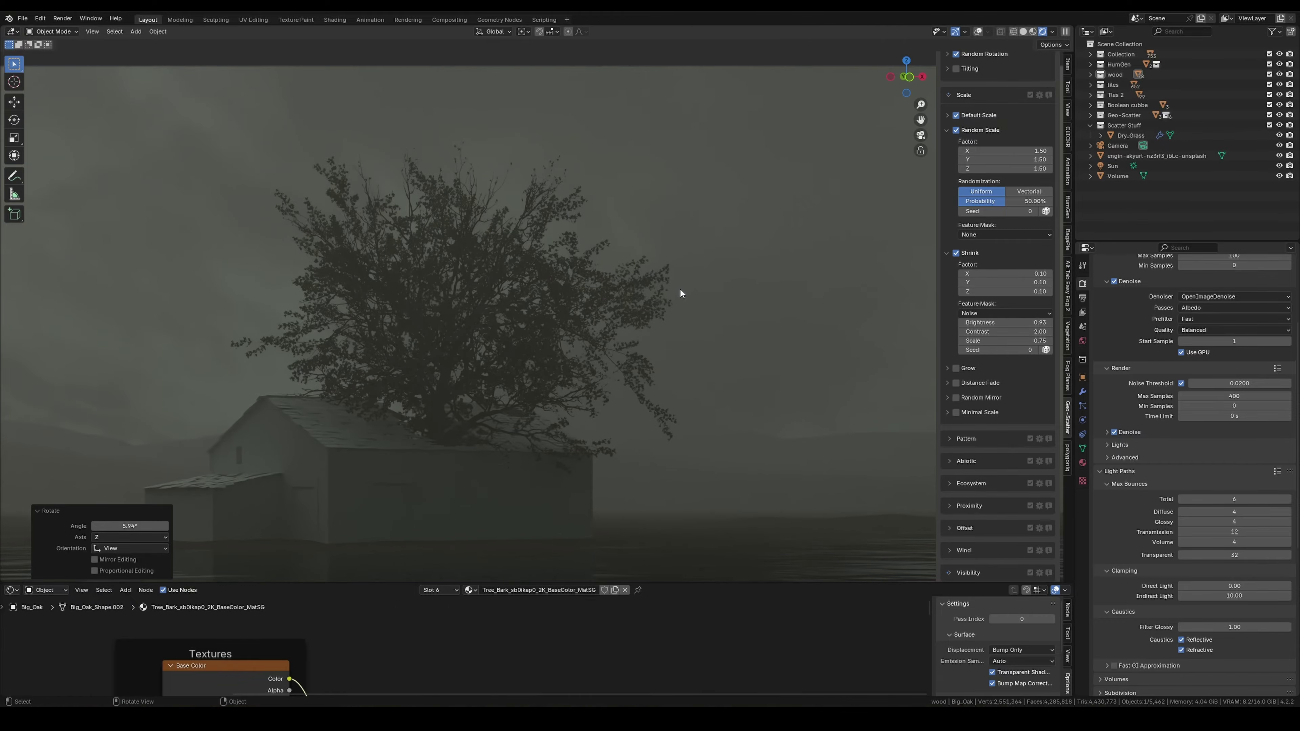
key(KP_0)
Shift the oak along X so its branches overhang the shot's top-left corner.
click(977, 32)
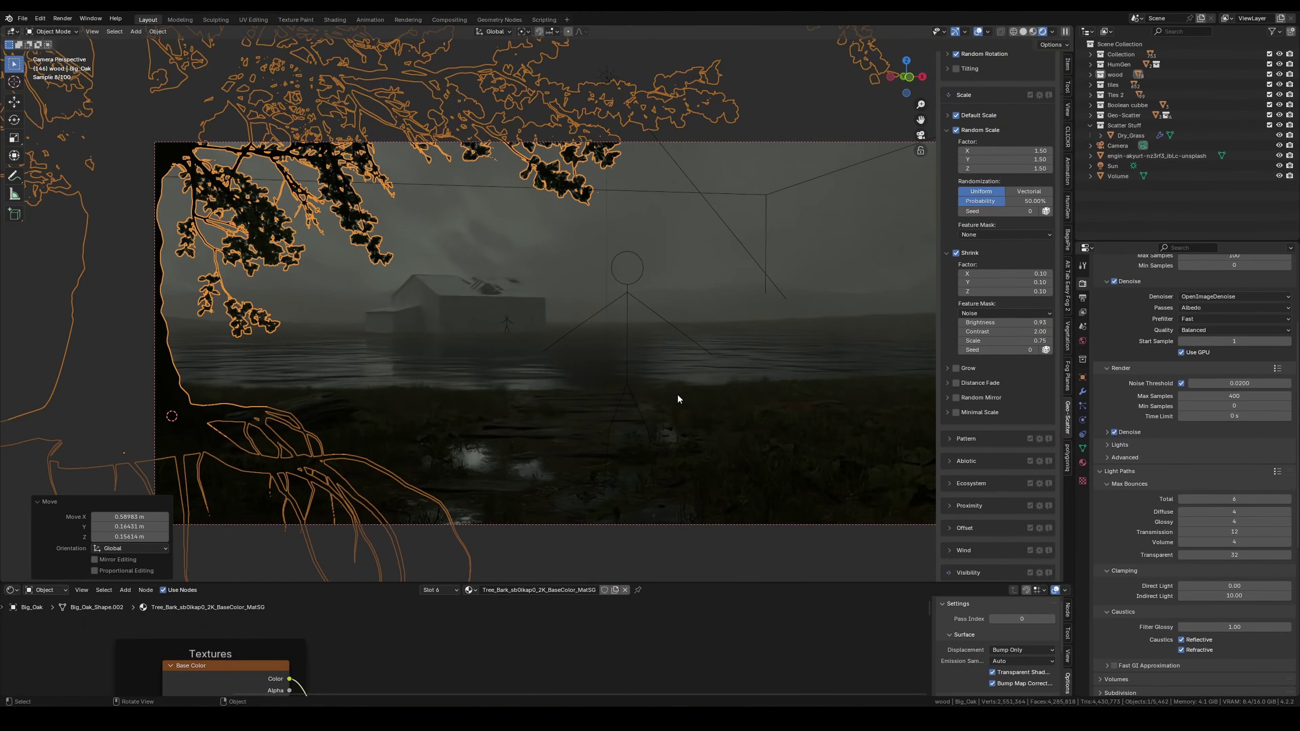
click(978, 32)
click(979, 31)
key(g)
key(x)
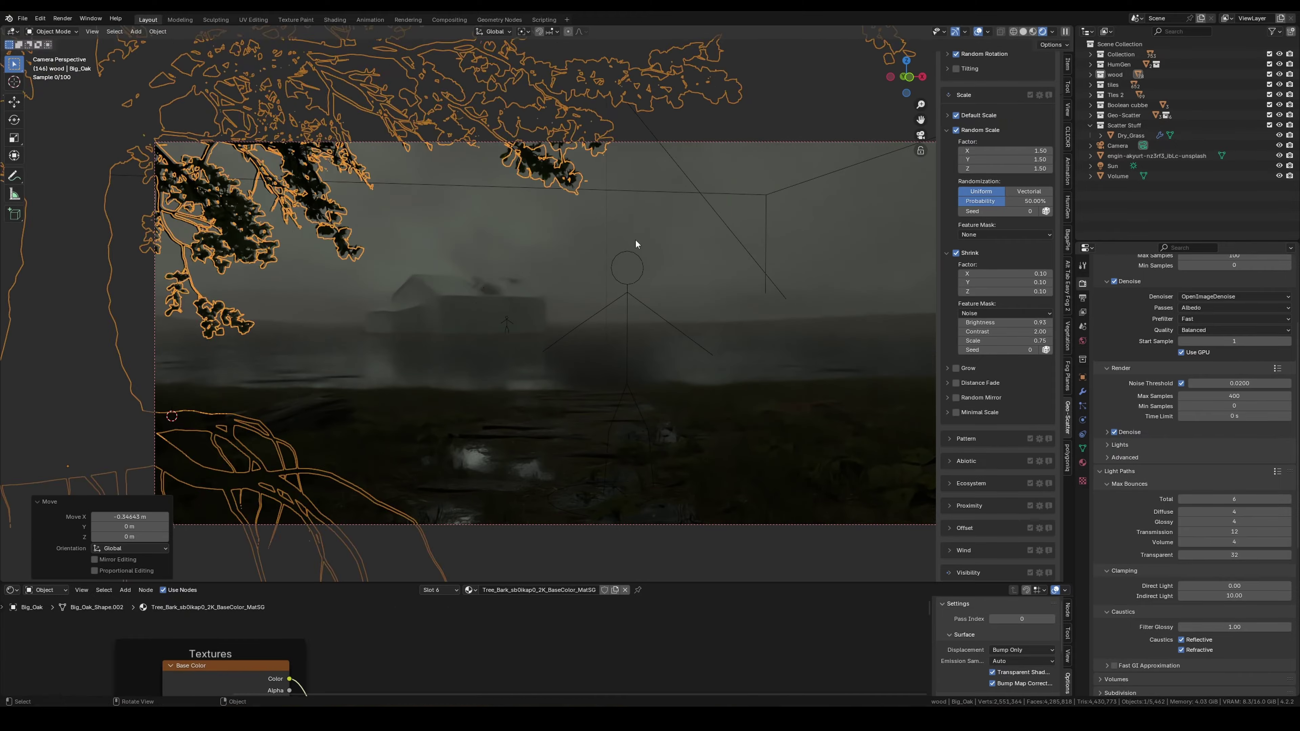
click(802, 192)
key(shift+alt+z)
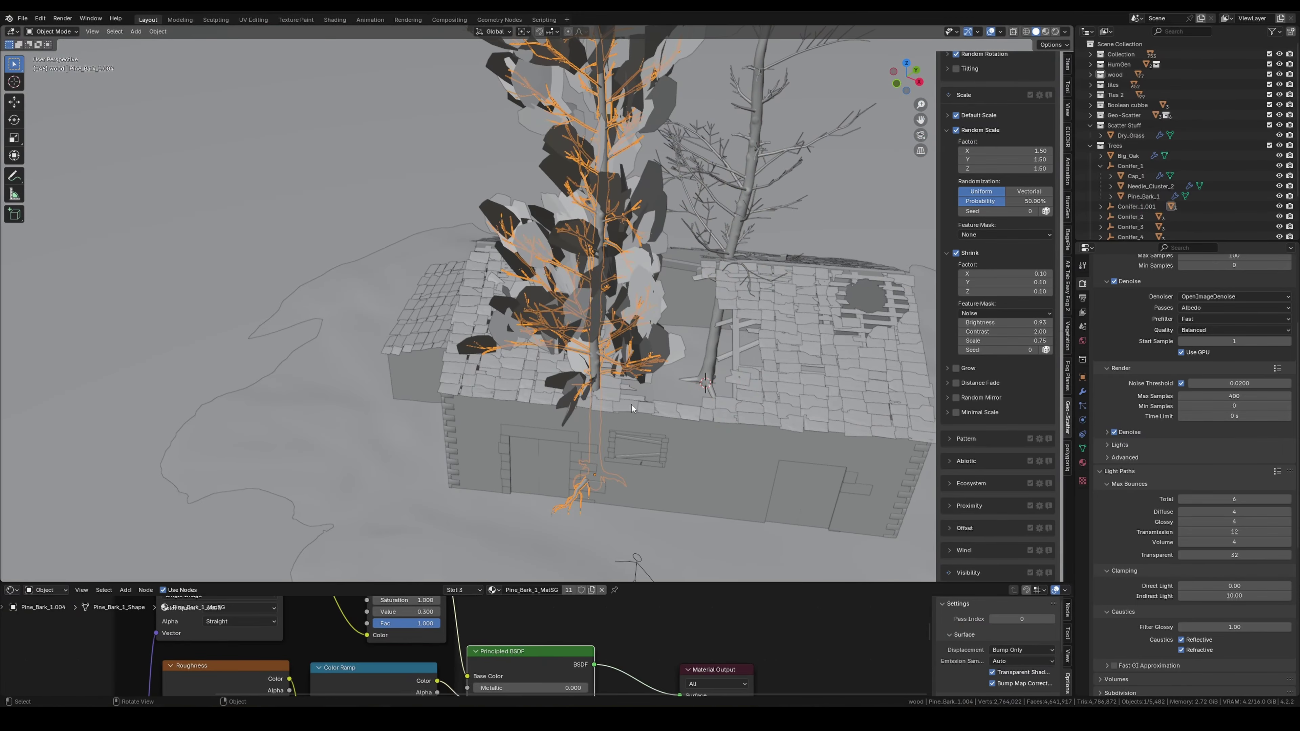
Move the conifer along X and rotate it around the Z axis.
key(x)
click(632, 405)
key(g)
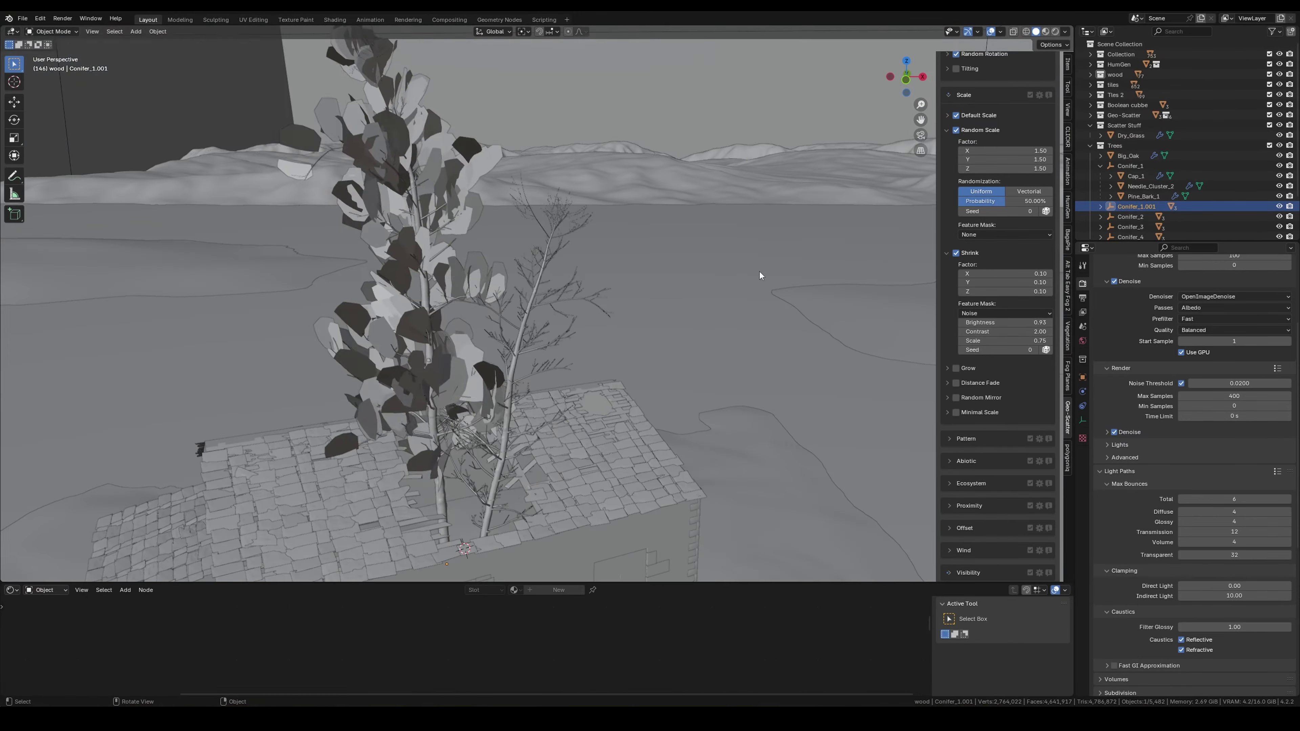
key(r)
key(z)
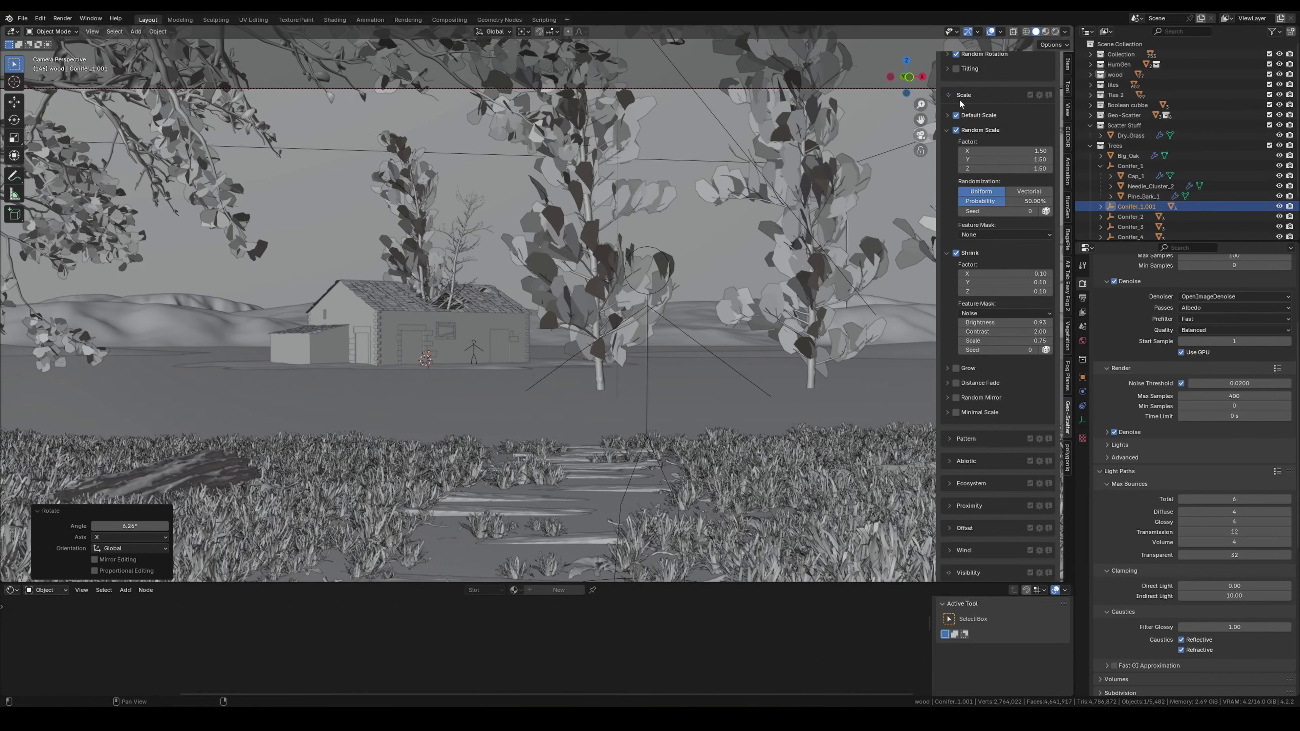
Switch to rendered preview without overlays and shift the conifer along Y.
click(1043, 31)
click(977, 32)
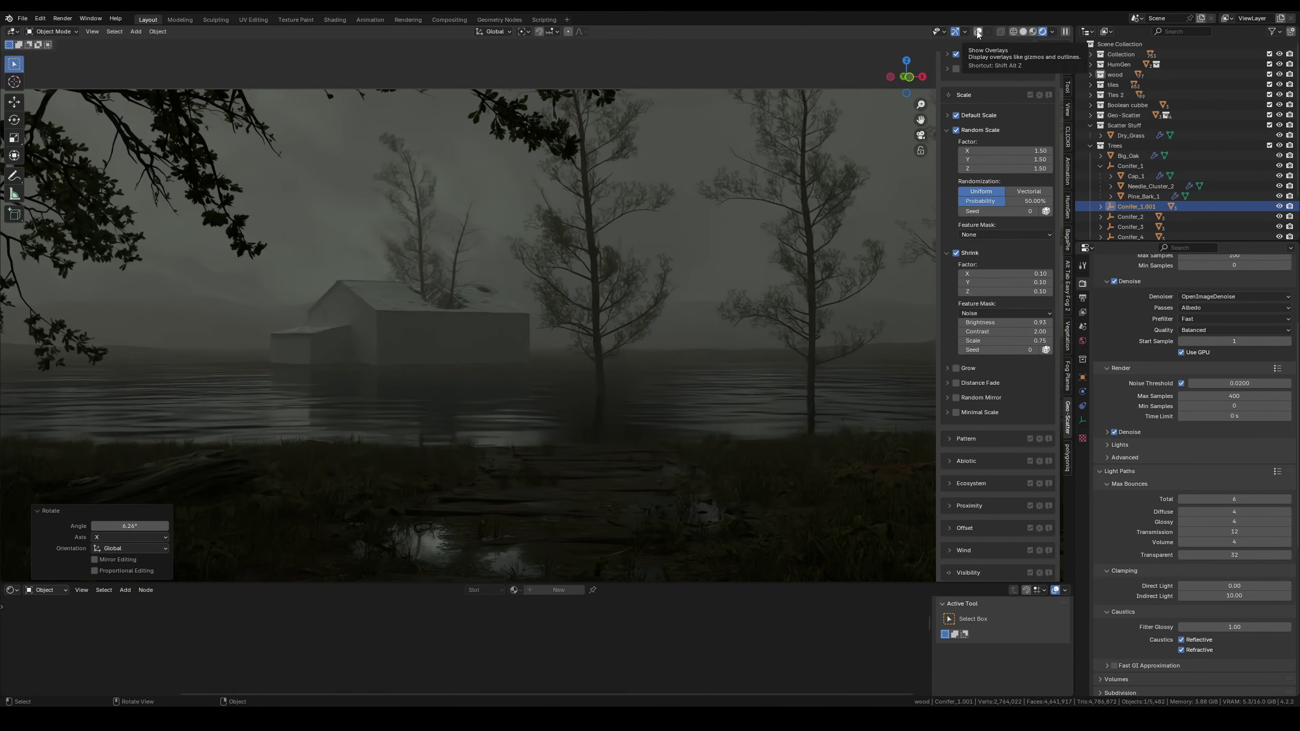
key(g)
key(y)
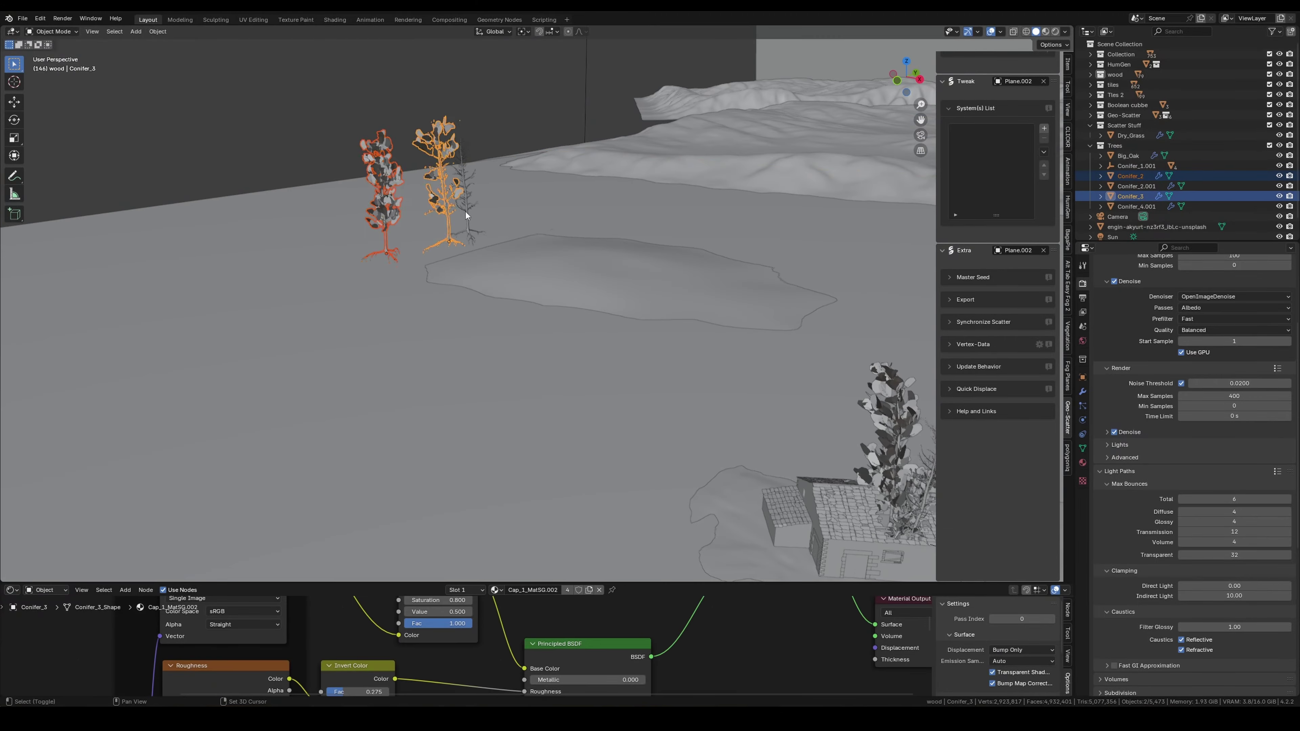
scroll(1015, 205, up, 5)
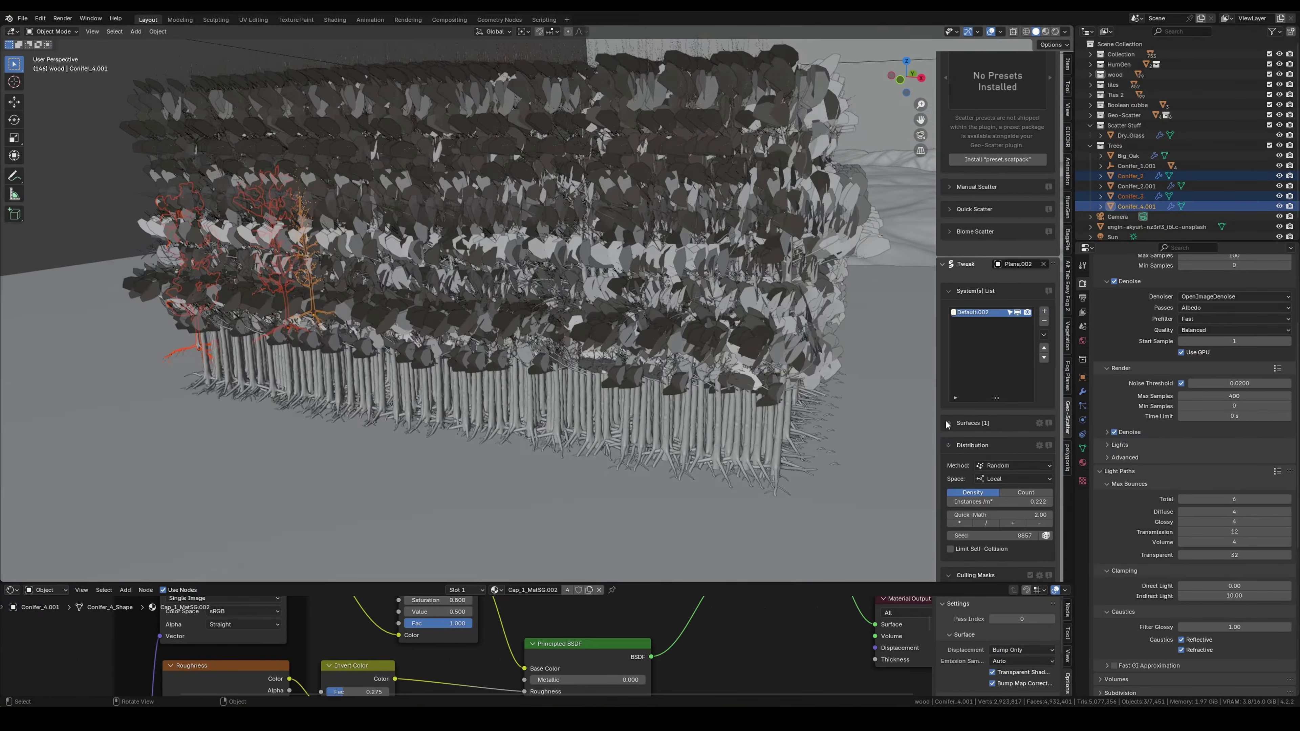
scroll(998, 307, down, 6)
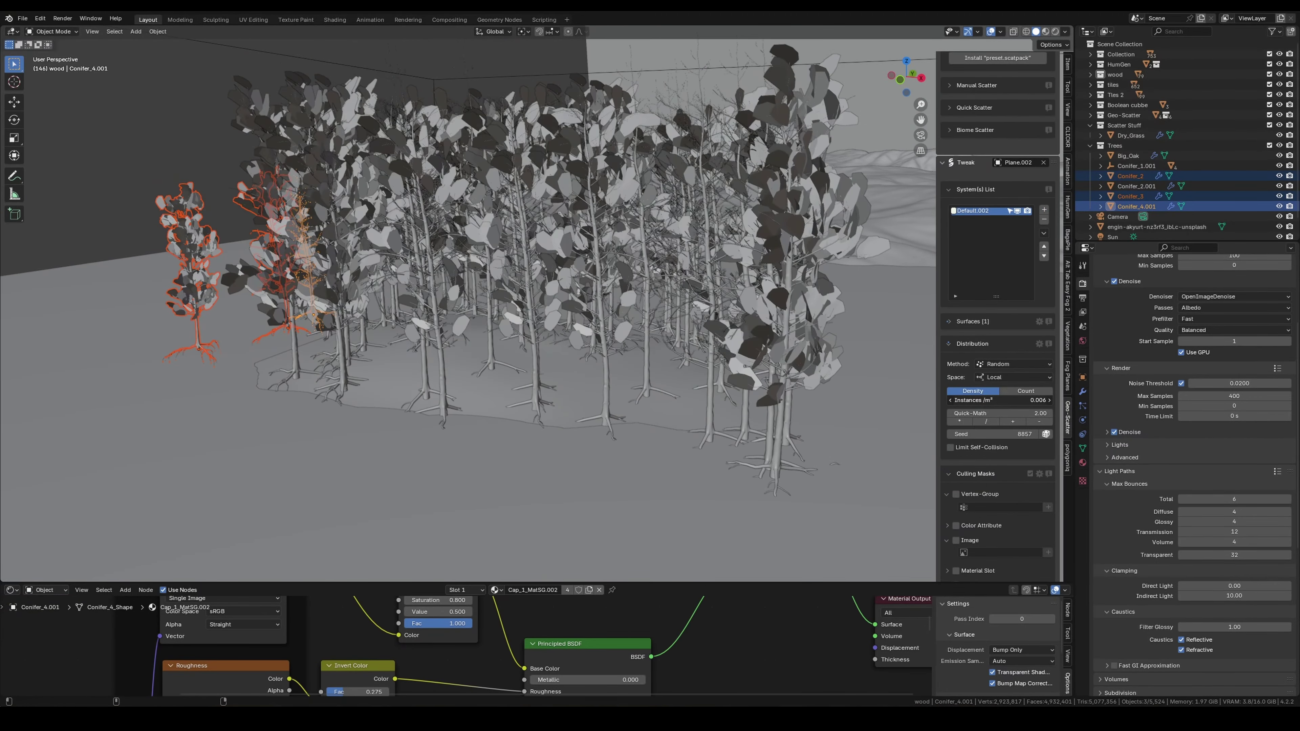
Start painting the conifer forest's scatter mask, then return to object mode.
click(1047, 452)
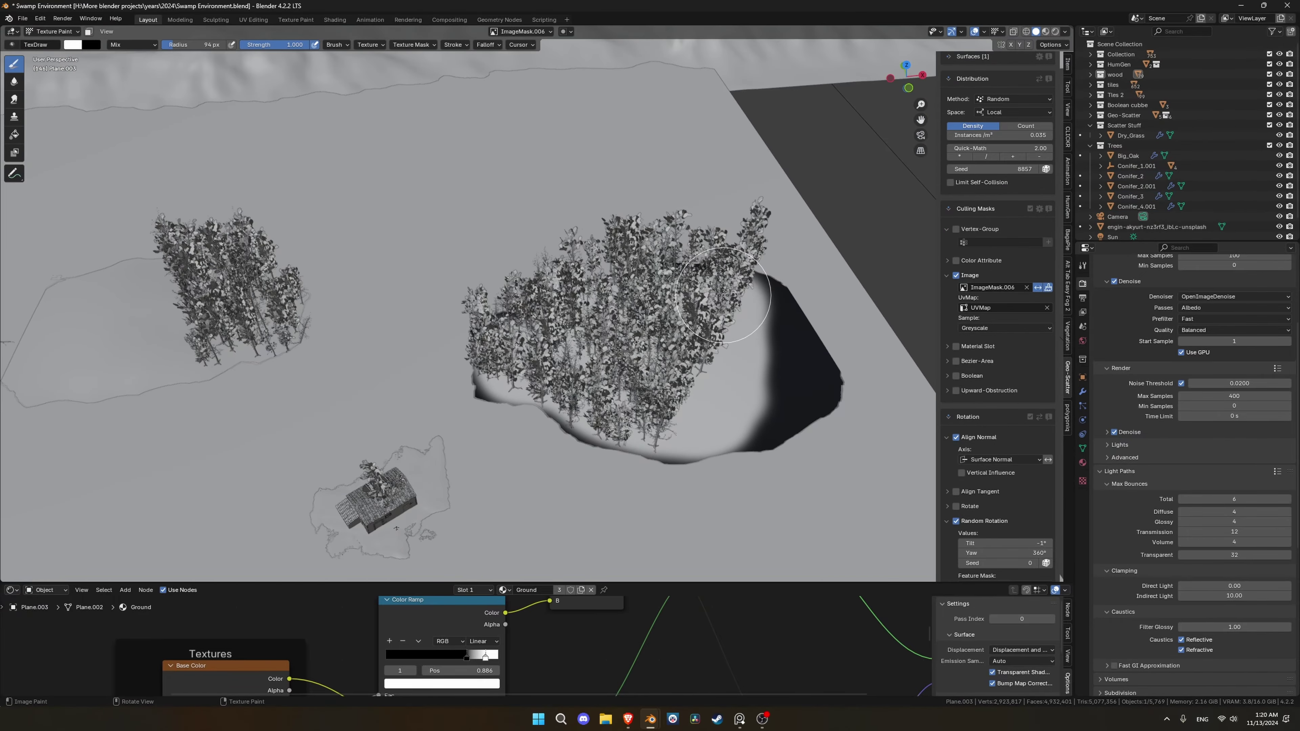
key(KP_0)
key(ctrl+Tab)
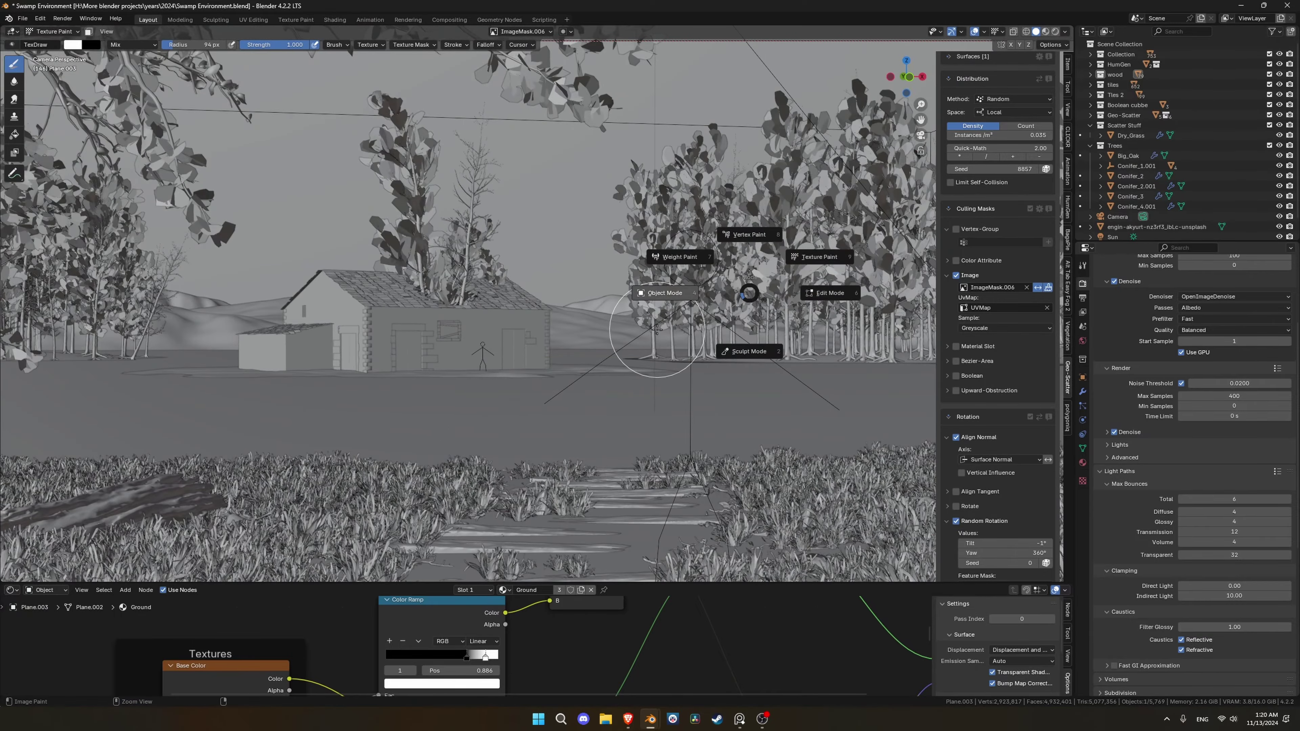
click(656, 329)
mouse_move(657, 329)
middle_down()
mouse_move(514, 308)
mouse_move(515, 345)
mouse_move(698, 311)
mouse_move(673, 341)
middle_up()
scroll(973, 336, down, 5)
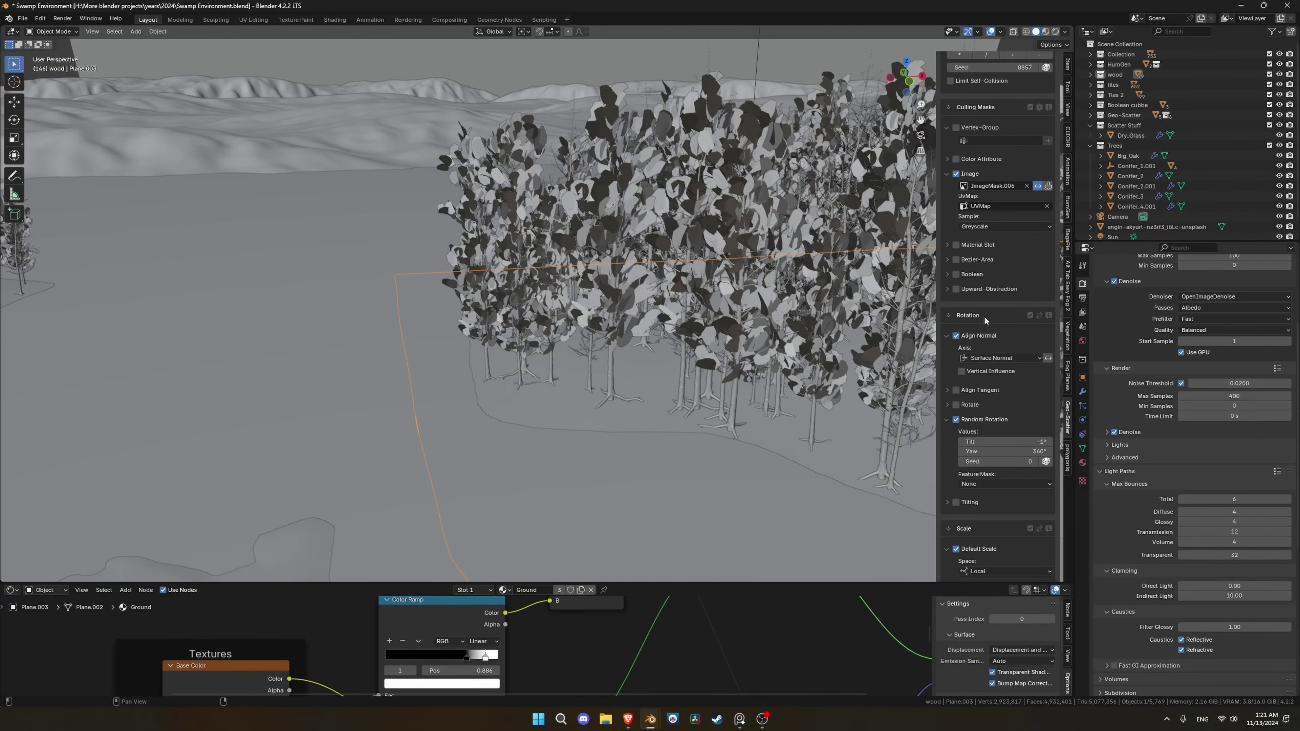
scroll(964, 242, down, 20)
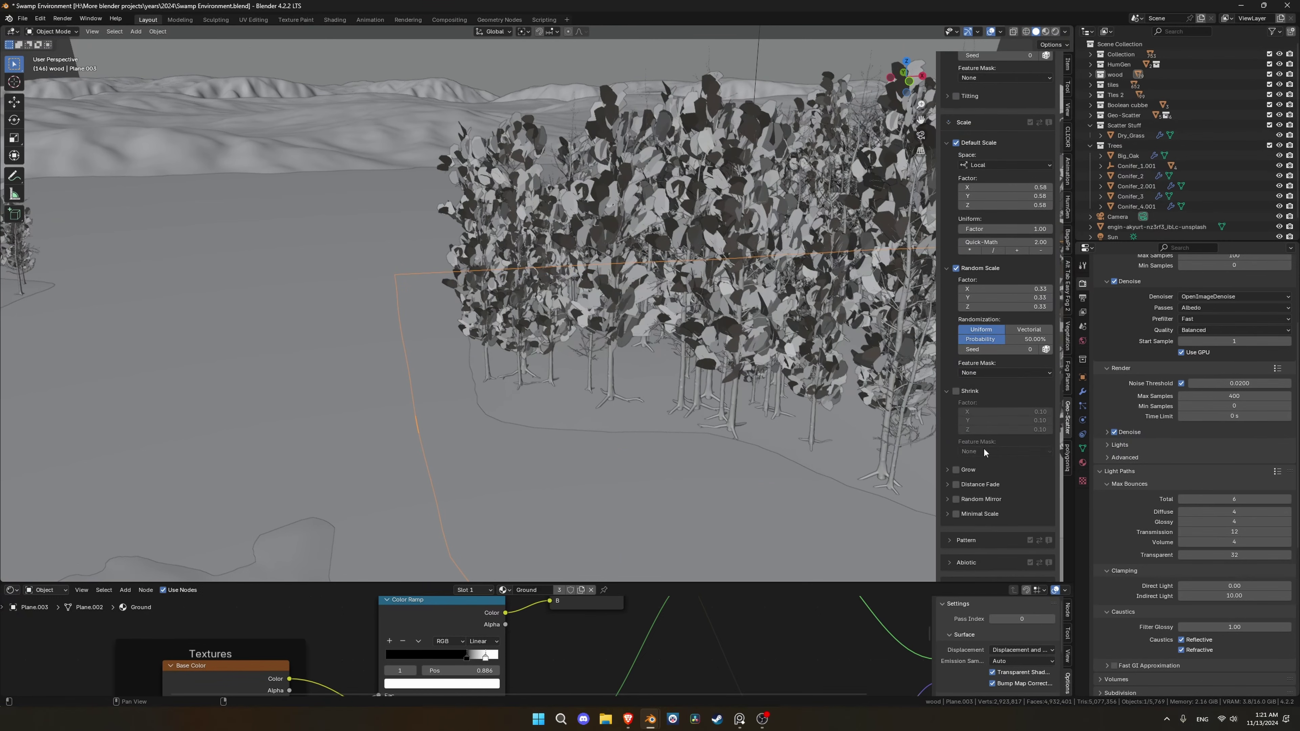
Enable Shrink with an inverted Vertex-Group feature mask and paint that mask.
click(957, 394)
click(1001, 451)
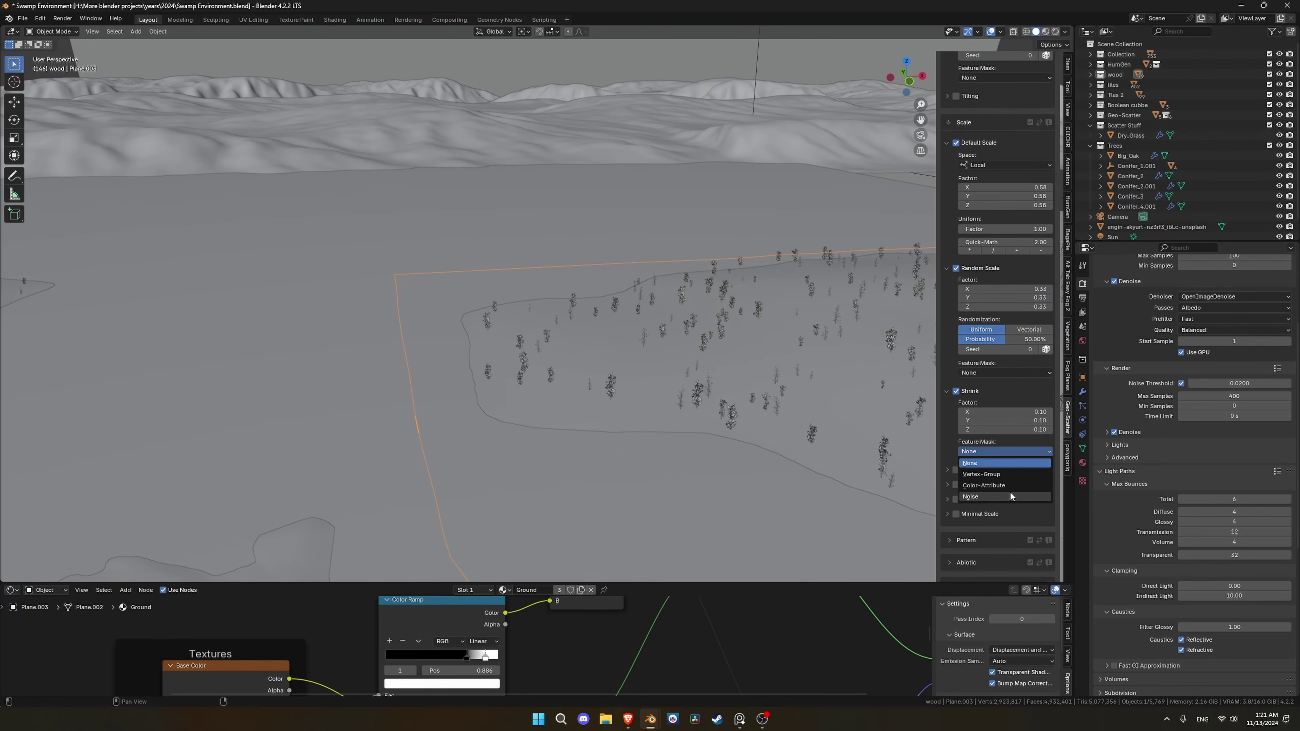
click(1009, 476)
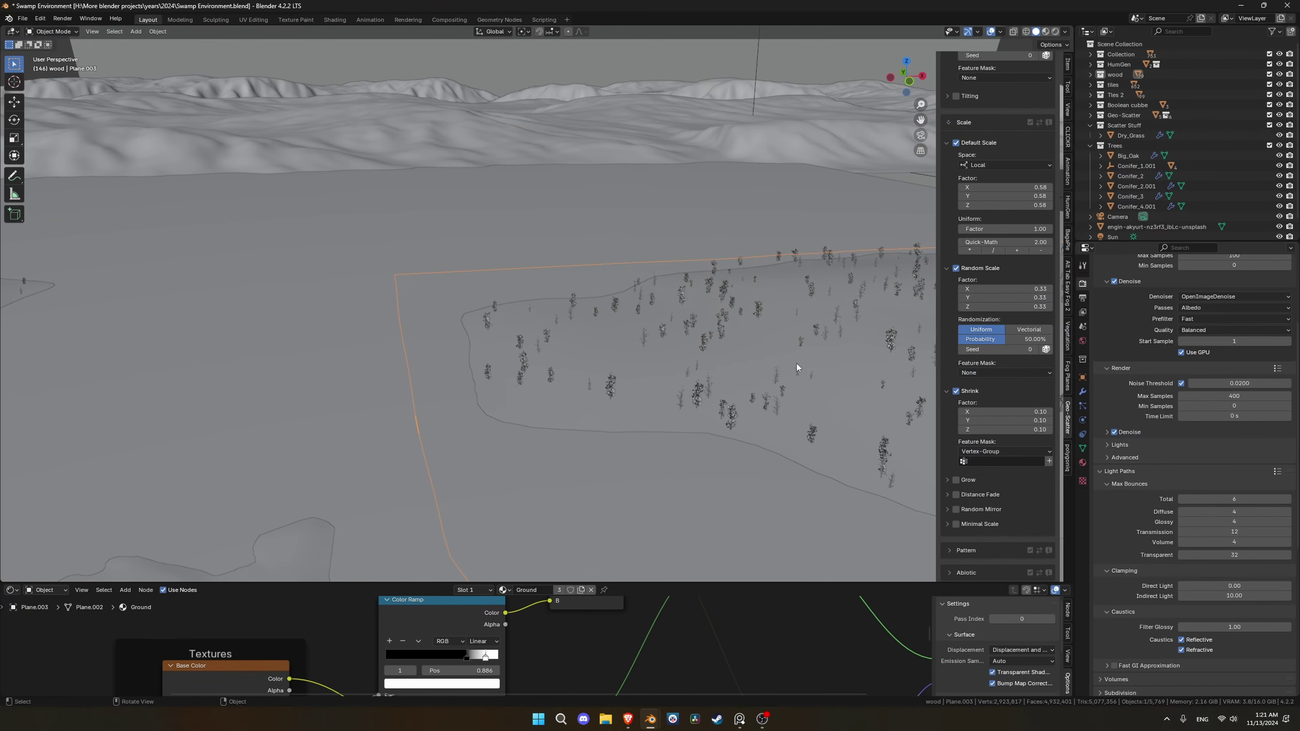
click(1044, 461)
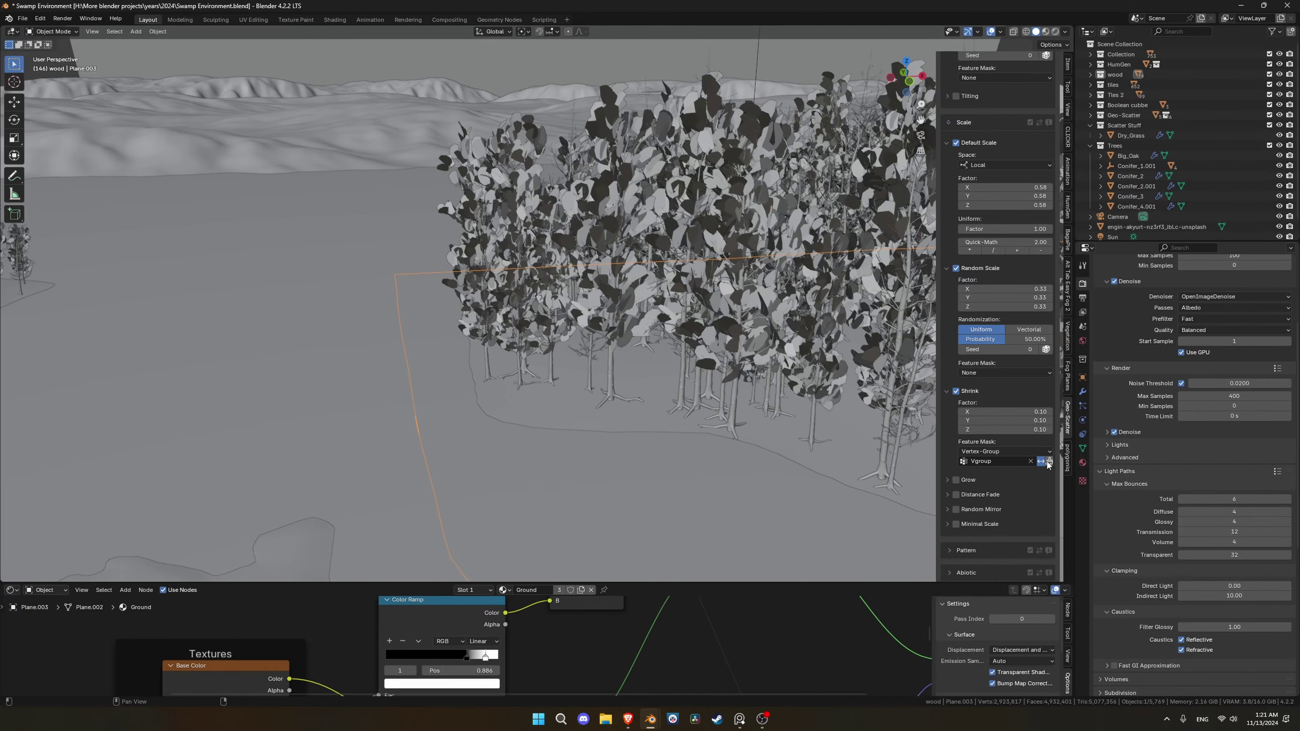
click(1049, 461)
mouse_move(640, 384)
middle_down()
mouse_move(653, 406)
mouse_move(624, 323)
middle_up()
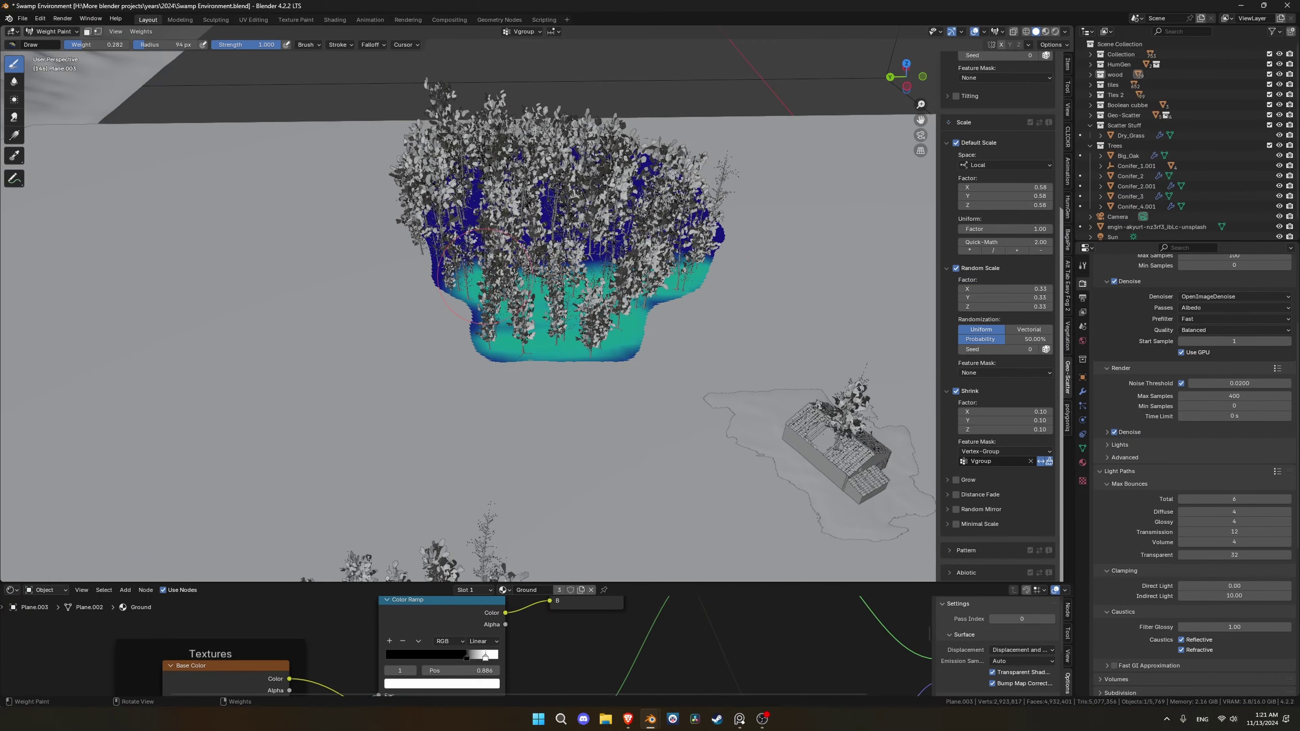
mouse_move(594, 309)
middle_down()
mouse_move(534, 344)
mouse_move(513, 317)
middle_up()
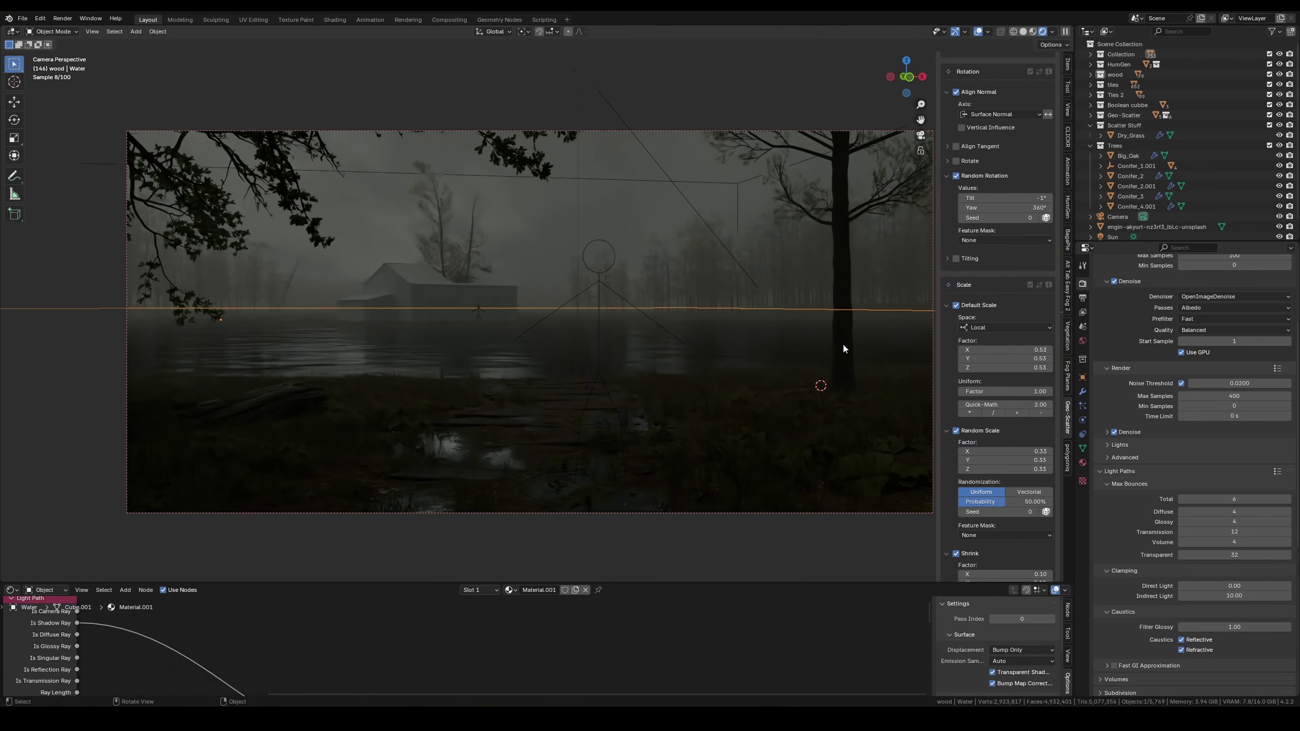
Nudge the selected conifer slightly and frame the house and grass.
drag(843, 348, 846, 350)
shift+middle_drag(893, 306, 601, 310)
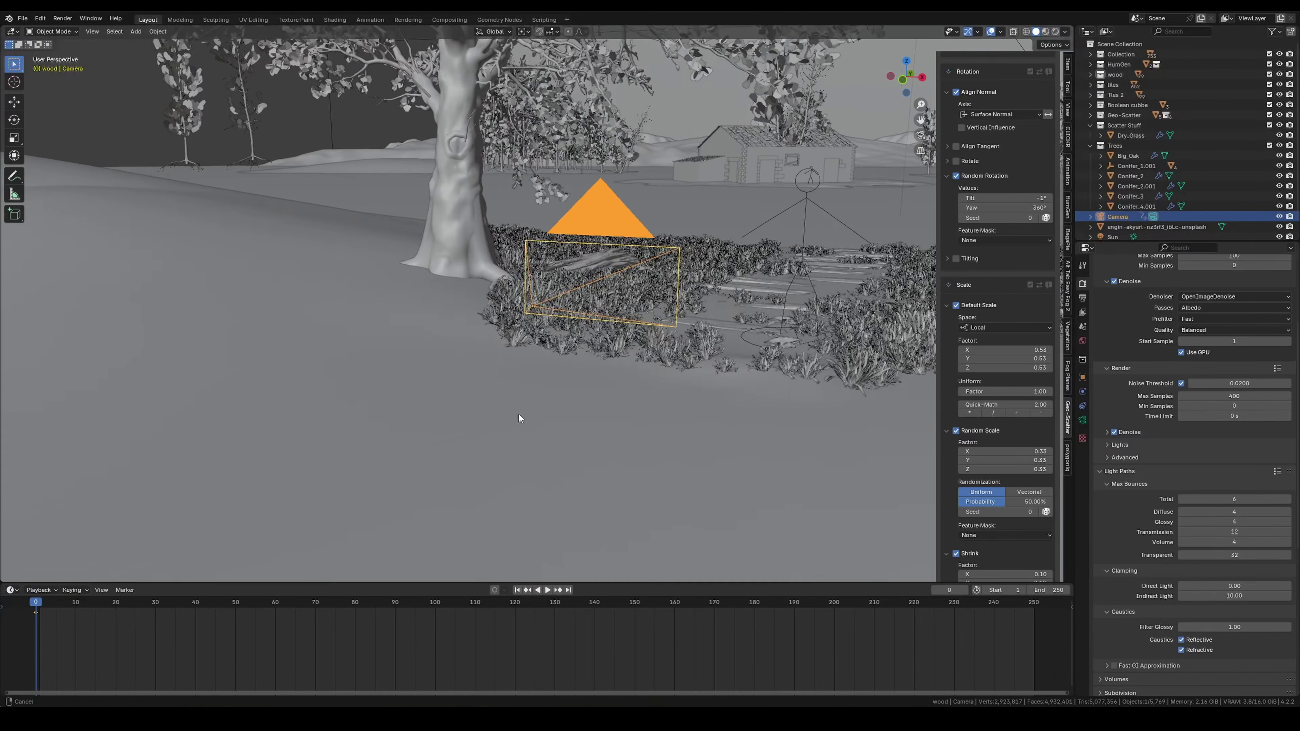
middle_drag(519, 415, 421, 481)
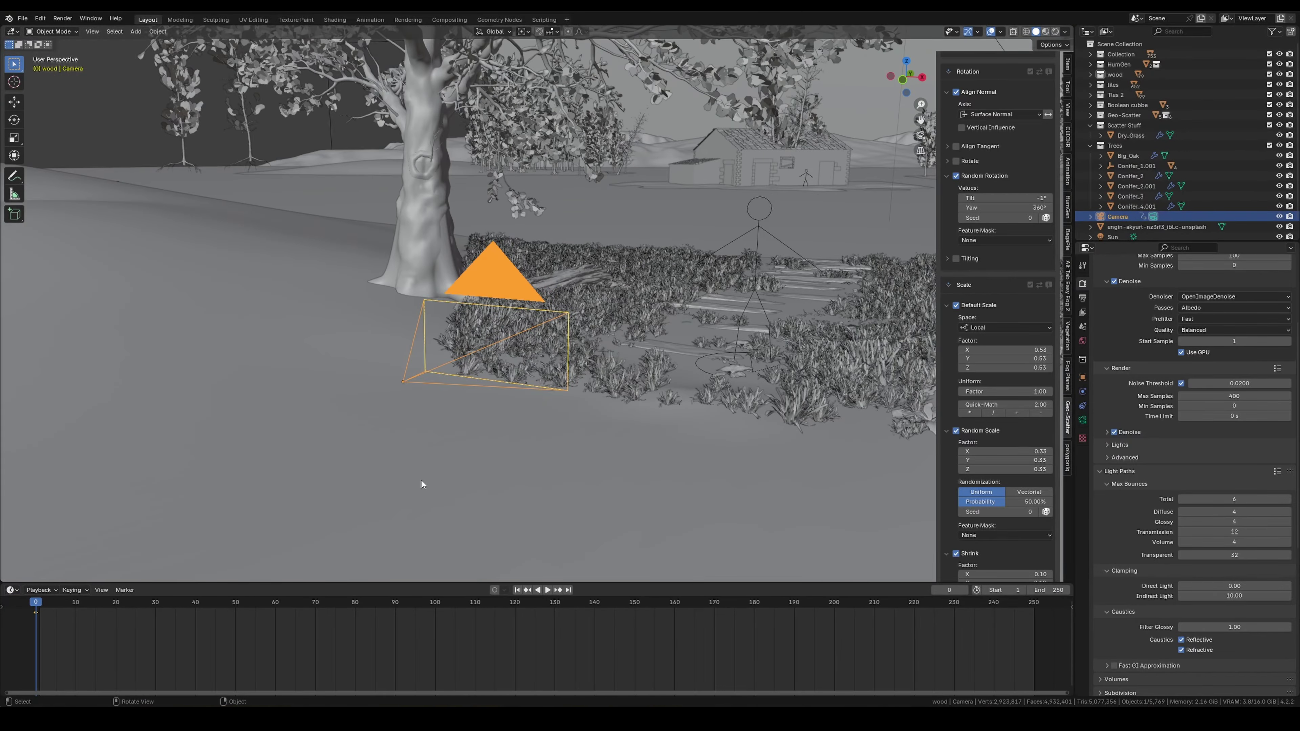
middle_drag(528, 414, 359, 358)
Set the animation end frame to 190, tilt the camera's X rotation, and play it back.
click(797, 606)
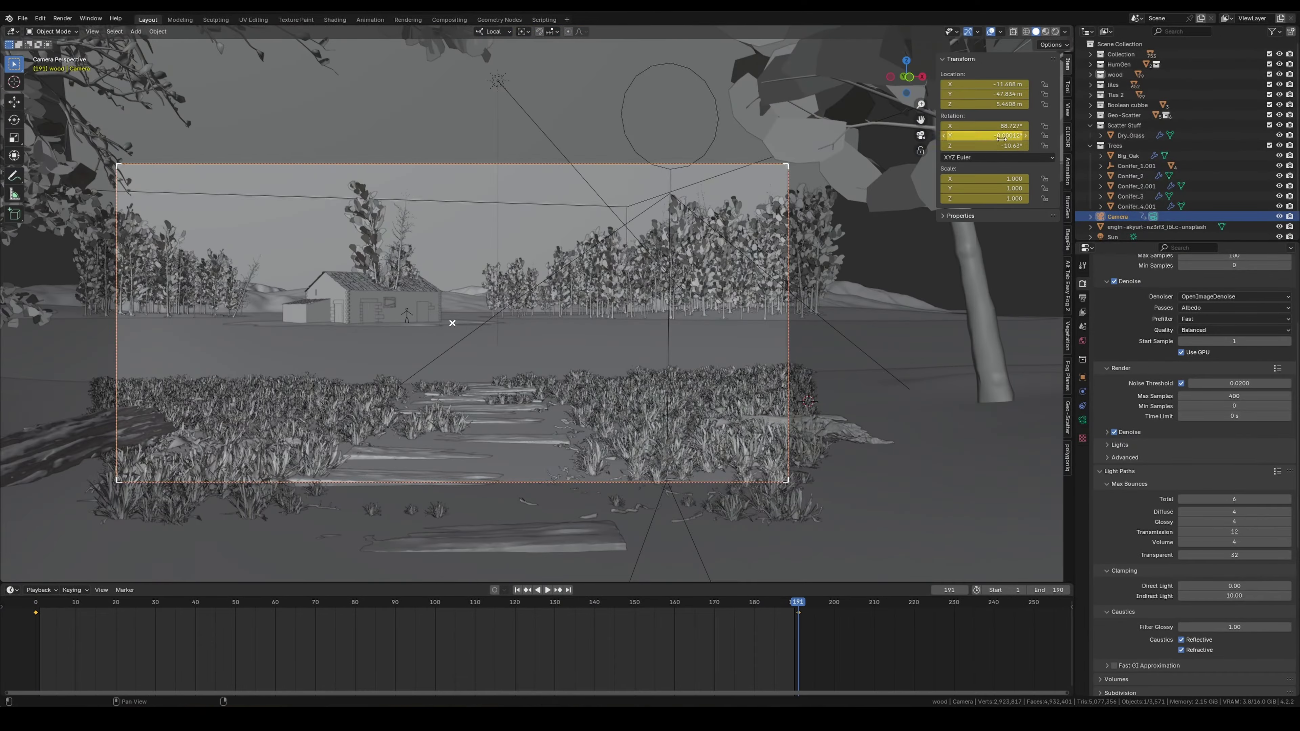
drag(1003, 126, 1019, 126)
key(space)
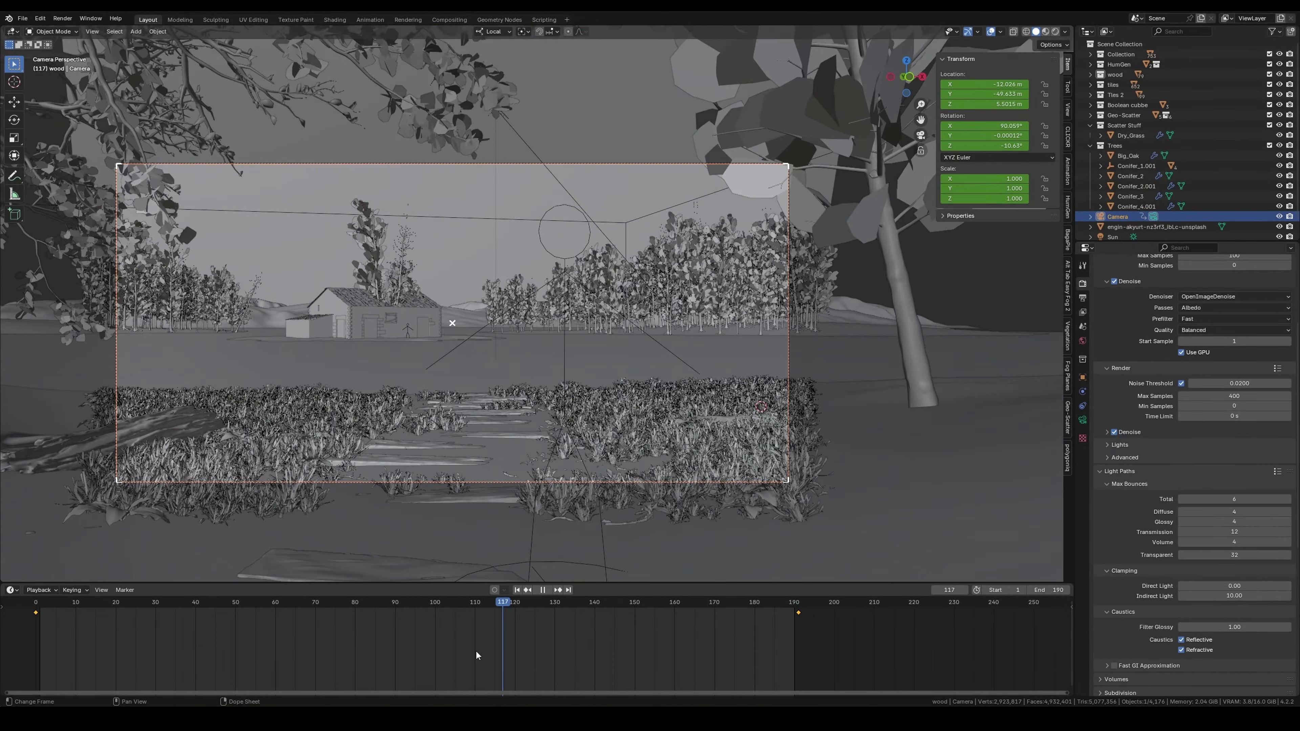
Move Big_Oak 1.255 m along its local X axis and preview in rendered mode.
key(g)
key(x)
key(x)
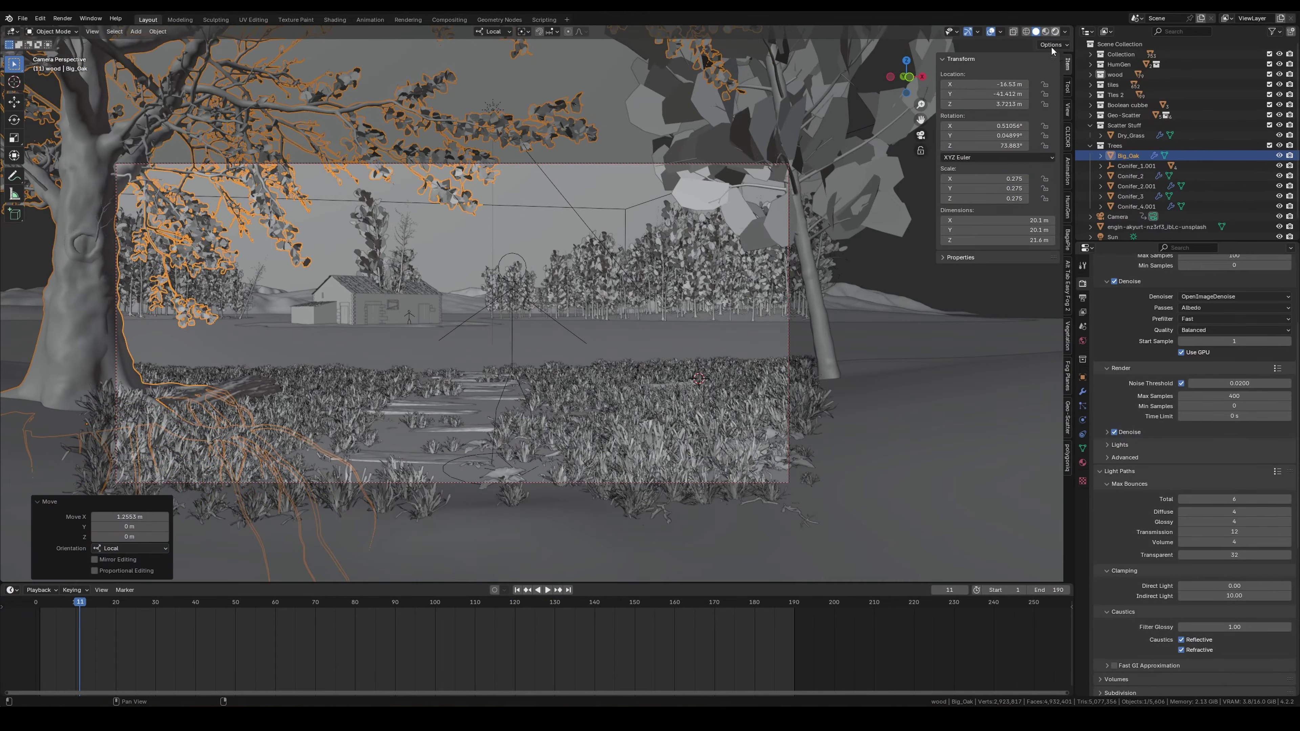
click(1055, 31)
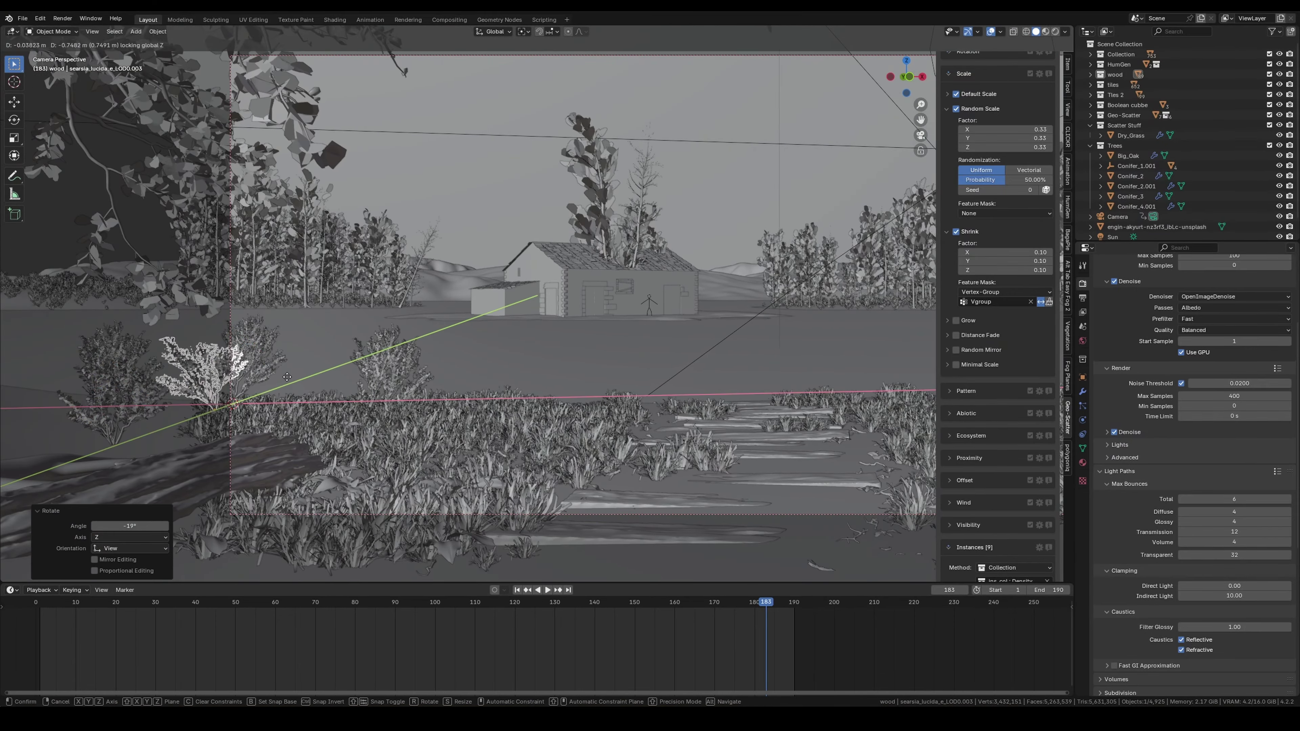
Add linked copies of the bush at the 3D cursor, each resized differently.
key(Escape)
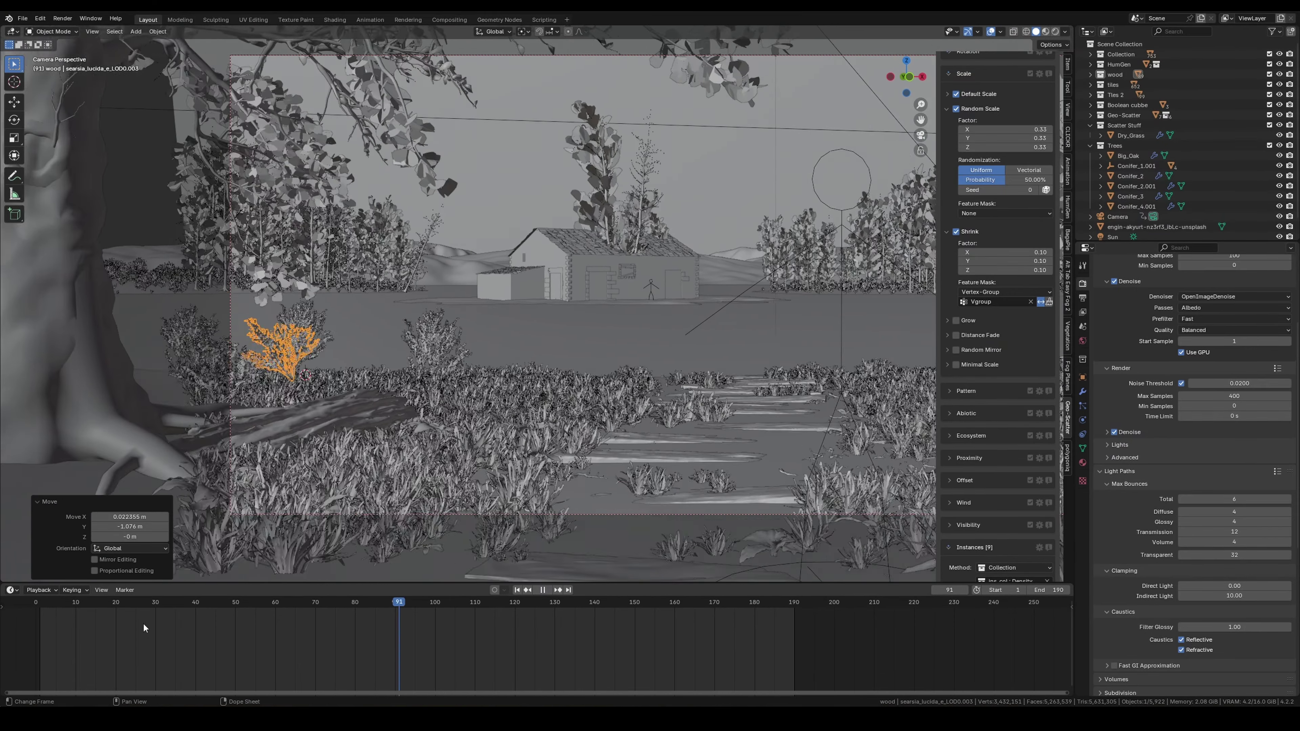
key(shift+d)
key(shift+s)
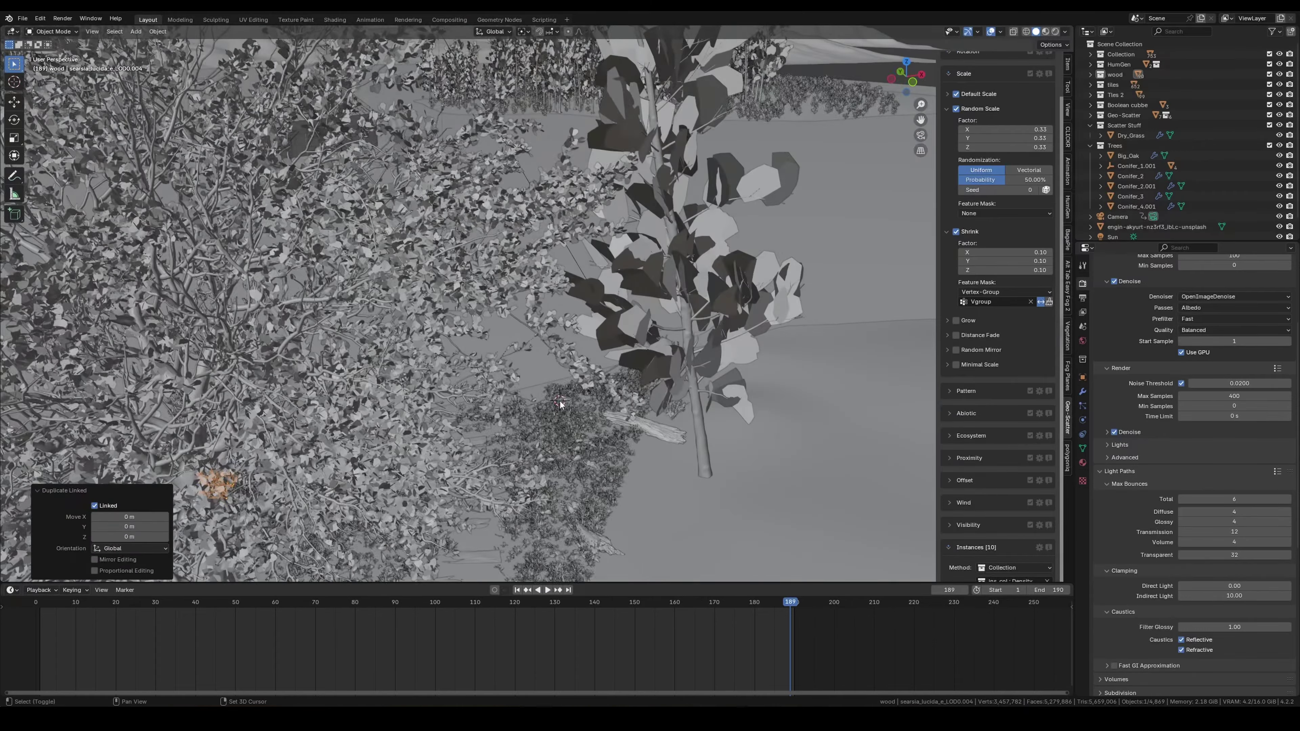
key(s)
click(672, 419)
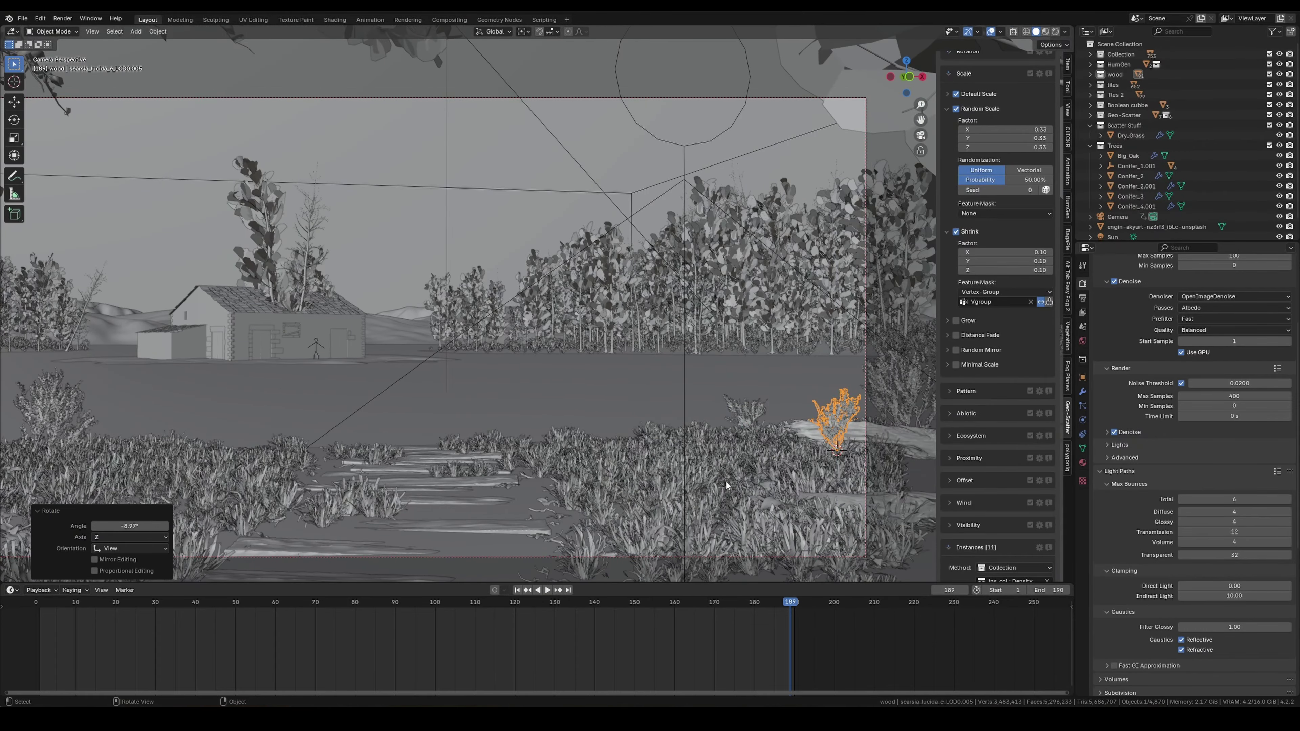
key(alt+d)
key(Escape)
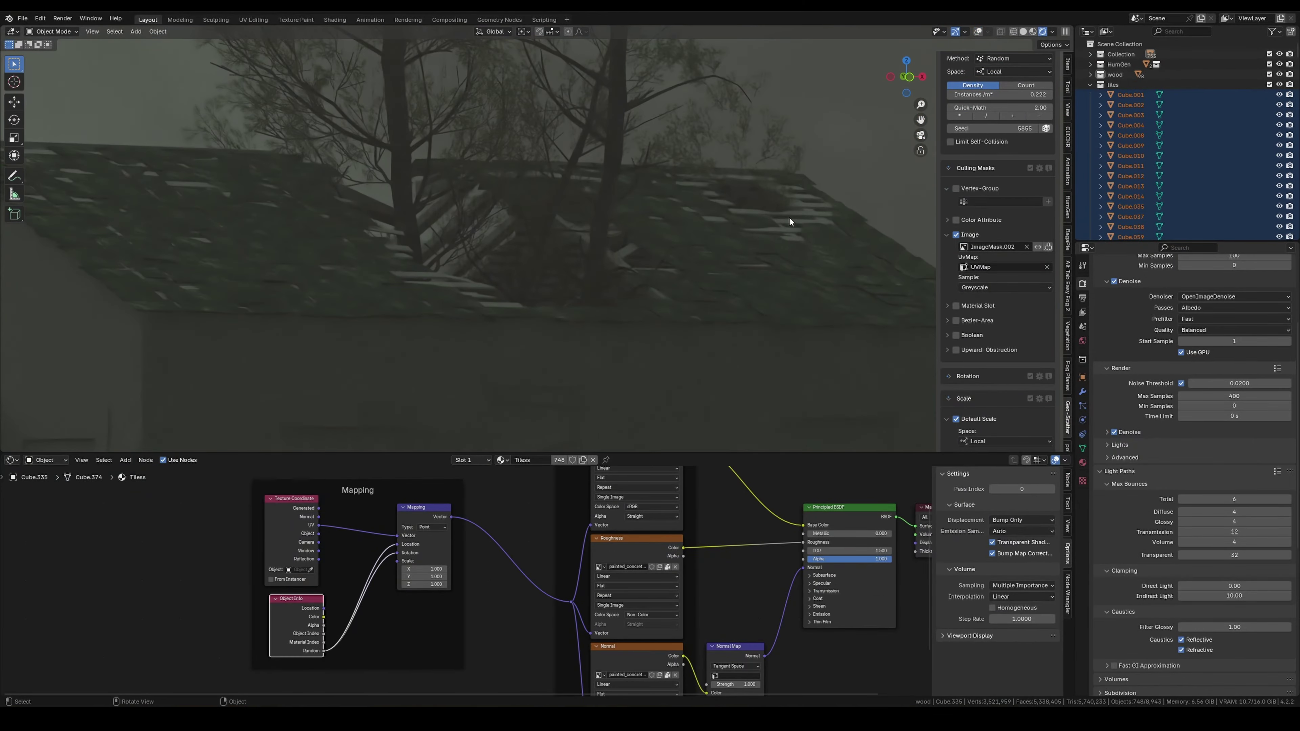
Select the roof and bring up its UV mapping options in edit mode.
click(789, 216)
key(Tab)
key(u)
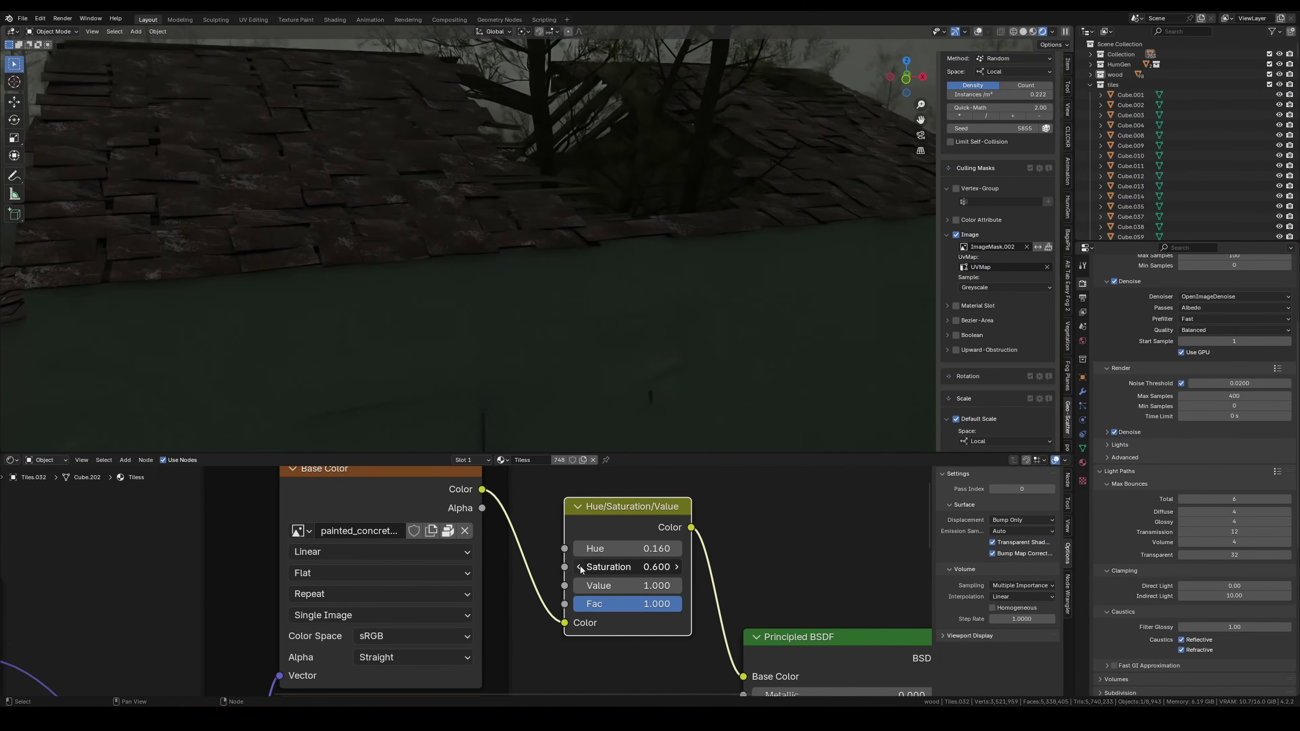
key(KP_0)
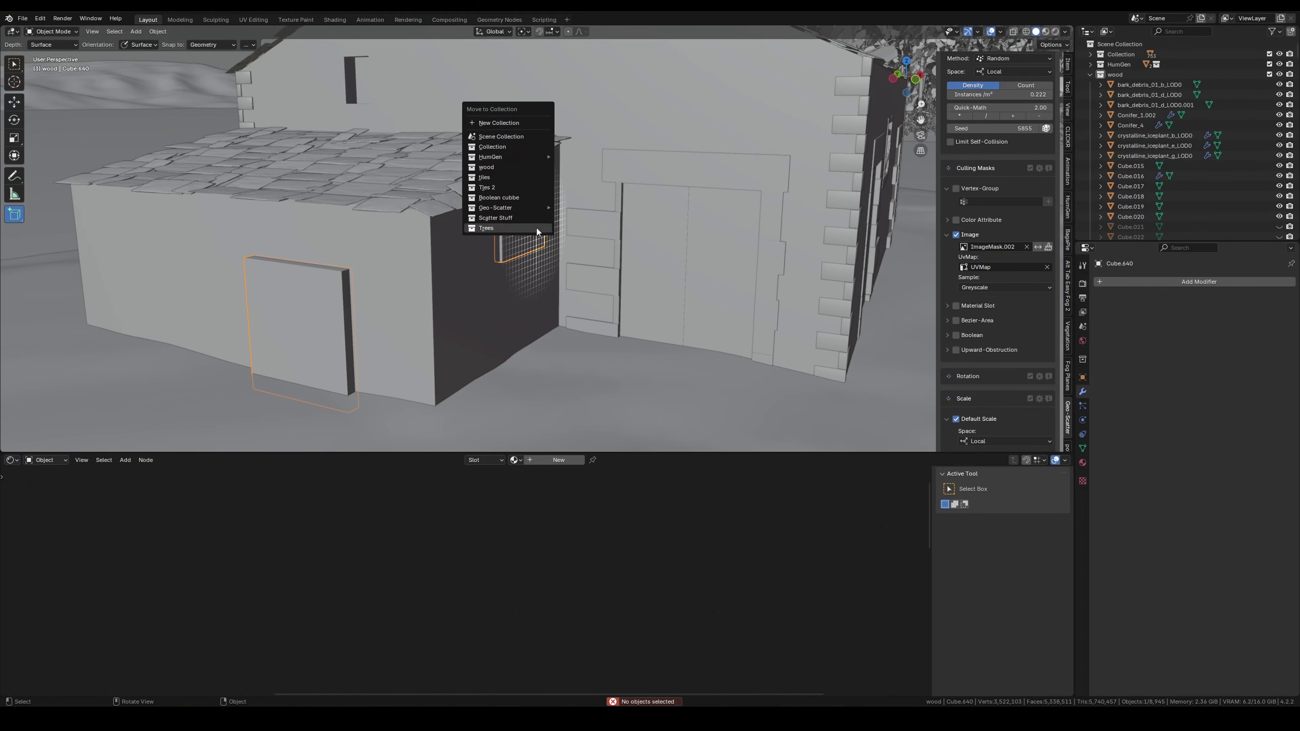
Move the door frame into the wood collection and reposition the window frame along local X.
click(519, 167)
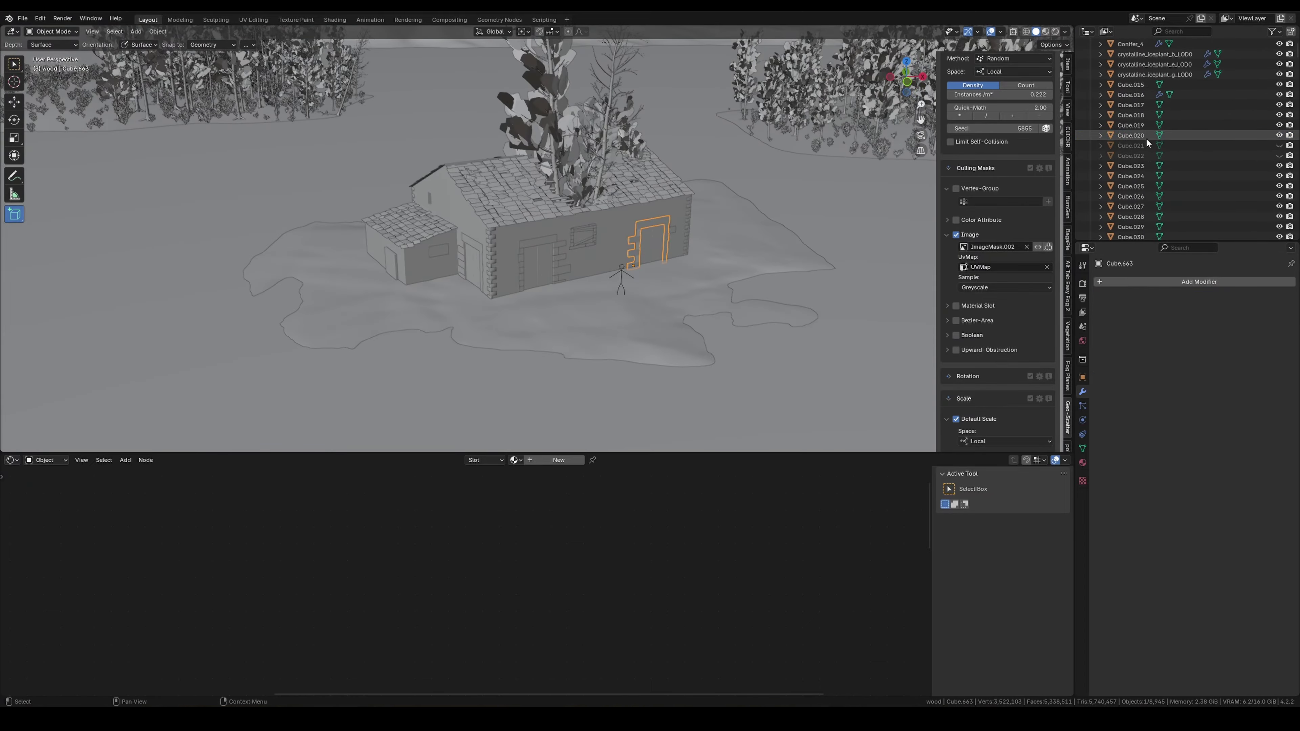
scroll(1135, 147, down, 1)
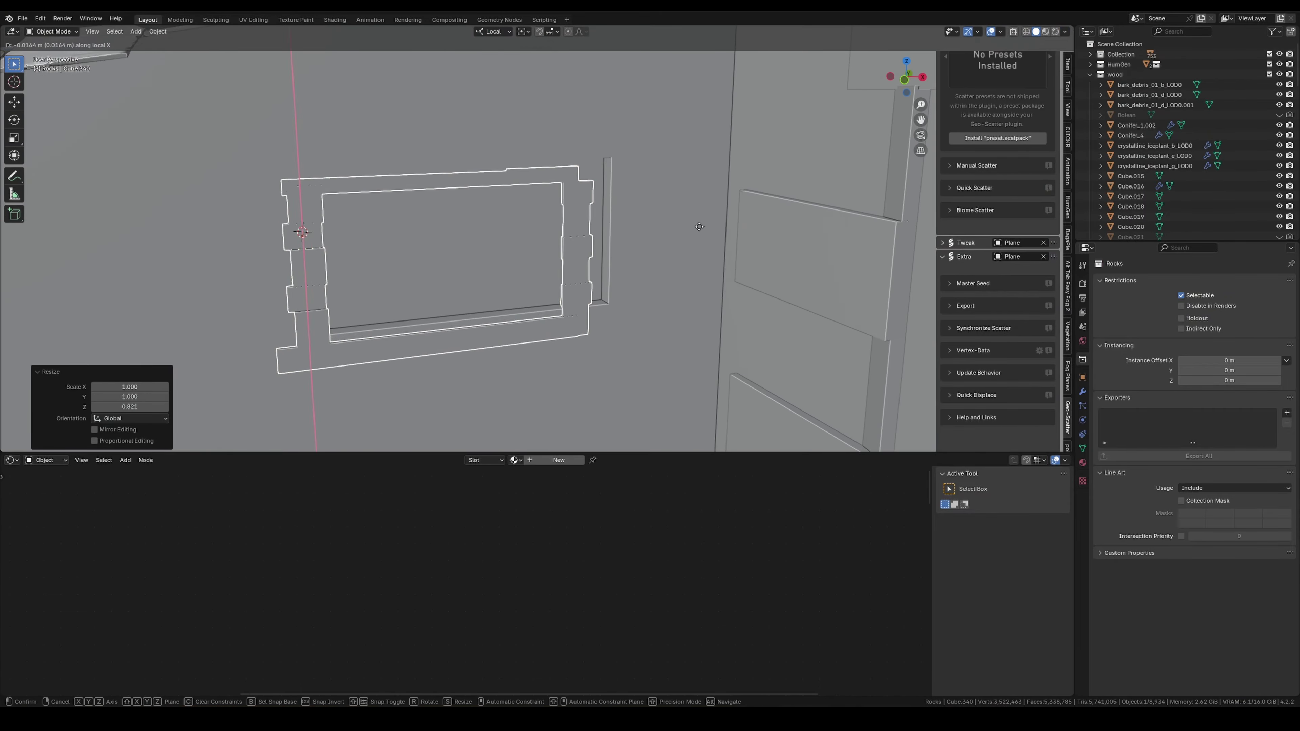
click(752, 217)
key(g)
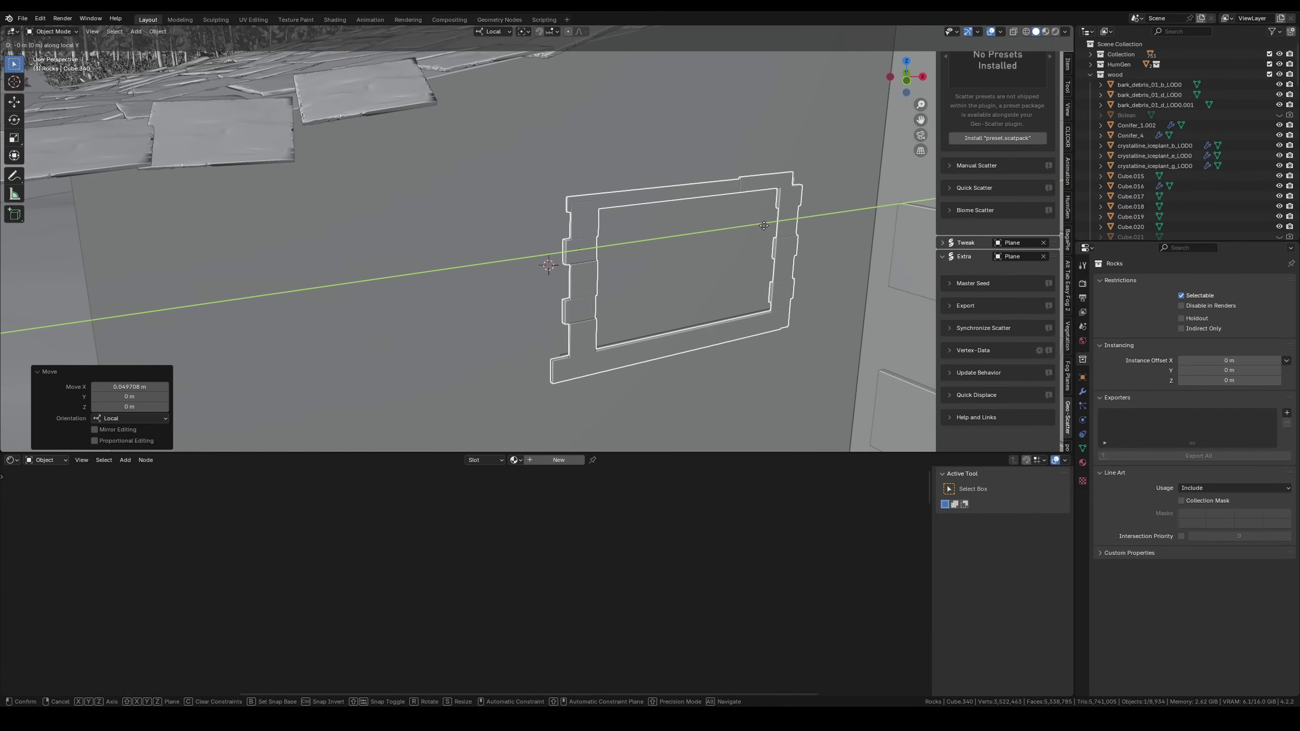
right_click(795, 231)
key(Escape)
key(g)
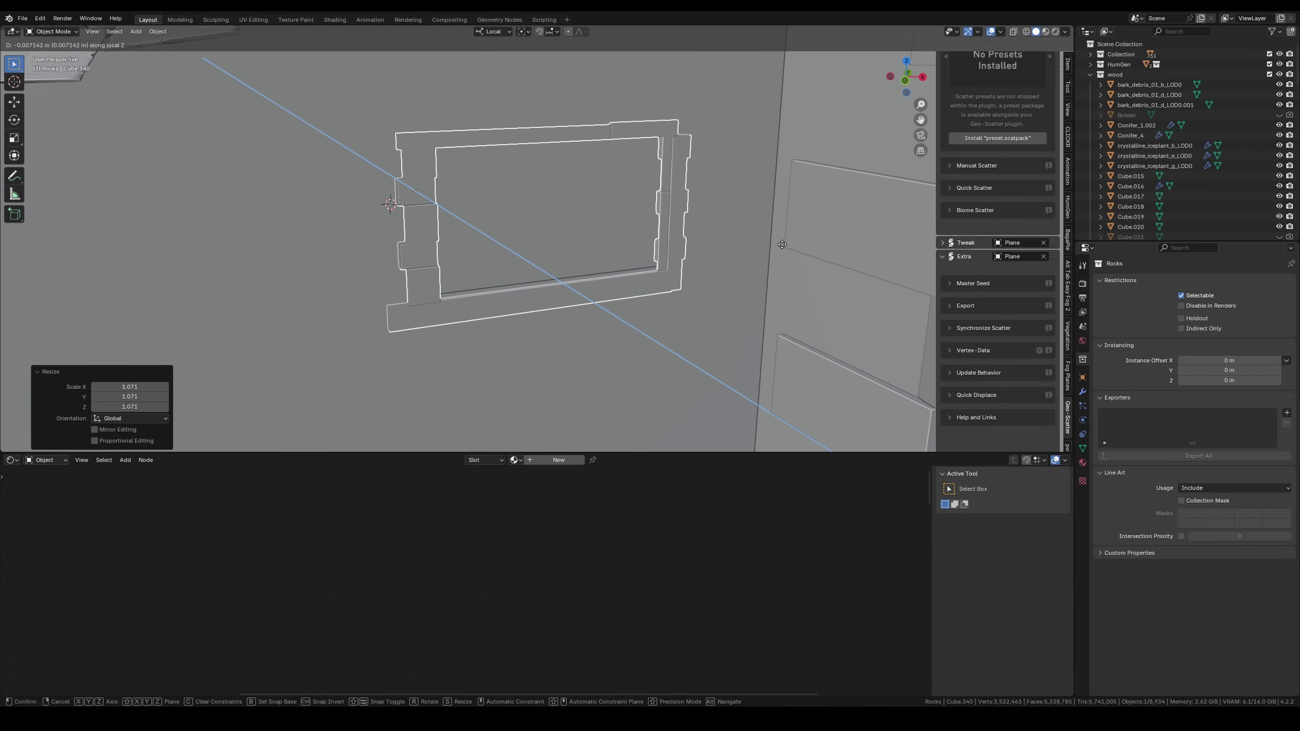
click(782, 244)
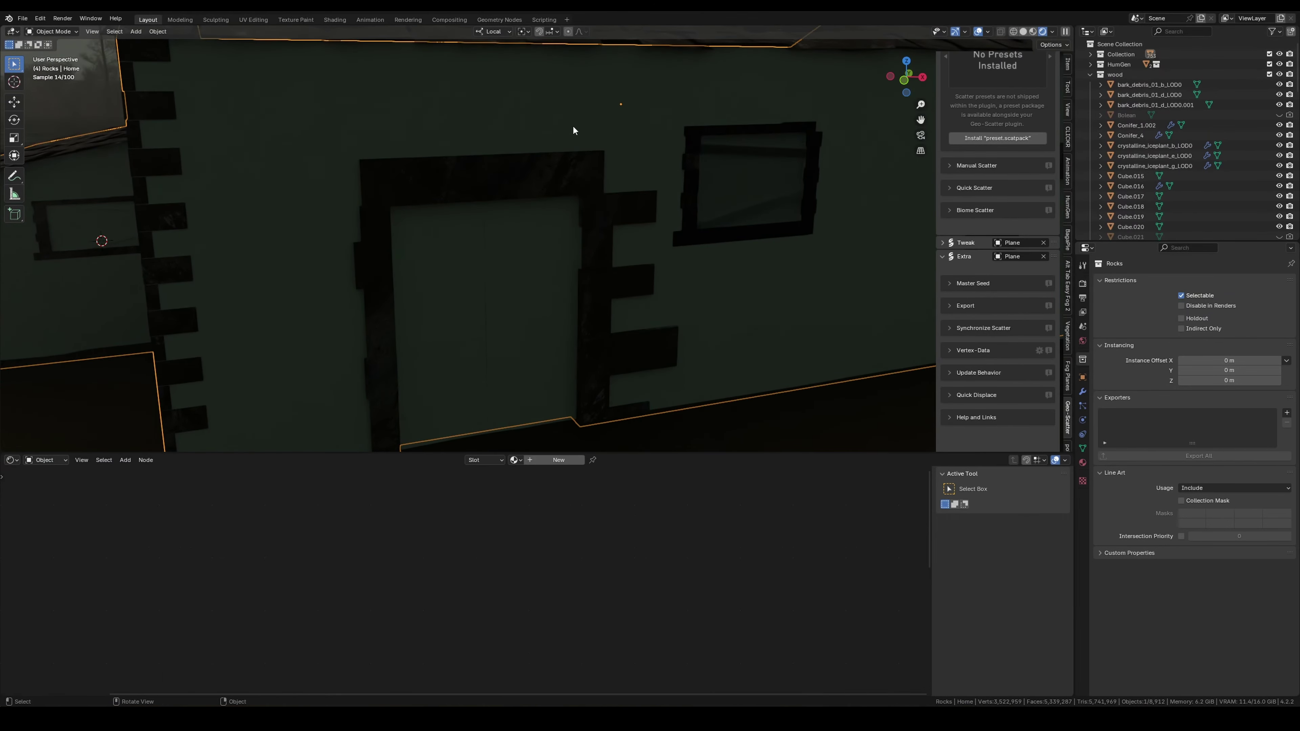
Set the frame texture's Mapping node scale to 3.
scroll(583, 153, up, 5)
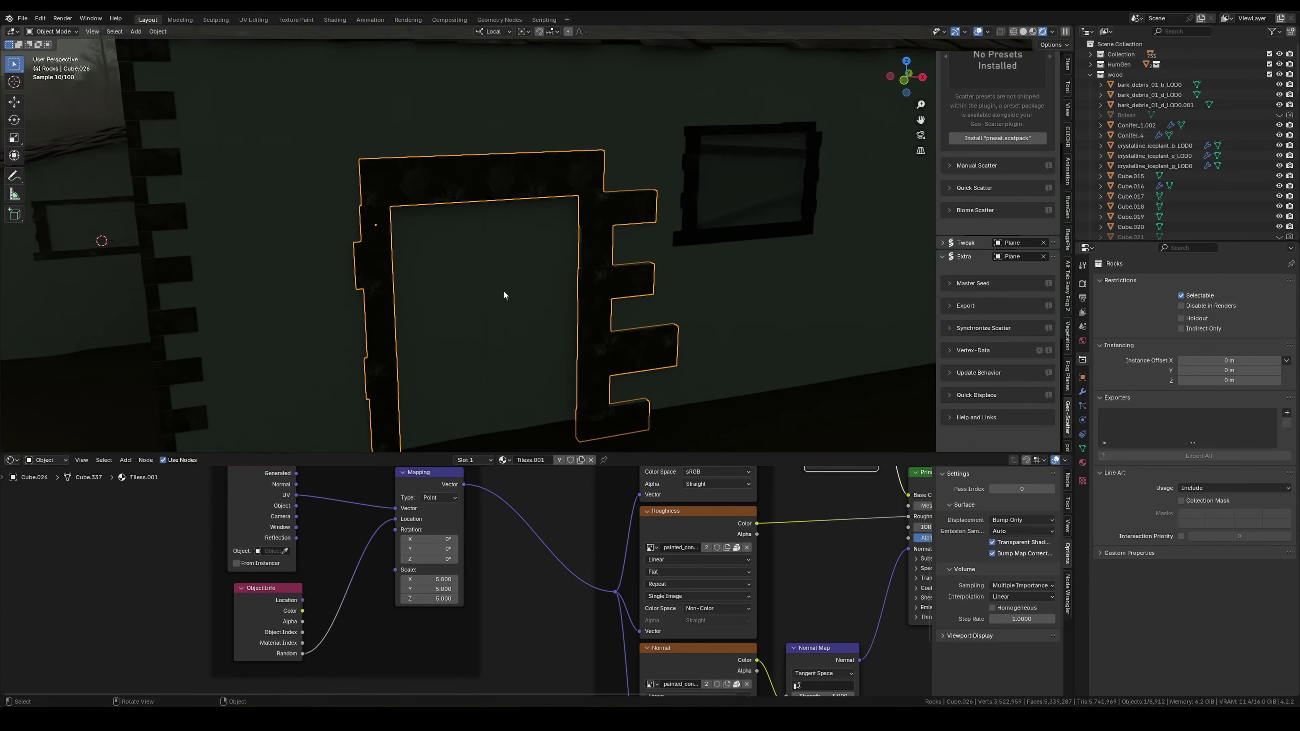
scroll(359, 589, up, 2)
middle_drag(389, 589, 215, 694)
scroll(551, 548, up, 2)
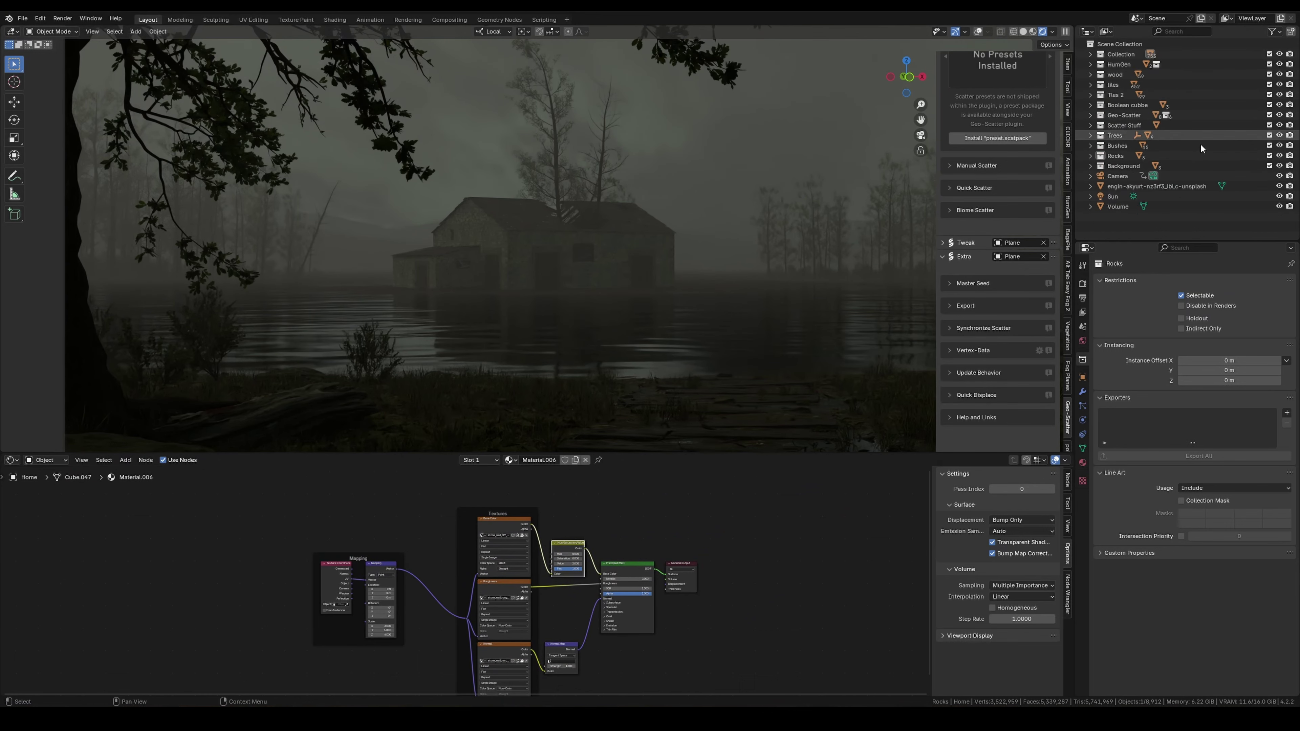
Exclude the Geo-Scatter collection and bring the cabin wall material nodes into view.
click(1270, 115)
key(KP_0)
scroll(404, 228, up, 5)
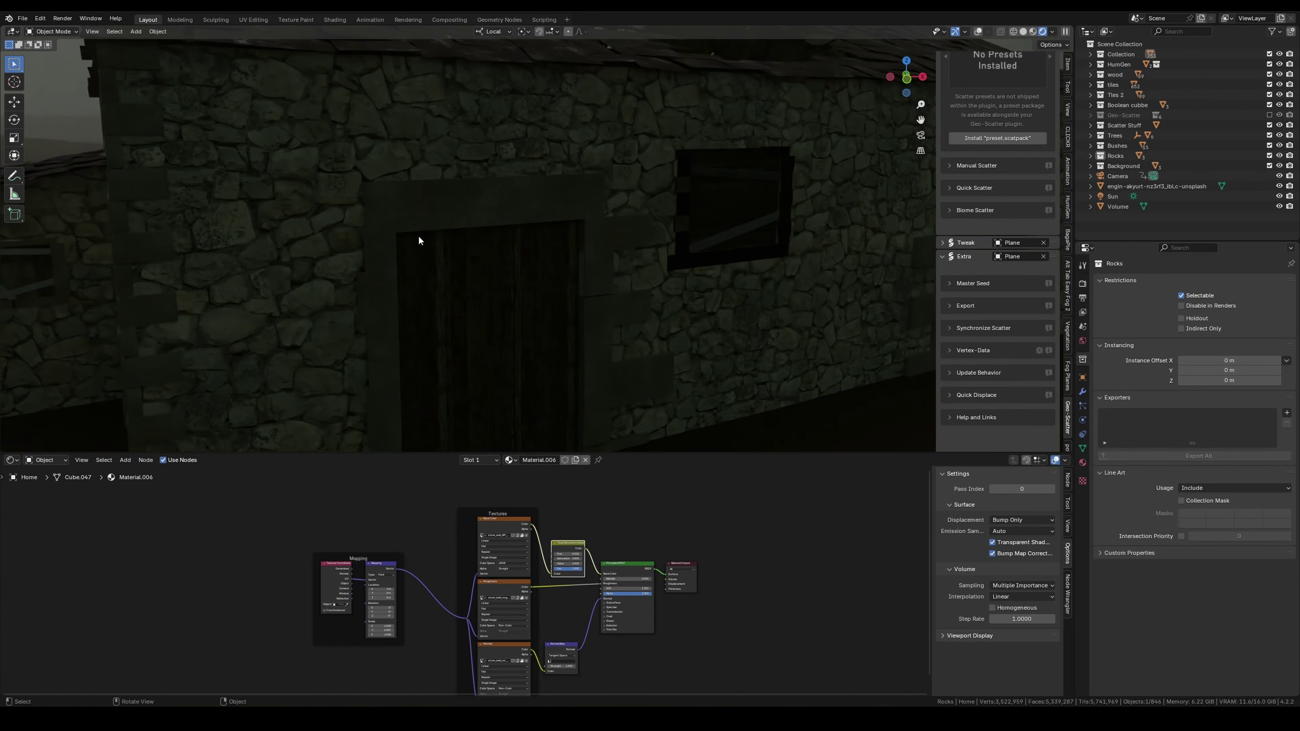
scroll(504, 551, down, 2)
middle_drag(504, 550, 413, 606)
Duplicate the wall shader nodes and mix both BSDFs using an Ambient Occlusion factor.
drag(354, 537, 553, 688)
key(shift+d)
ctrl+shift+right_drag(501, 564, 541, 632)
click(314, 632)
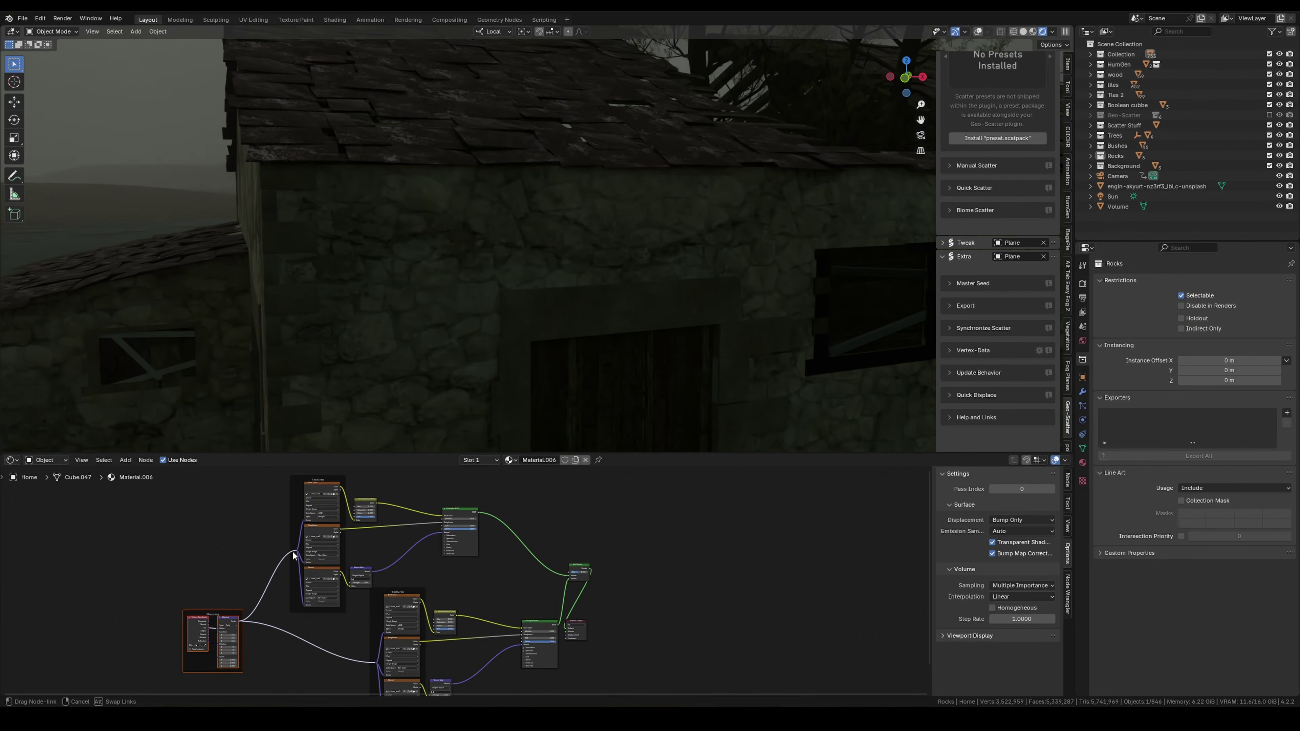
scroll(538, 536, up, 2)
key(shift+a)
text(i)
click(579, 605)
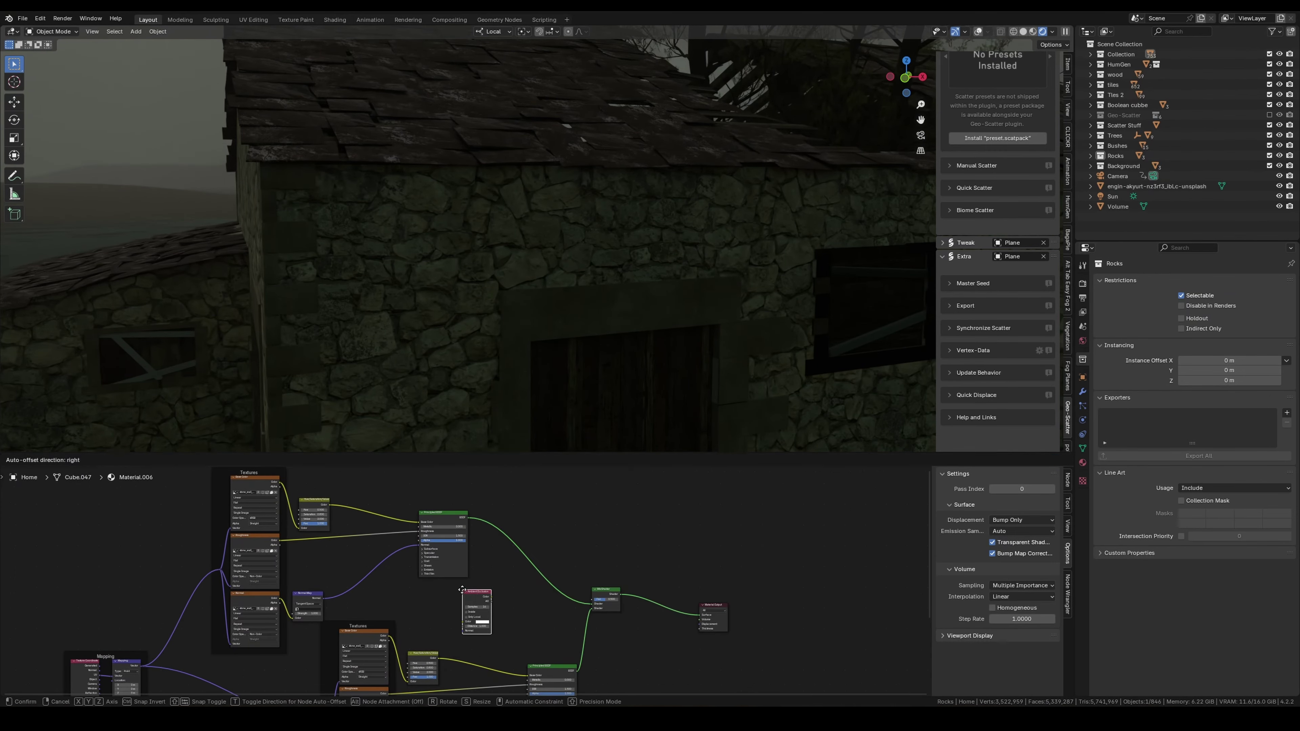
click(604, 596)
Add a Color Ramp after the Ambient Occlusion node.
scroll(686, 595, up, 4)
key(shift+a)
click(568, 589)
drag(618, 602, 611, 609)
key(ctrl+z)
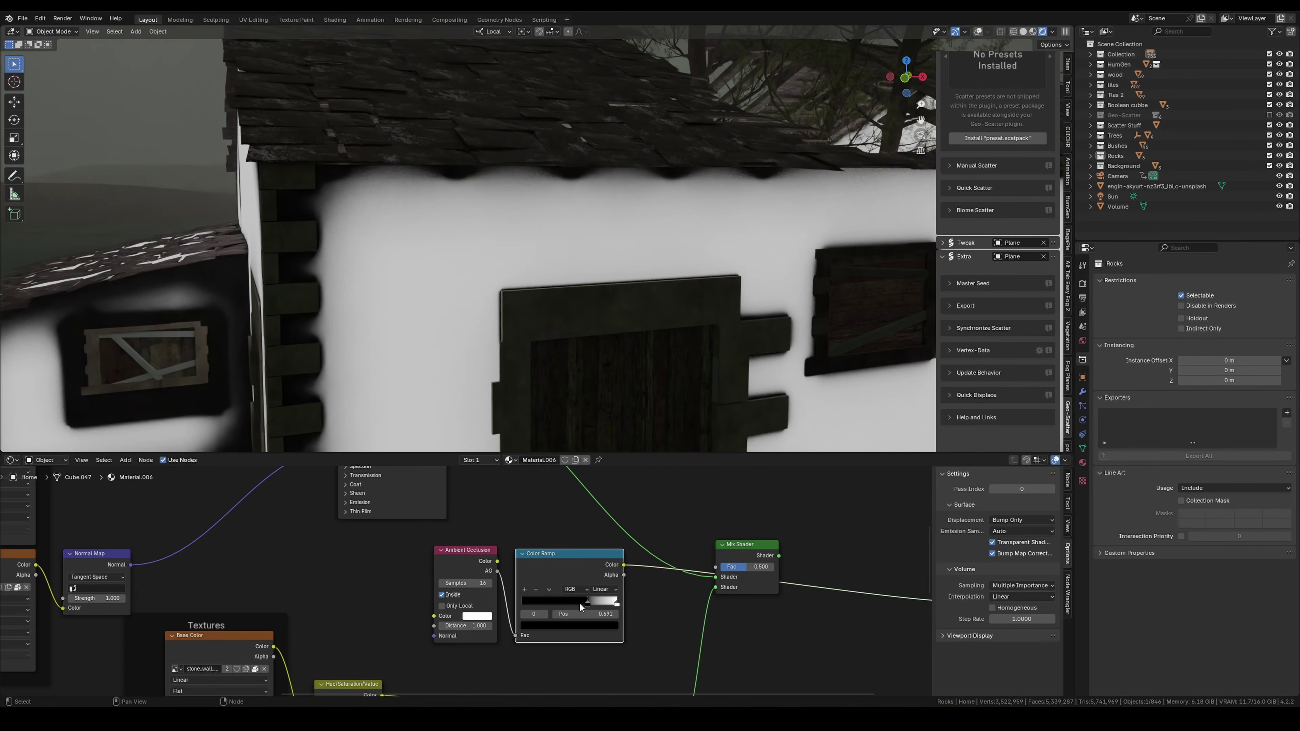
Turn on the AO node's Only Local option and move the ramp's black stop to tighten the mask.
click(457, 608)
key(ctrl+z)
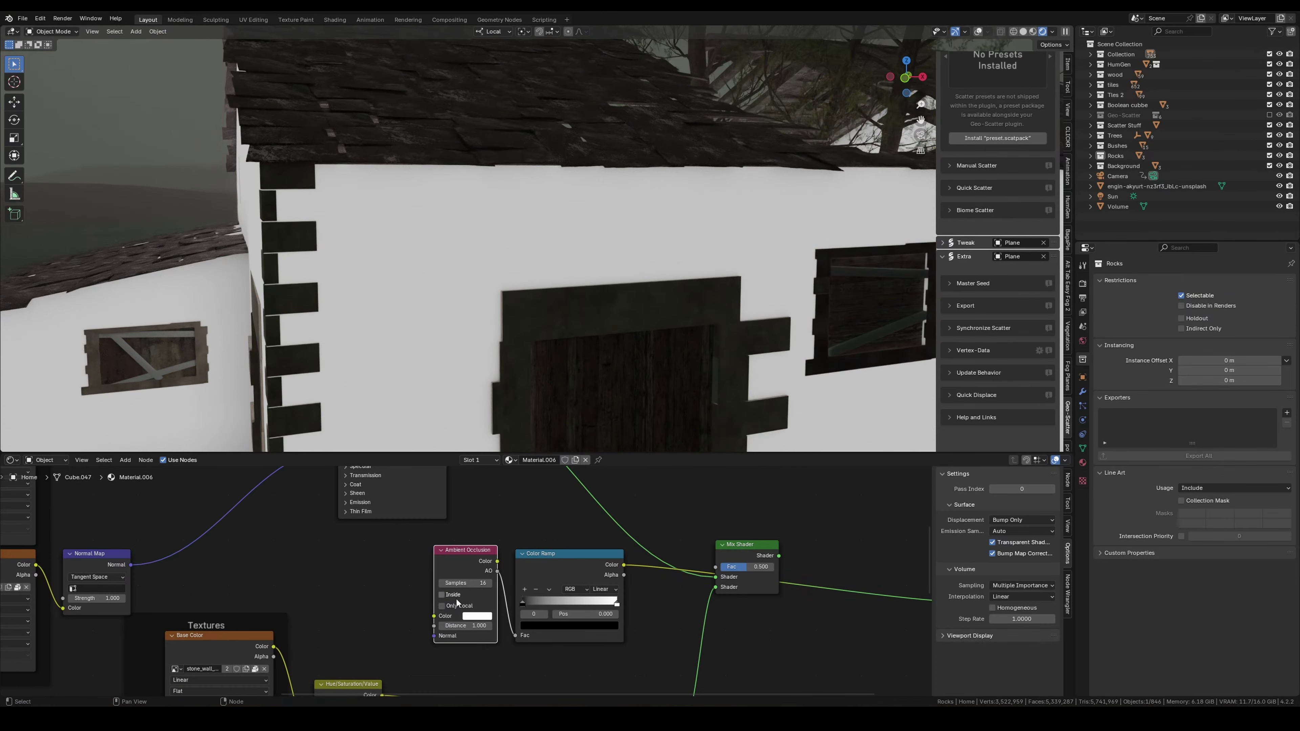
click(459, 608)
scroll(437, 621, down, 4)
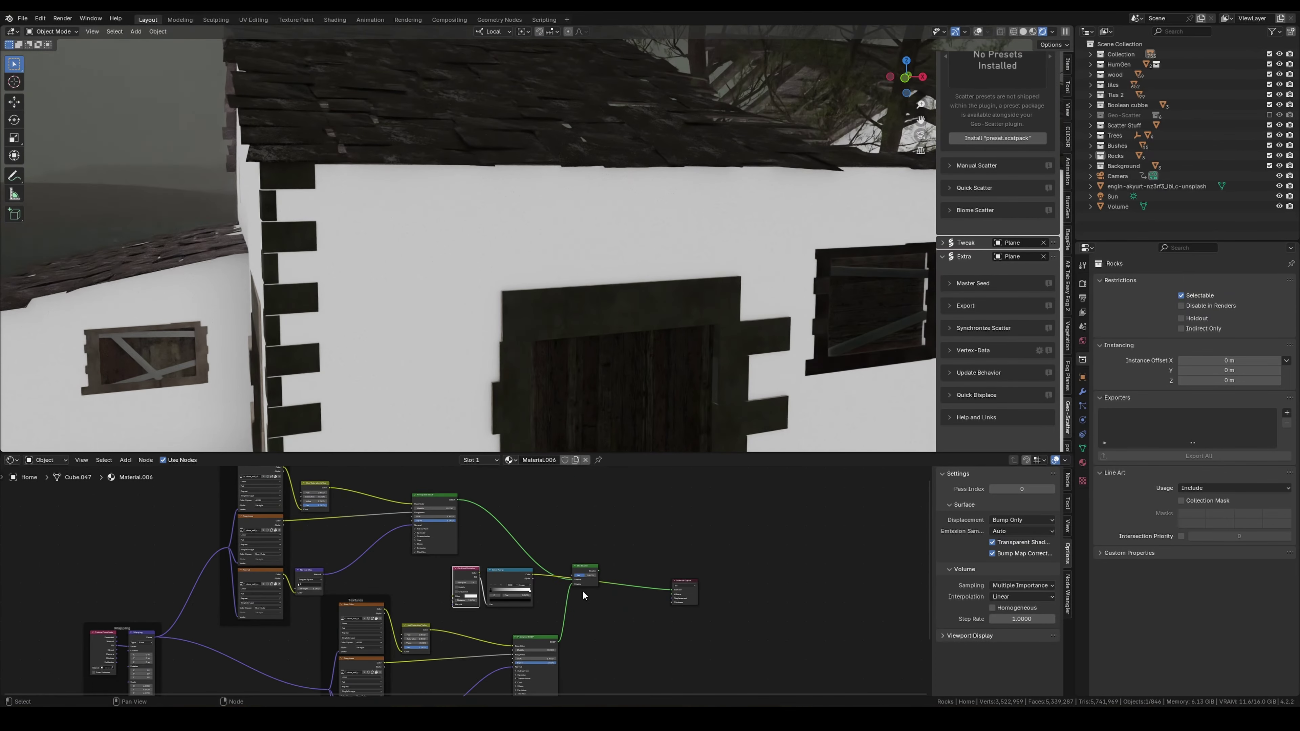
scroll(463, 594, up, 3)
click(460, 600)
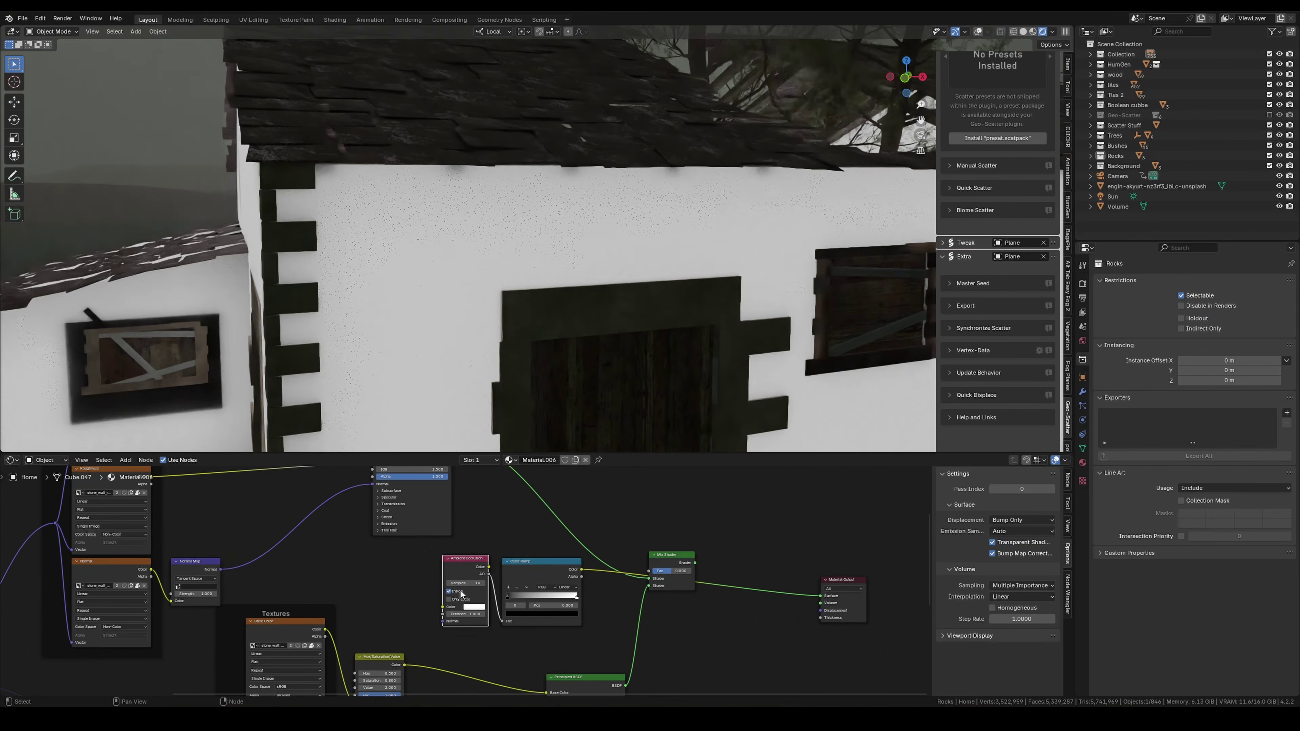
key(BackSpace)
drag(508, 596, 537, 597)
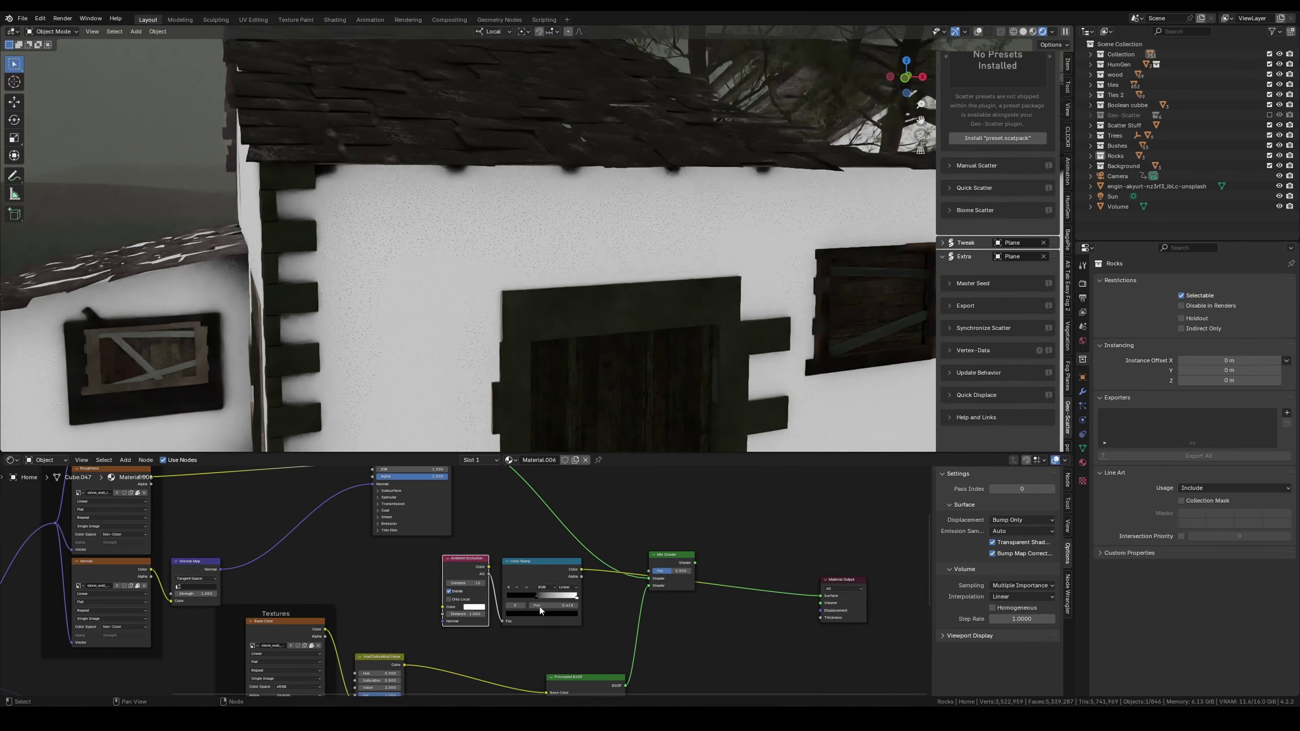
scroll(589, 261, up, 4)
Select the wooden window plank and adjust it.
middle_drag(589, 261, 679, 273)
click(717, 328)
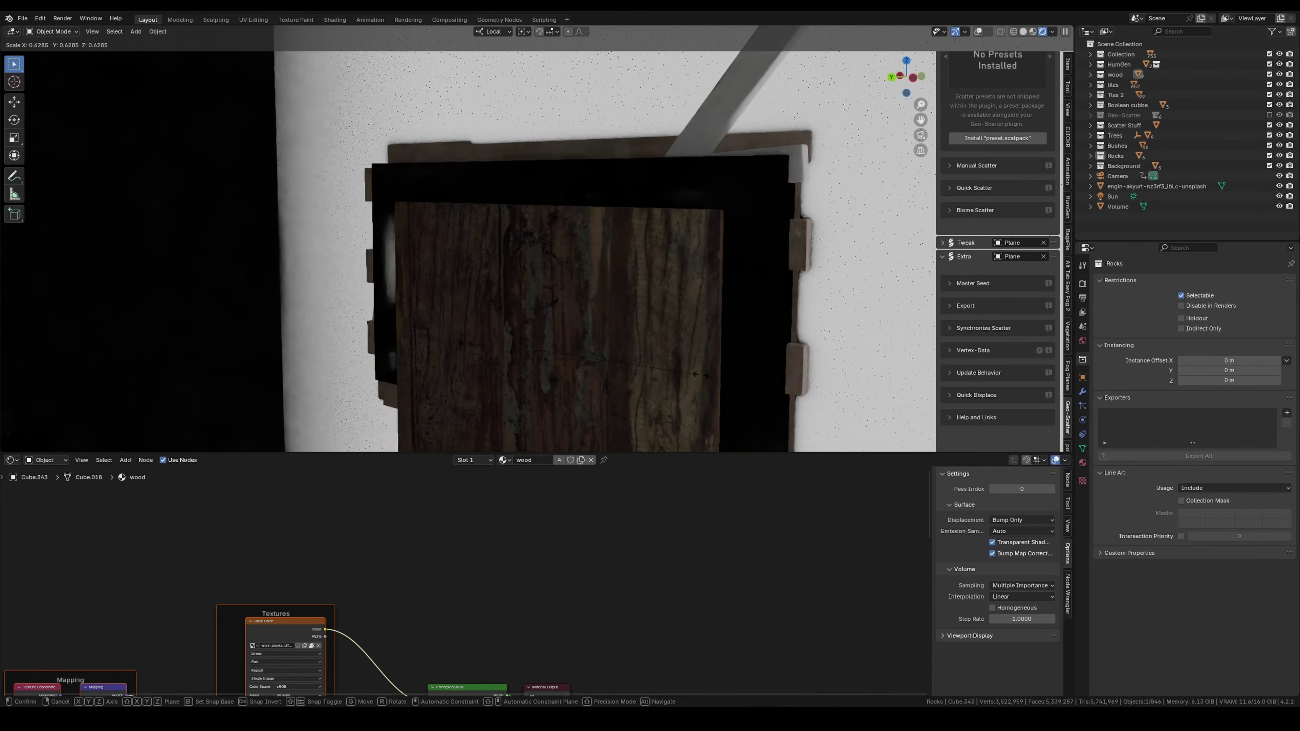
key(g)
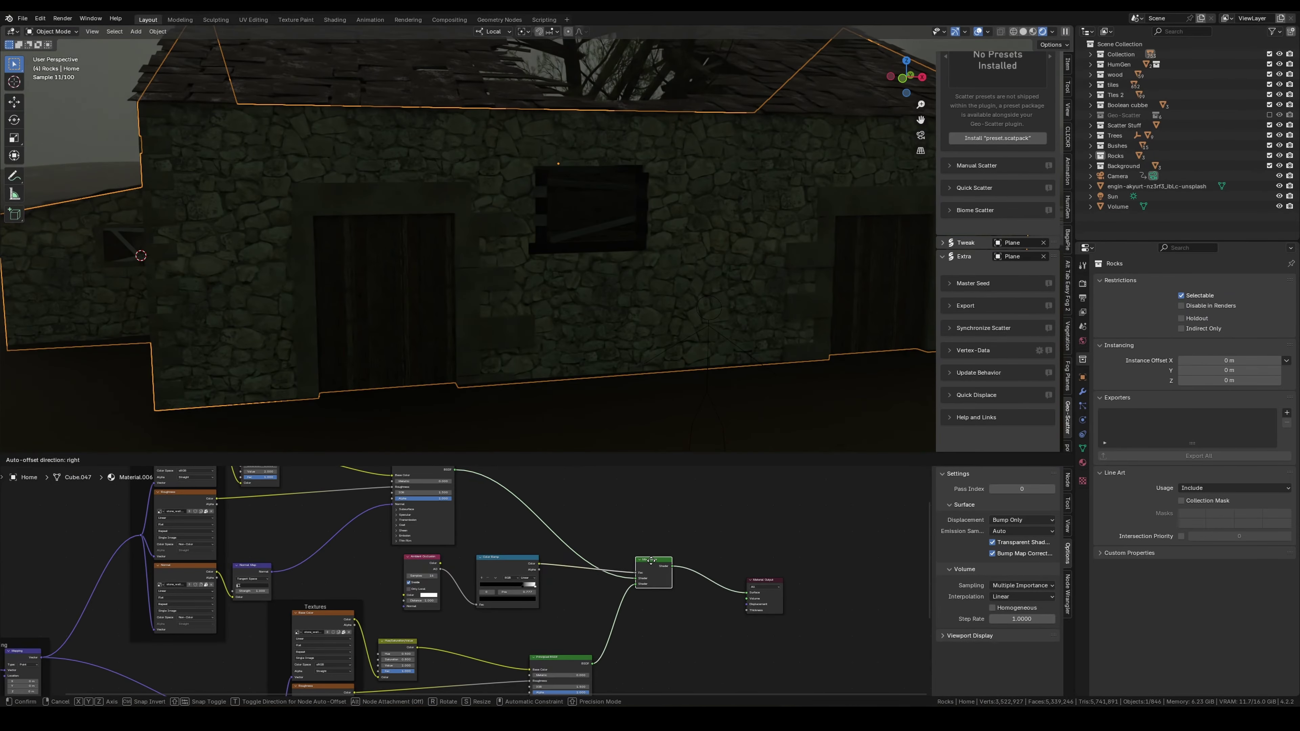
Add a Mix node to blend the masks and reshape the Color Ramp stops.
click(651, 561)
middle_drag(563, 588, 567, 547)
click(567, 528)
click(573, 538)
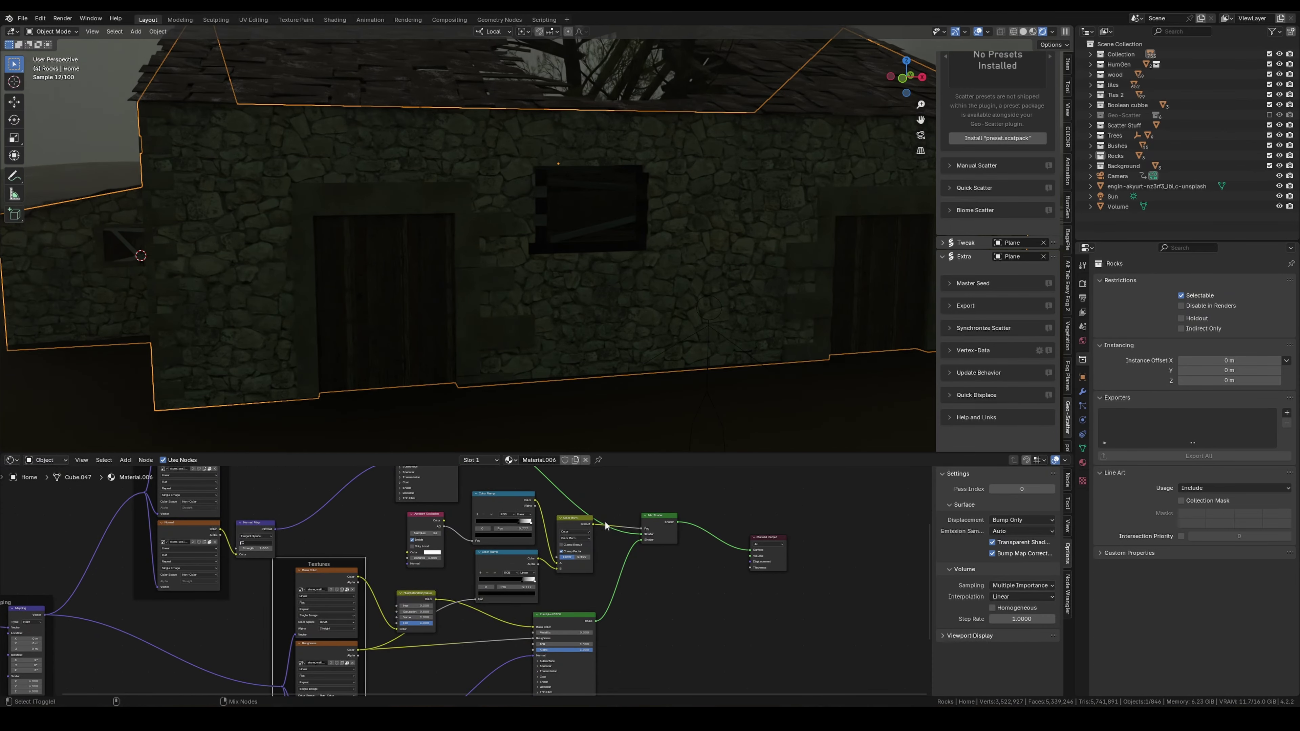
scroll(592, 522, up, 4)
drag(587, 572, 610, 585)
middle_drag(610, 584, 541, 633)
scroll(597, 391, up, 6)
click(646, 529)
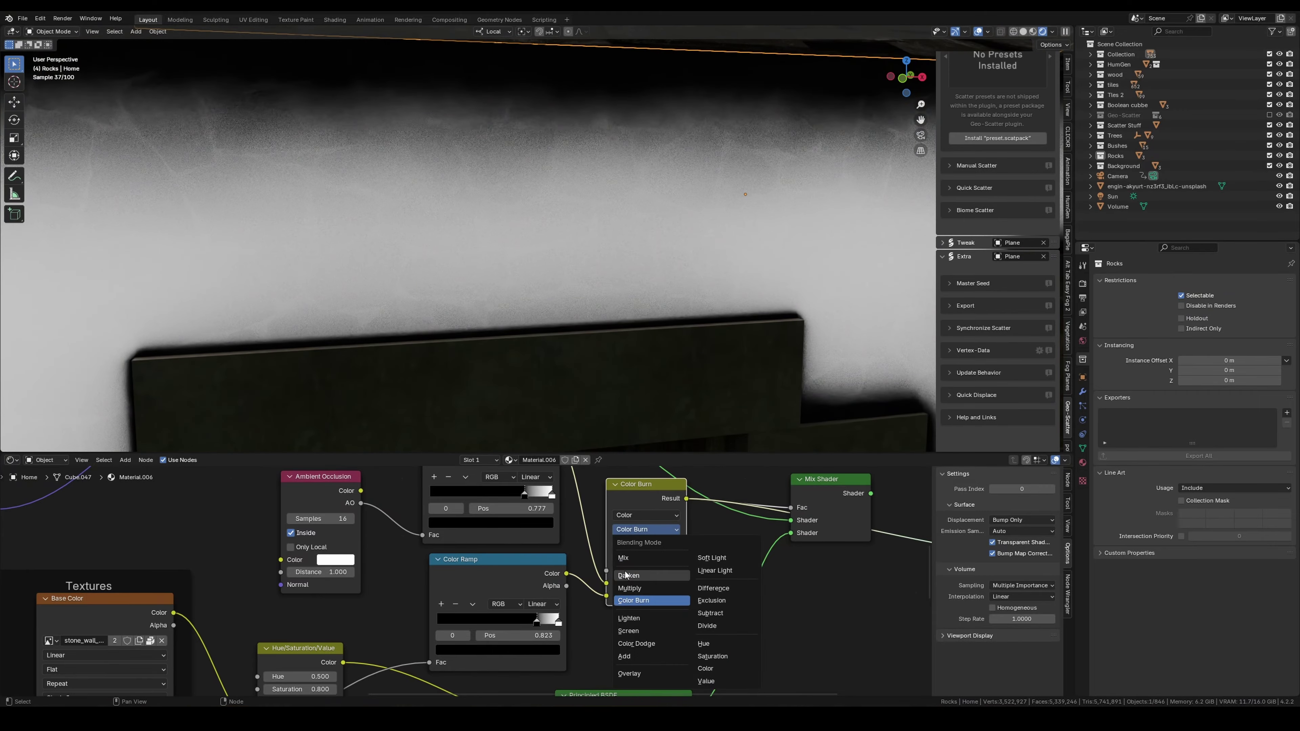
scroll(461, 256, down, 5)
drag(539, 636, 536, 638)
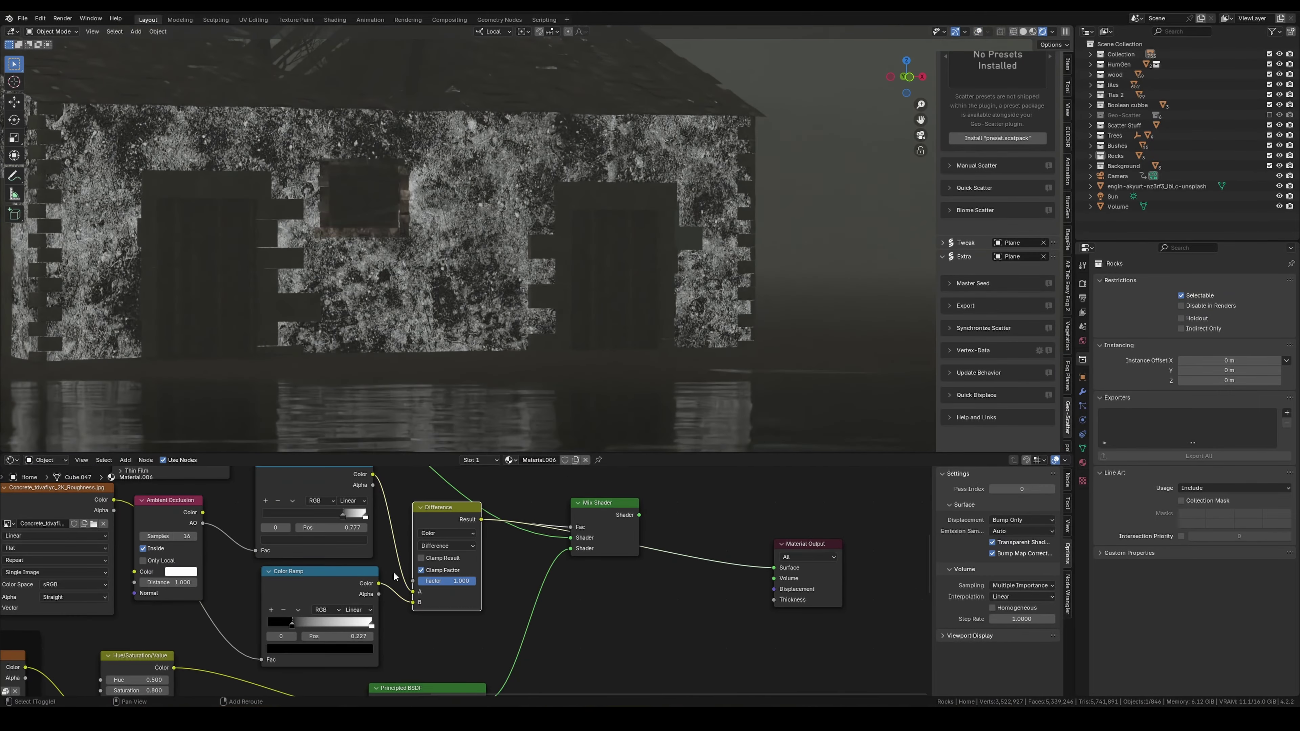
Set the Mix node to Soft Light, link in the AO node, then switch to Difference blending.
click(443, 533)
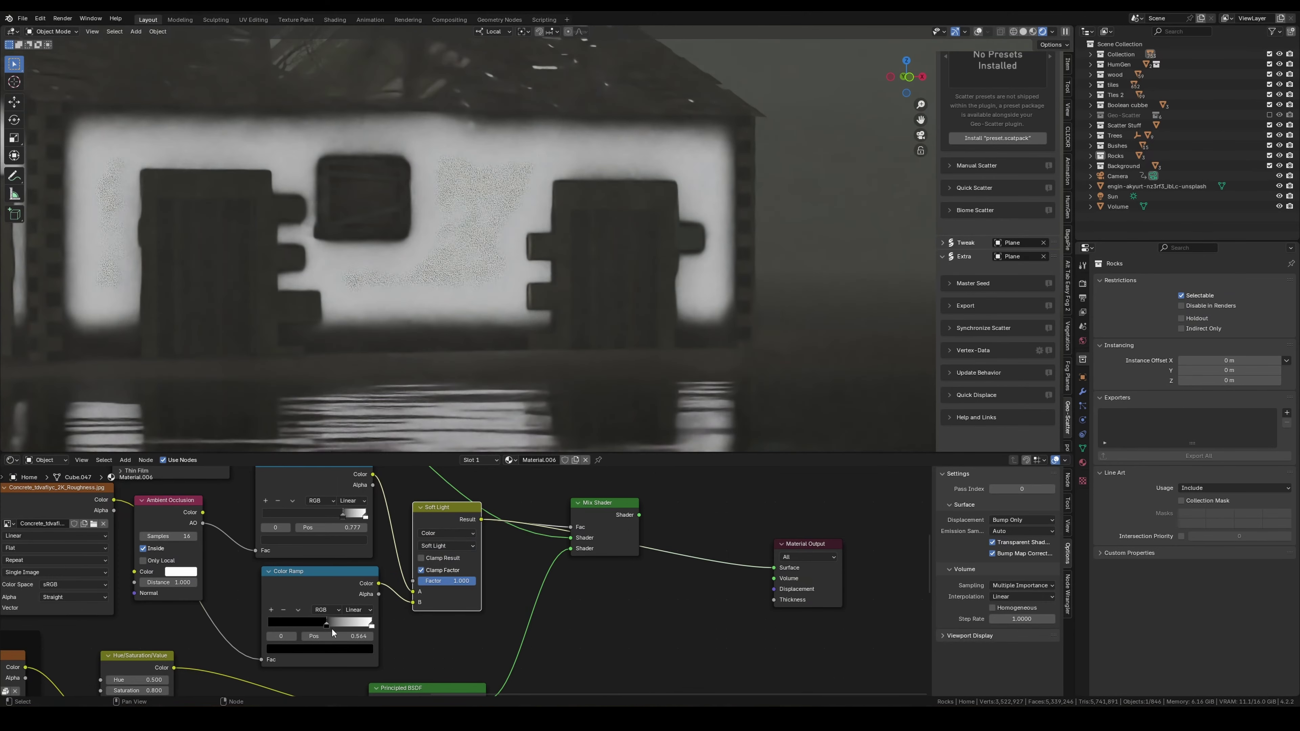
drag(331, 628, 250, 621)
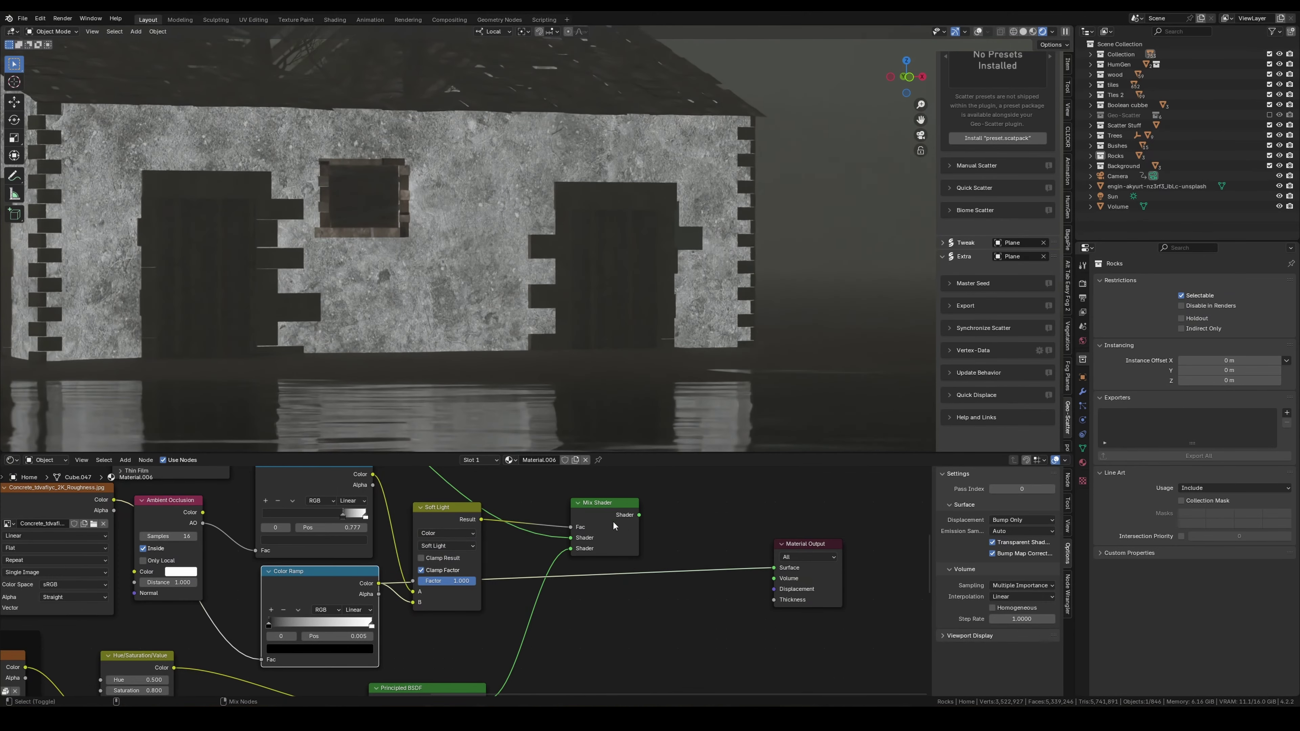
scroll(616, 524, down, 2)
mouse_move(274, 554)
mouse_down()
mouse_move(299, 541)
mouse_move(280, 554)
mouse_up()
scroll(478, 595, up, 3)
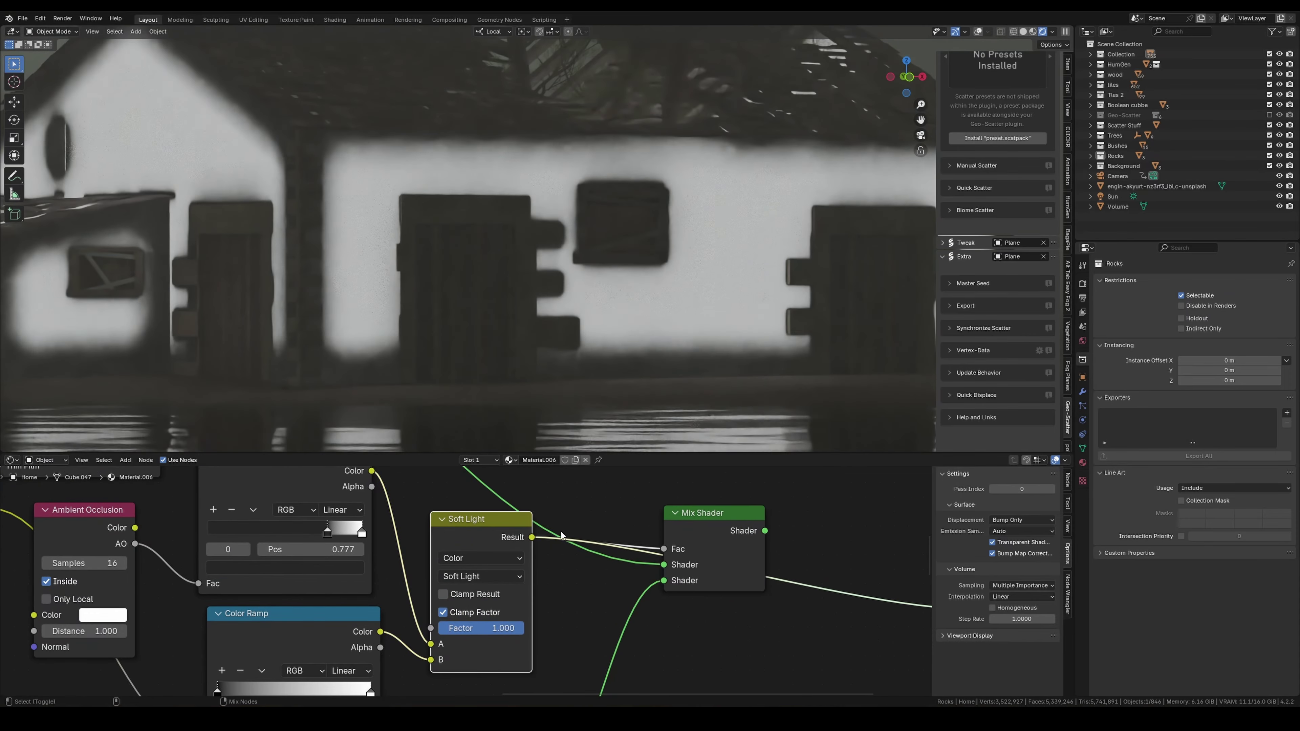
scroll(469, 582, up, 2)
click(487, 573)
click(618, 394)
click(287, 561)
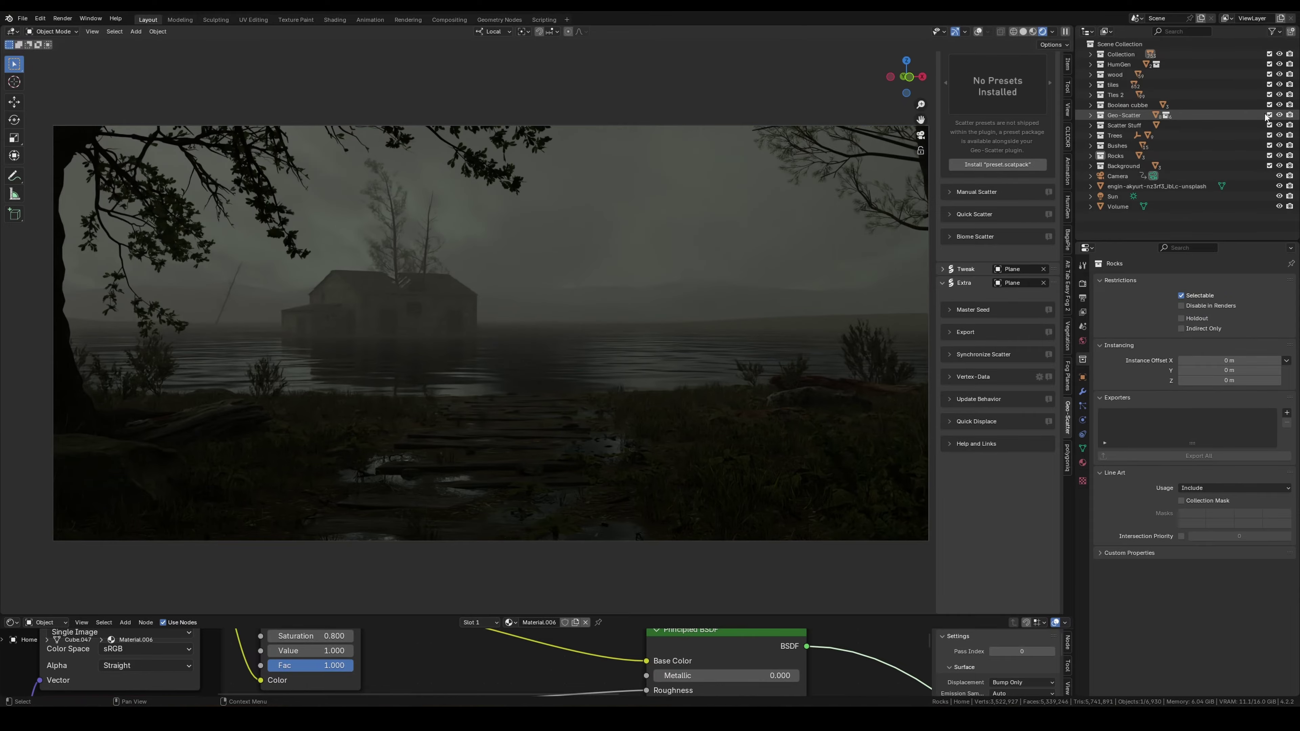
Move a bush copy to the cabin base and rotate it, then place and rotate another.
right_click(696, 131)
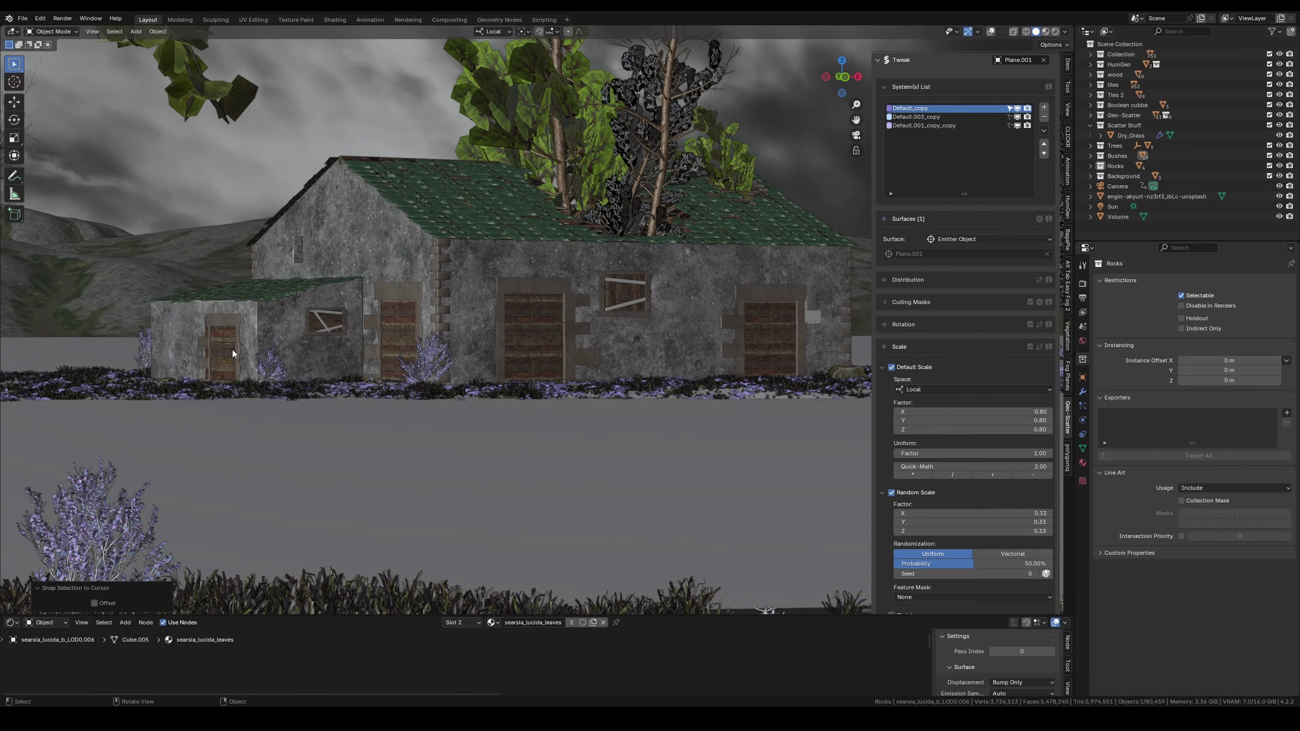
key(g)
click(220, 352)
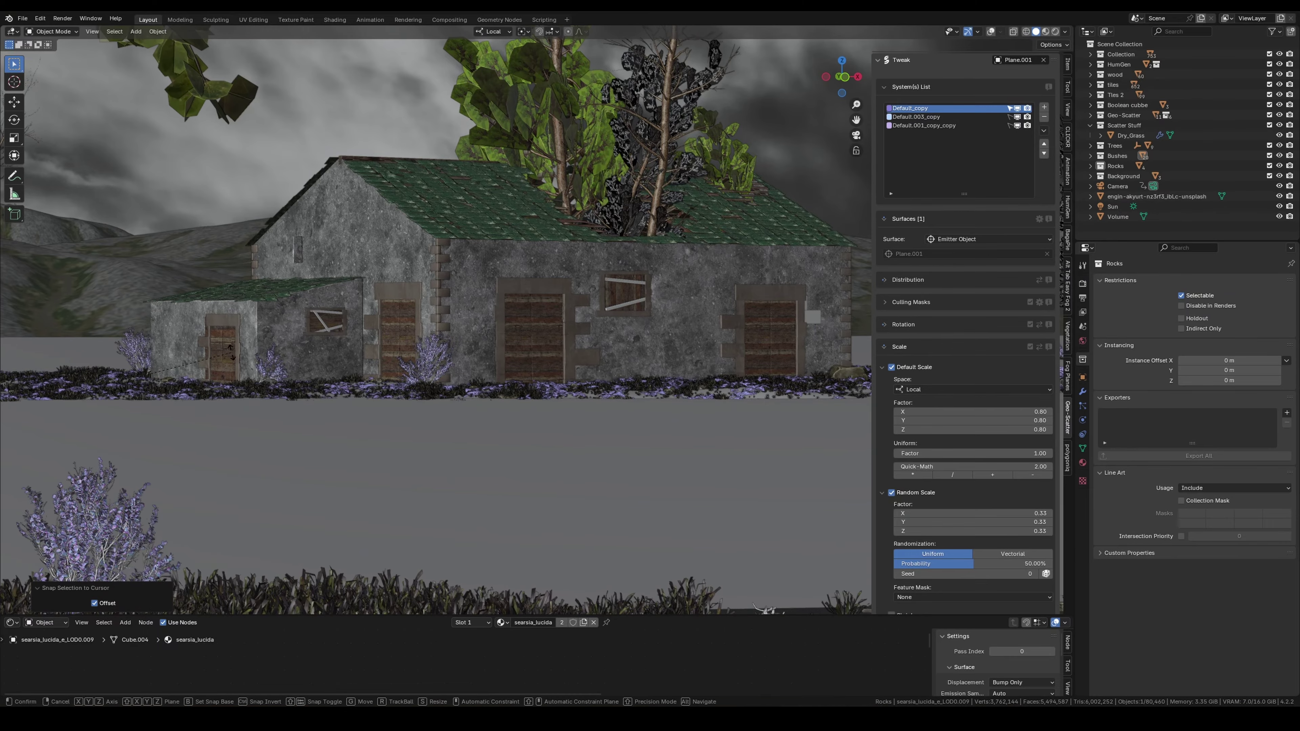
key(r)
click(275, 373)
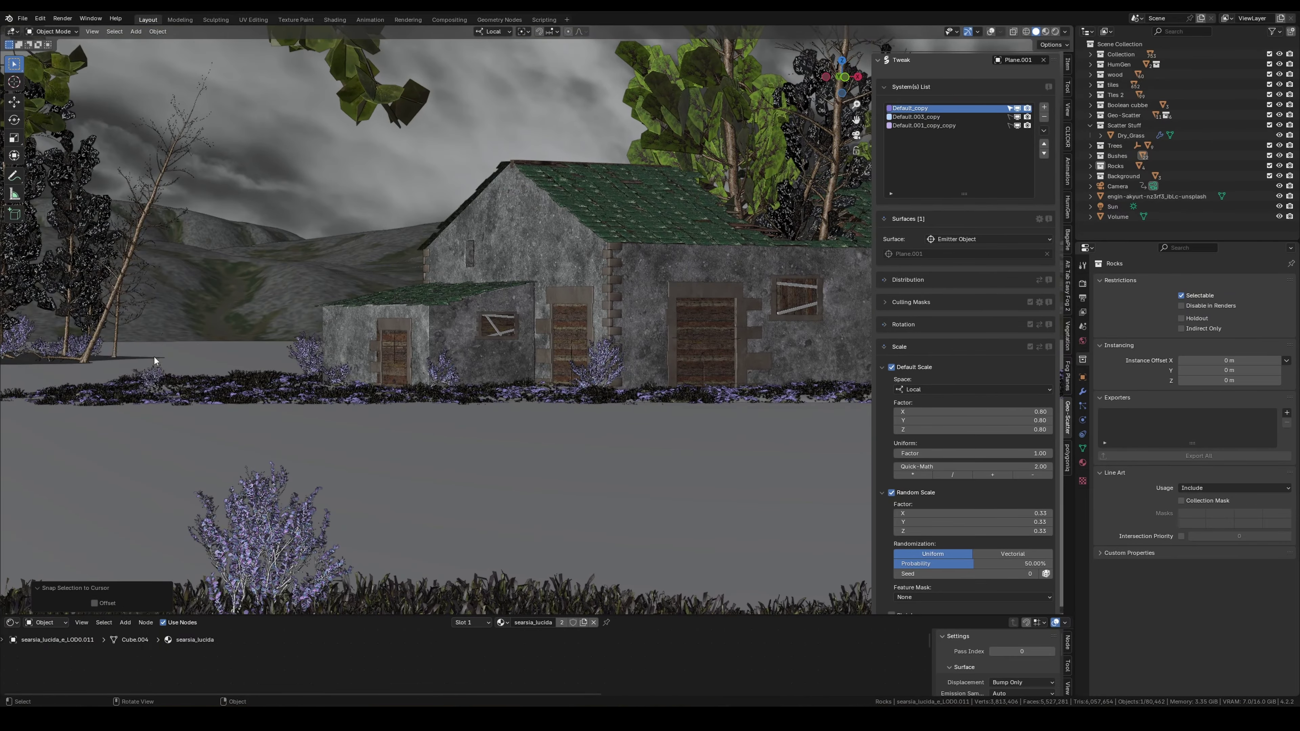
key(r)
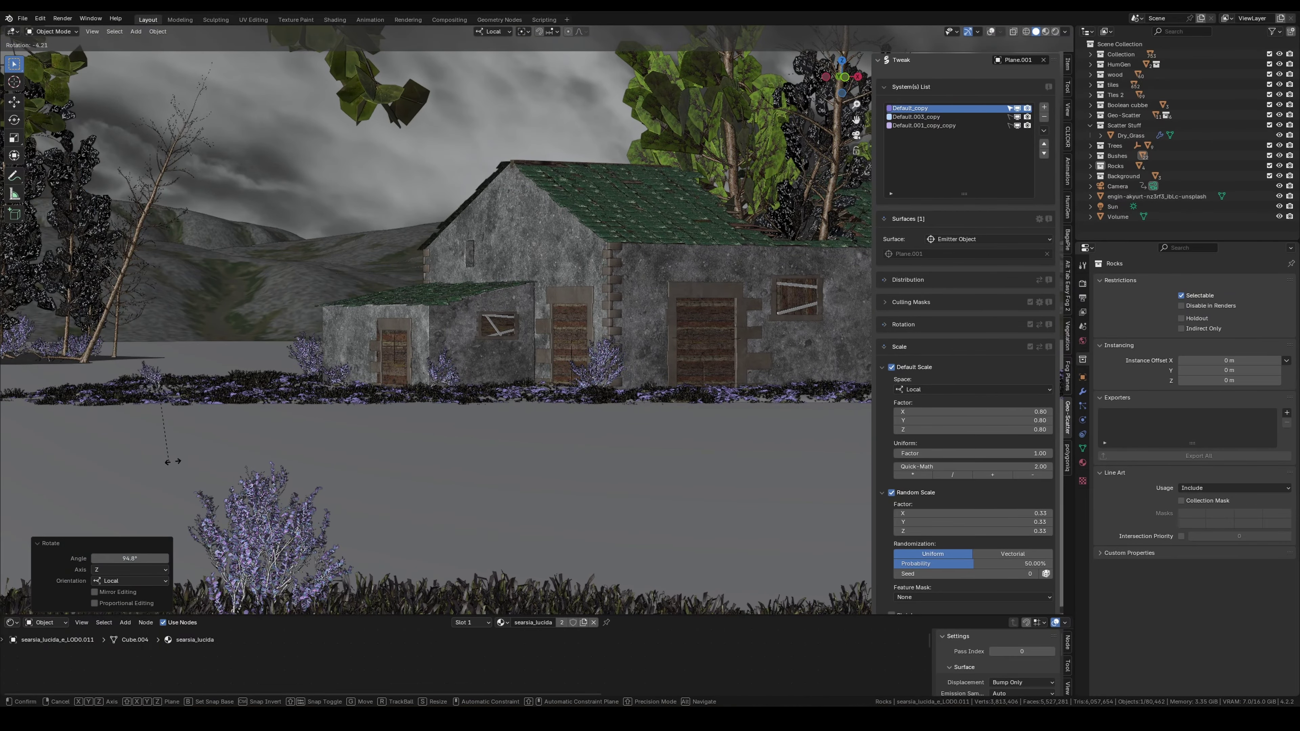
click(302, 351)
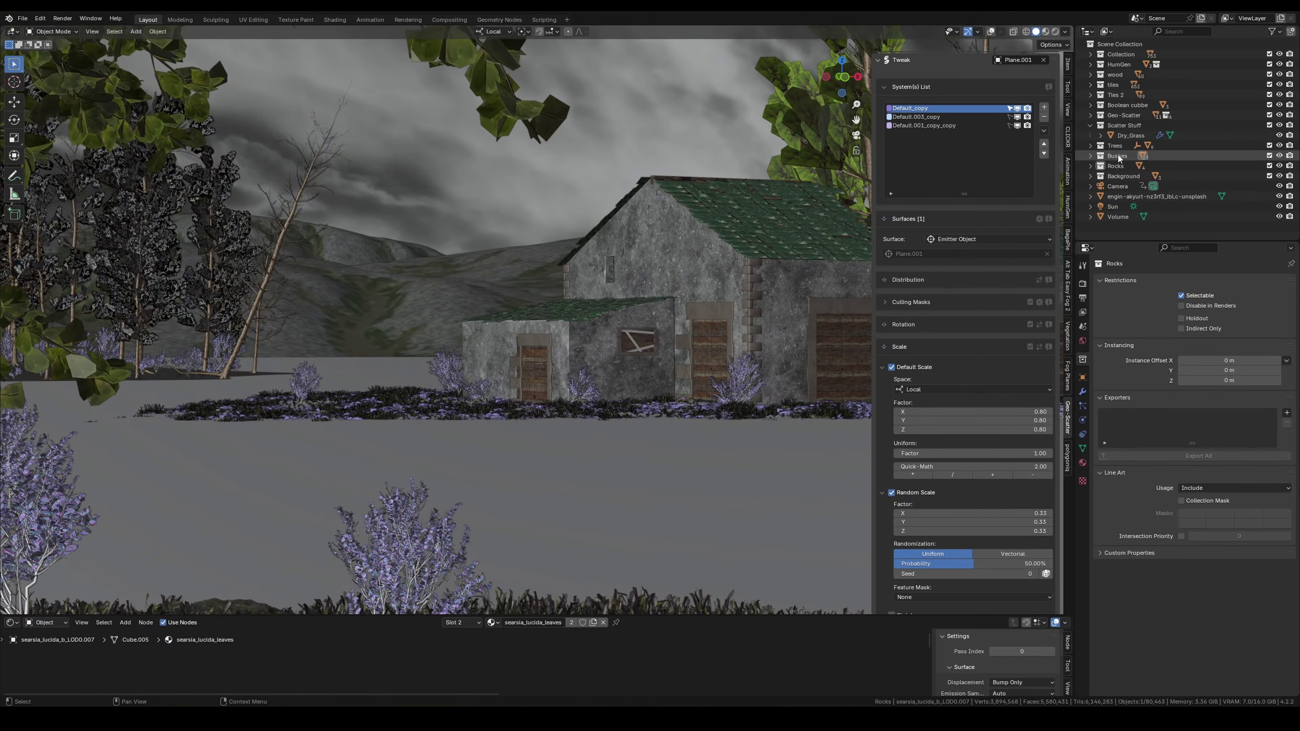
Add an area light to the scene and move and rotate it toward the house.
click(1091, 156)
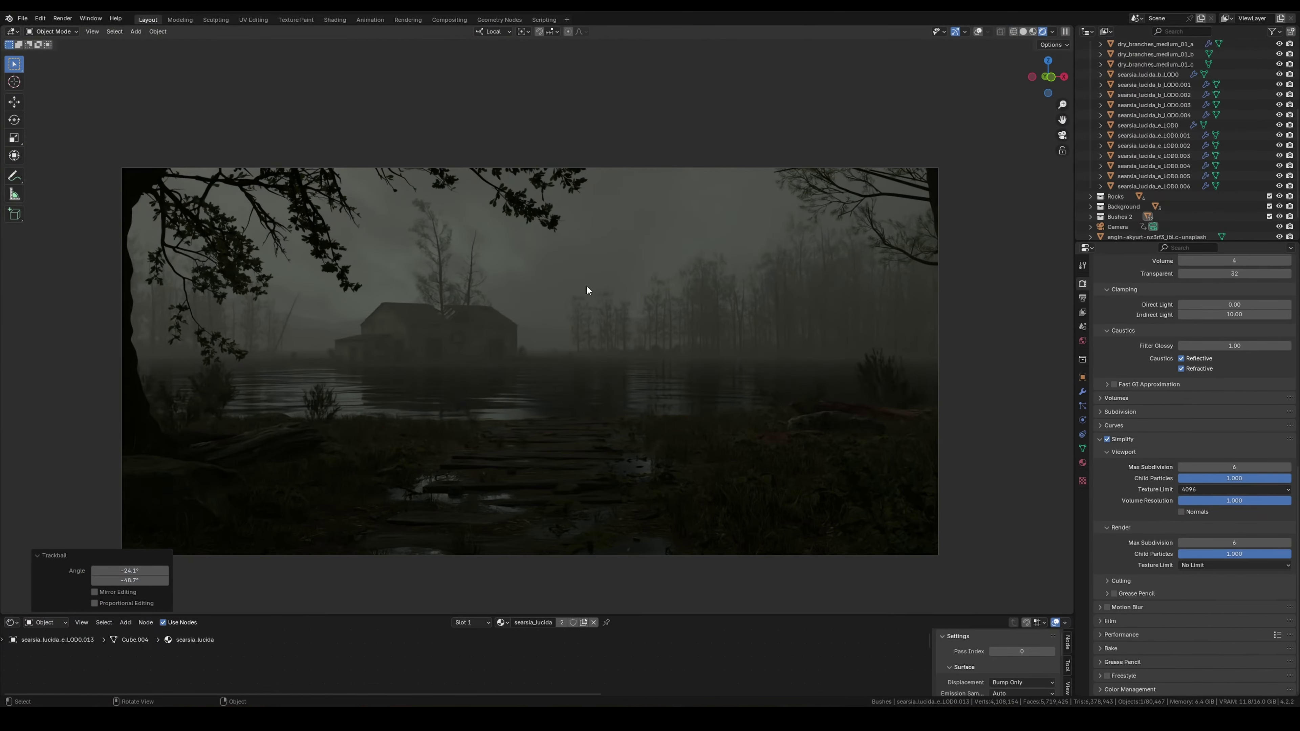
middle_drag(588, 290, 406, 363)
key(shift+a)
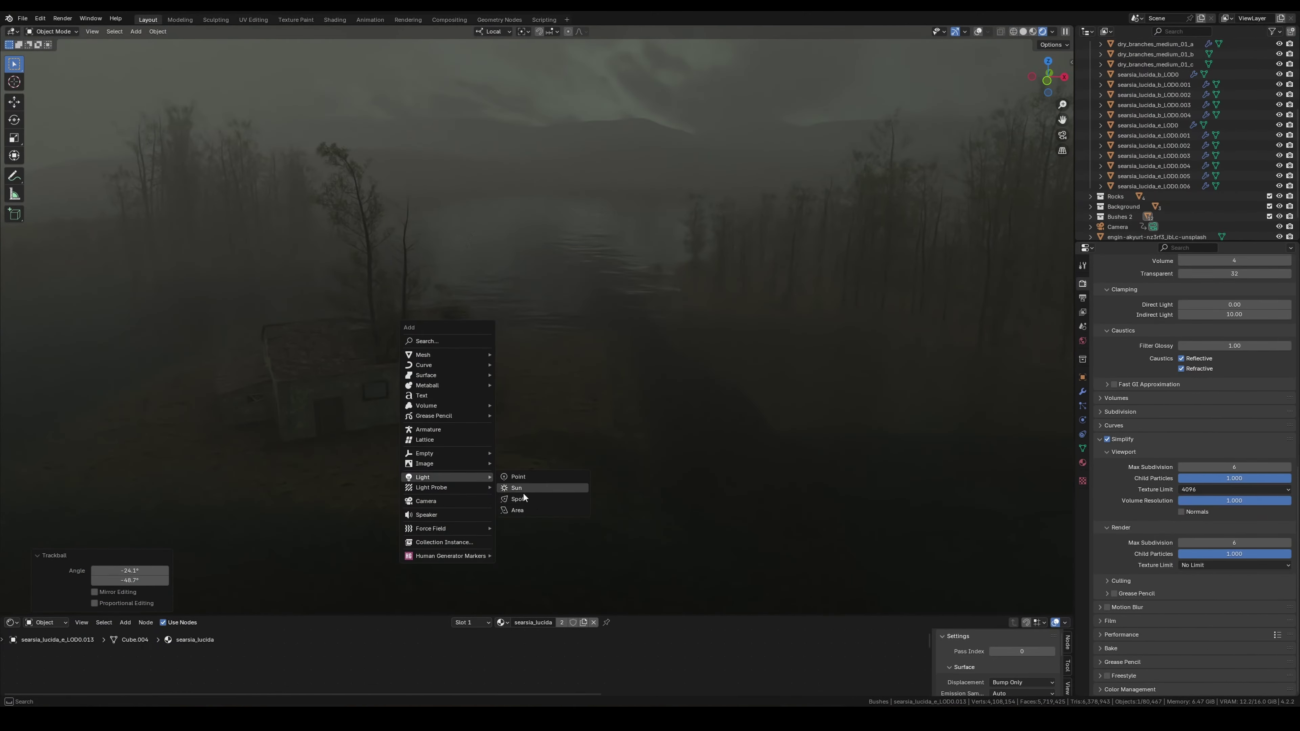
click(516, 510)
key(g)
click(605, 341)
click(978, 31)
key(r)
Set the area light's power to 100 and check the lighting.
click(826, 404)
click(1082, 420)
click(1206, 351)
text(1)
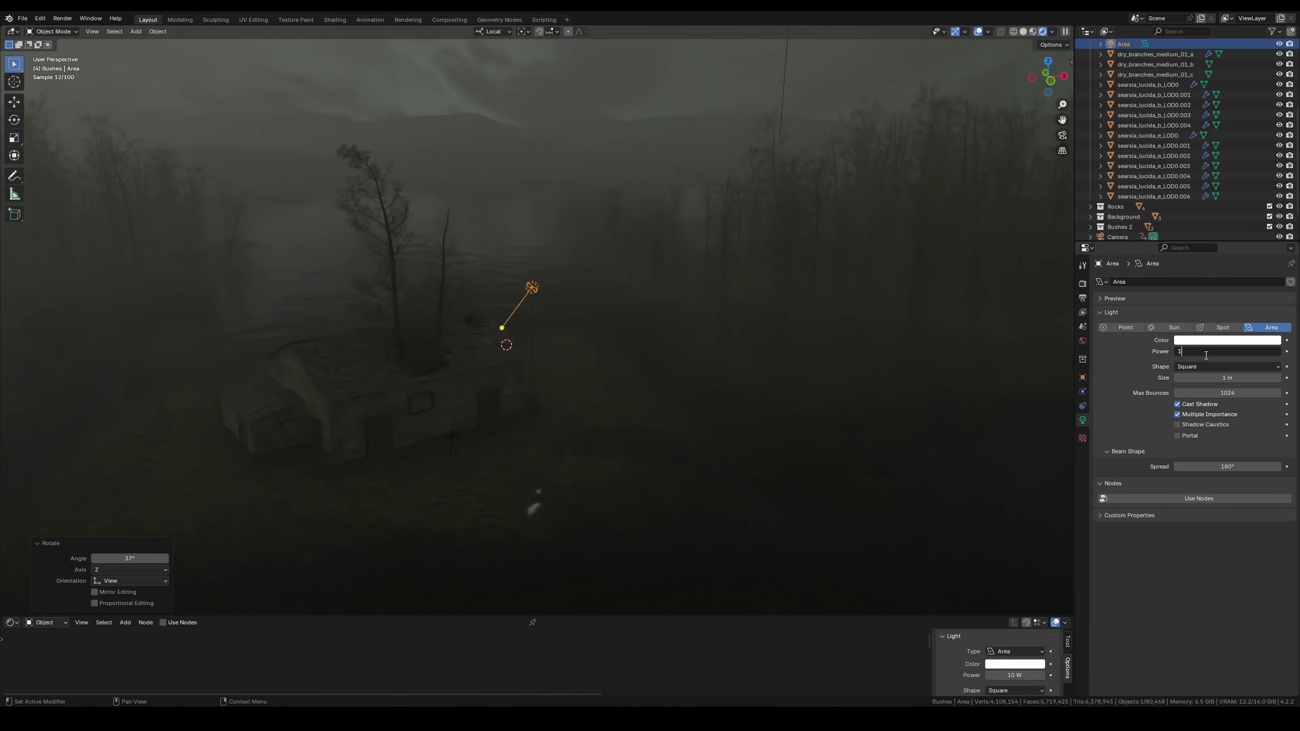
text(00)
key(Return)
middle_drag(798, 372, 817, 379)
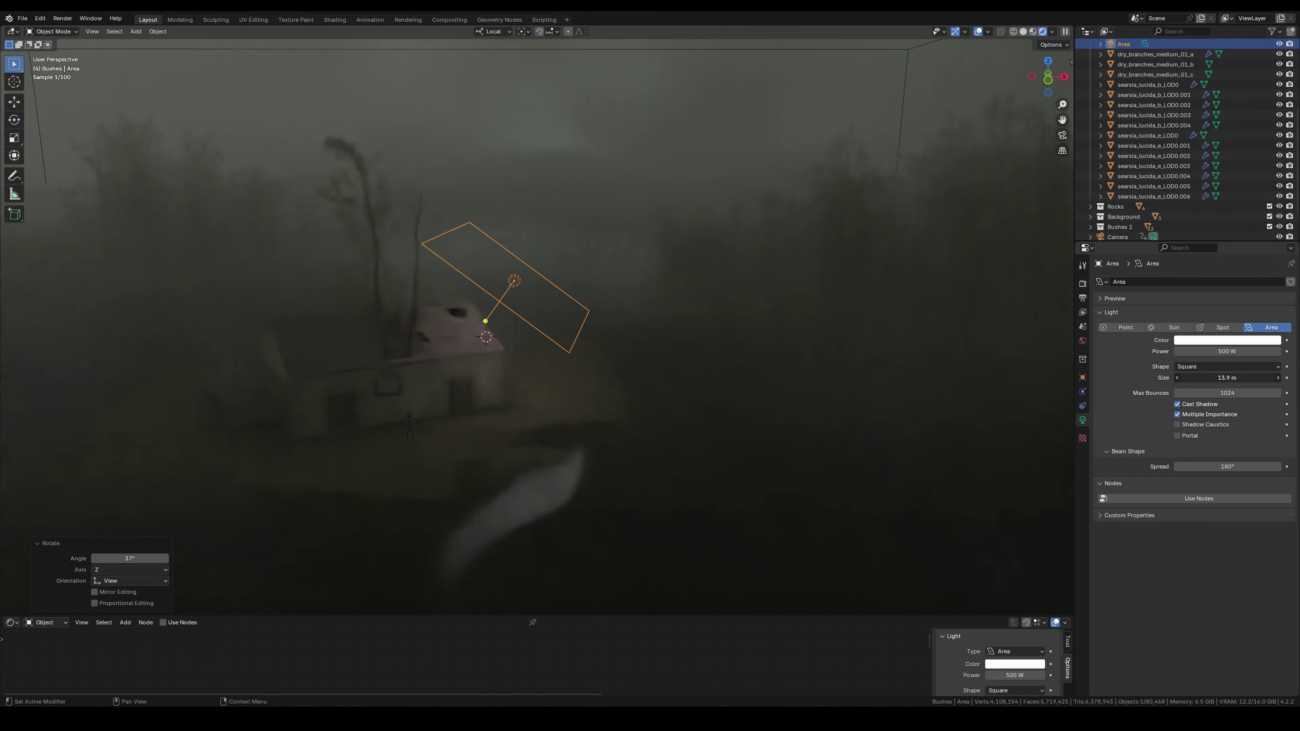
click(1083, 377)
scroll(1205, 558, down, 1)
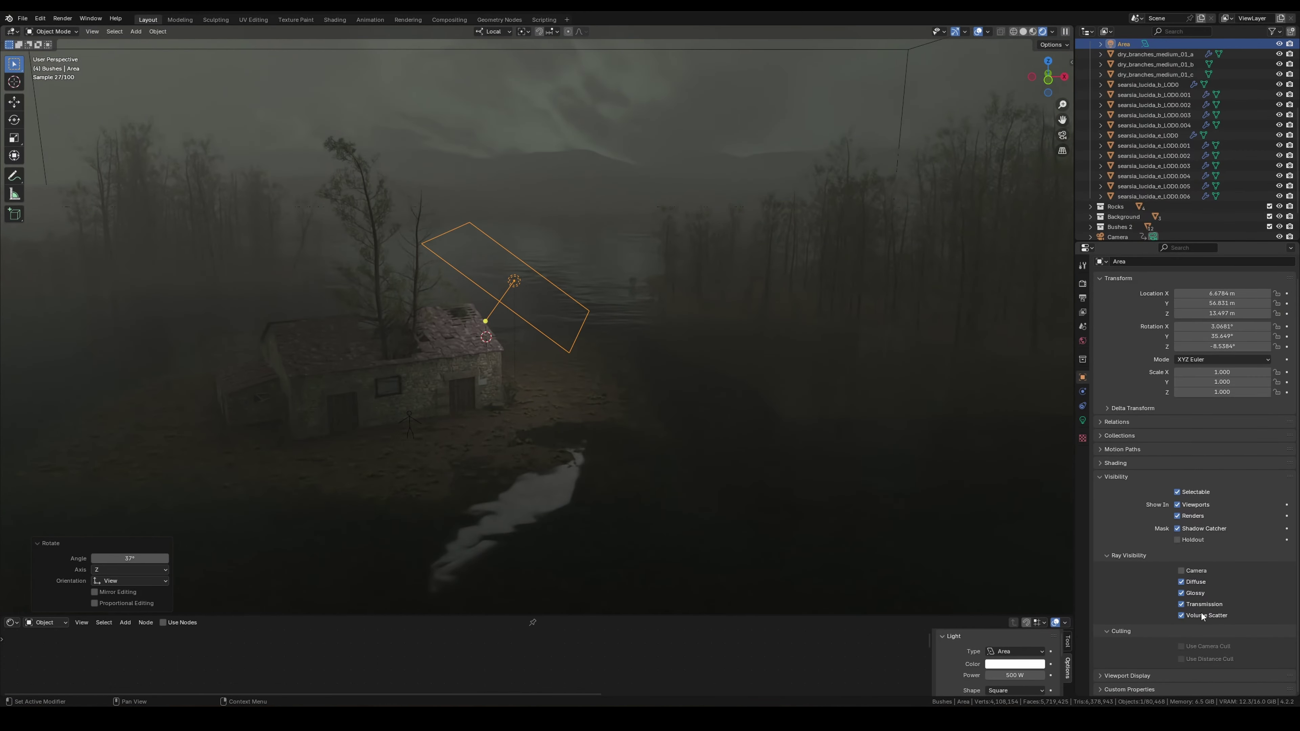
In camera view, move the light up and away above the cabin.
key(KP_0)
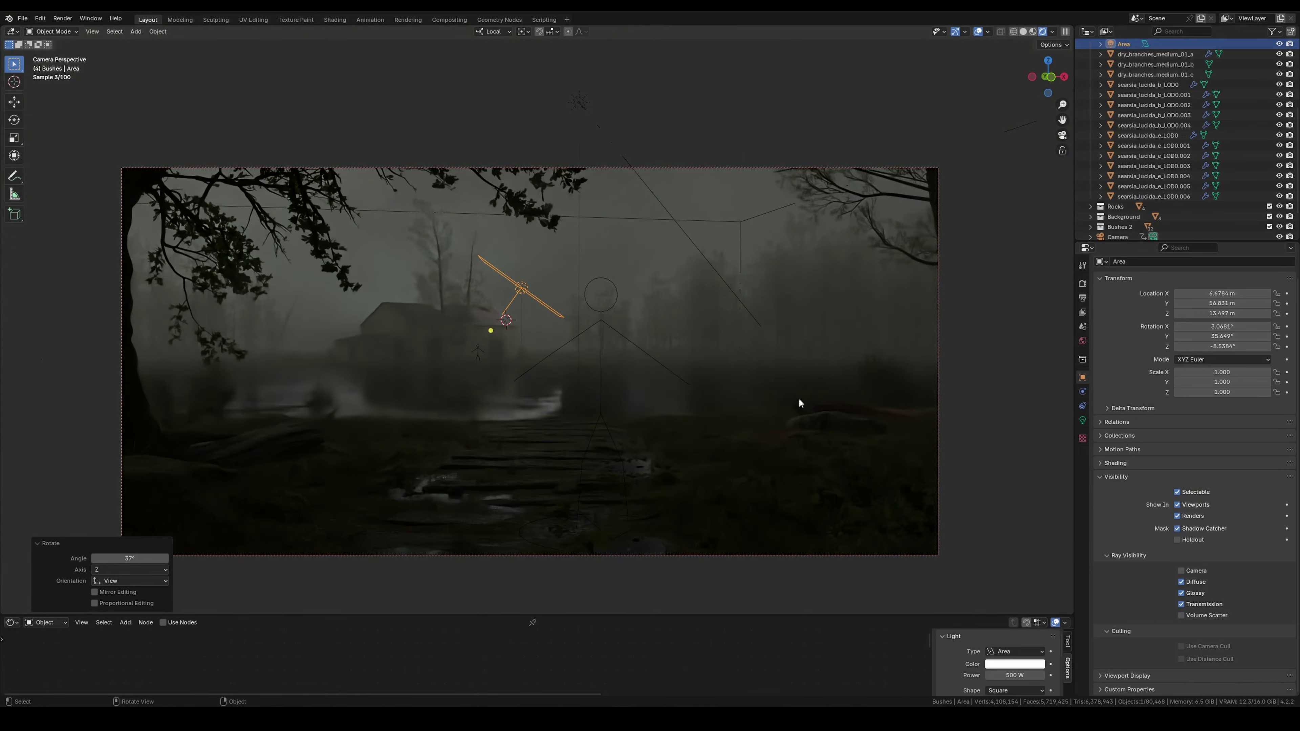
click(774, 347)
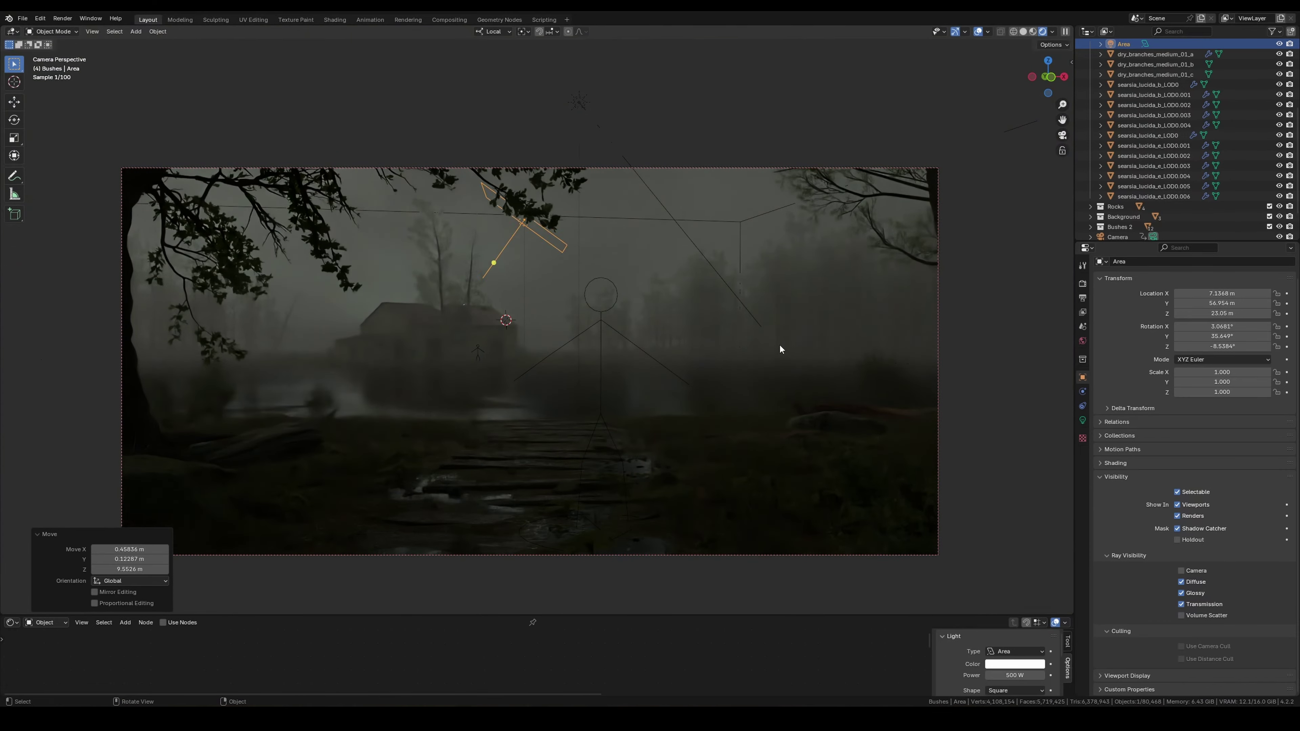
middle_drag(774, 347, 548, 388)
key(KP_0)
key(g)
click(639, 333)
click(829, 165)
Tint the area light's emission colour pale green.
click(1082, 420)
click(1227, 340)
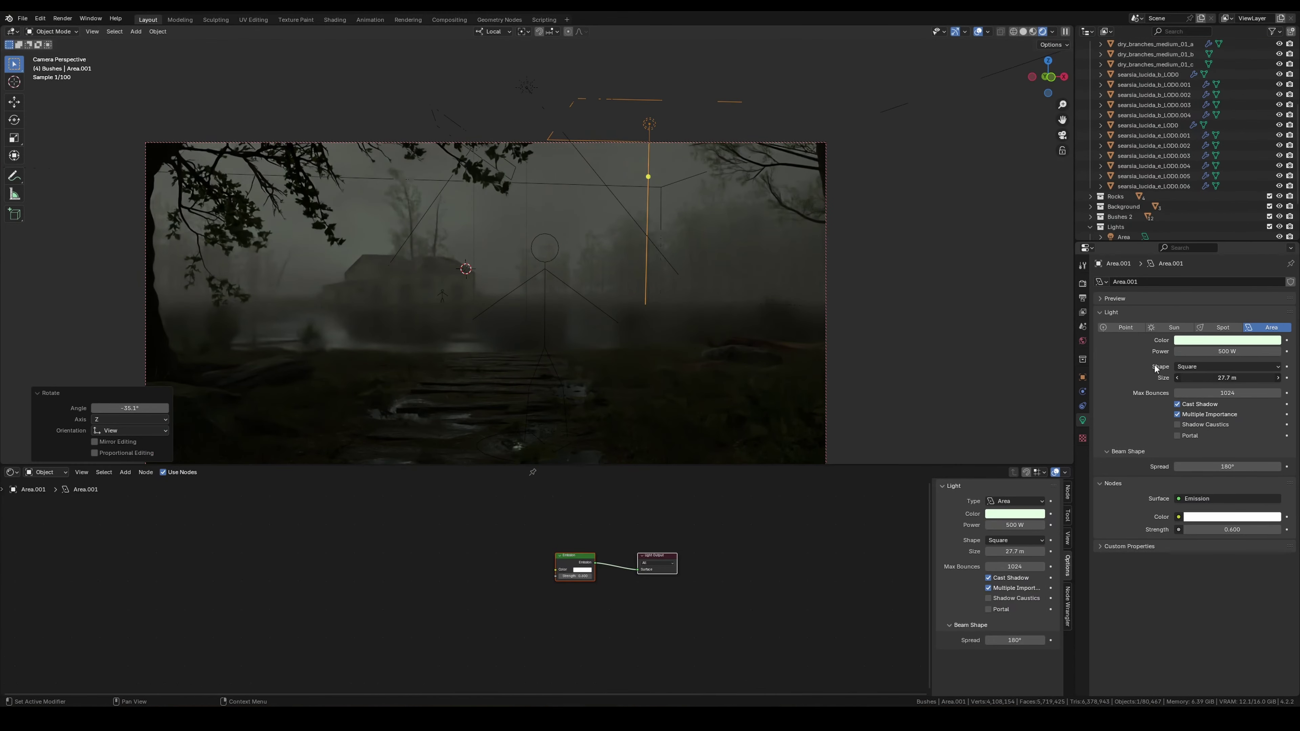
click(1082, 378)
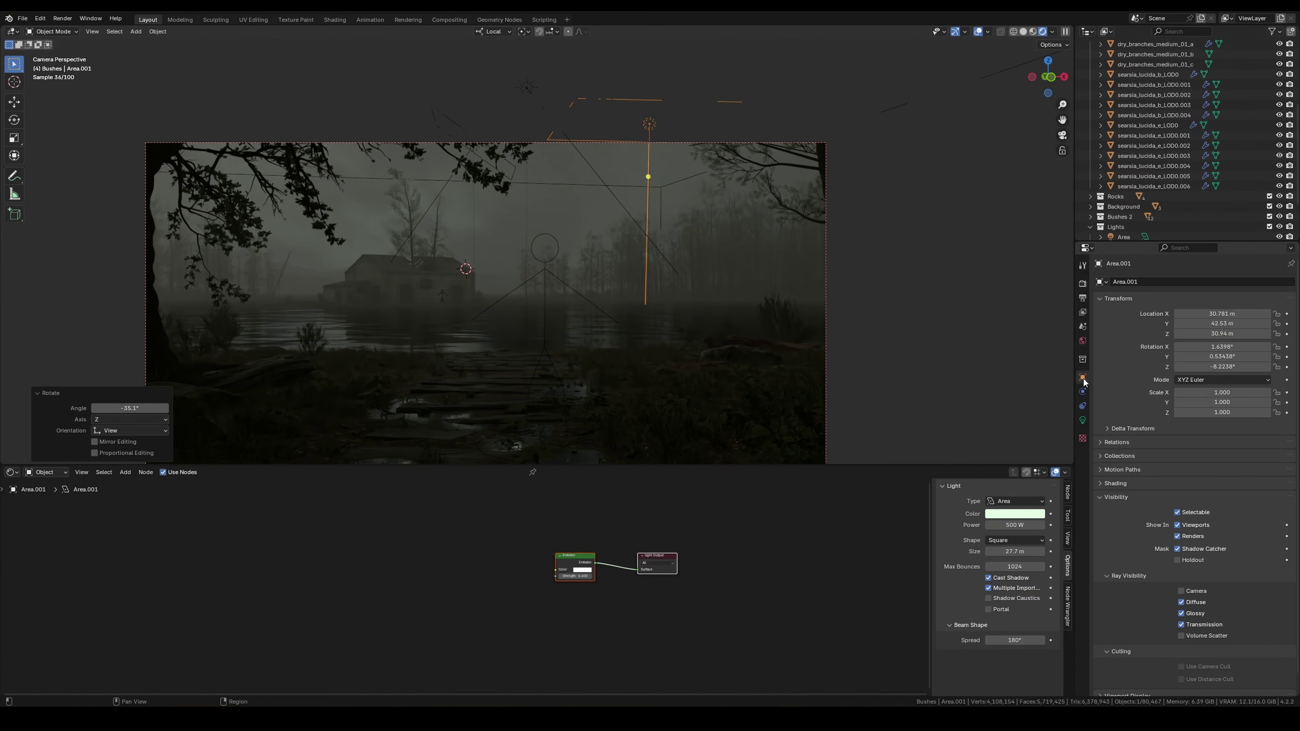
click(1082, 419)
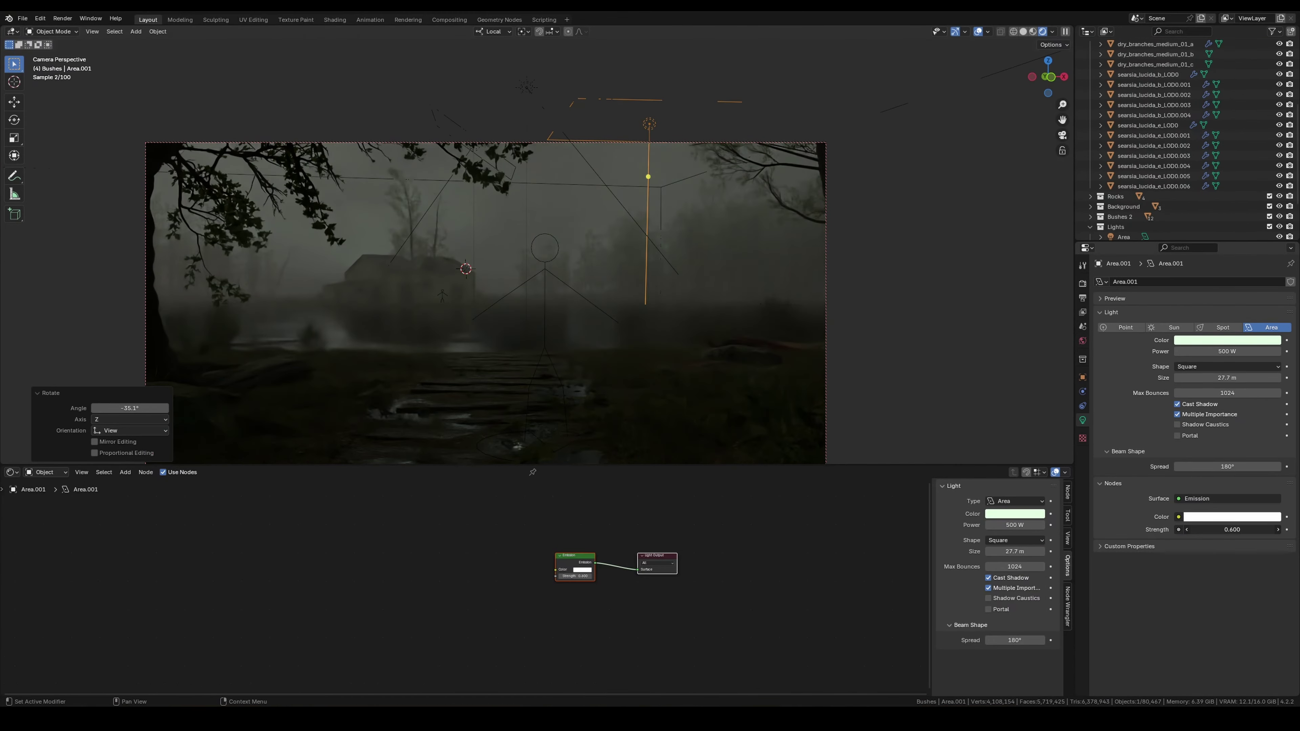
click(1232, 517)
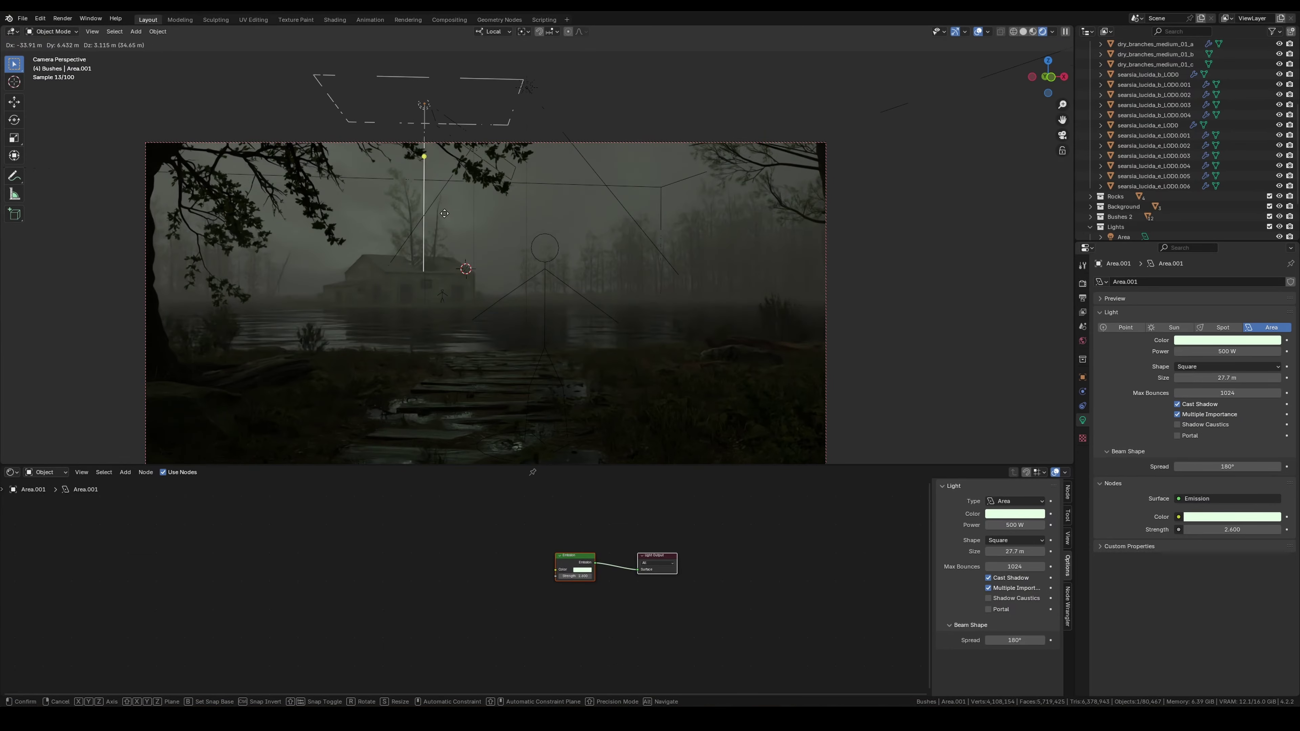
click(382, 236)
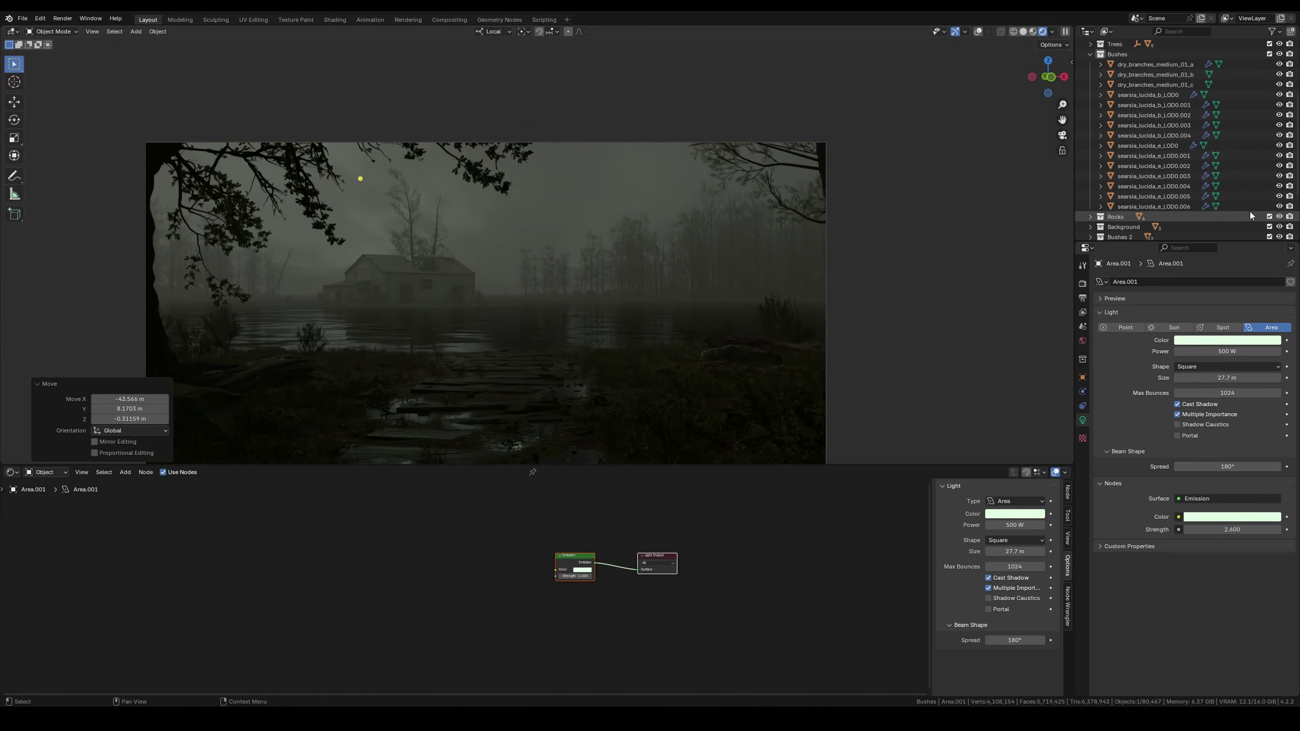
Toggle the second area light's visibility, enlarge the 3D view, and switch shading mode.
scroll(1250, 215, down, 3)
click(1280, 207)
scroll(592, 285, down, 1)
drag(573, 465, 573, 614)
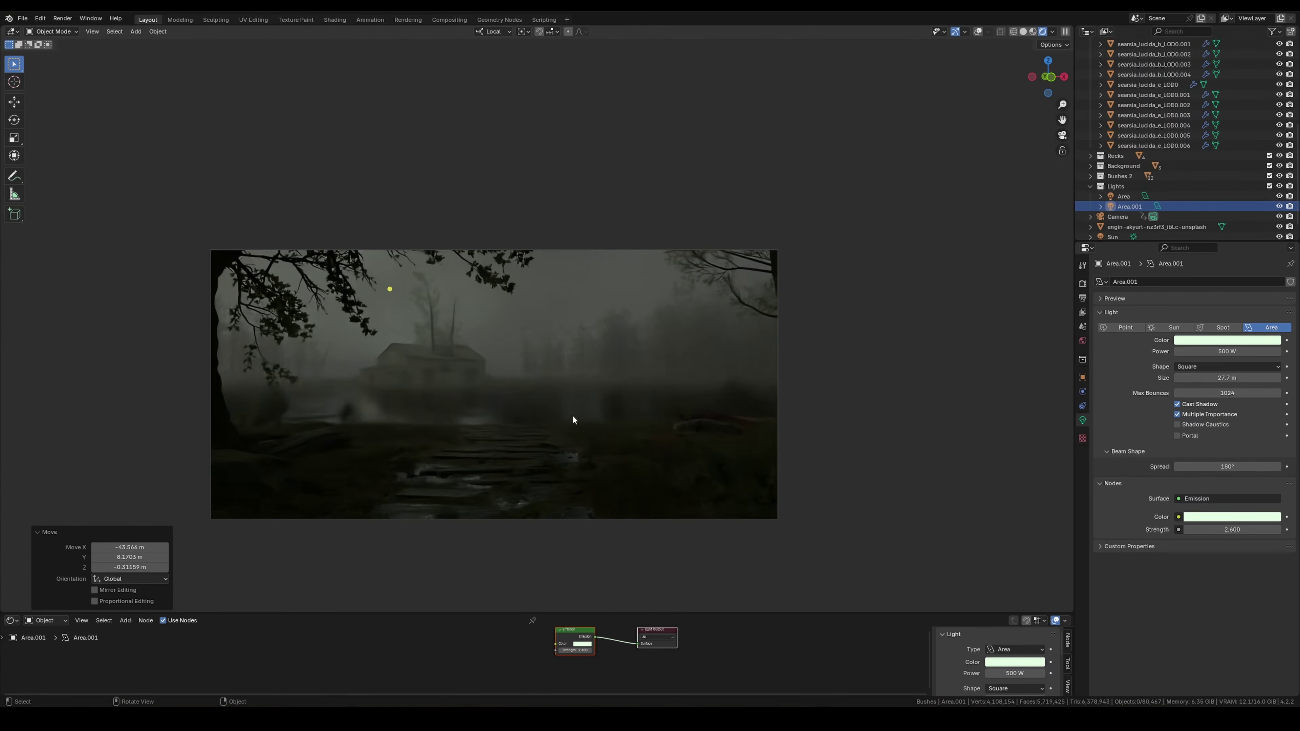
scroll(598, 193, up, 3)
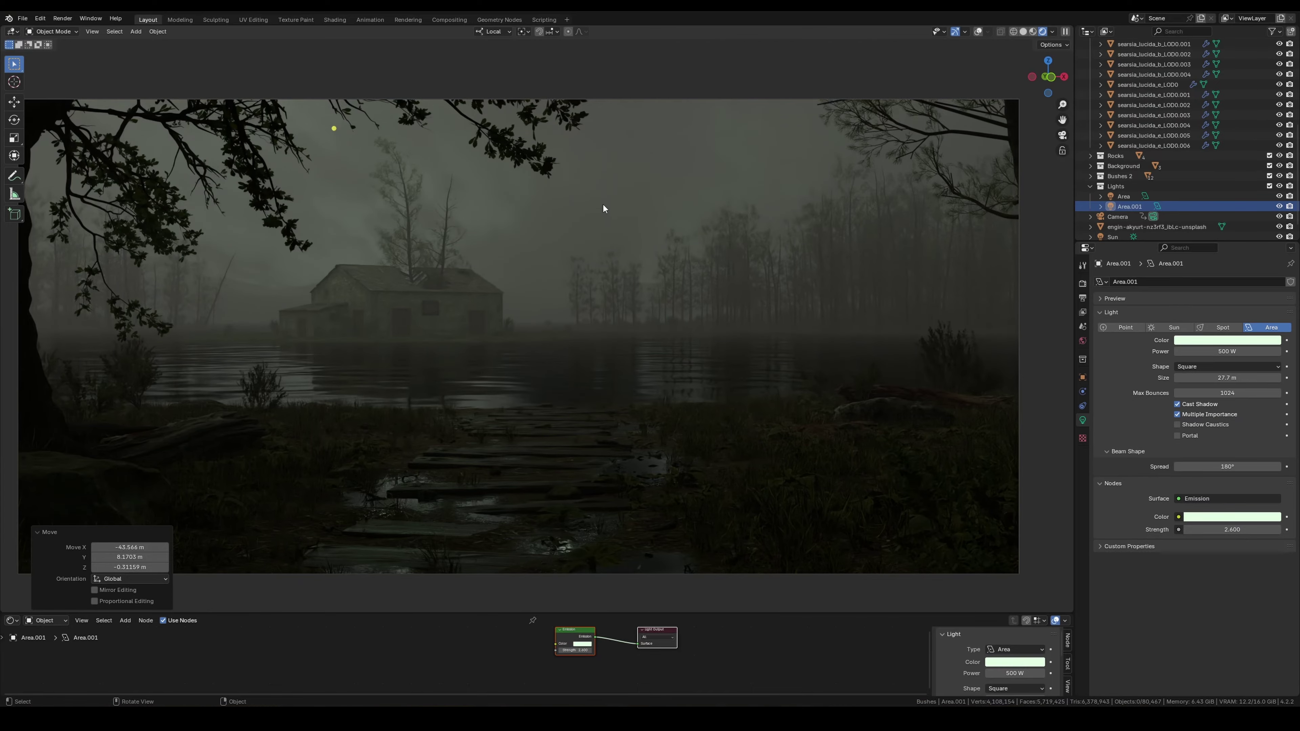
key(z)
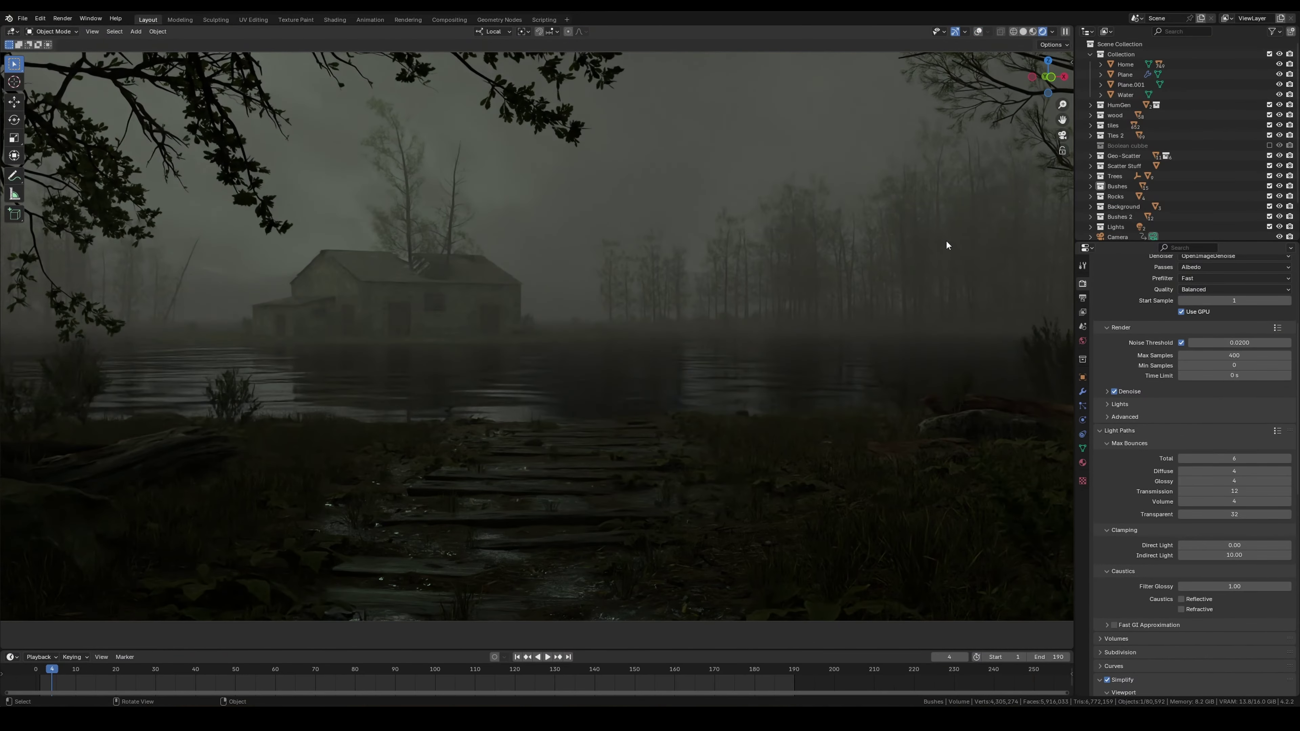
Add the cloud volume object 3005, scale and place it, and preview it rendered.
middle_drag(946, 245, 935, 299)
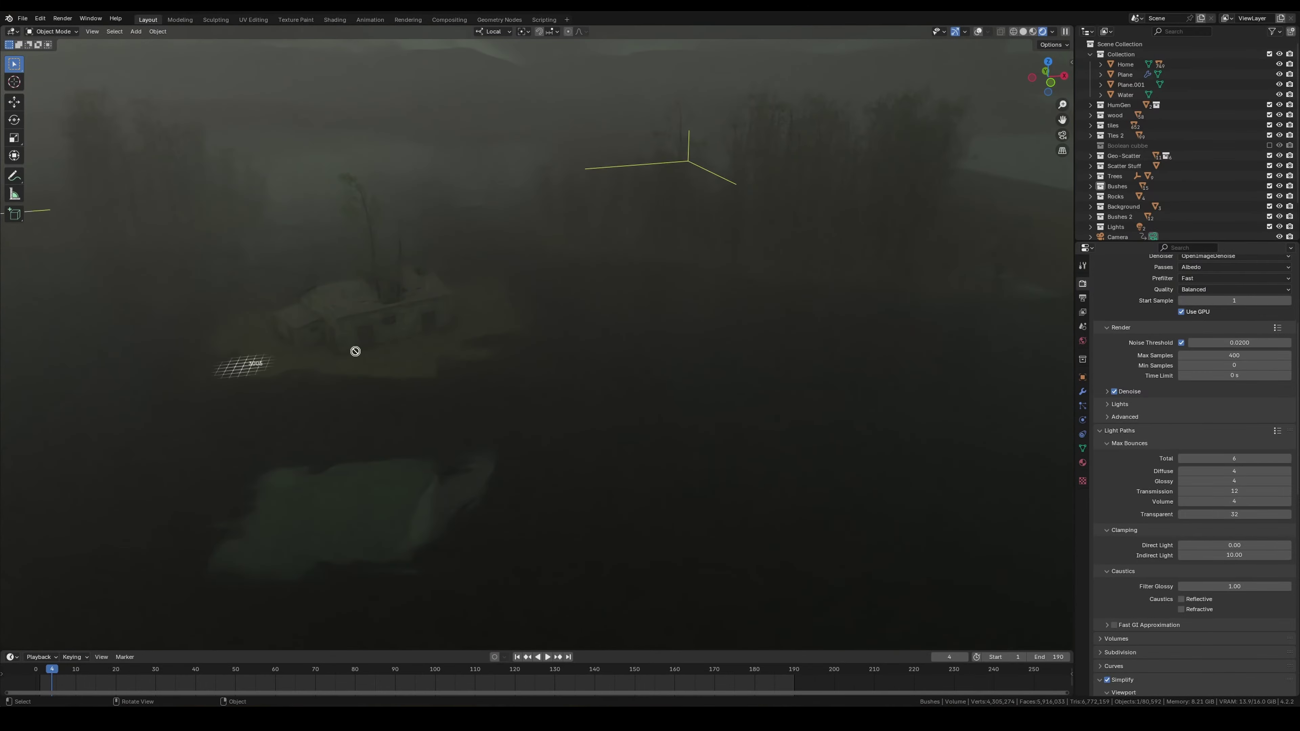
key(shift+a)
click(715, 259)
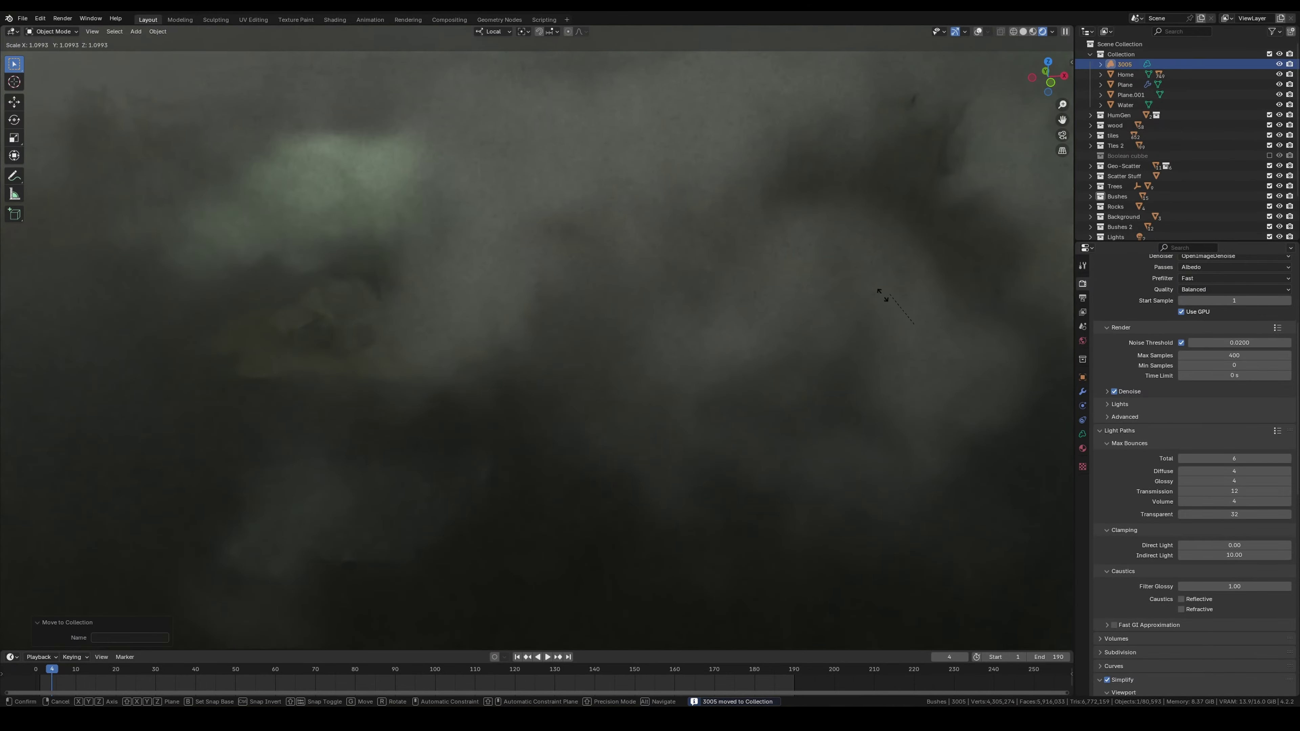
key(z)
key(s)
click(732, 306)
key(g)
click(733, 306)
key(KP_0)
click(1043, 32)
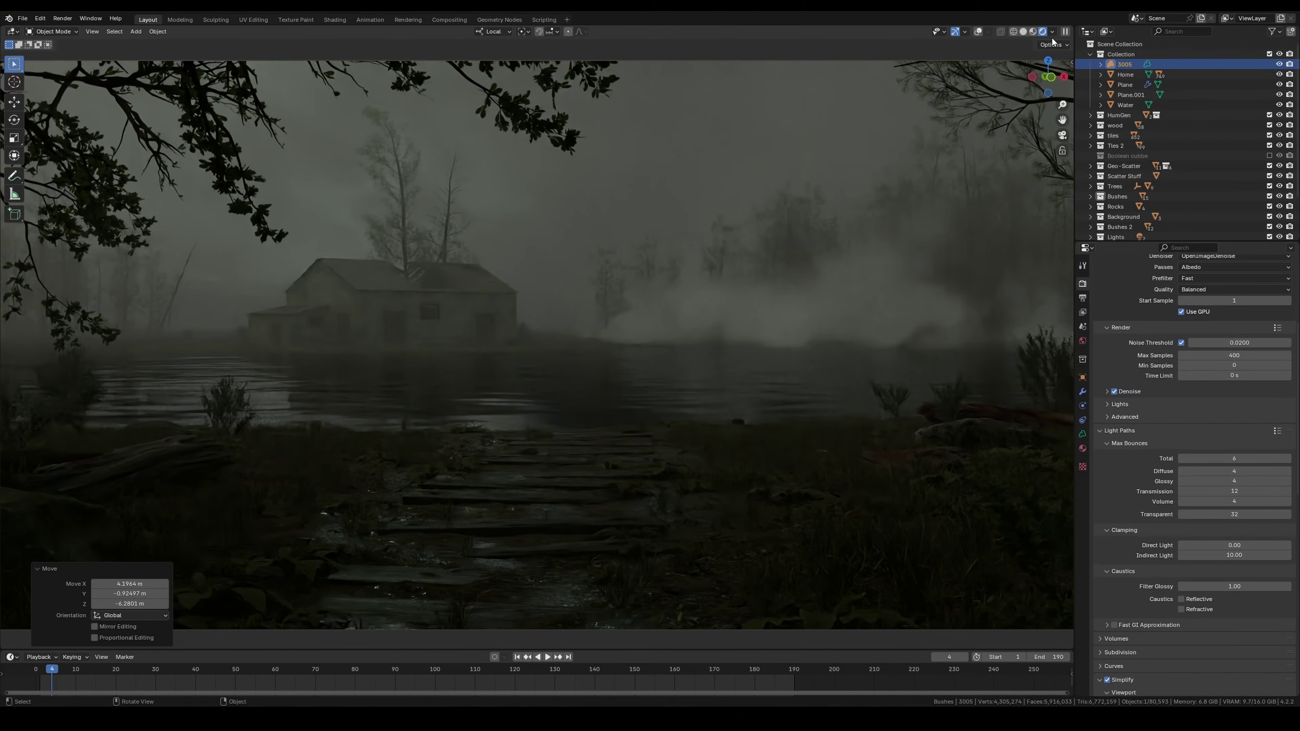
Duplicate the cloud volume and move the copy 11.551 m along local Y.
middle_drag(1053, 42, 675, 282)
key(shift+d)
key(shift+z)
click(206, 300)
click(1035, 31)
key(g)
key(y)
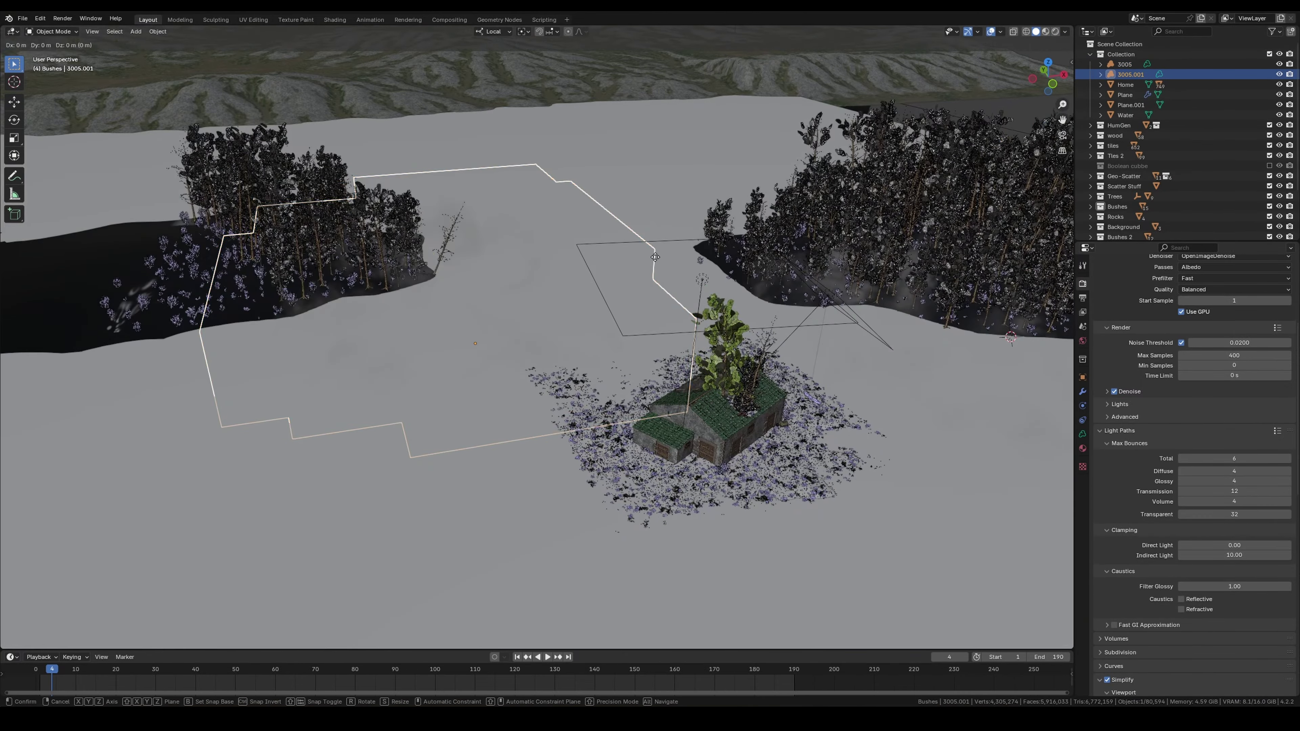
click(407, 321)
key(KP_0)
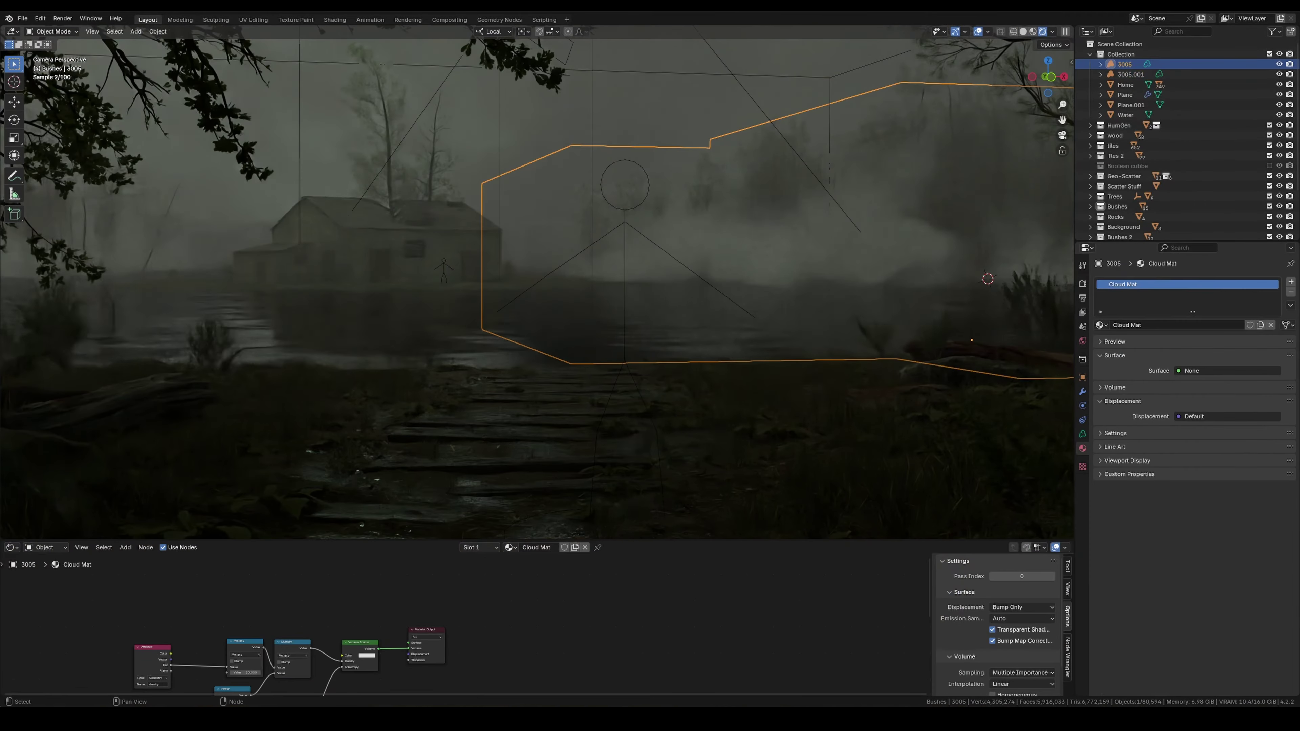
Lower the cloud material's fog density multiplier to 5.000 and judge the fog.
click(978, 32)
scroll(358, 640, up, 2)
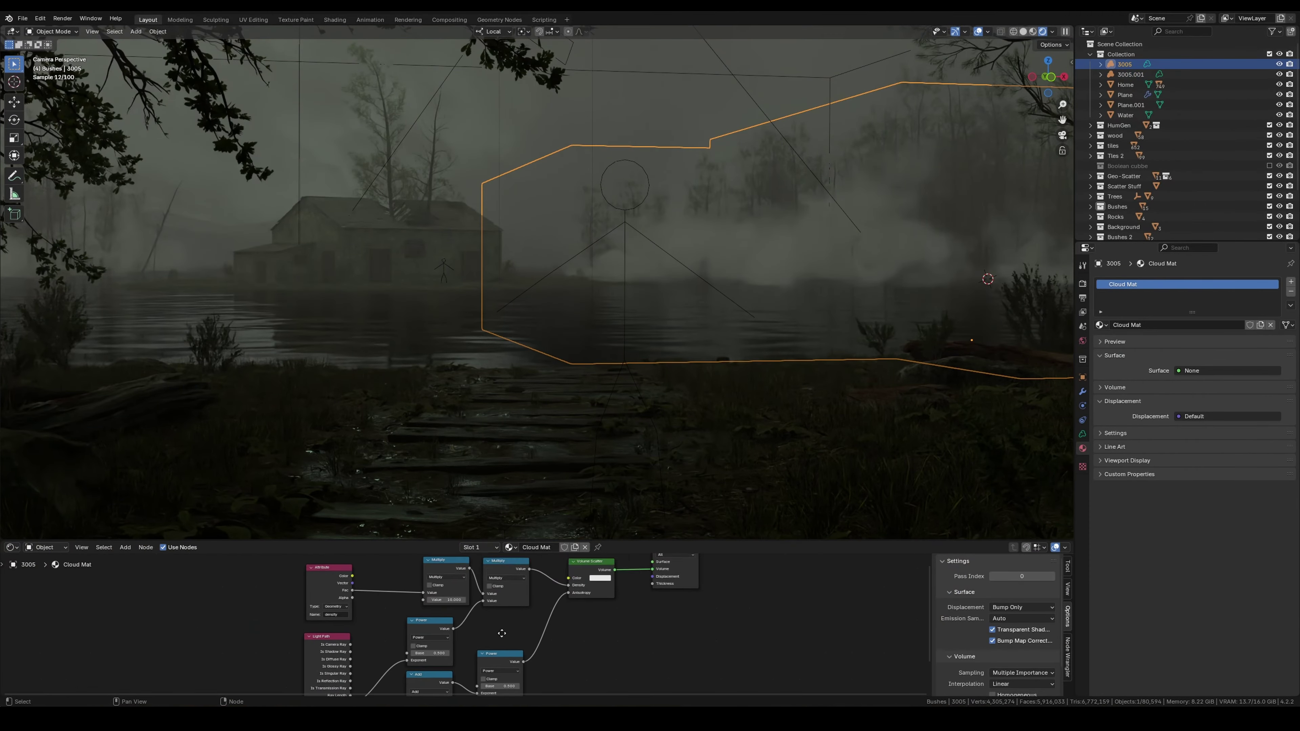
drag(576, 541, 576, 455)
scroll(512, 589, up, 1)
scroll(575, 495, up, 3)
middle_drag(576, 496, 635, 460)
mouse_move(471, 571)
mouse_down()
mouse_move(440, 570)
mouse_move(494, 569)
mouse_up()
text(5)
key(Return)
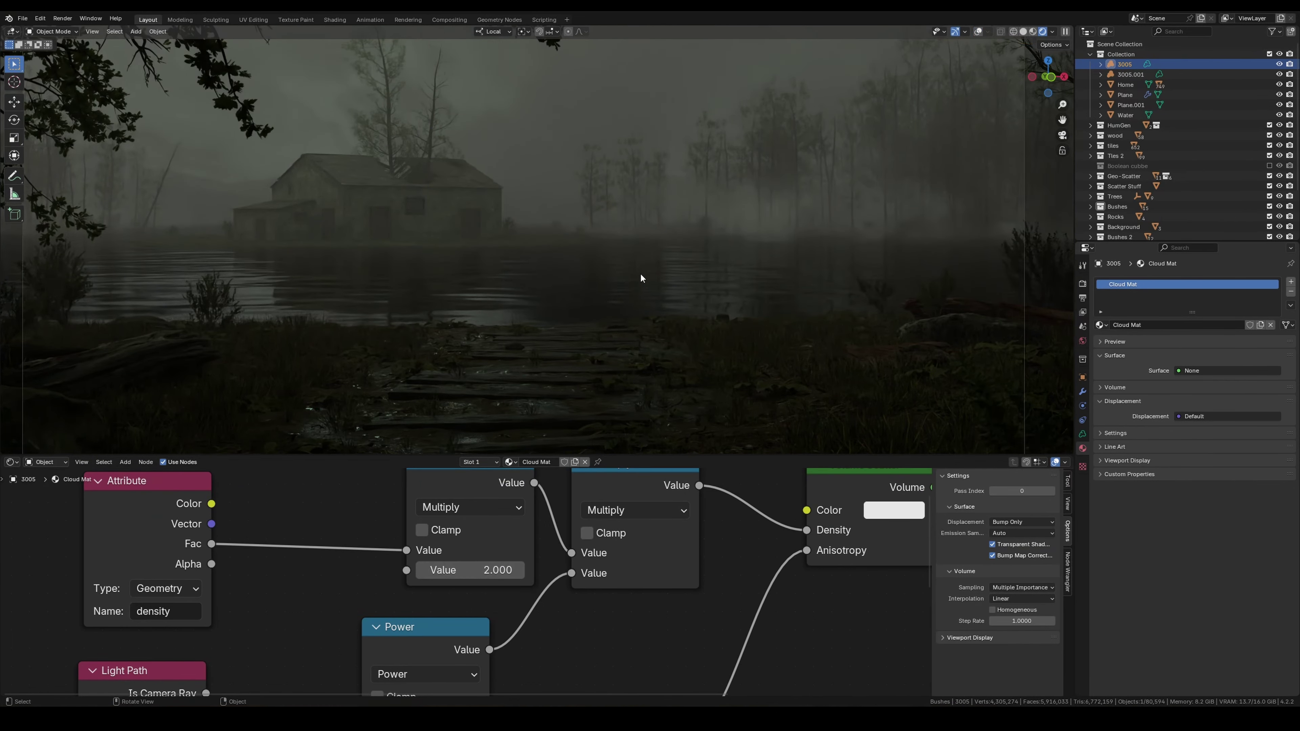
key(shift+alt+z)
key(Home)
Make a linked cloud duplicate, snap it to the 3D cursor, and lower it 7.2902 m.
middle_drag(641, 278, 632, 302)
key(shift+alt+z)
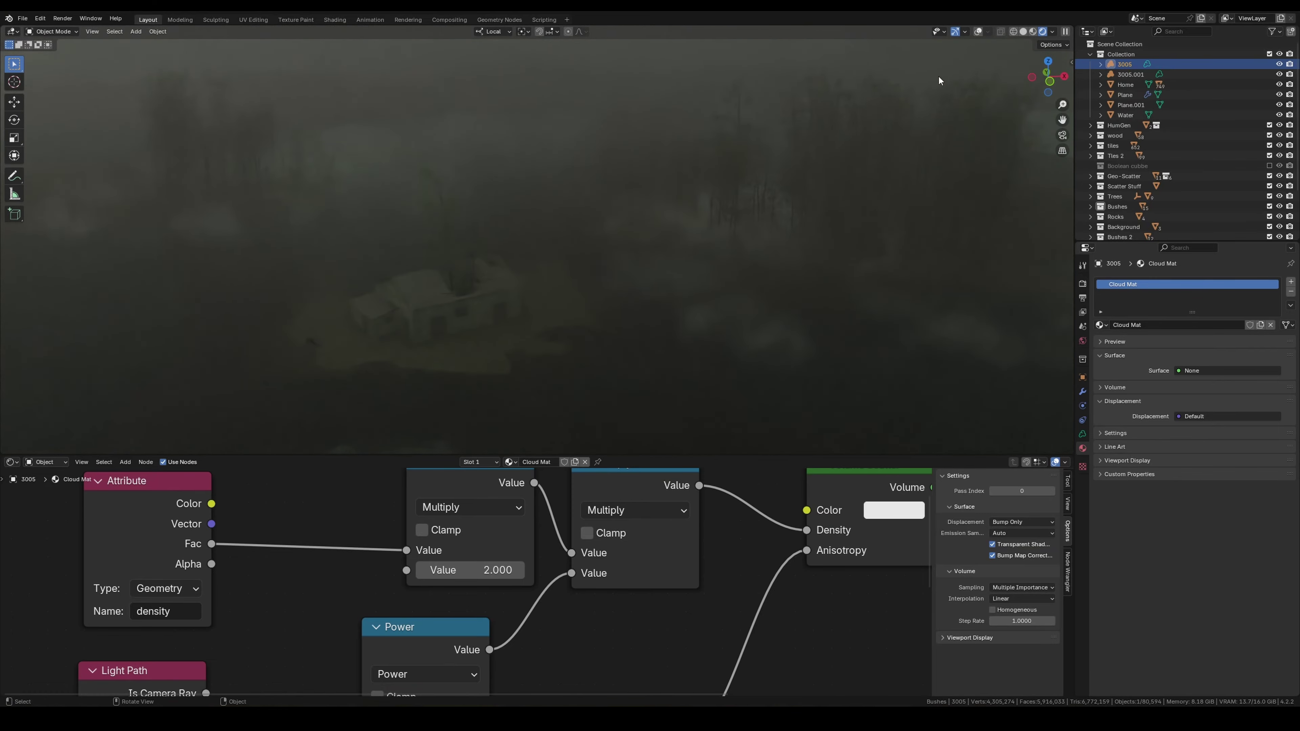
key(alt+d)
key(shift+z)
key(shift+z)
click(769, 314)
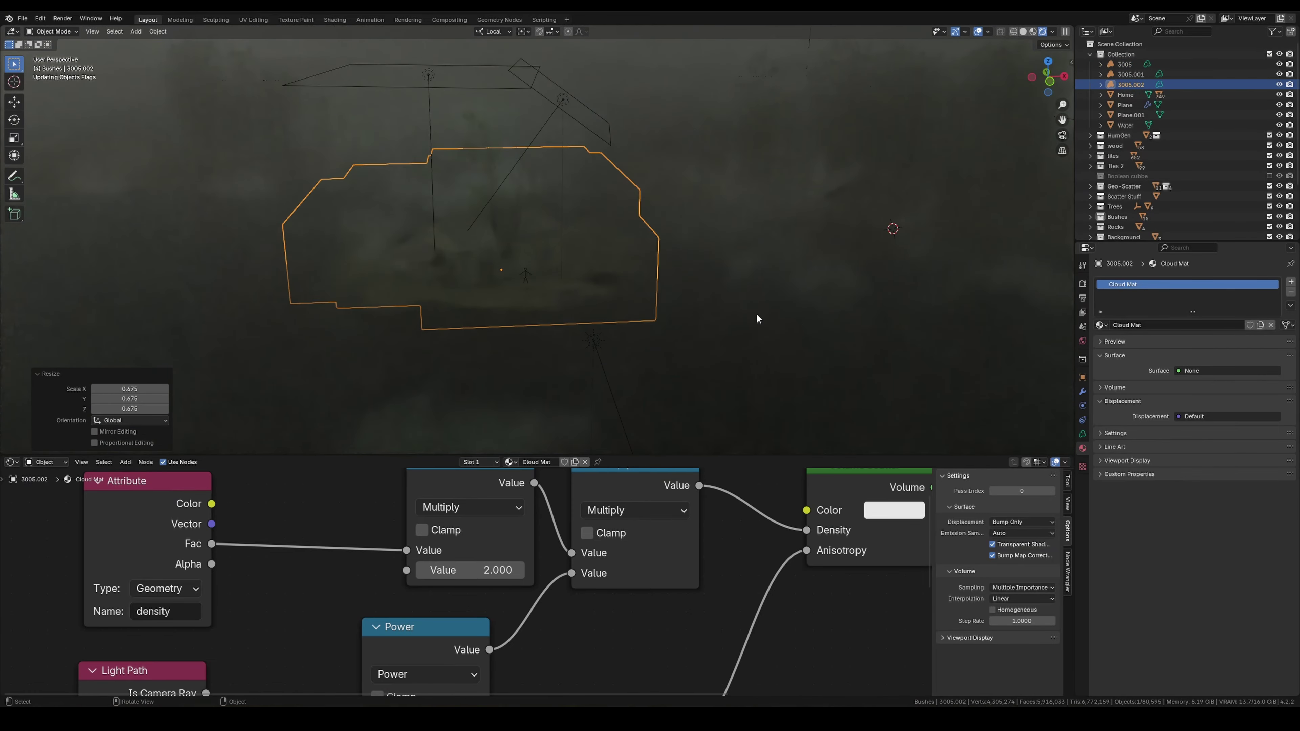
key(shift+s)
click(468, 186)
key(KP_0)
key(g)
key(z)
key(z)
click(464, 238)
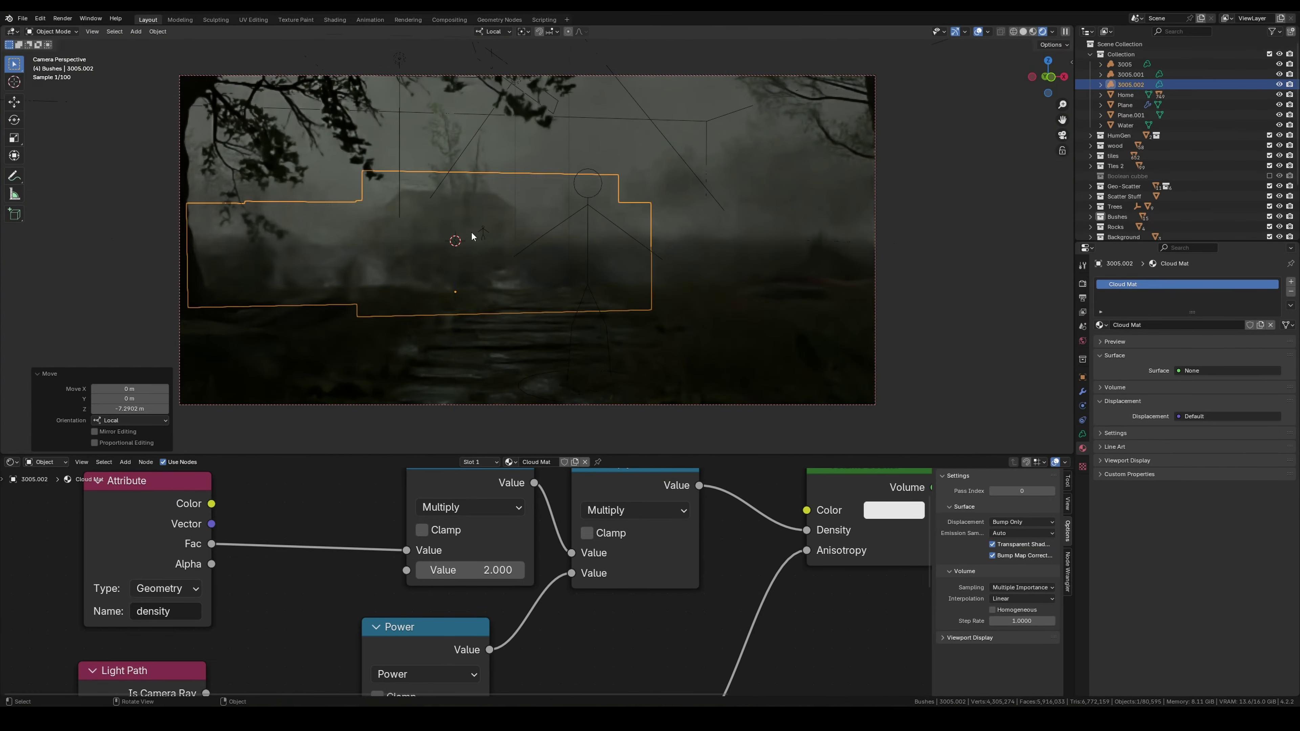
key(KP_0)
Shift the linked cloud along X, snap it to the cursor, and nudge it into place.
key(g)
key(x)
click(639, 218)
key(KP_0)
click(978, 31)
key(shift+s)
click(665, 220)
key(g)
click(495, 227)
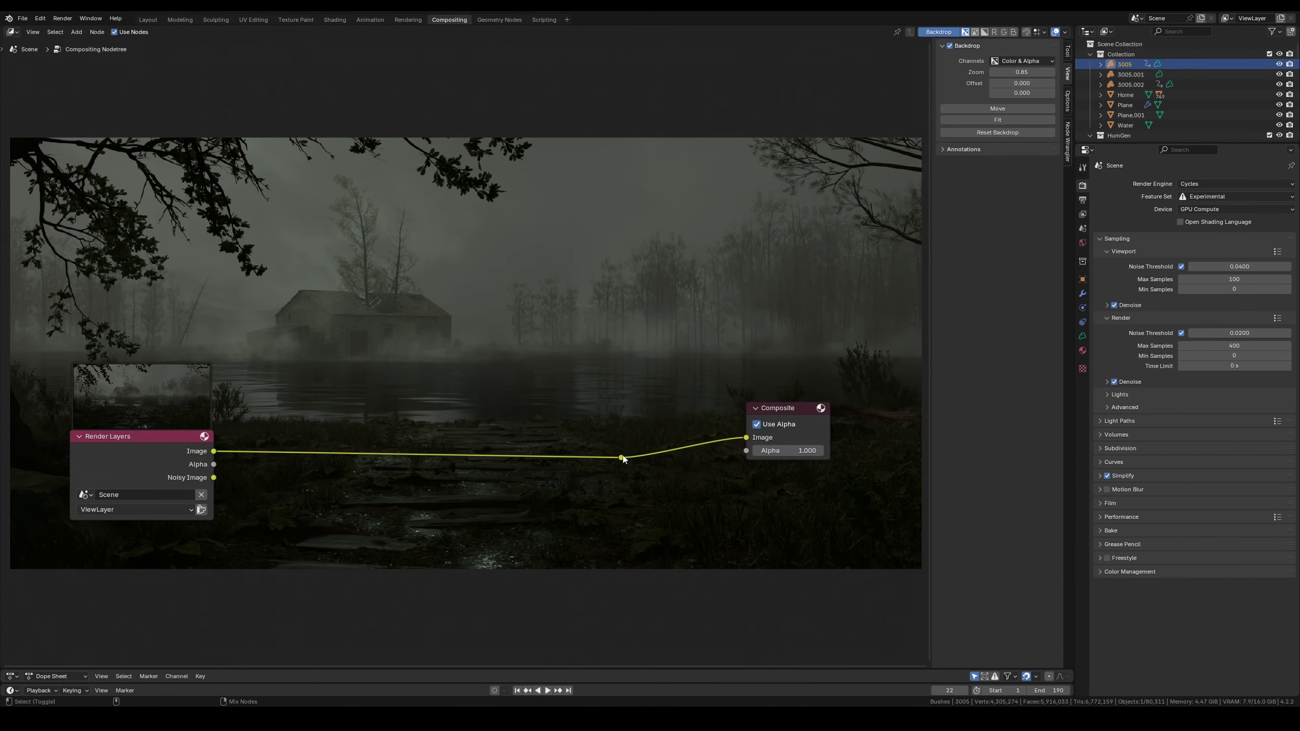
Add a Viewer and a Glare node on the render link with threshold 0.050.
ctrl+shift+click(621, 457)
key(shift+a)
text(g)
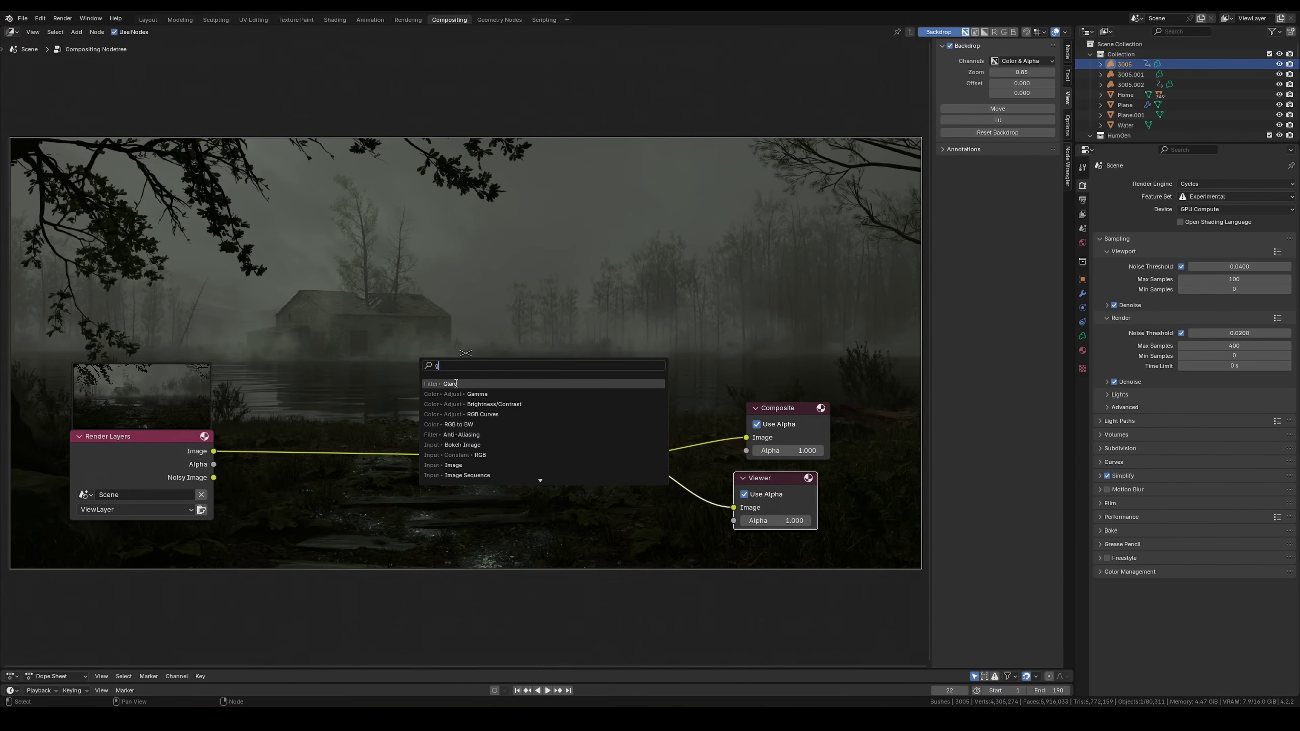
click(456, 382)
click(379, 472)
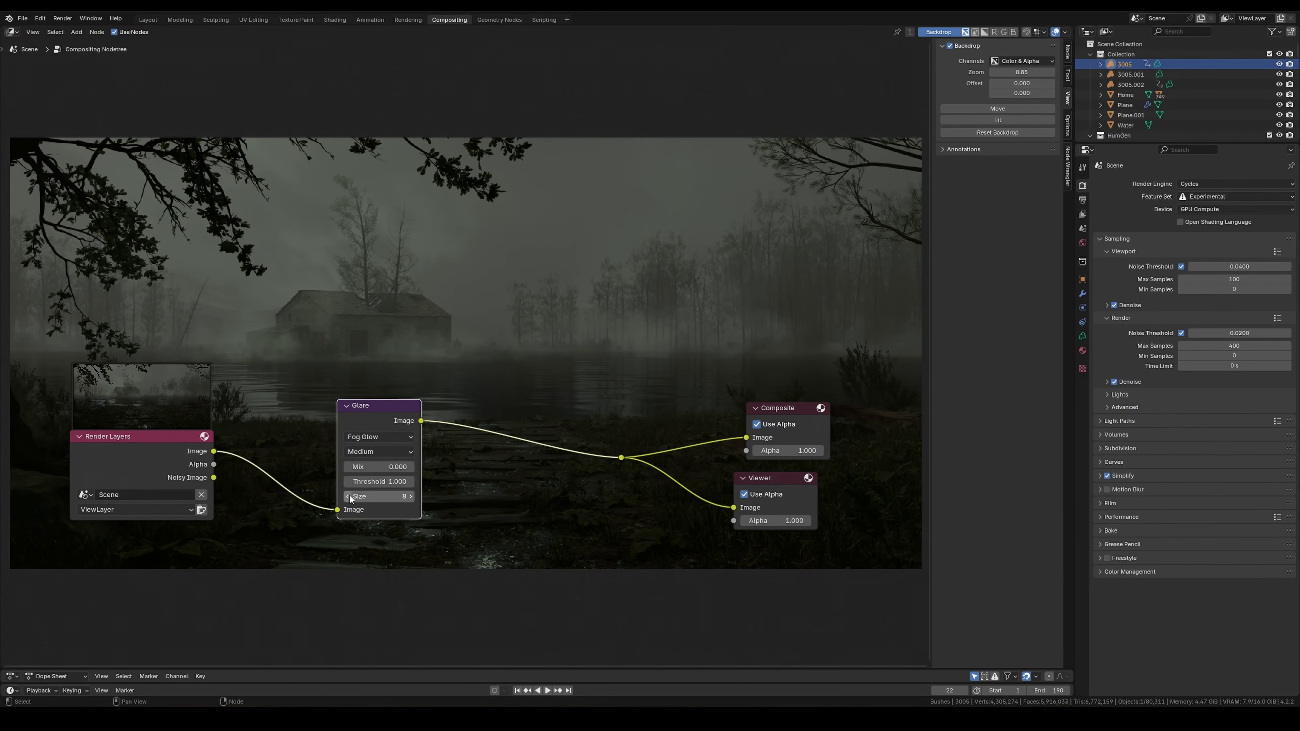
shift+drag(365, 483, 397, 467)
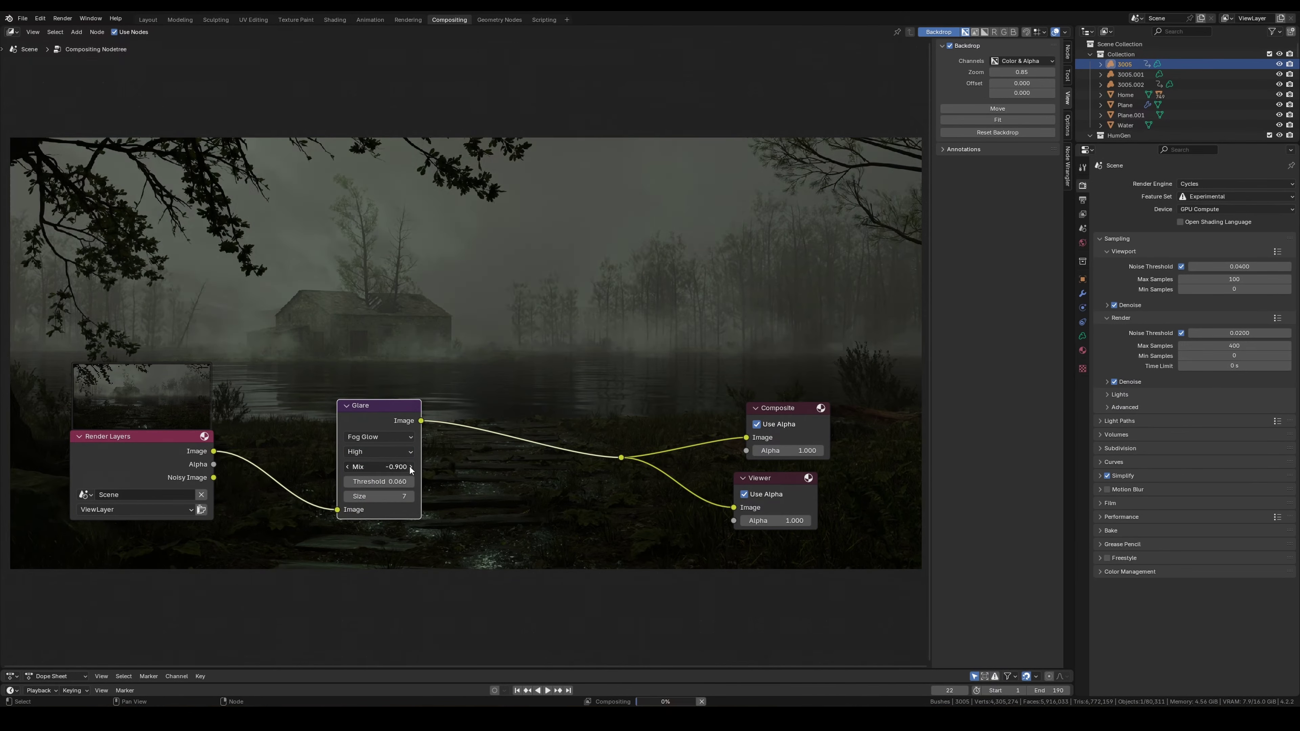
key(m)
key(ctrl+z)
key(ctrl+z)
key(m)
Insert a Lens Distortion node after the Glare and set distortion to -0.020.
key(shift+a)
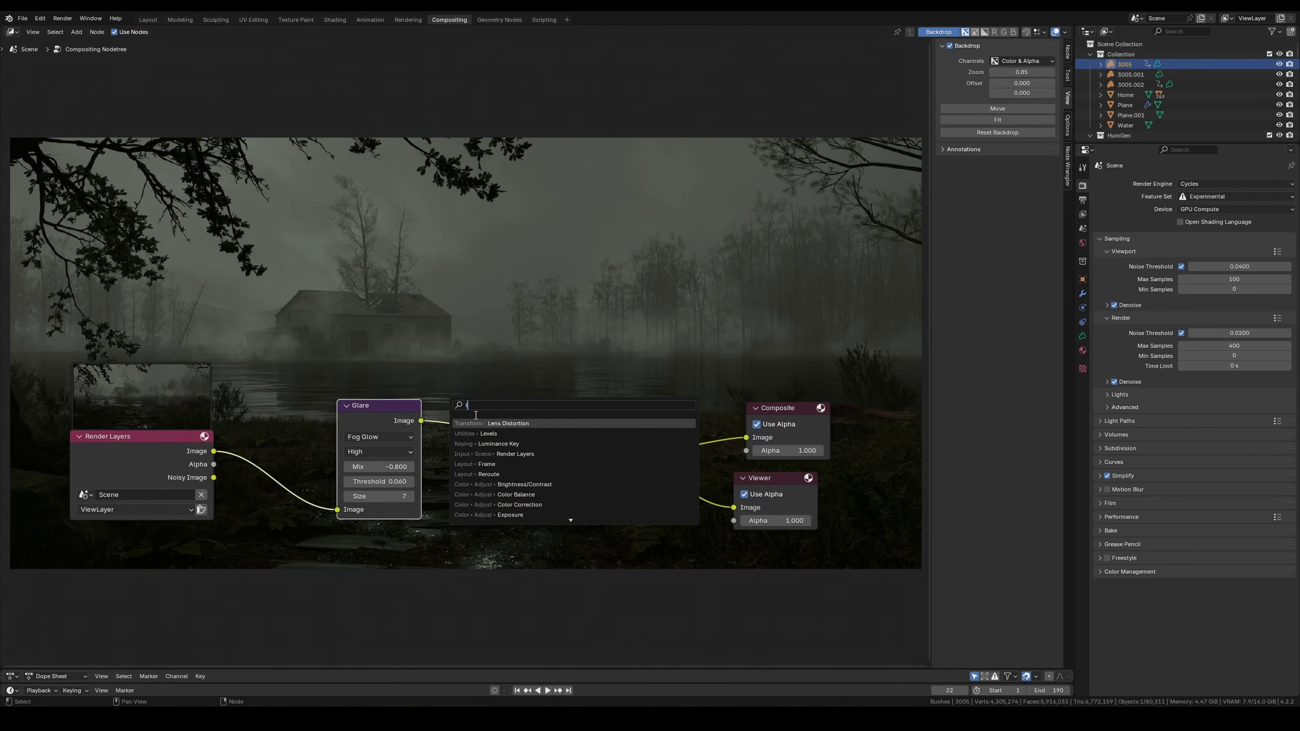
text(l)
key(Return)
click(520, 515)
scroll(521, 515, up, 2)
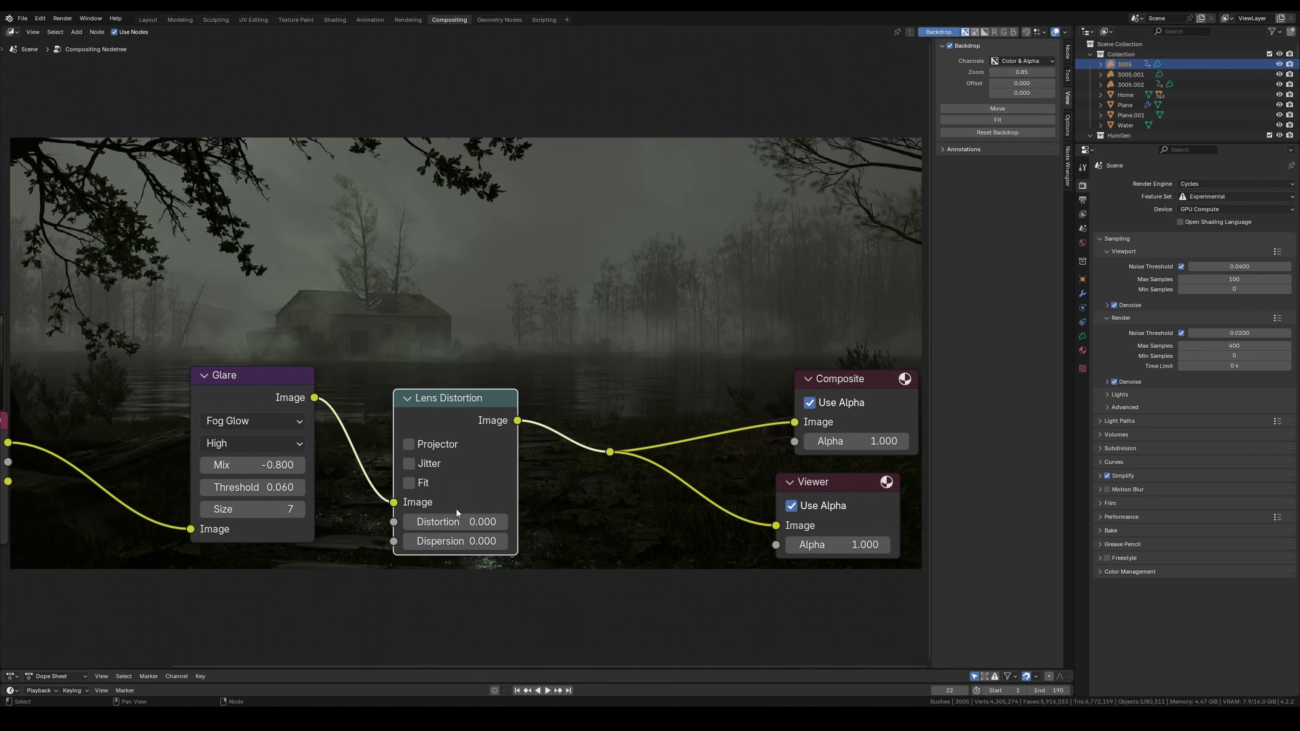
drag(456, 522, 440, 522)
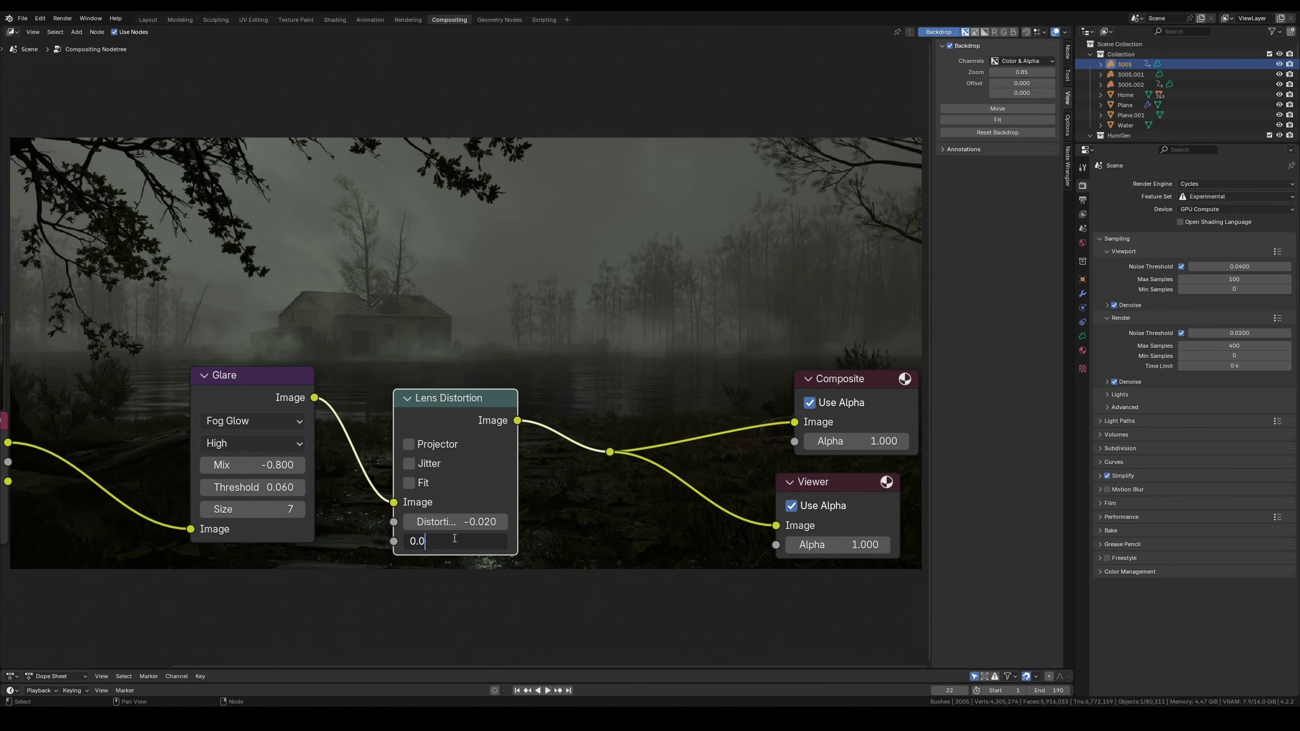
click(408, 444)
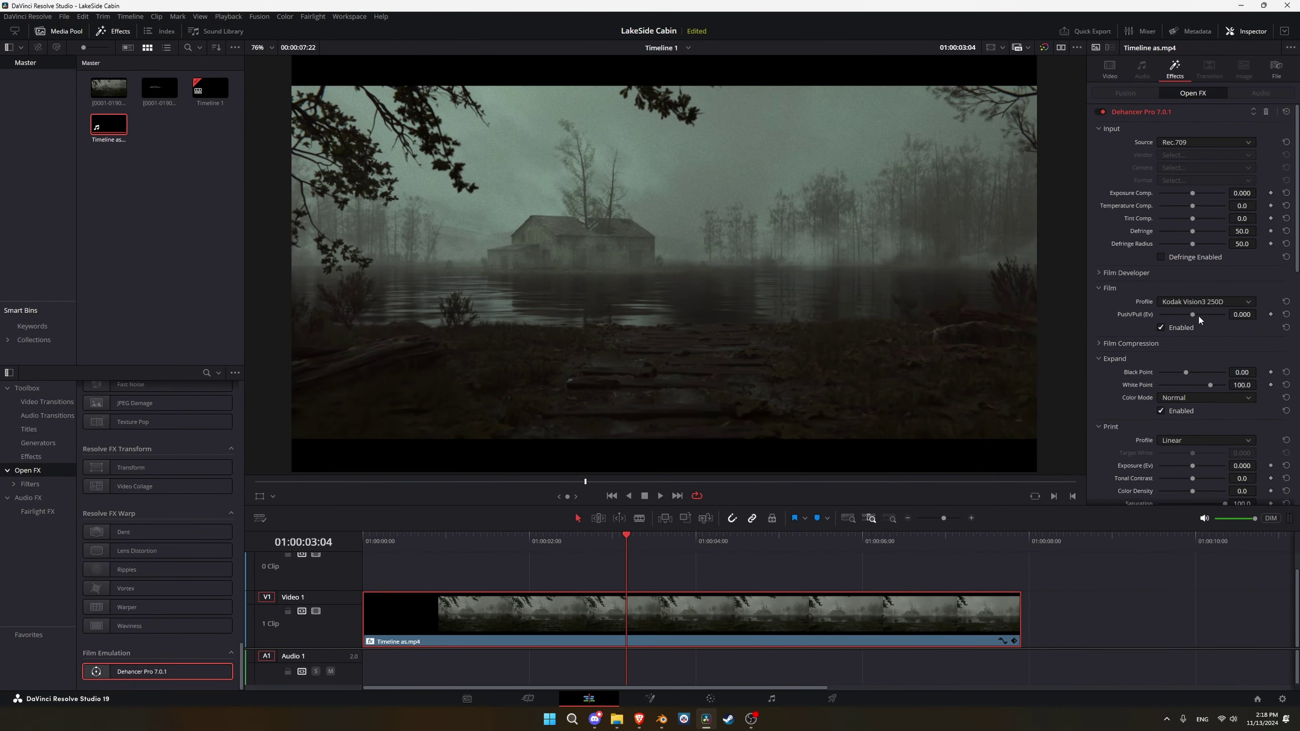
Choose the film stock profile and add Light Rays with length 0.078 and blend 0.341.
click(1206, 380)
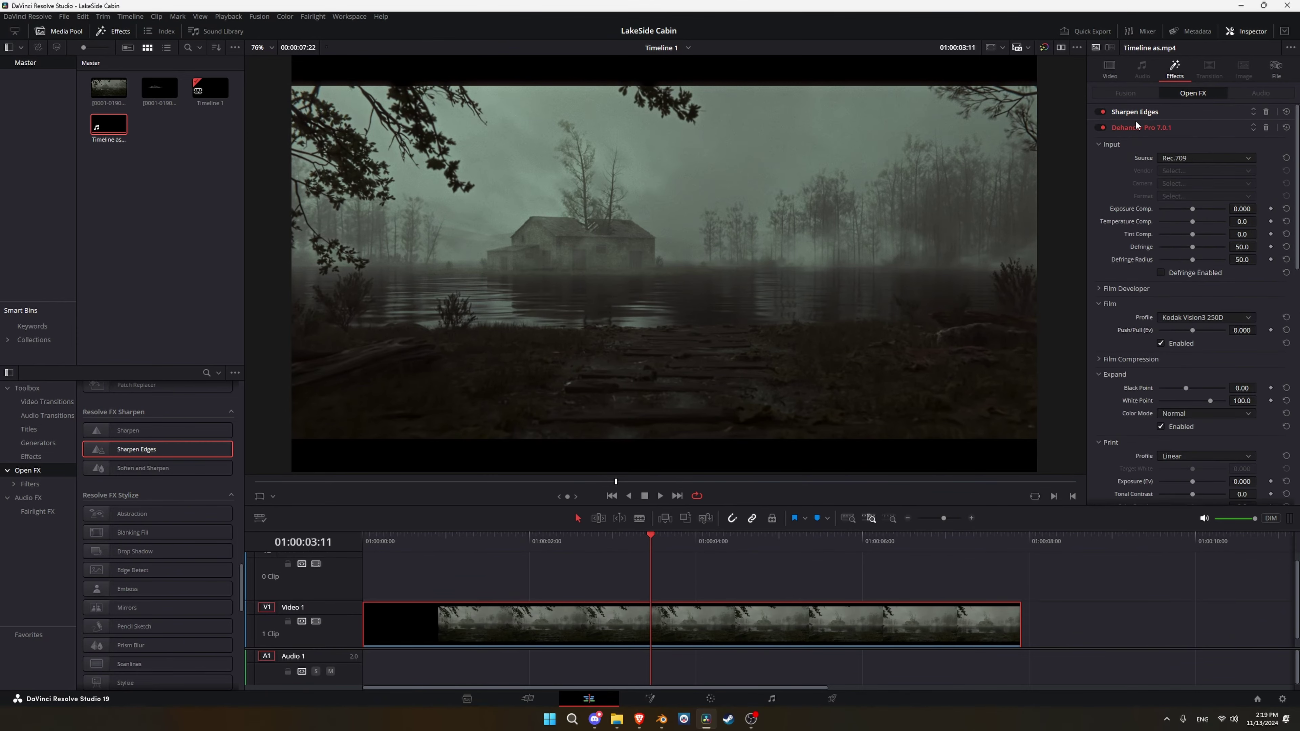
scroll(158, 513, up, 5)
drag(131, 608, 522, 620)
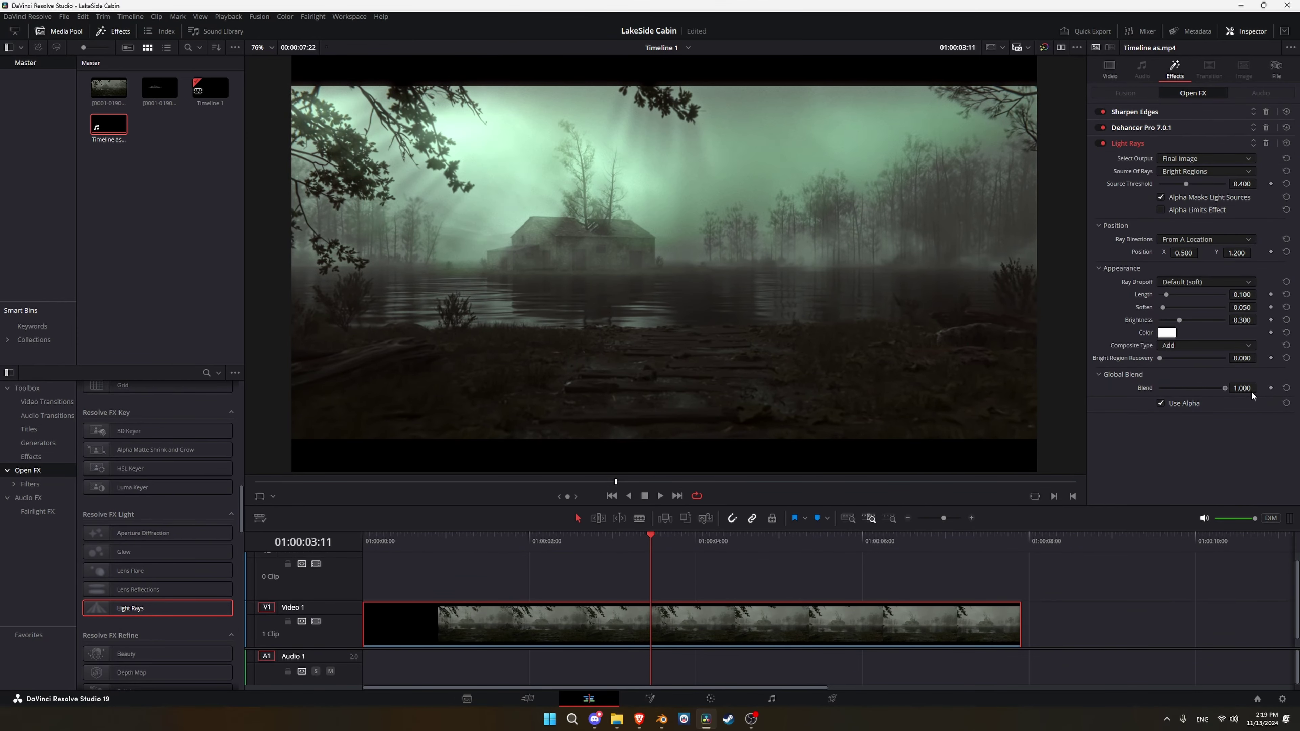
drag(1166, 294, 1164, 295)
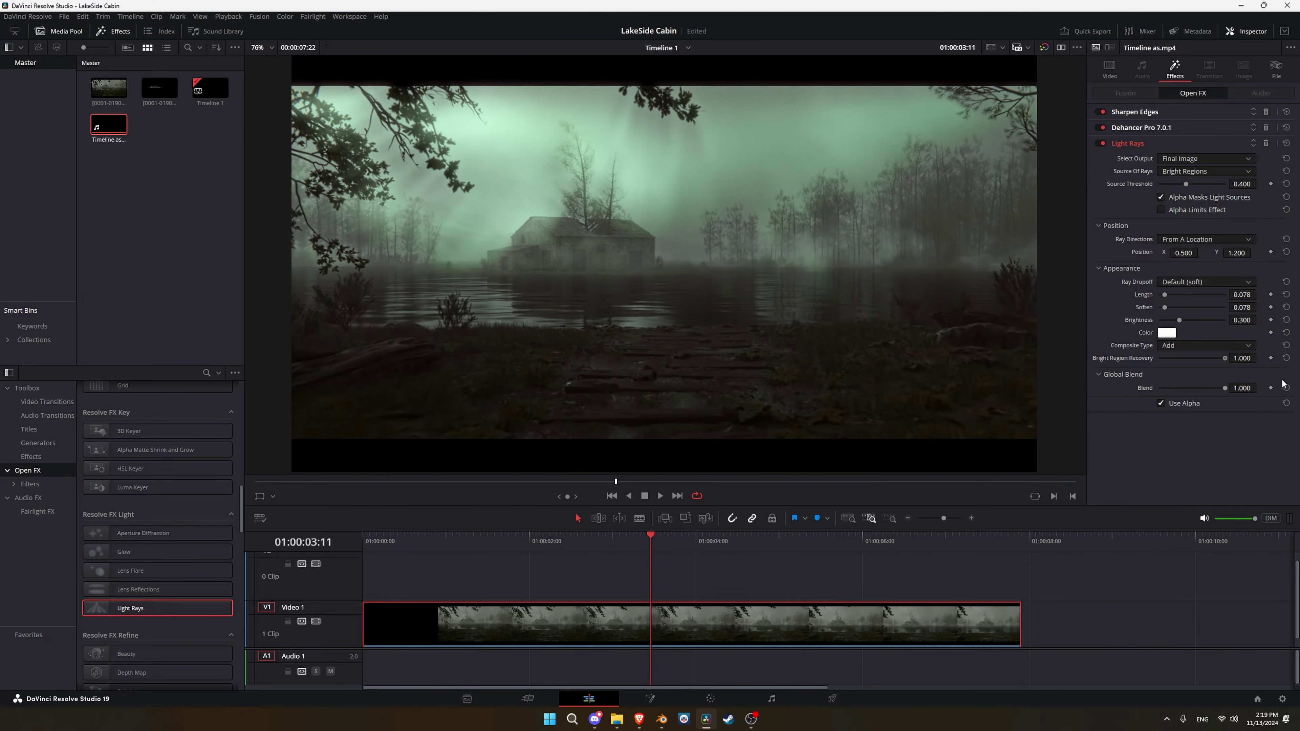
drag(1225, 387, 1179, 389)
key(space)
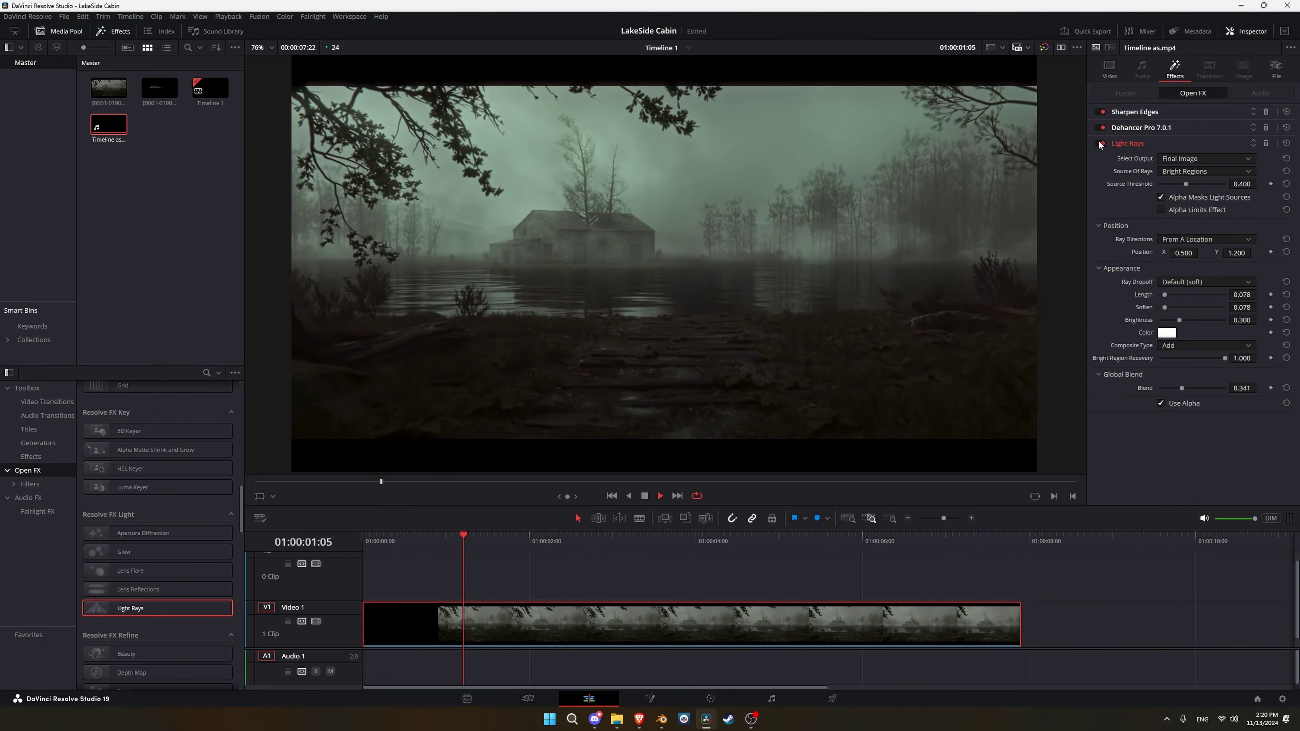
key(space)
On the Color page, raise the highlights and add lower and upper custom curve points.
key(shift+6)
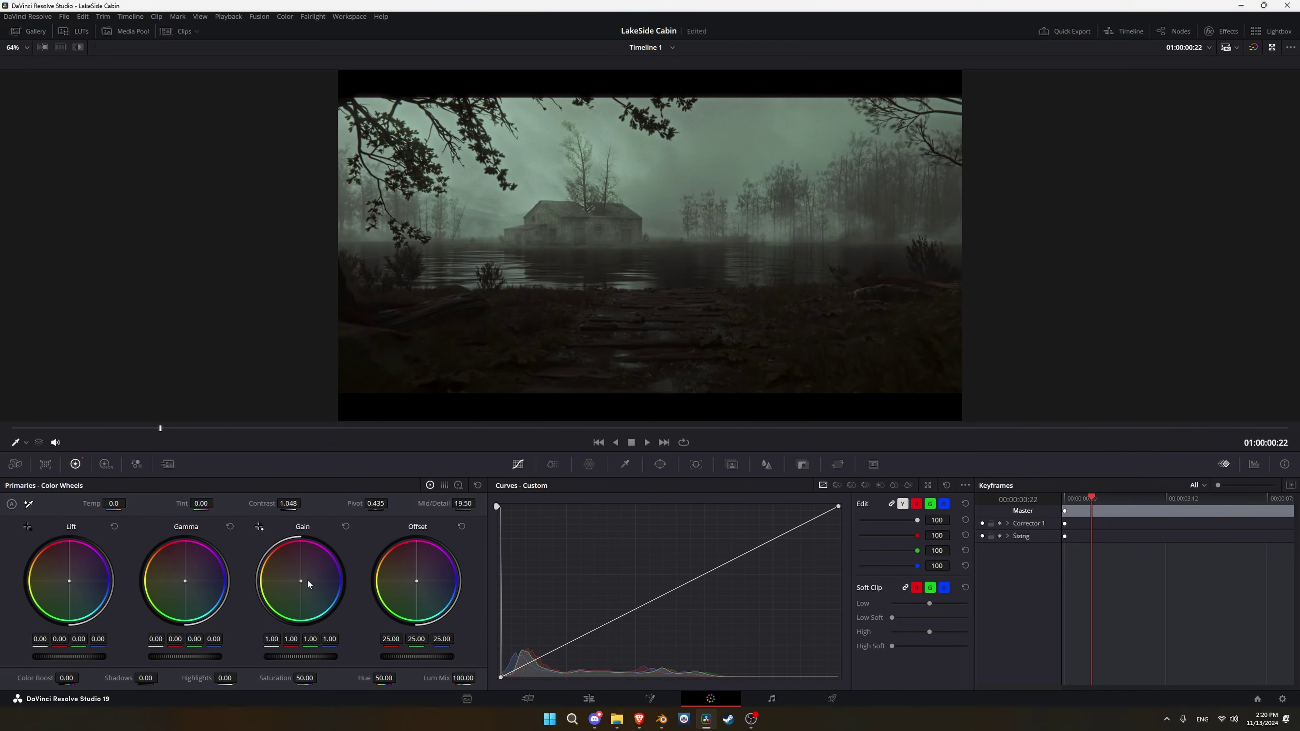
drag(196, 677, 225, 677)
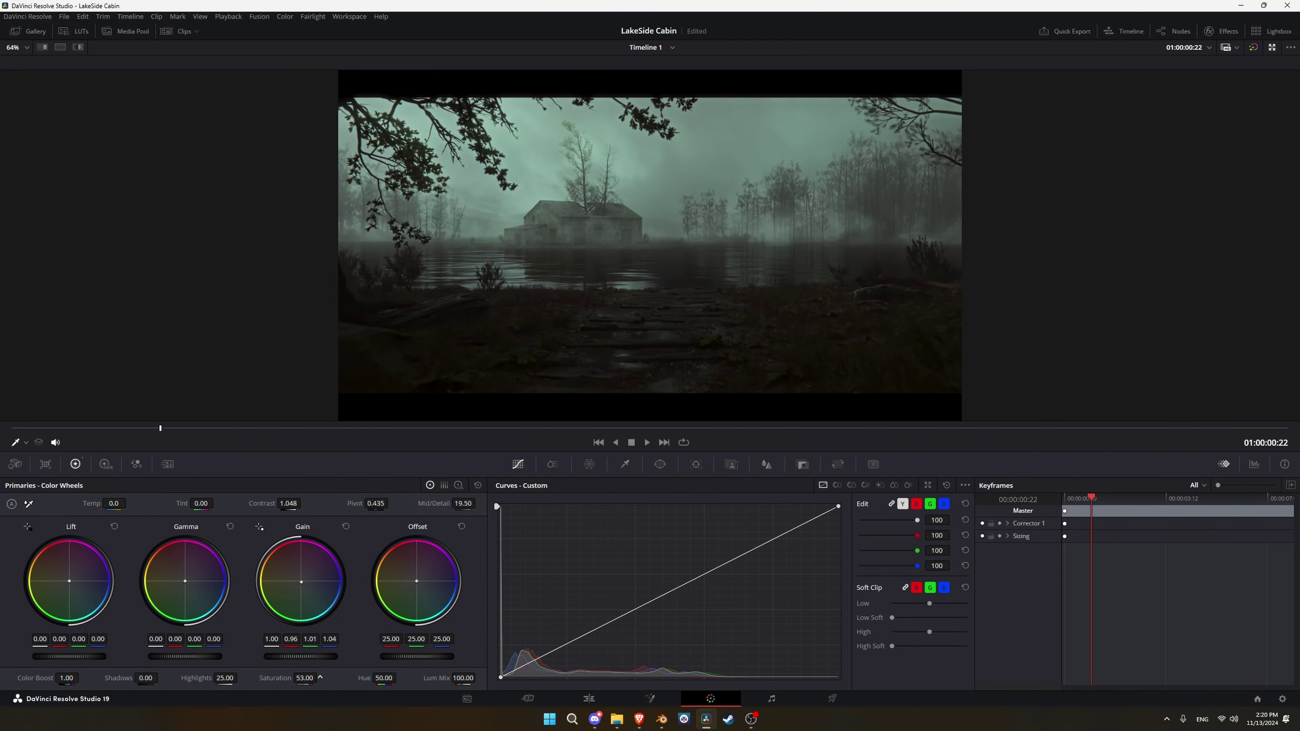
click(711, 568)
click(589, 634)
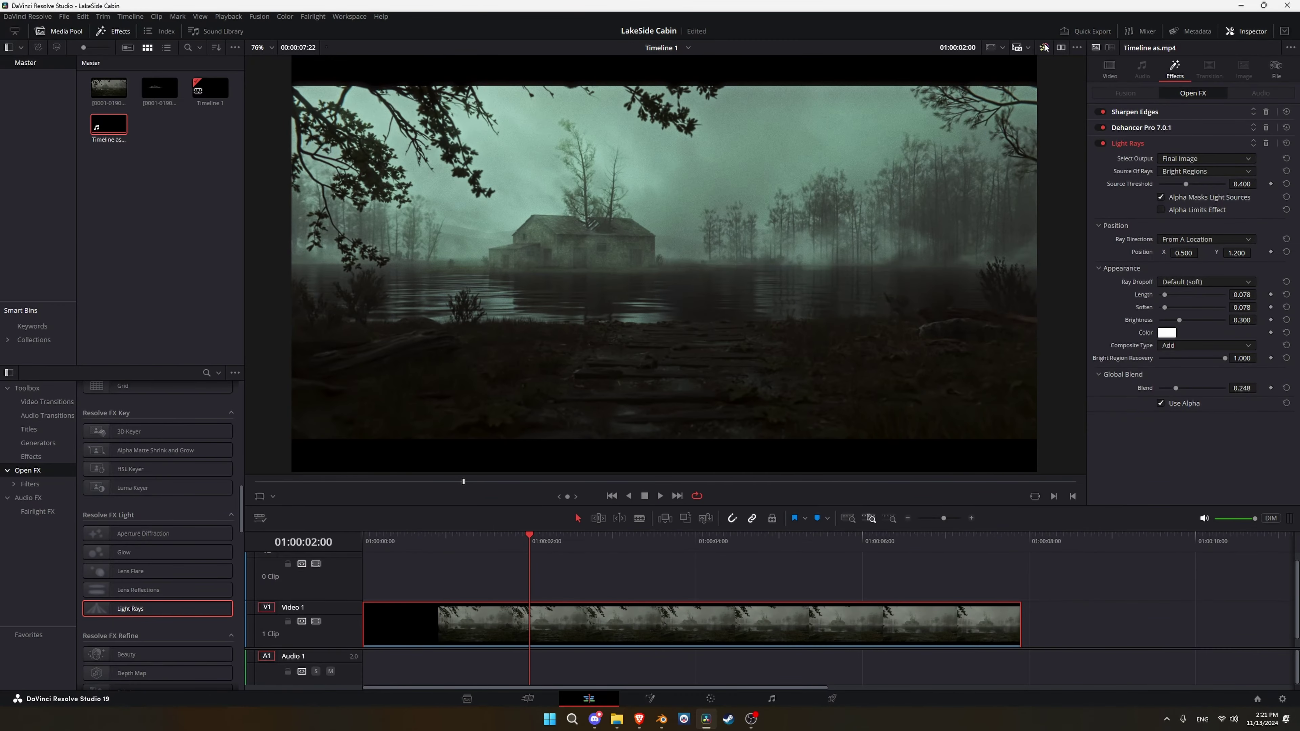